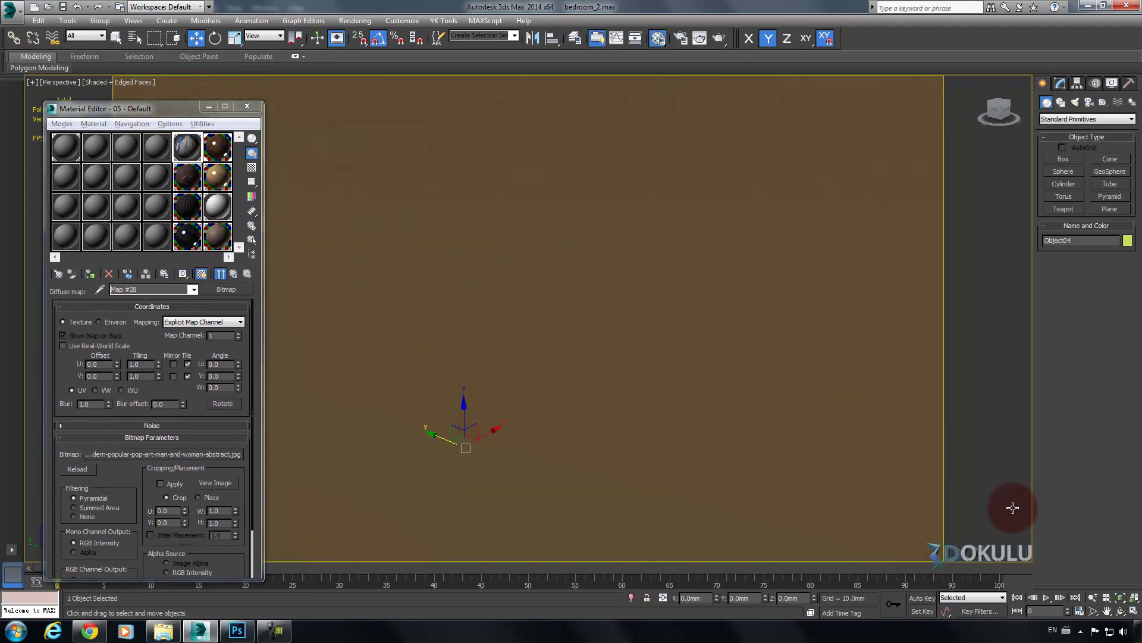
# Copy the dark rug material halı1 onto an unused sample slot and rename the copy yatakortu
pyautogui.click(1093, 597)
pyautogui.moveTo(658, 454)
pyautogui.mouseDown()
pyautogui.moveTo(640, 446)
pyautogui.moveTo(678, 448)
pyautogui.mouseUp()
pyautogui.rightClick(362, 365)
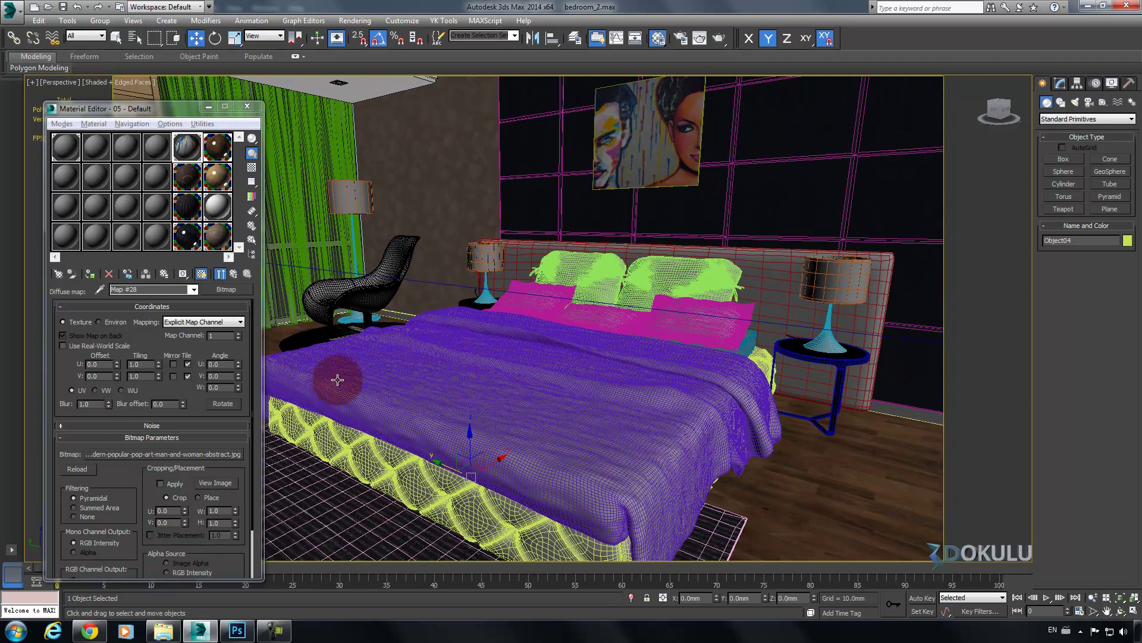
pyautogui.click(162, 239)
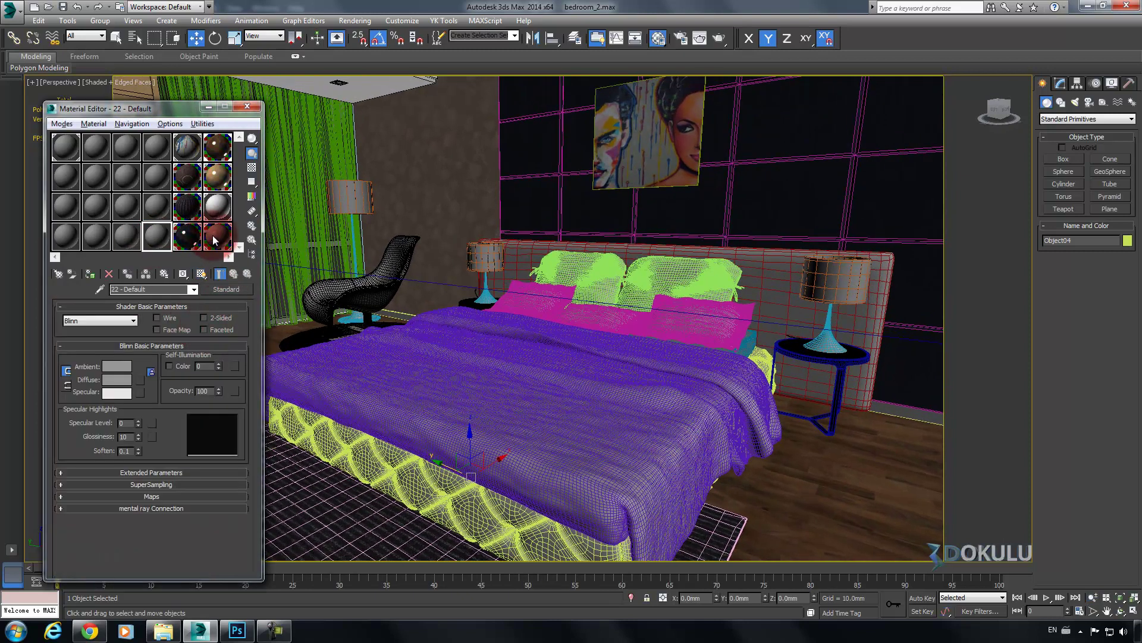
pyautogui.moveTo(158, 238); pyautogui.dragTo(157, 235)
pyautogui.moveTo(136, 113); pyautogui.dragTo(155, 105)
pyautogui.click(169, 359)
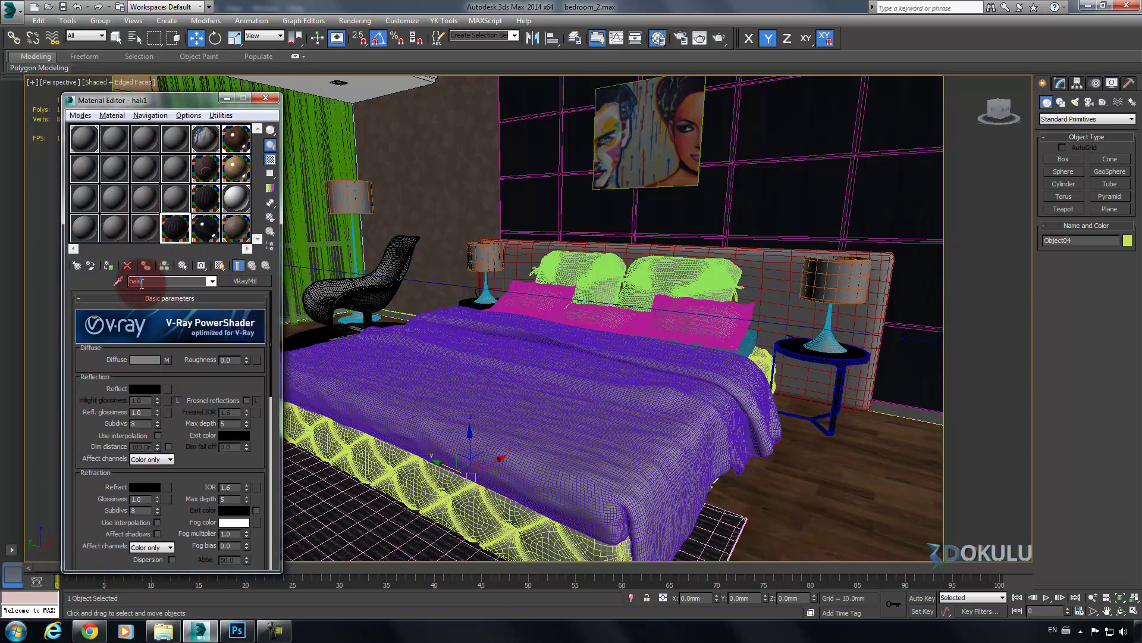
pyautogui.click(77, 281)
pyautogui.write('yatakortu')
# Open the bitmap inside yatakortu's diffuse falloff for replacement and browse to the 16Fabric folder in the desktop's Textures shortcut
pyautogui.moveTo(176, 360); pyautogui.dragTo(176, 353)
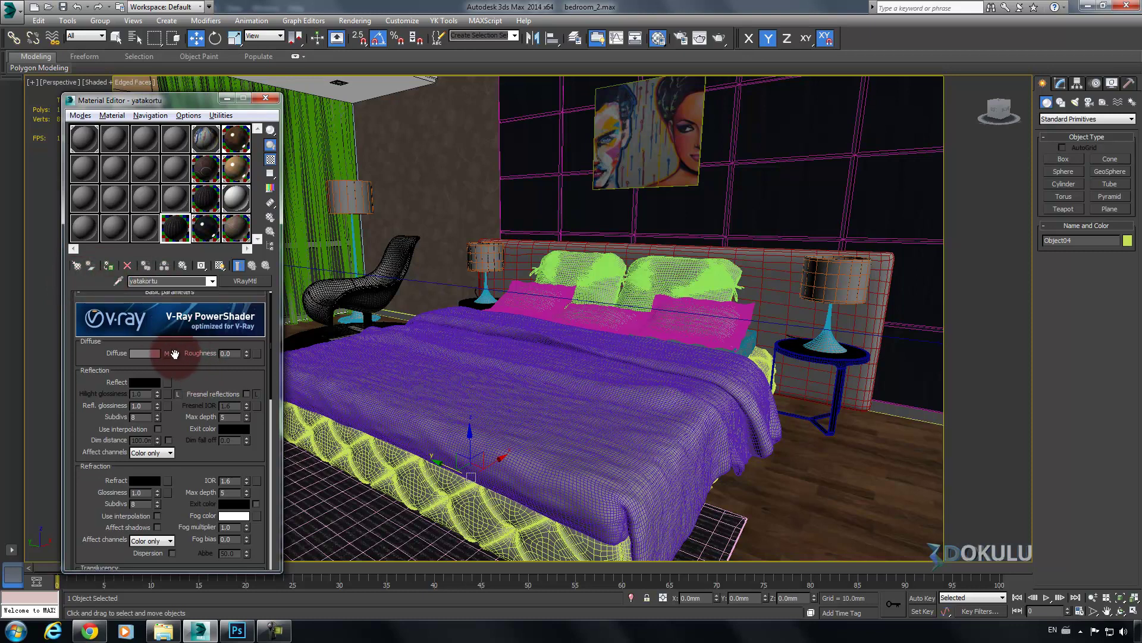
pyautogui.click(168, 353)
pyautogui.click(203, 326)
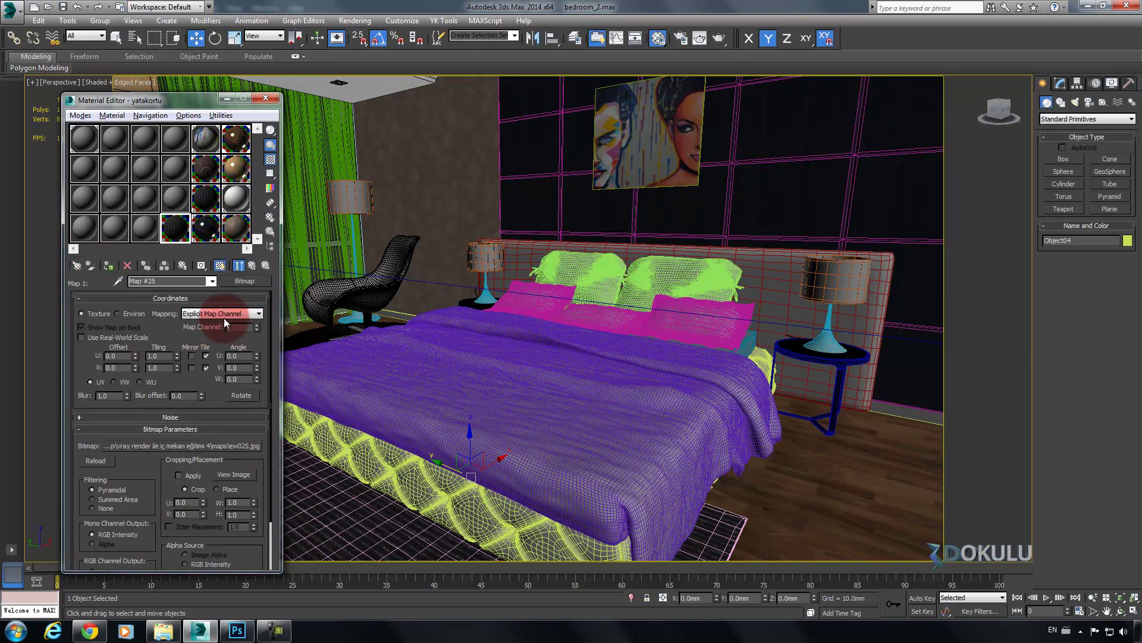
pyautogui.click(219, 445)
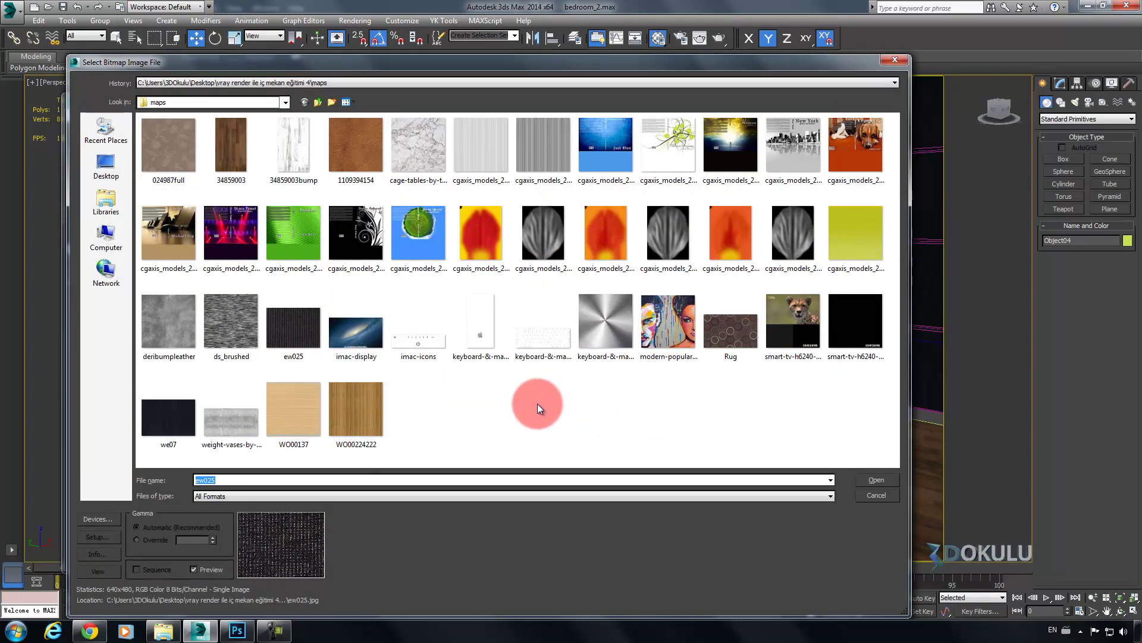
pyautogui.click(100, 171)
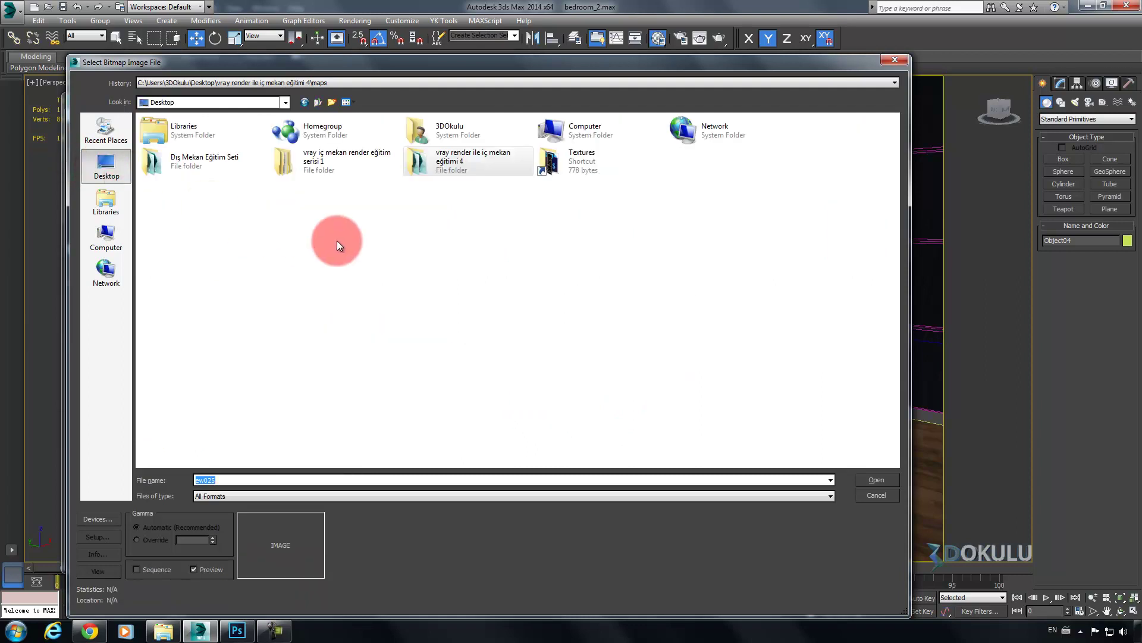
pyautogui.doubleClick(584, 170)
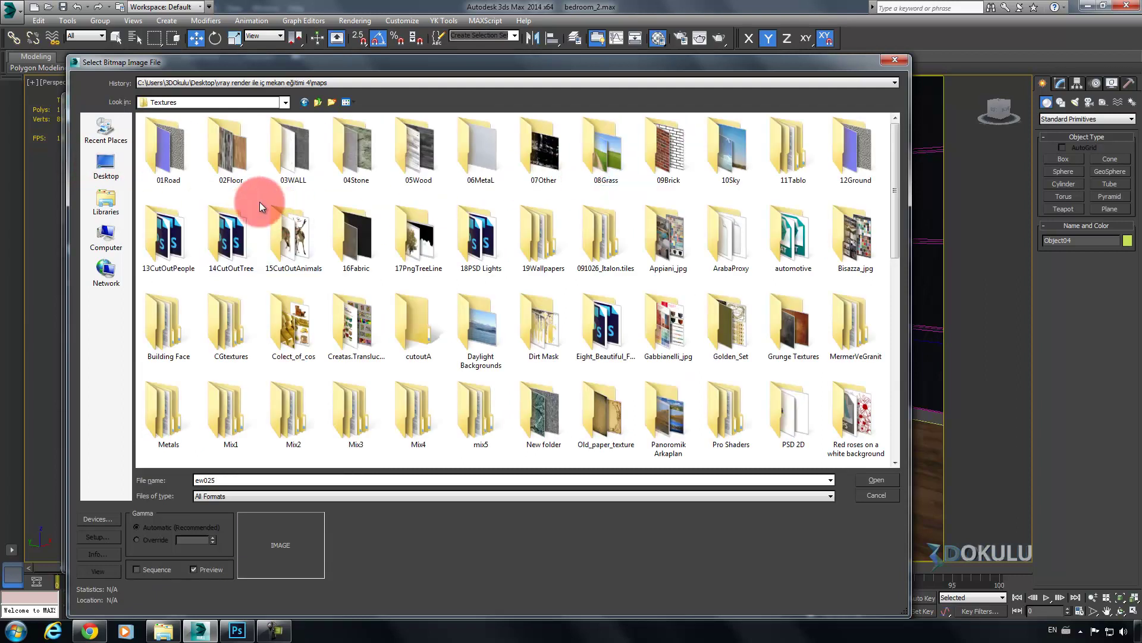
pyautogui.doubleClick(367, 229)
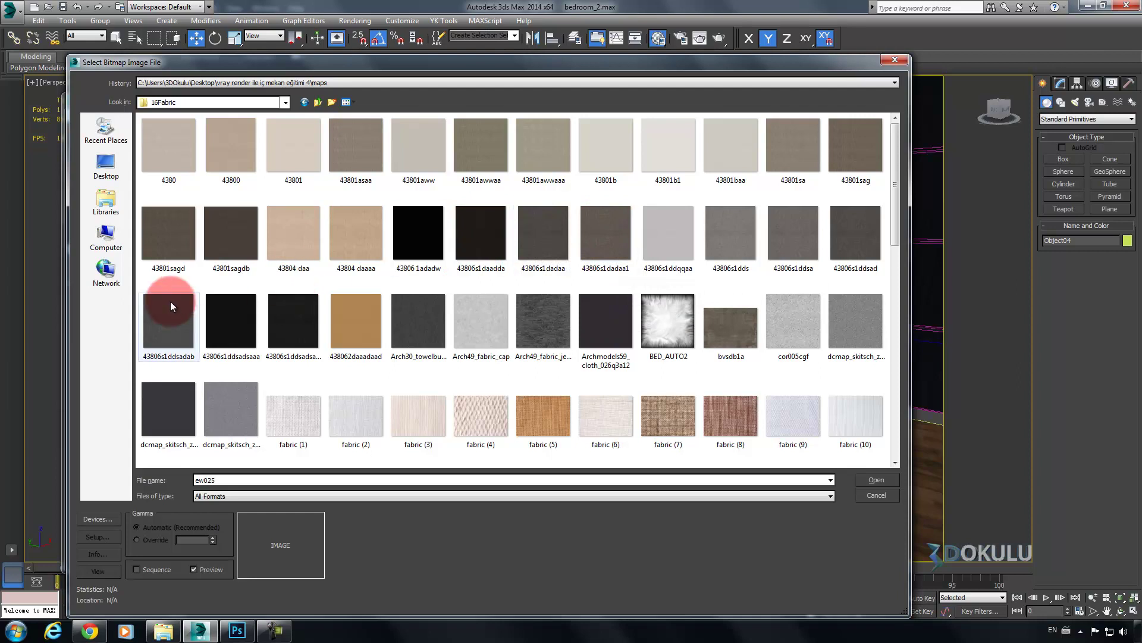
# Compare the brown and grey fabric previews and load 43806s1dadaa as the bitmap
pyautogui.click(237, 246)
pyautogui.click(548, 239)
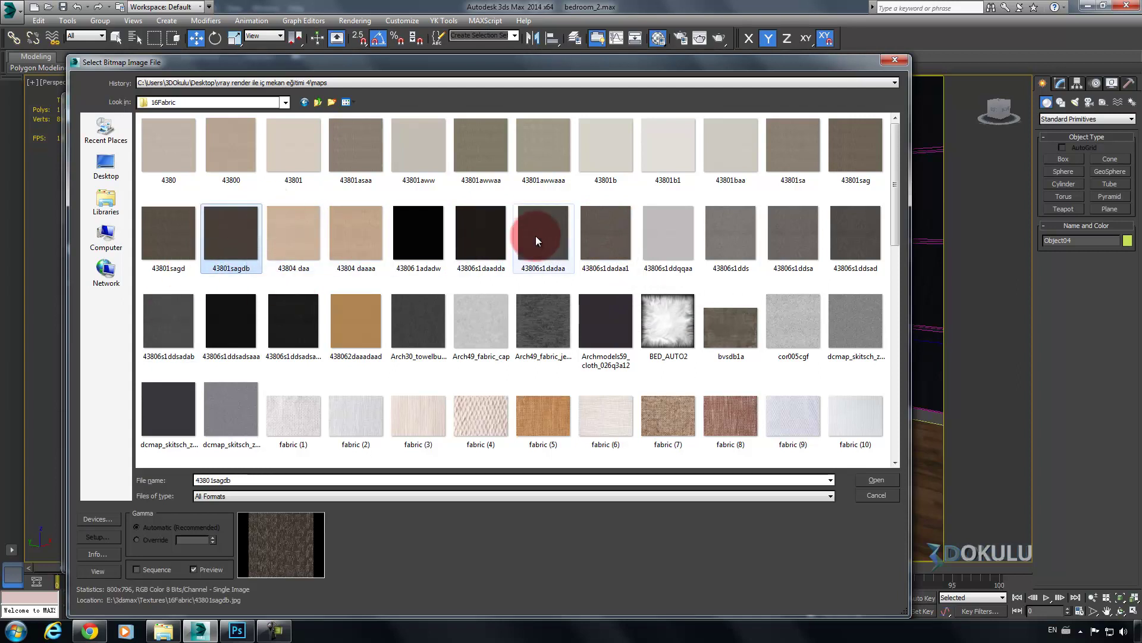
pyautogui.click(254, 225)
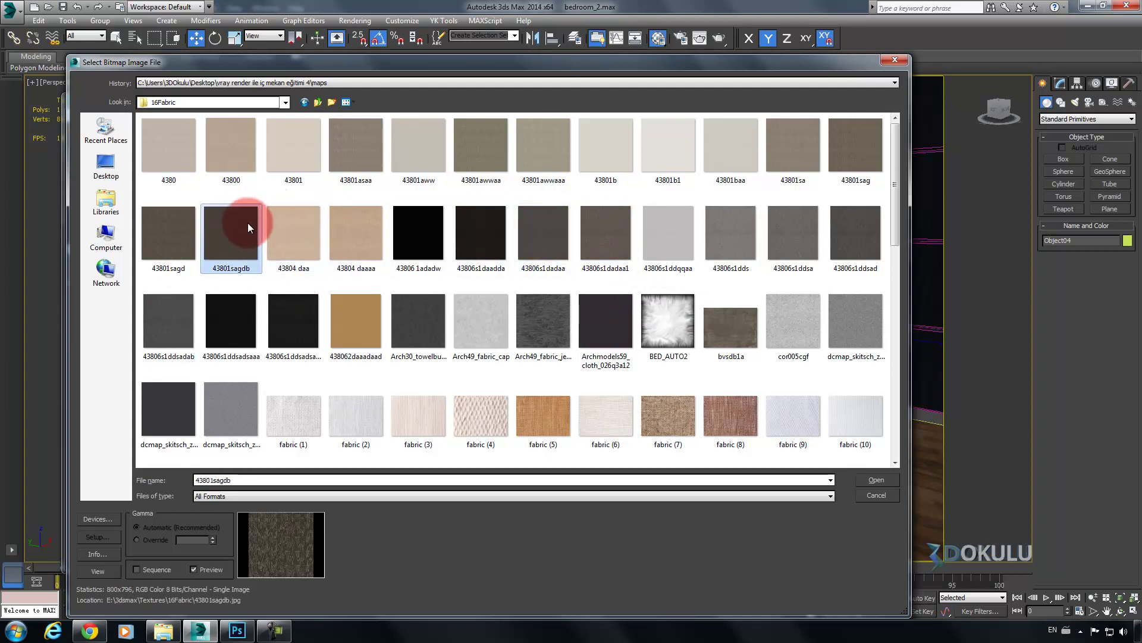
pyautogui.click(550, 235)
pyautogui.click(604, 241)
pyautogui.click(543, 233)
pyautogui.doubleClick(550, 234)
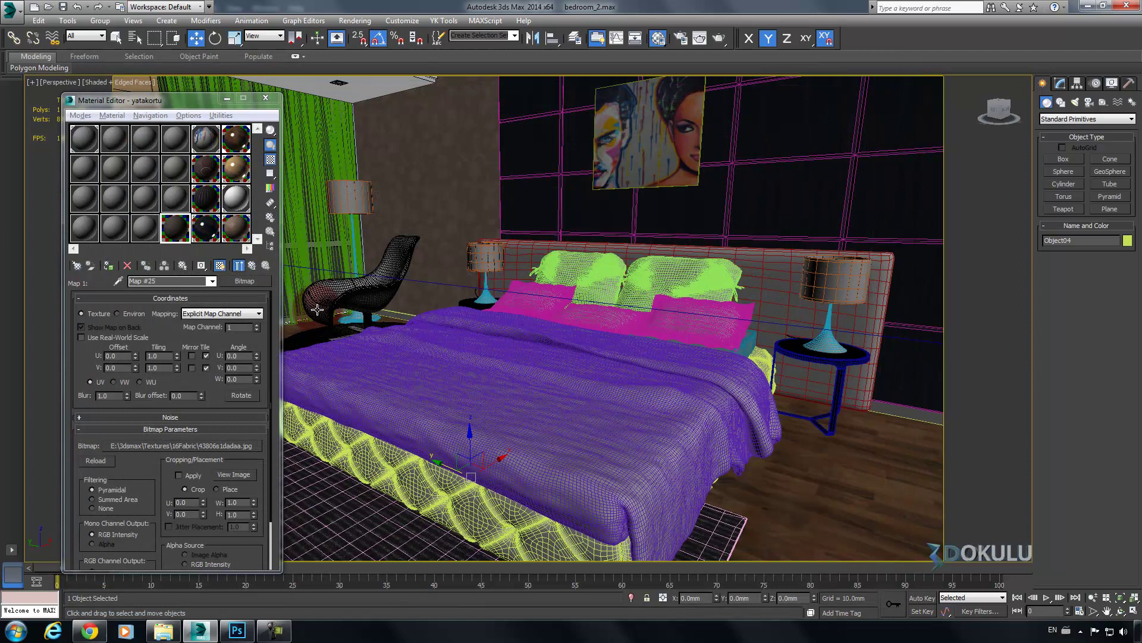
# Assign the yatakortu material to the bedspread and turn off edged faces in the perspective view
pyautogui.click(459, 367)
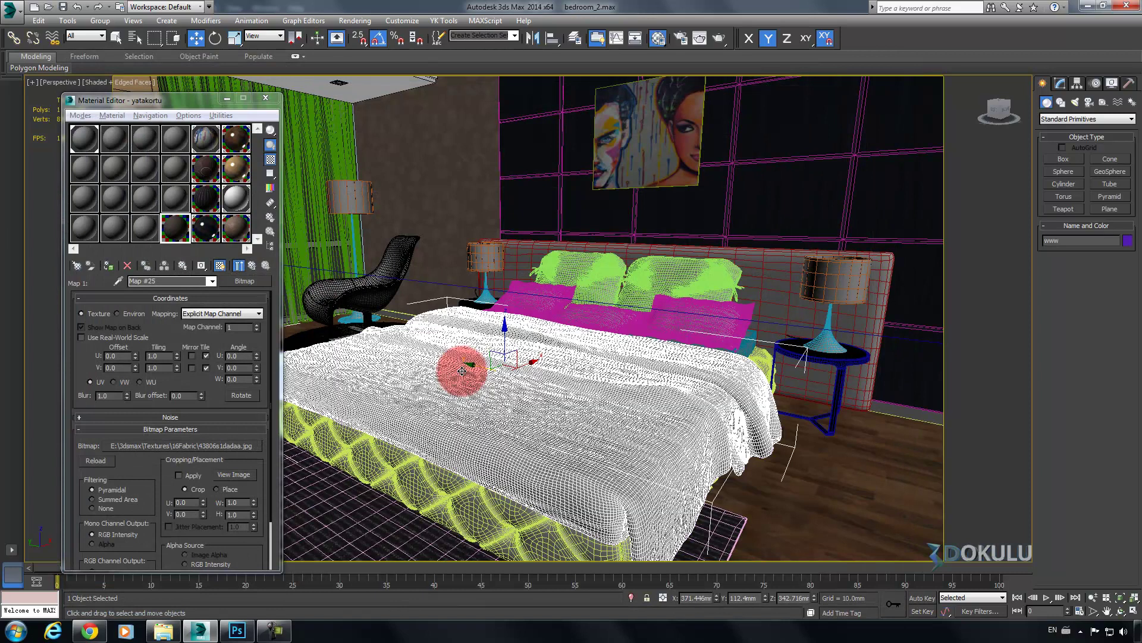
pyautogui.click(108, 265)
pyautogui.click(232, 271)
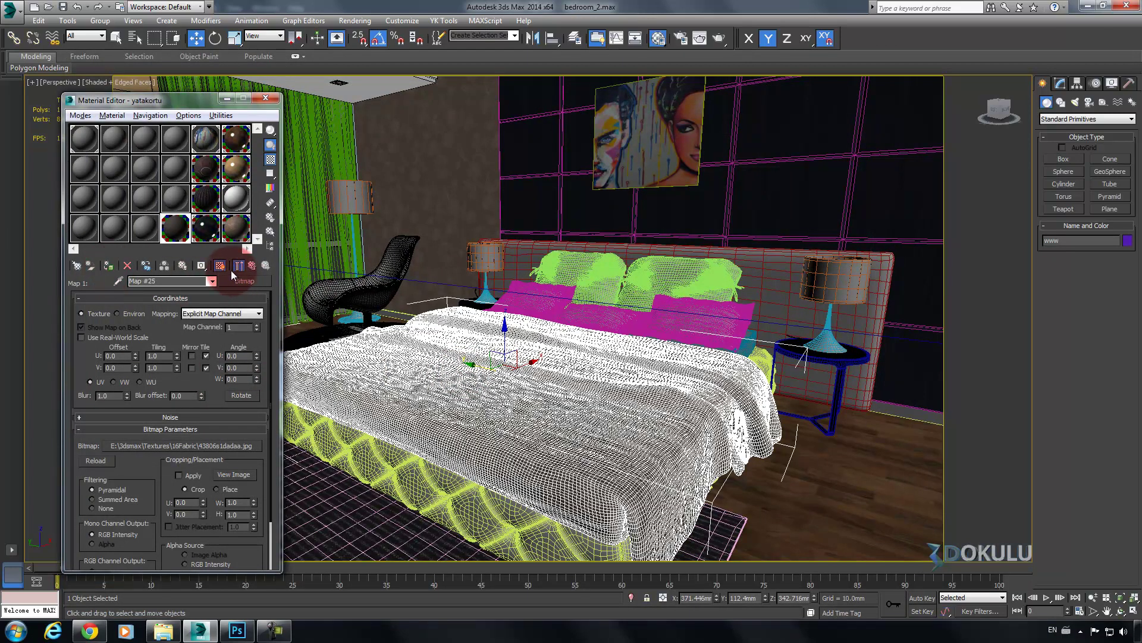
pyautogui.click(250, 267)
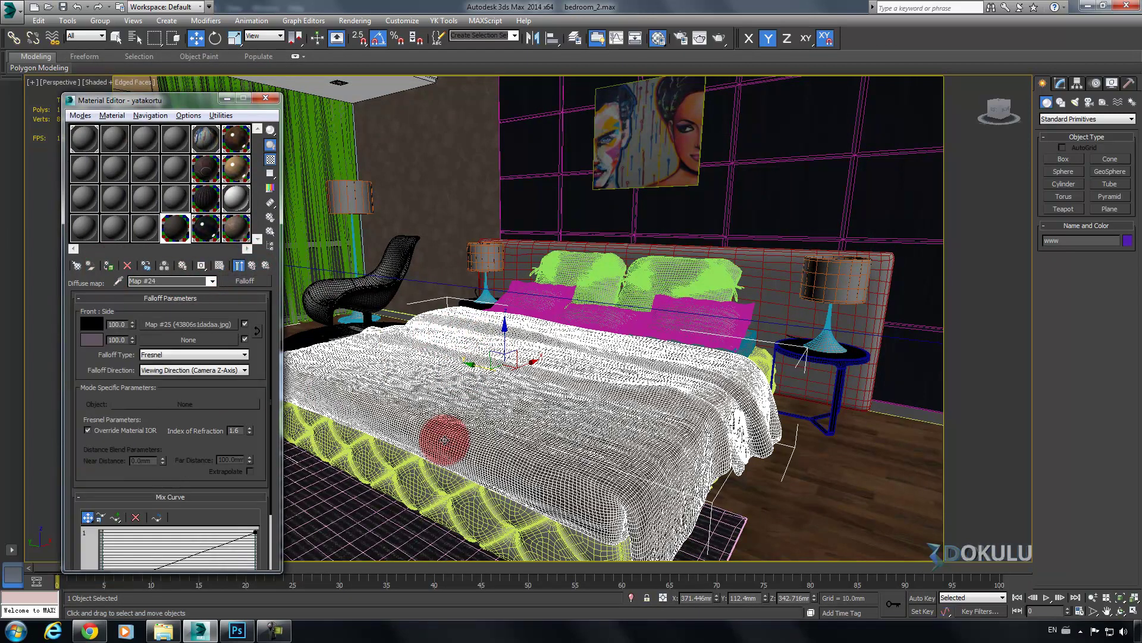
pyautogui.click(376, 503)
pyautogui.press('F4')
pyautogui.moveTo(540, 408)
pyautogui.keyDown('alt'); pyautogui.mouseDown(button='middle')
pyautogui.moveTo(502, 420)
pyautogui.moveTo(470, 391)
pyautogui.moveTo(481, 387)
pyautogui.mouseUp(button='middle'); pyautogui.keyUp('alt')
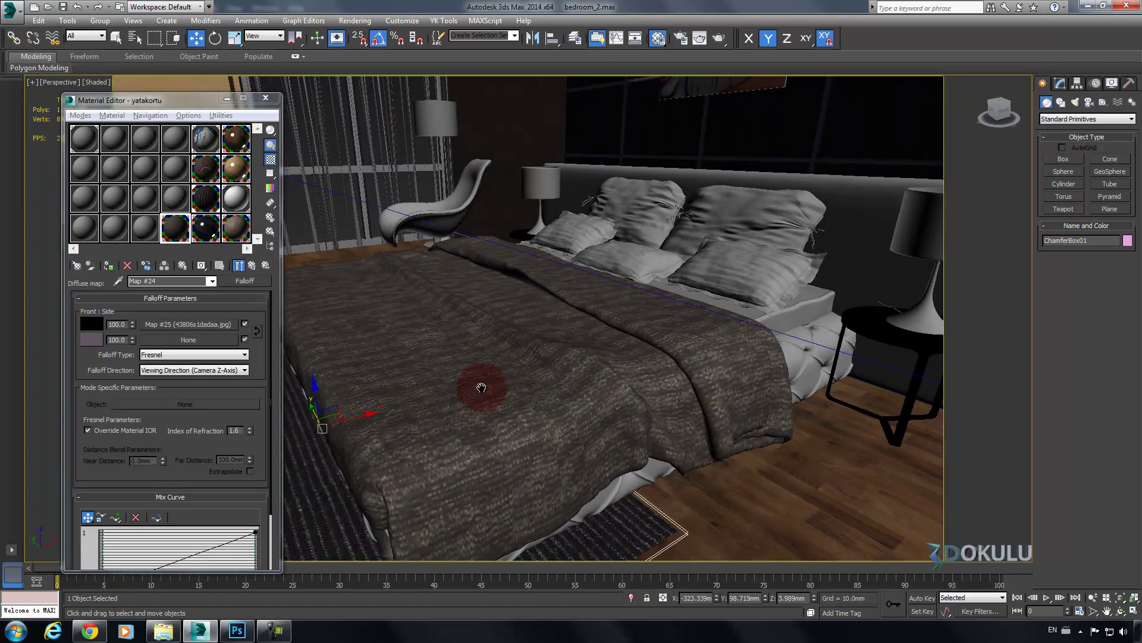
# Add a UVW Map modifier to the bedspread and set its mapping to Box
pyautogui.click(714, 280)
pyautogui.click(1060, 83)
pyautogui.click(1069, 119)
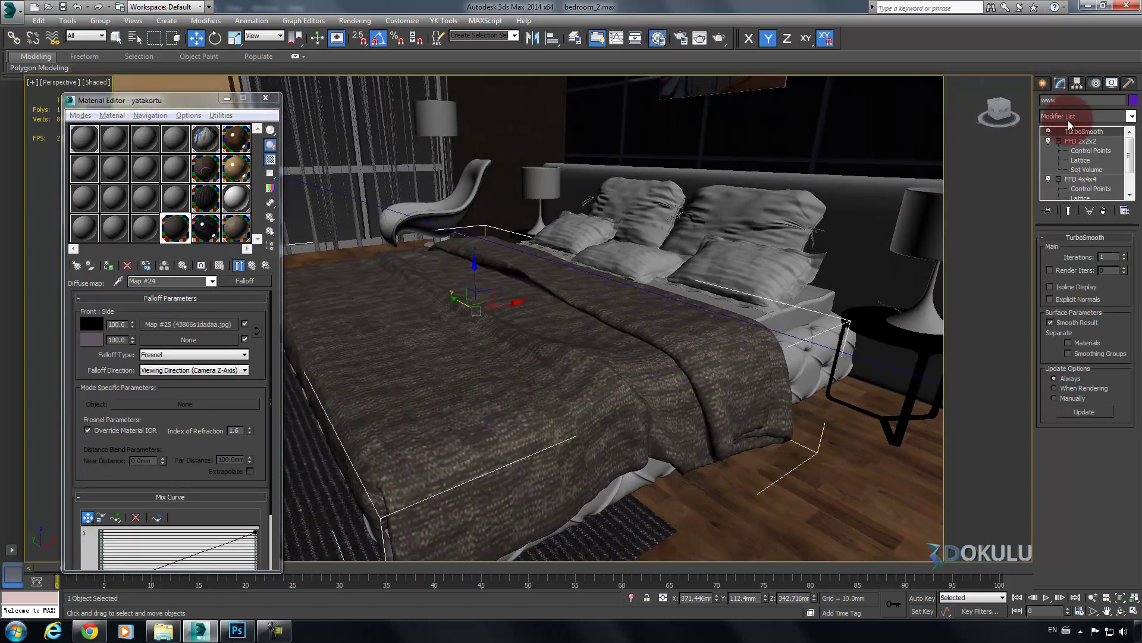
pyautogui.press('u')
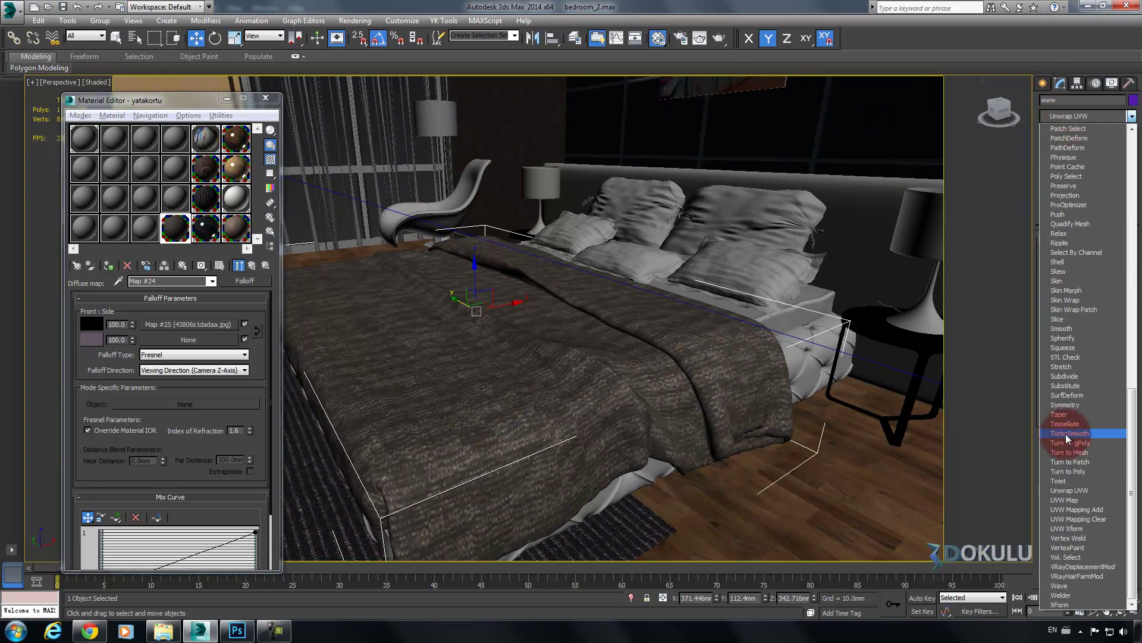
pyautogui.click(1068, 500)
pyautogui.click(1065, 304)
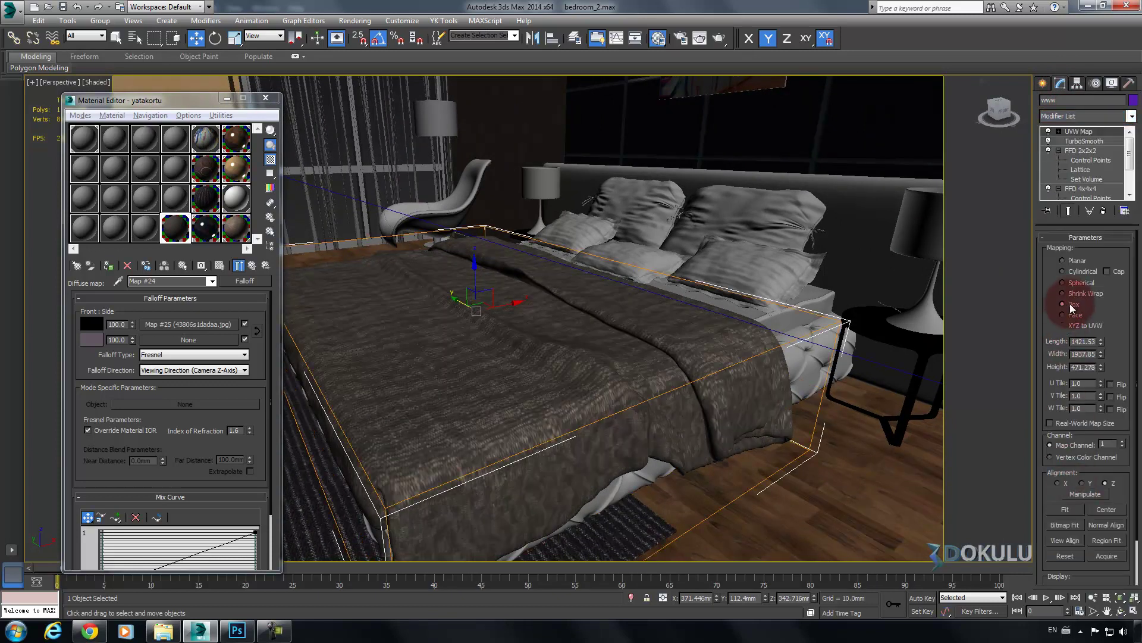
# Fit the bedspread's UVW mapping to the proportions of the 43806s1dadaa bitmap
pyautogui.click(1065, 526)
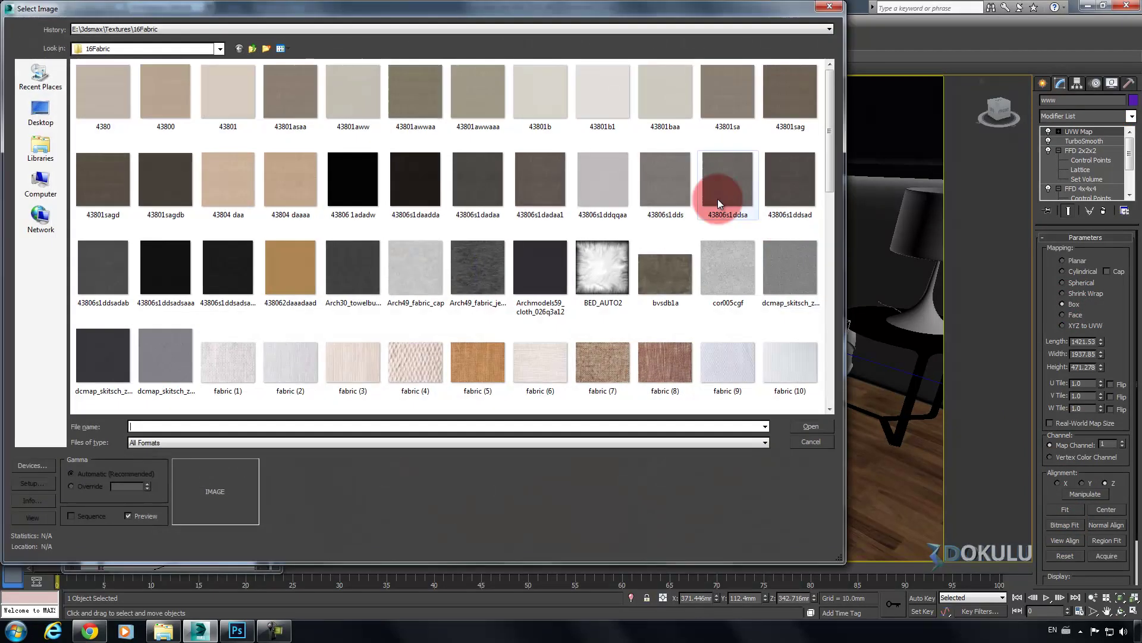
pyautogui.doubleClick(469, 176)
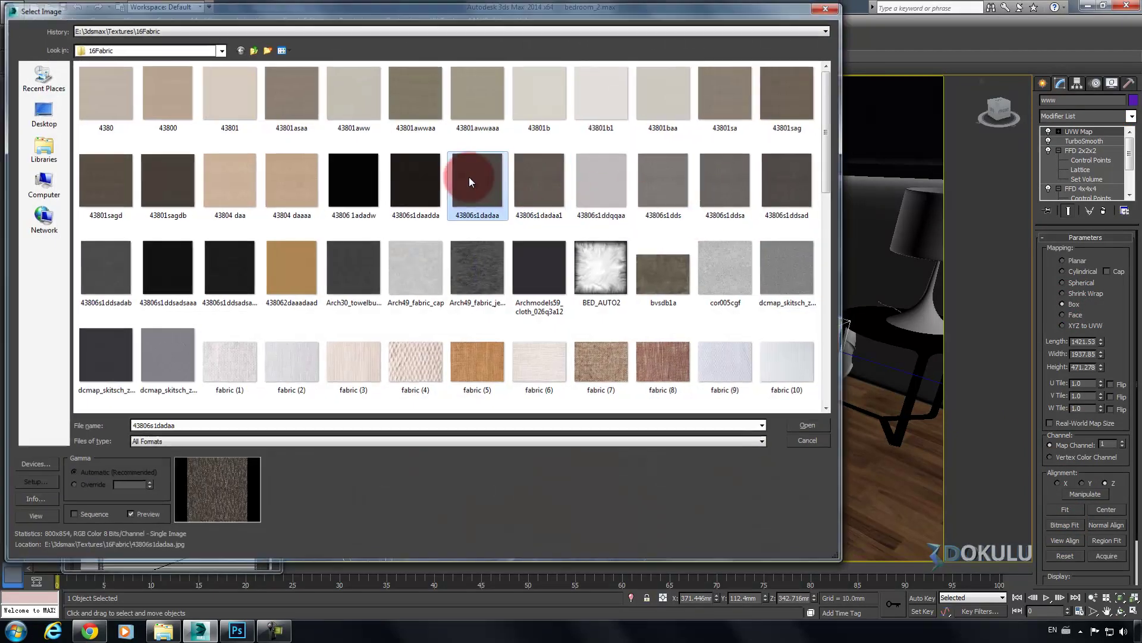
pyautogui.moveTo(385, 263); pyautogui.dragTo(449, 276, button='middle')
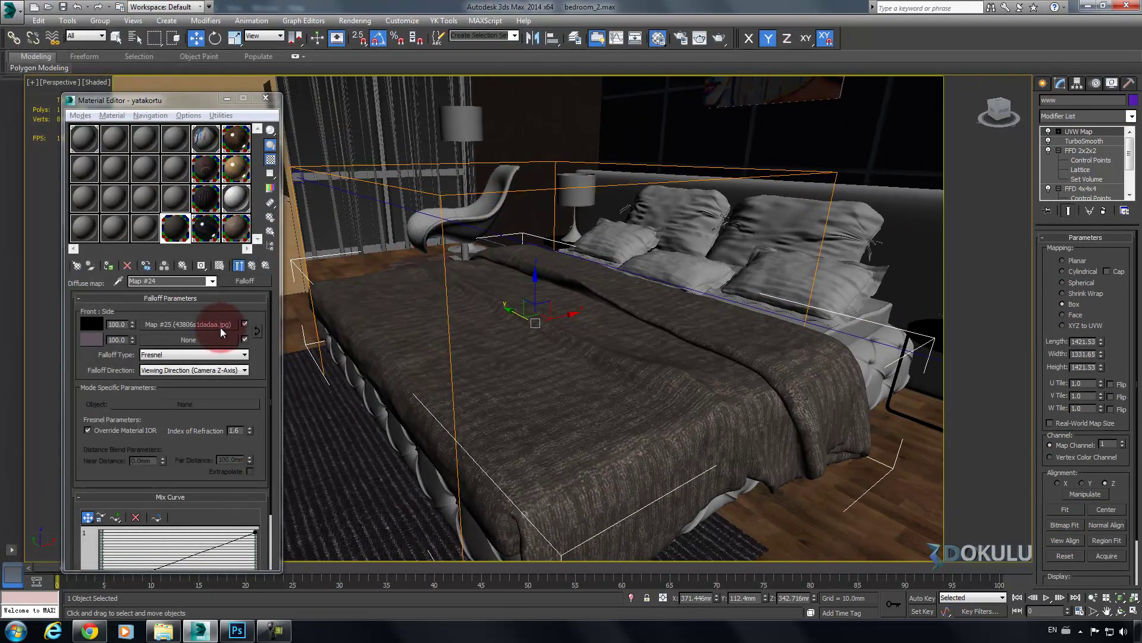
# Reopen the fabric bitmap's file selection, then copy the first 27 images, starting with 4380, from the 16Fabric folder in Windows Explorer
pyautogui.click(199, 445)
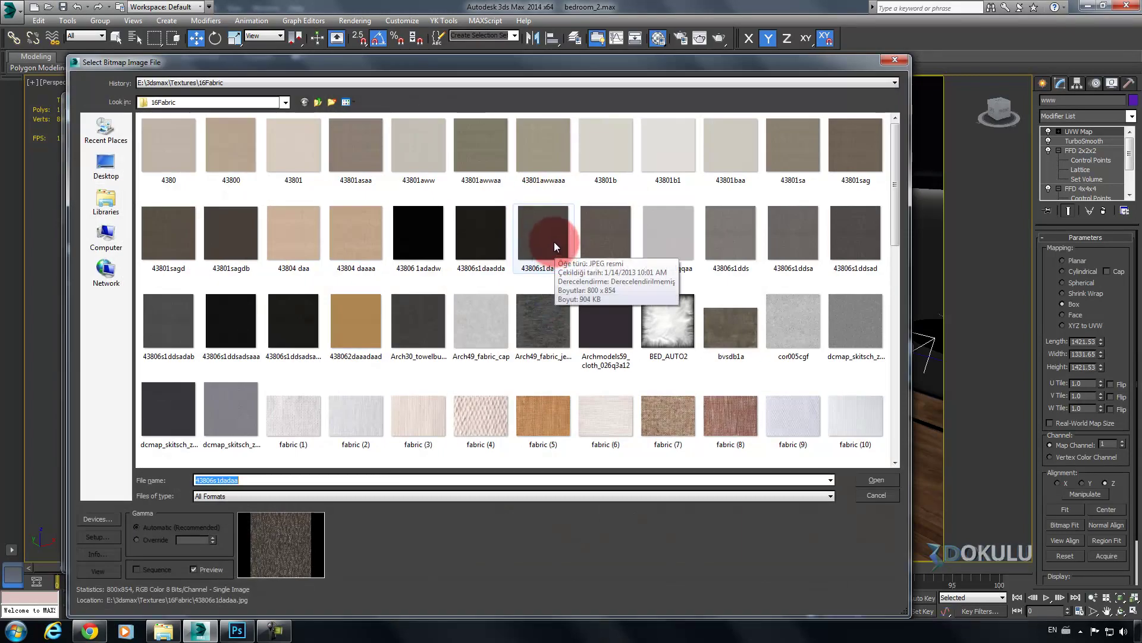
pyautogui.click(566, 241)
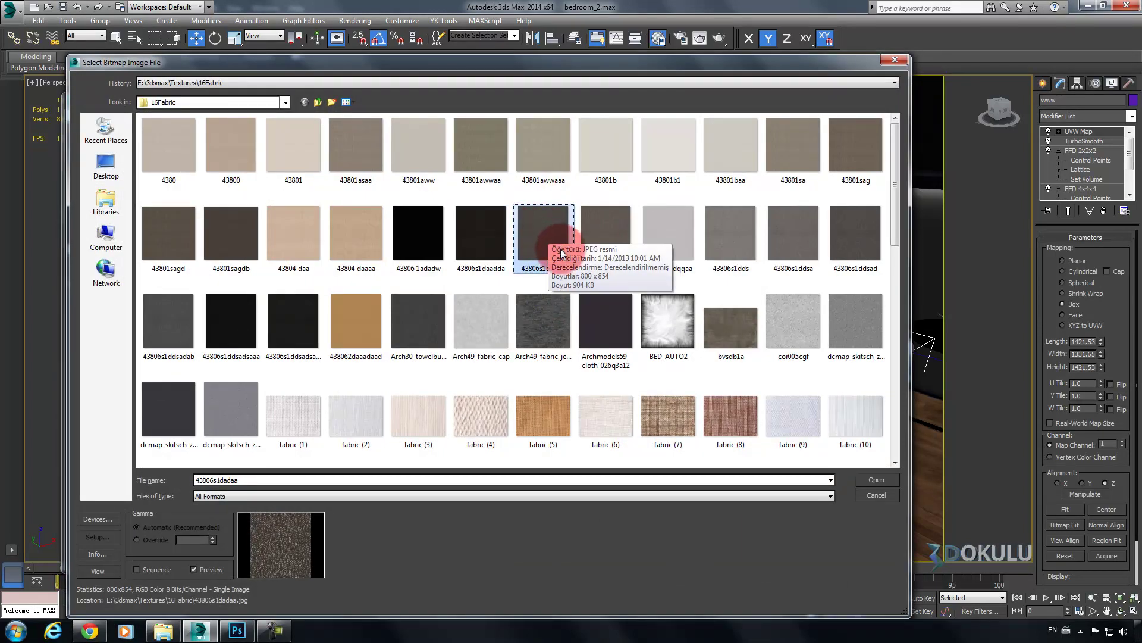
pyautogui.click(145, 279)
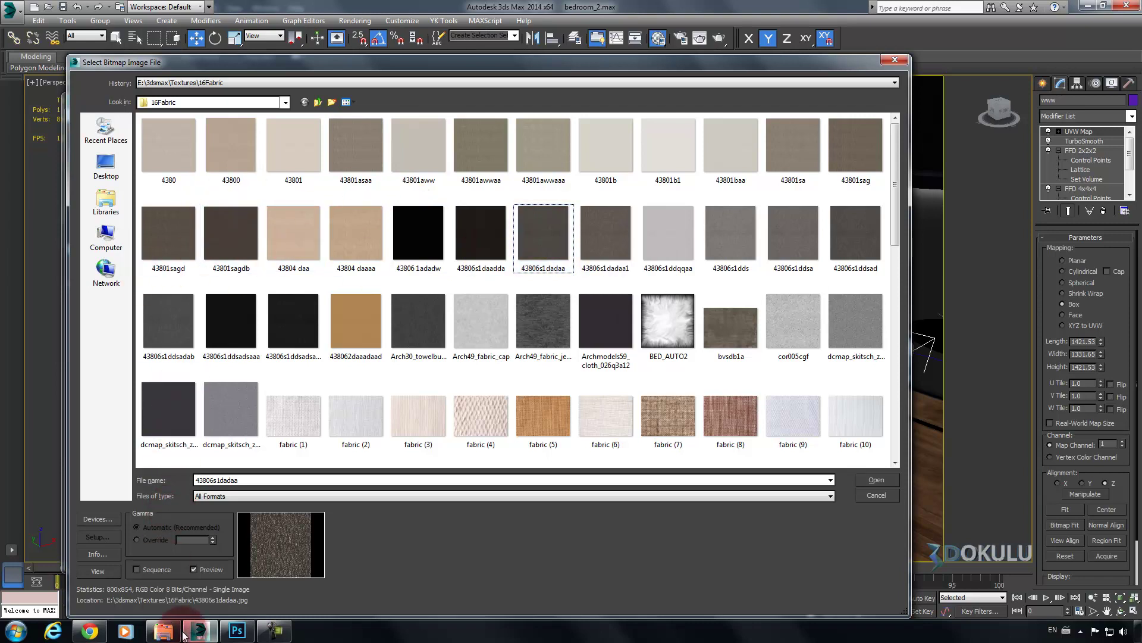
pyautogui.click(1140, 632)
pyautogui.doubleClick(1107, 516)
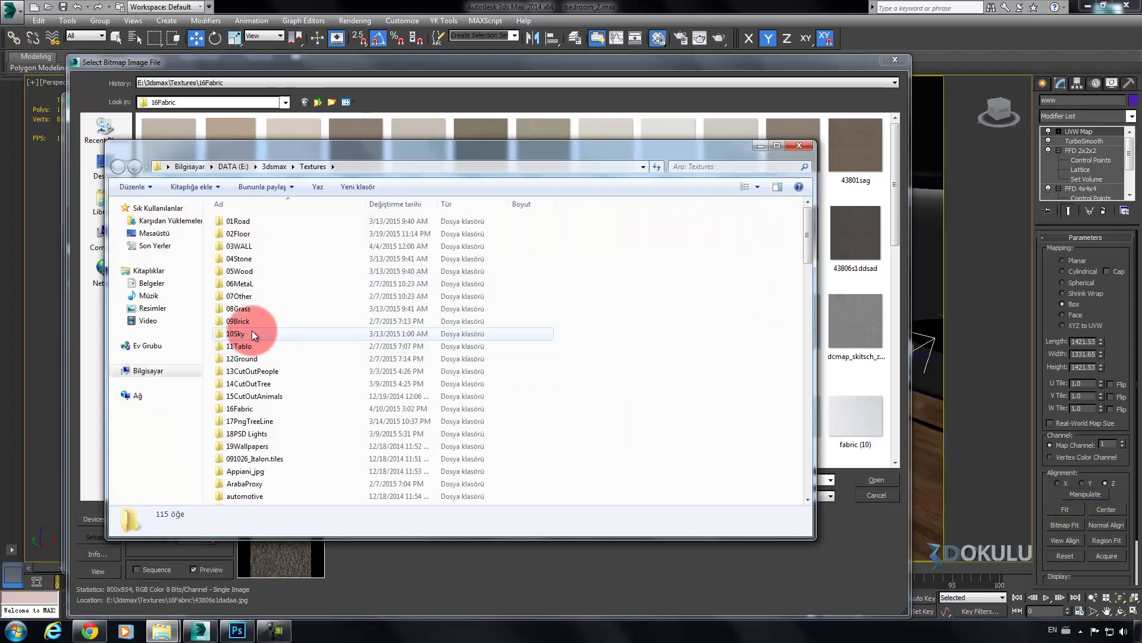
pyautogui.doubleClick(245, 412)
pyautogui.click(255, 245)
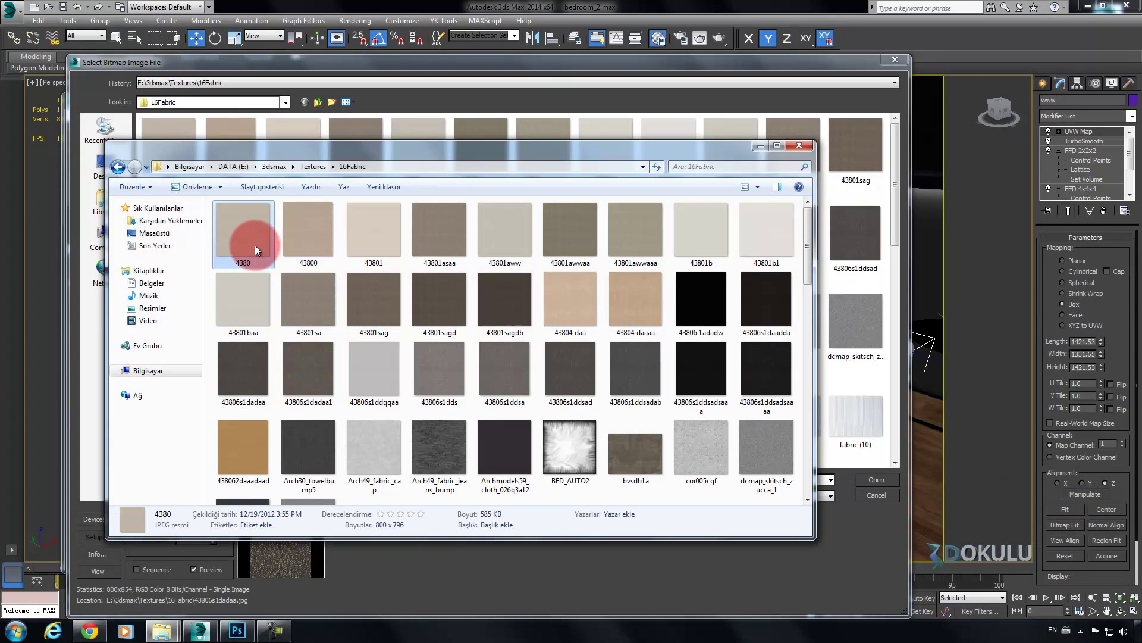
pyautogui.keyDown('shift'); pyautogui.click(751, 373); pyautogui.keyUp('shift')
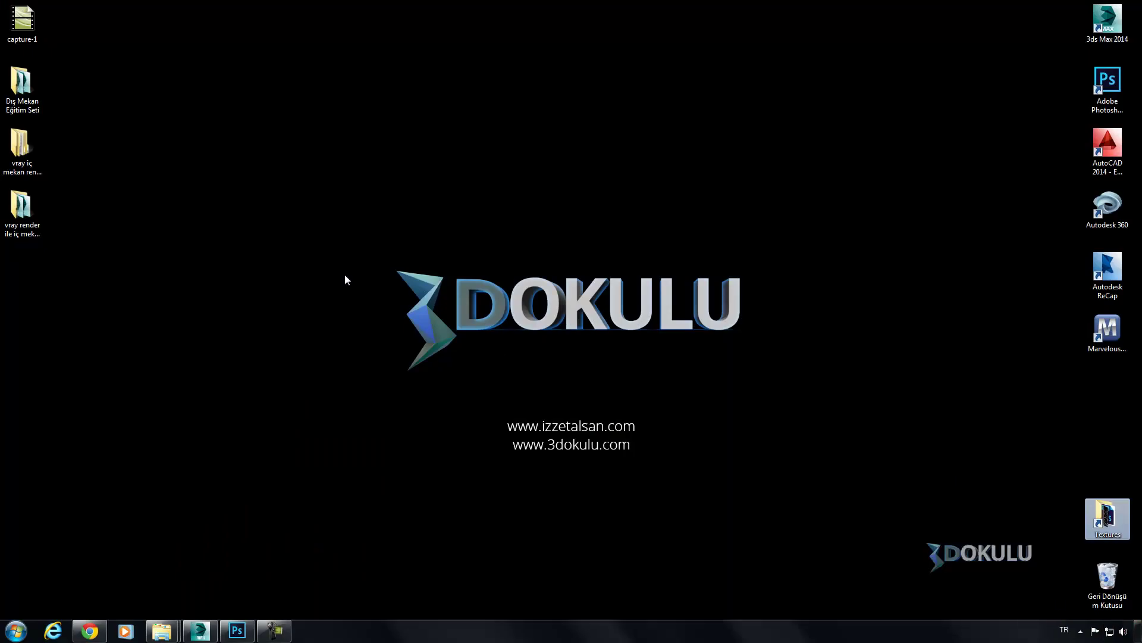
# Paste the copied fabric images into the maps folder of vray render ile iç mekan eğitimi 4 and return to the bitmap selection
pyautogui.doubleClick(21, 208)
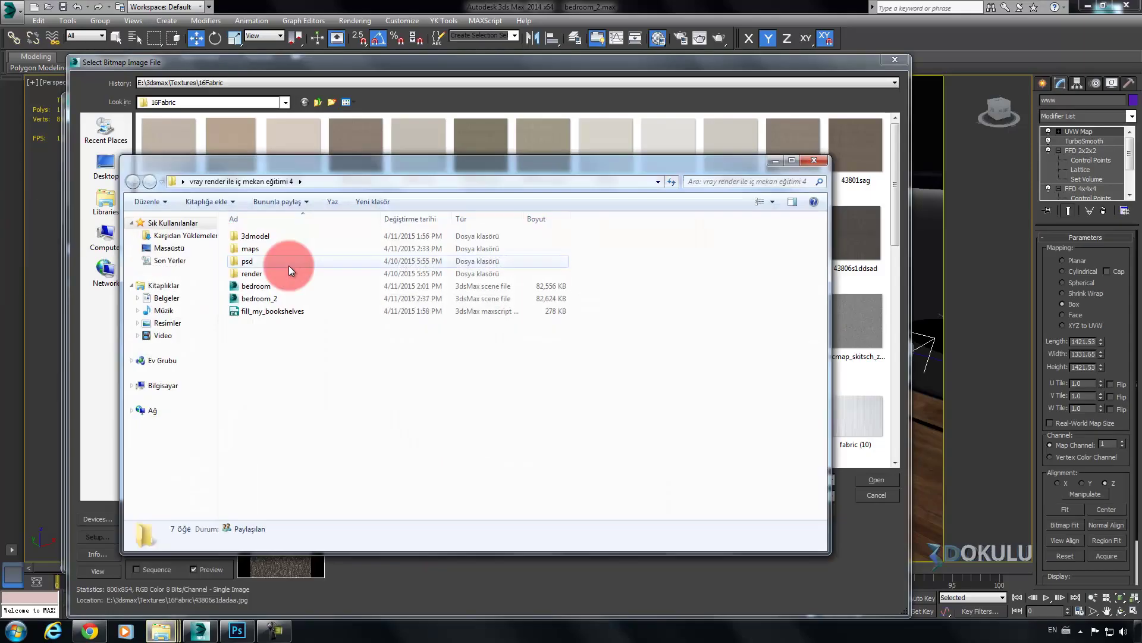
pyautogui.click(248, 251)
pyautogui.doubleClick(247, 251)
pyautogui.scroll(-3, 523, 484)
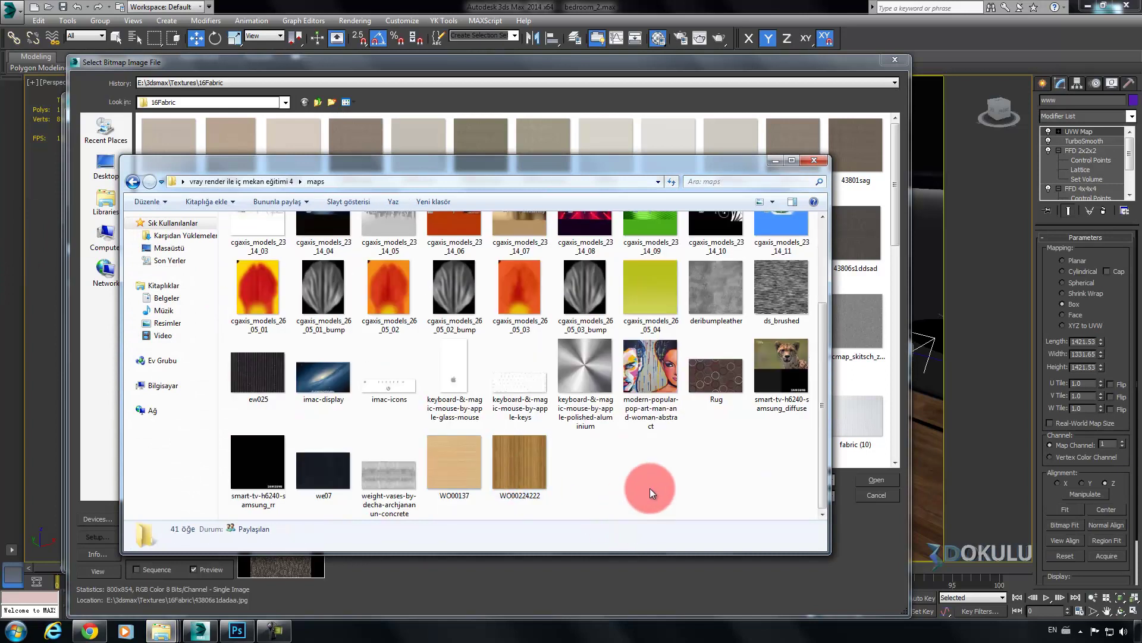
pyautogui.hotkey('ctrl', 'v')
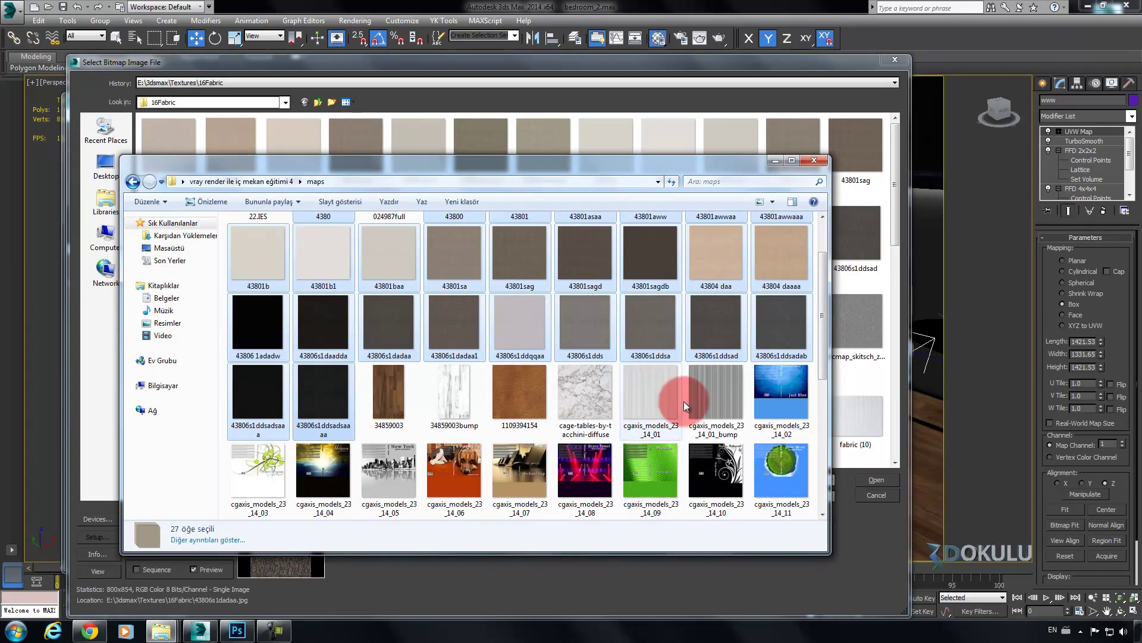
pyautogui.click(780, 161)
pyautogui.click(442, 306)
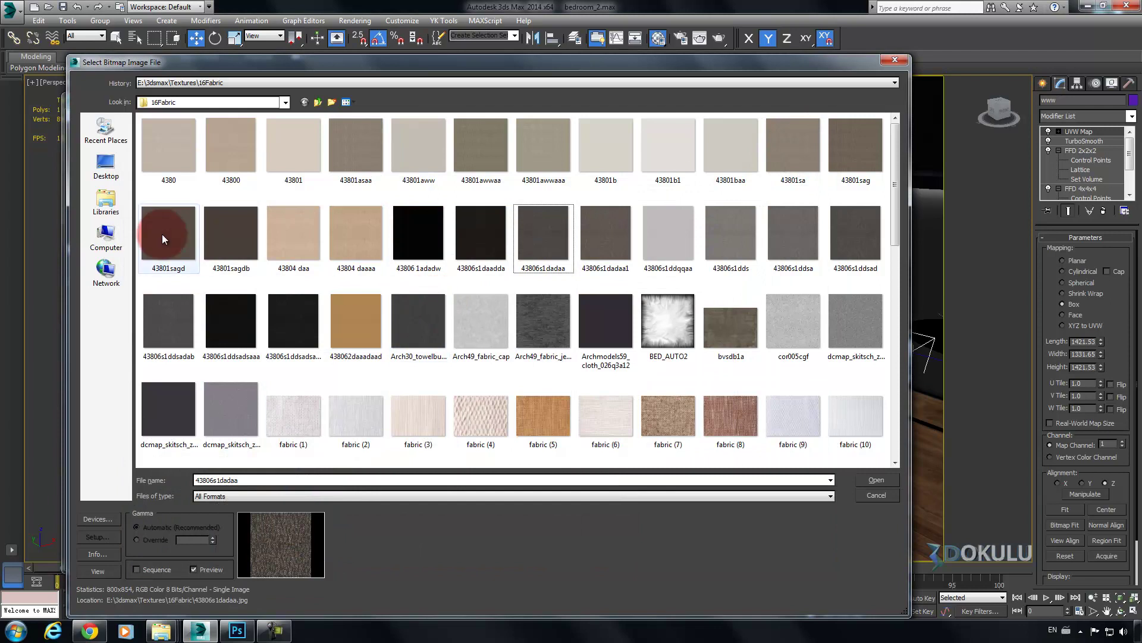
# Browse the bitmap selection to the maps folder of vray render ile iç mekan eğitimi 4 on the Desktop
pyautogui.click(98, 163)
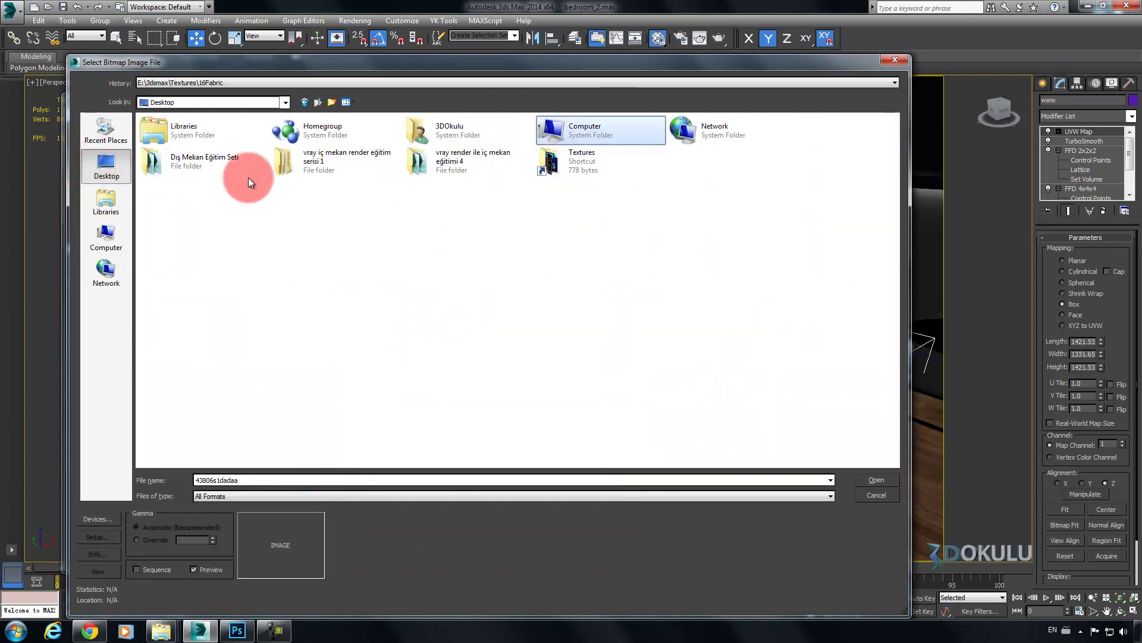
pyautogui.click(407, 171)
pyautogui.doubleClick(435, 166)
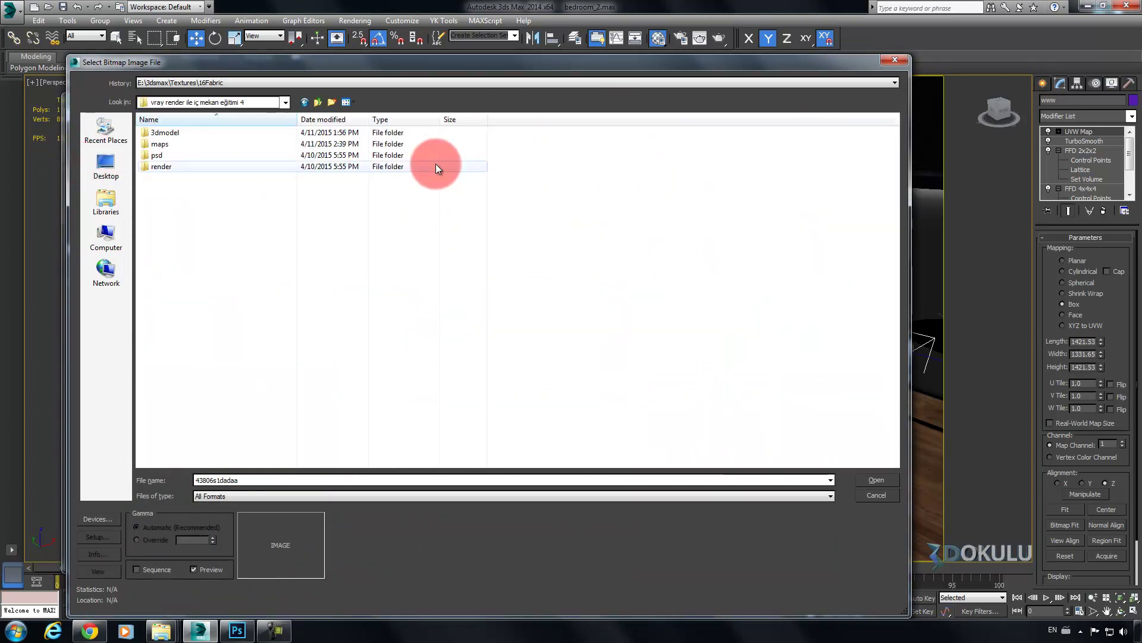
pyautogui.doubleClick(197, 142)
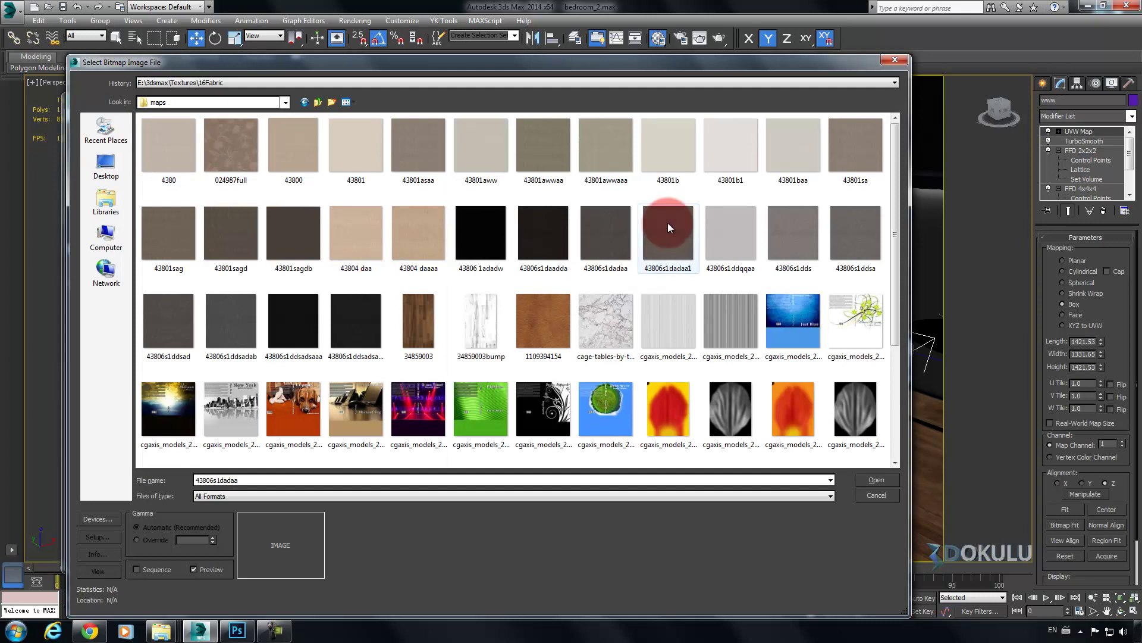
# Preview the 43806s1dadaa image at full size, close the preview, and load it as the fabric bitmap
pyautogui.click(613, 219)
pyautogui.rightClick(642, 220)
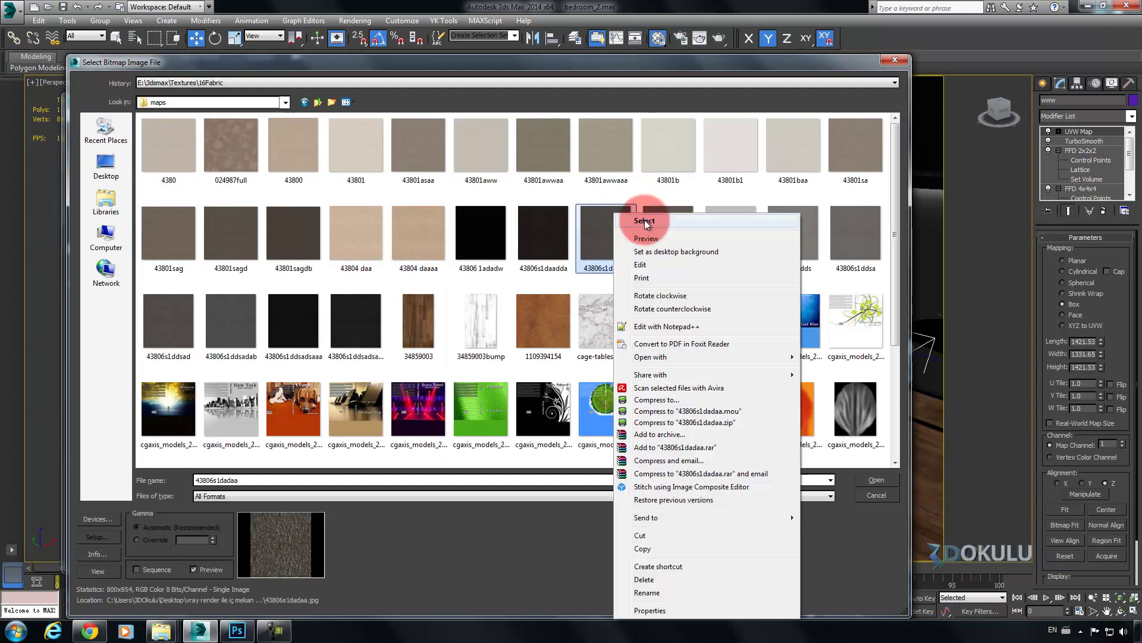
pyautogui.click(647, 237)
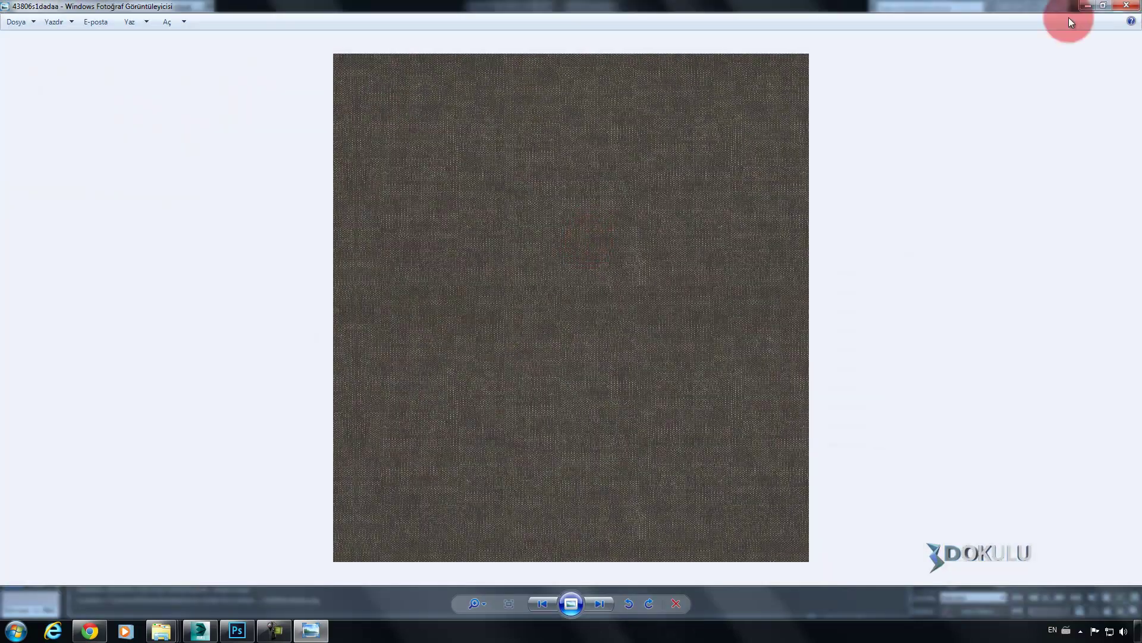
pyautogui.click(1129, 8)
pyautogui.doubleClick(609, 229)
# Set the yatakortu falloff's side colour to a light greyish beige and show the sample sphere in a large preview
pyautogui.click(252, 265)
pyautogui.moveTo(154, 104); pyautogui.dragTo(310, 98)
pyautogui.click(235, 334)
pyautogui.click(251, 151)
pyautogui.moveTo(347, 142); pyautogui.dragTo(748, 123)
pyautogui.click(436, 175)
pyautogui.doubleClick(319, 222)
# Assign the 43806s1dadaa1 bitmap to the falloff's side slot, return to the falloff, and close the enlarged preview
pyautogui.click(336, 334)
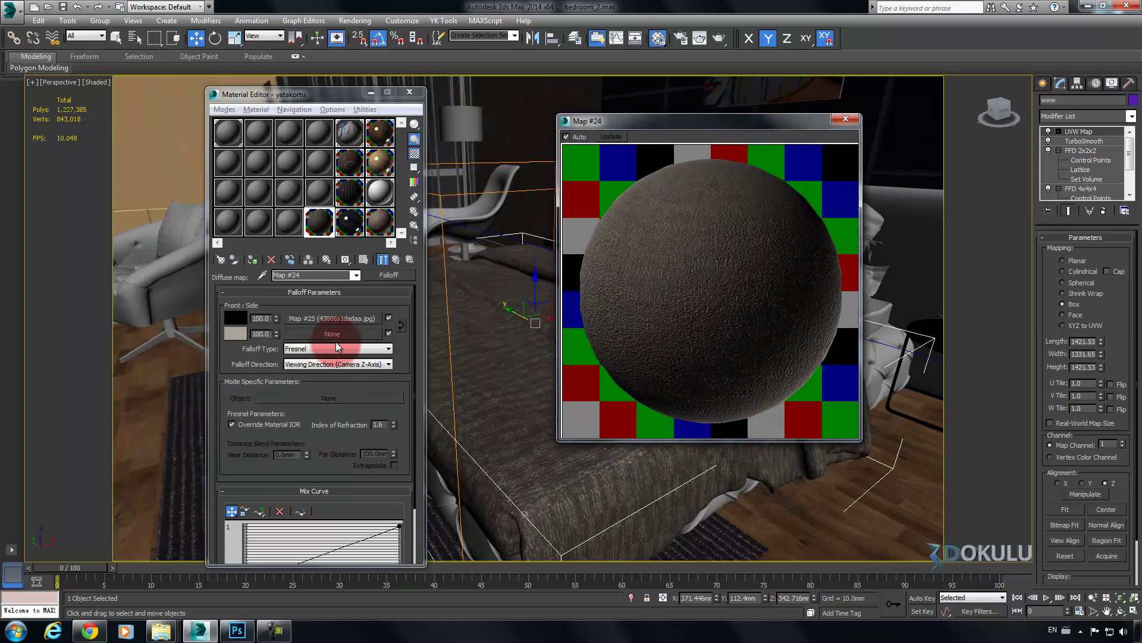
pyautogui.doubleClick(219, 183)
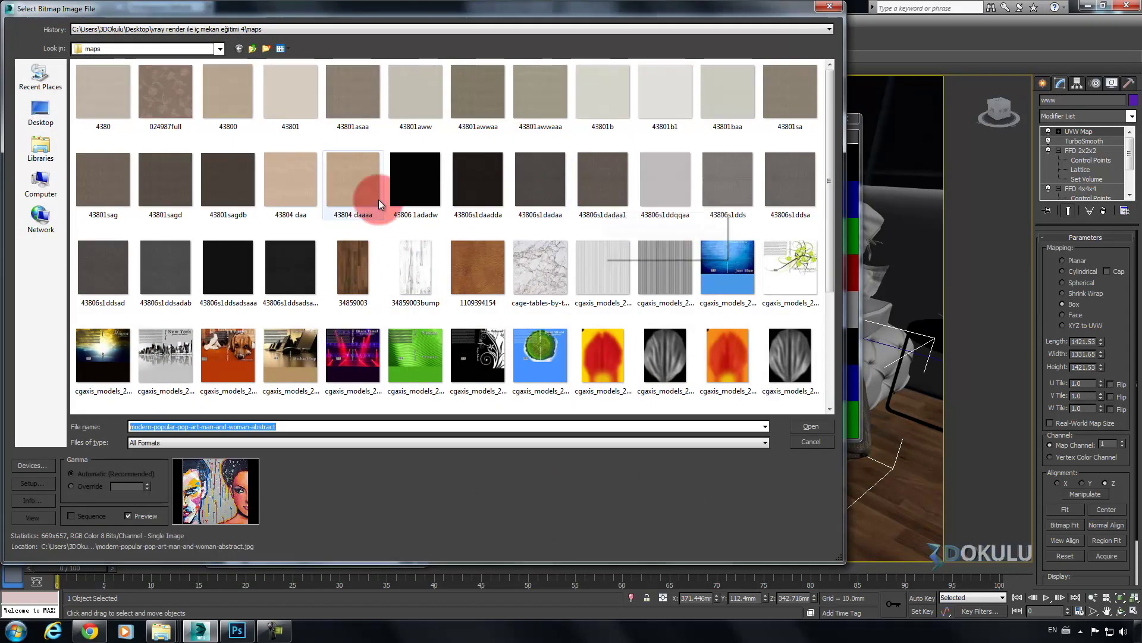
pyautogui.doubleClick(608, 178)
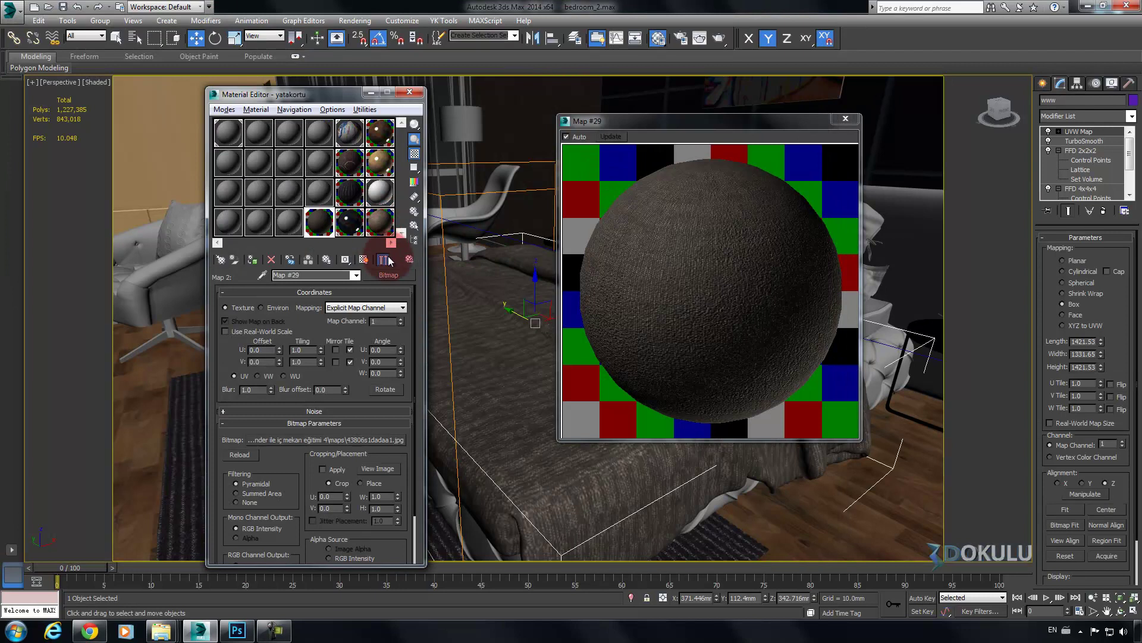
pyautogui.click(395, 260)
pyautogui.moveTo(357, 412); pyautogui.dragTo(362, 327)
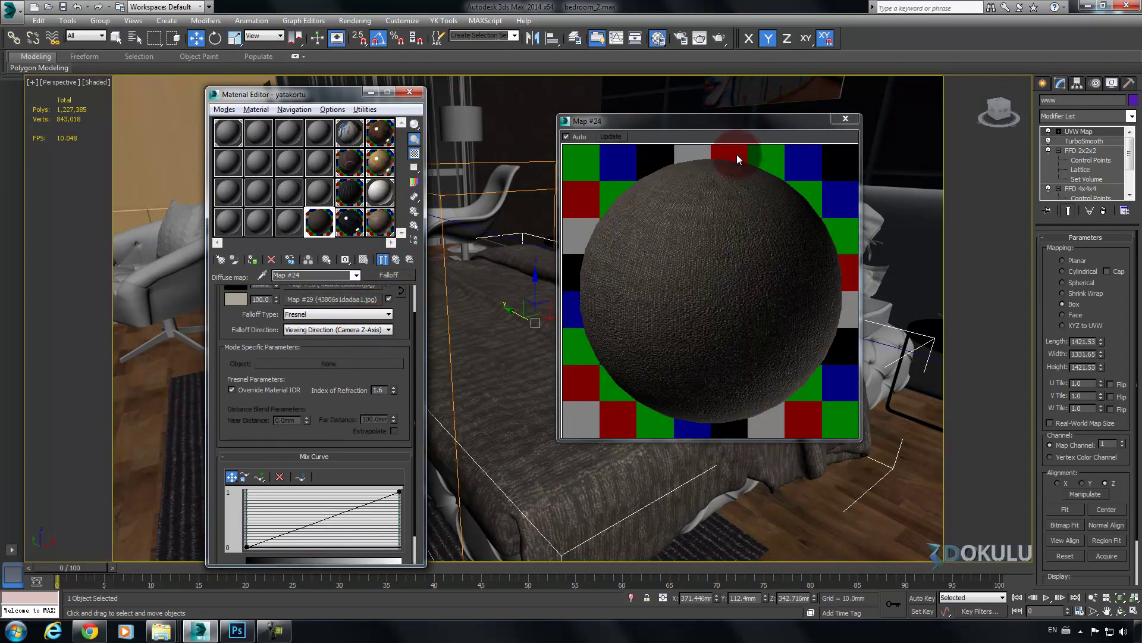
pyautogui.click(839, 119)
# Set the length, width and height of the bedspread's box mapping to 1000 mm
pyautogui.moveTo(701, 331)
pyautogui.keyDown('alt'); pyautogui.mouseDown(button='middle')
pyautogui.moveTo(593, 400)
pyautogui.moveTo(563, 396)
pyautogui.moveTo(596, 400)
pyautogui.mouseUp(button='middle'); pyautogui.keyUp('alt')
pyautogui.click(1093, 345)
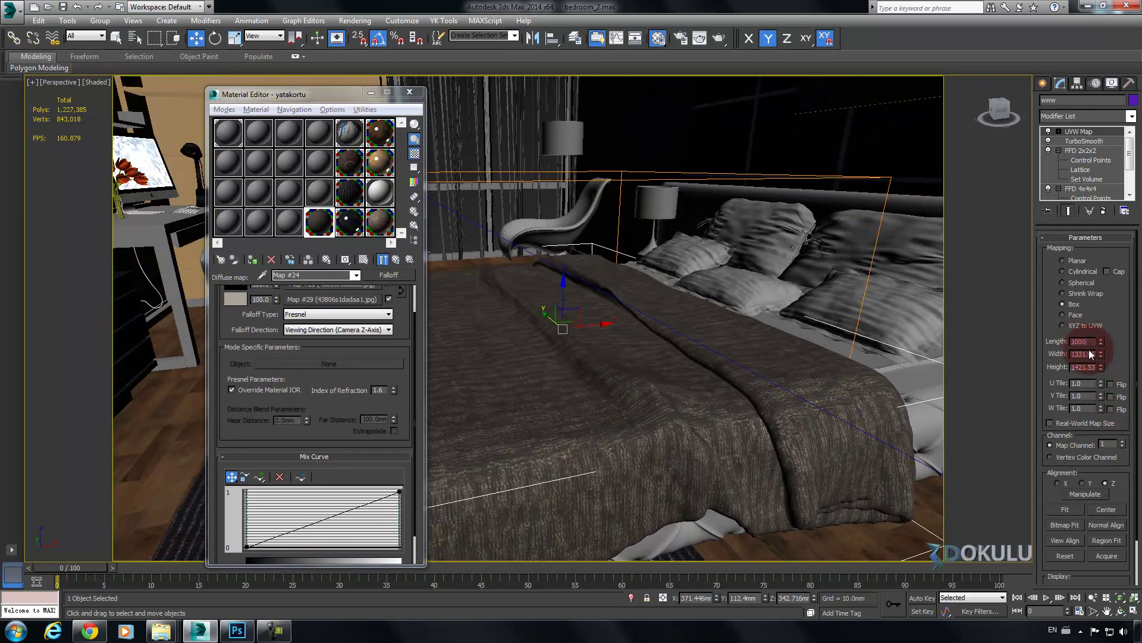
pyautogui.write('1000')
pyautogui.press('Tab')
pyautogui.write('1000')
pyautogui.press('Return')
# Set the length, width and height of the bedspread's box mapping to 500 mm
pyautogui.keyDown('alt'); pyautogui.moveTo(756, 315); pyautogui.dragTo(754, 346, button='middle'); pyautogui.keyUp('alt')
pyautogui.scroll(1, 754, 345)
pyautogui.scroll(-1, 754, 357)
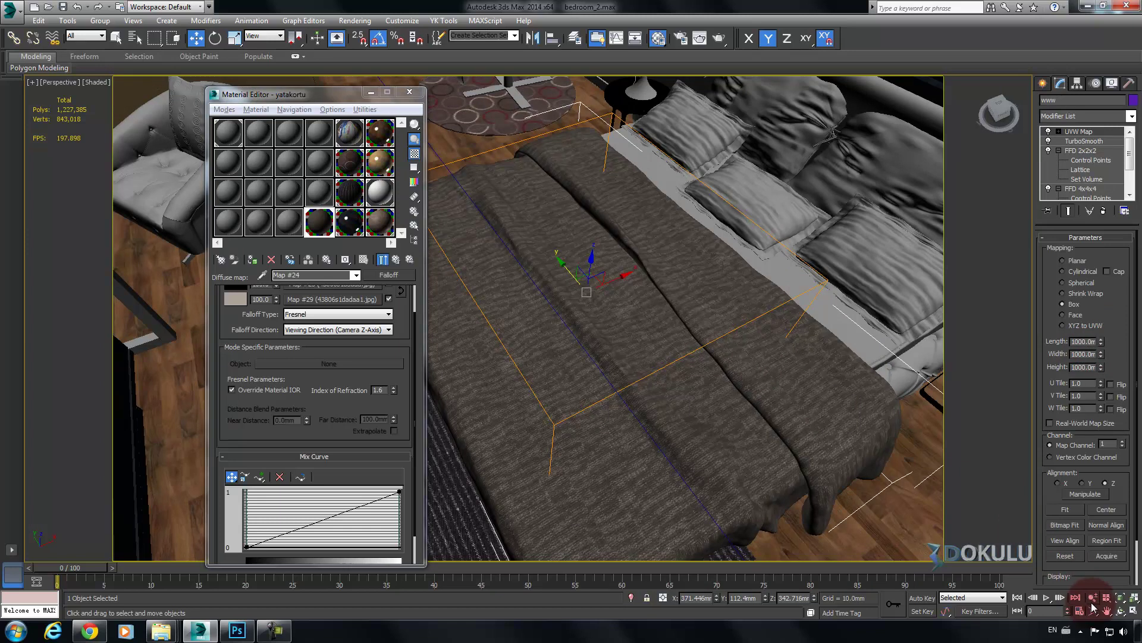
pyautogui.scroll(4, 676, 388)
pyautogui.scroll(-2, 669, 369)
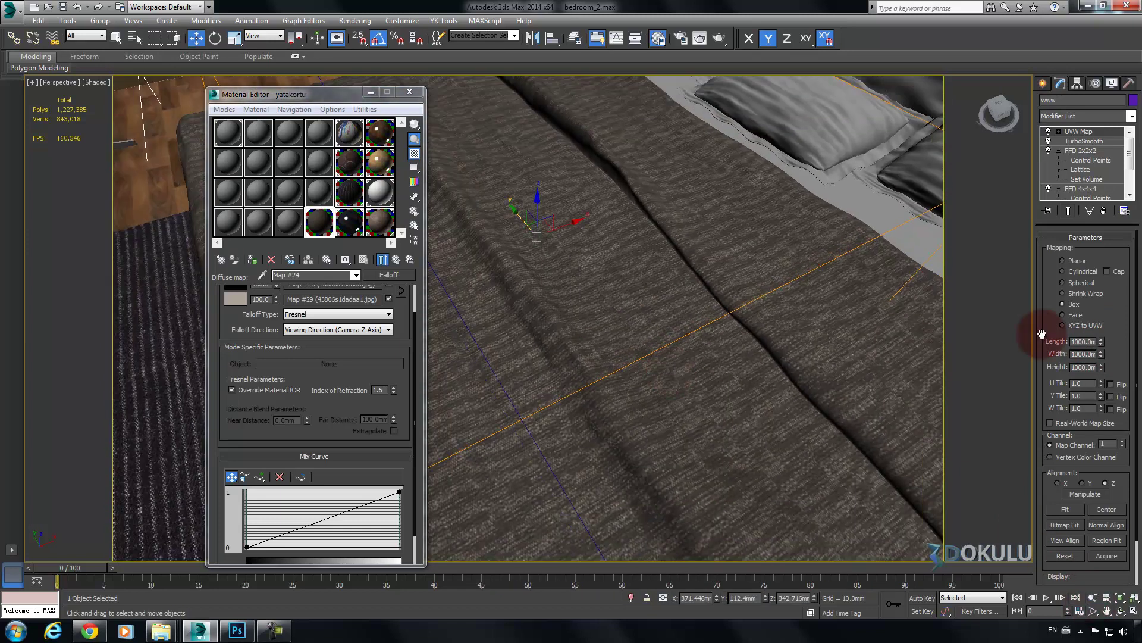
pyautogui.click(1085, 341)
pyautogui.write('500')
pyautogui.press('Tab')
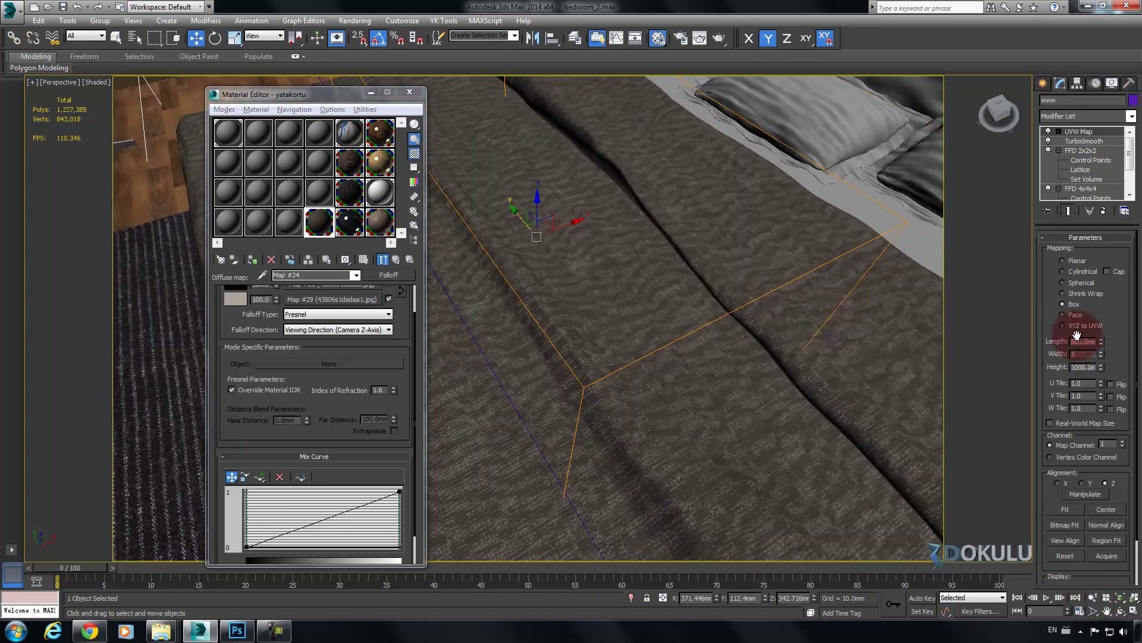
pyautogui.write('500')
pyautogui.press('Return')
# Close the Material Editor and examine the fabric pattern's scale and direction across the bedspread
pyautogui.click(975, 301)
pyautogui.moveTo(975, 301); pyautogui.dragTo(736, 267, button='middle')
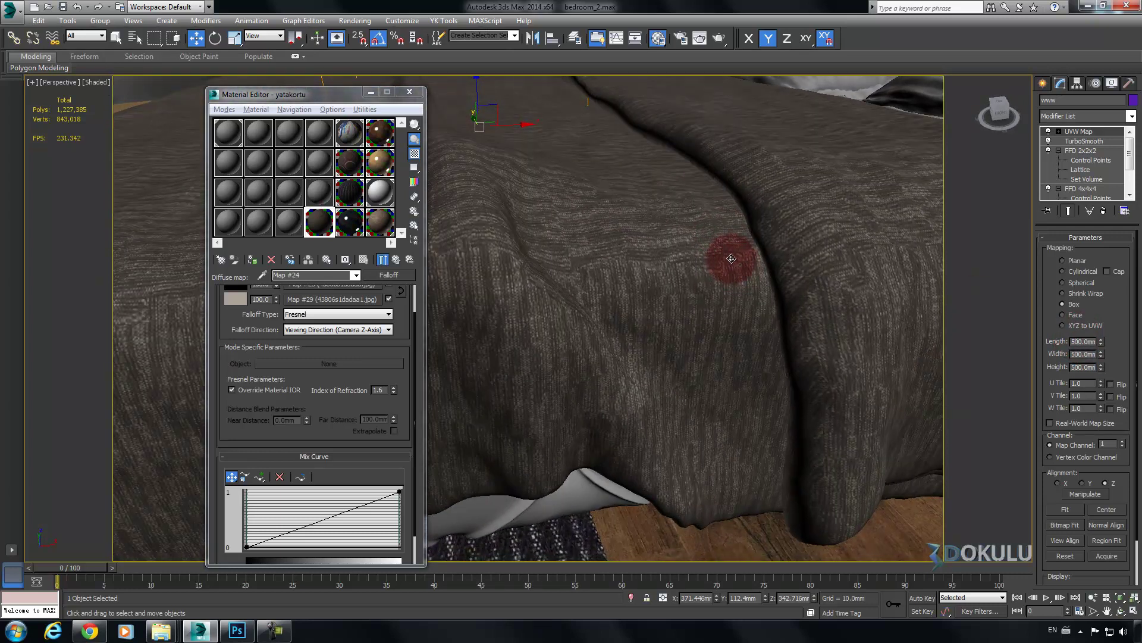
pyautogui.click(415, 93)
pyautogui.moveTo(361, 231); pyautogui.dragTo(464, 245, button='middle')
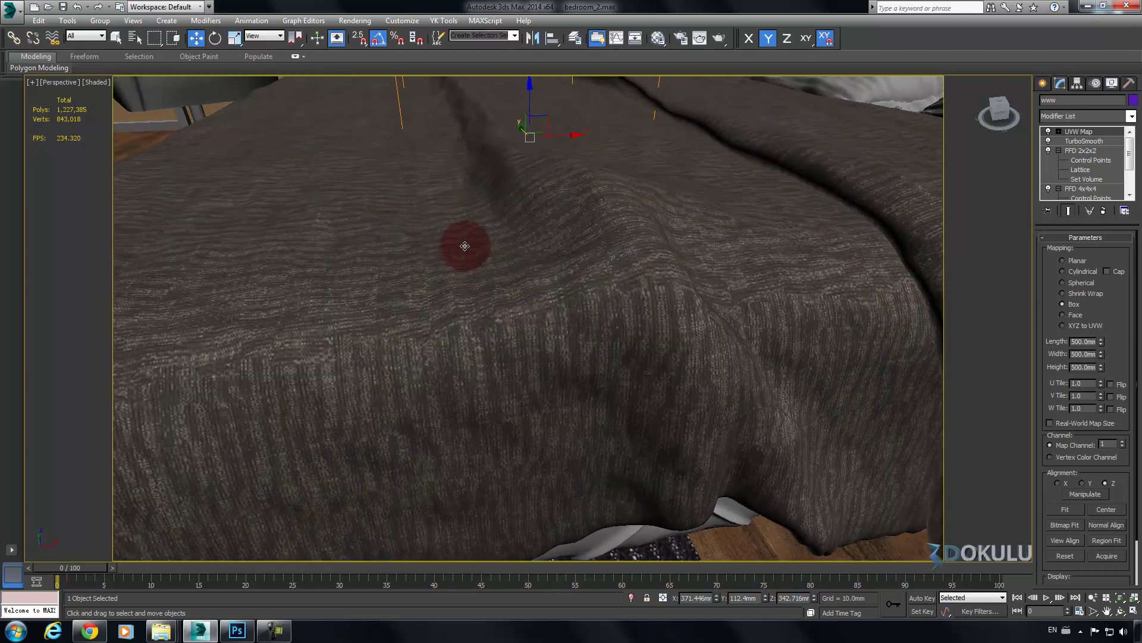
pyautogui.click(1093, 597)
pyautogui.moveTo(443, 311); pyautogui.dragTo(453, 318)
pyautogui.keyDown('alt'); pyautogui.moveTo(453, 318); pyautogui.dragTo(512, 351, button='middle'); pyautogui.keyUp('alt')
pyautogui.press('w')
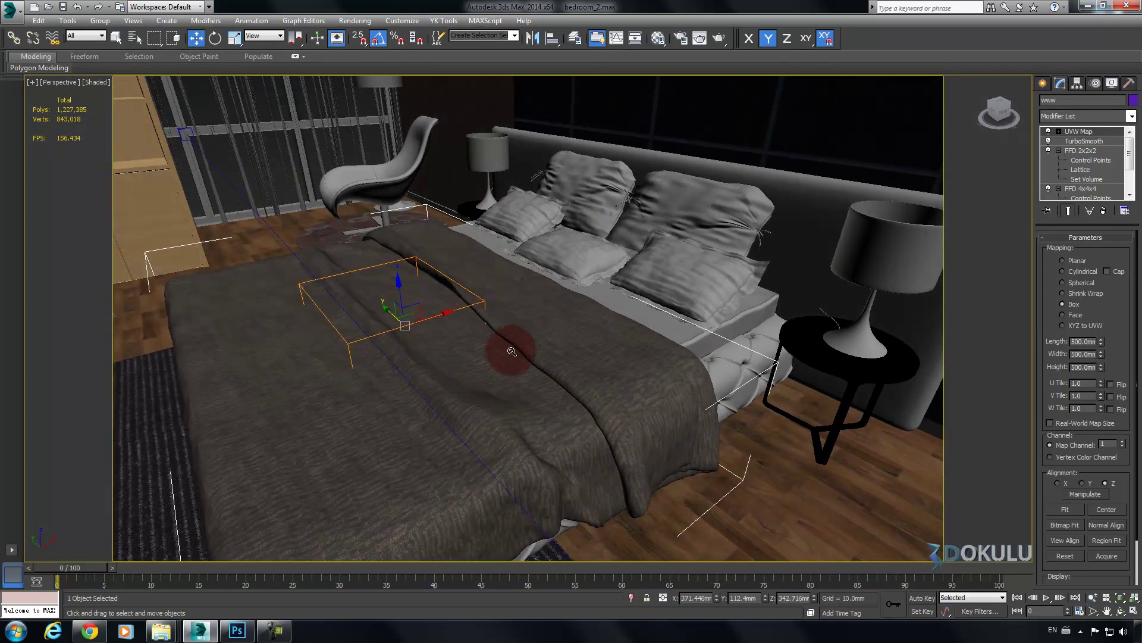
# Copy the yatakortu material to the sample slot above it and rename the copy yastık
pyautogui.press('m')
pyautogui.moveTo(323, 222); pyautogui.dragTo(322, 197)
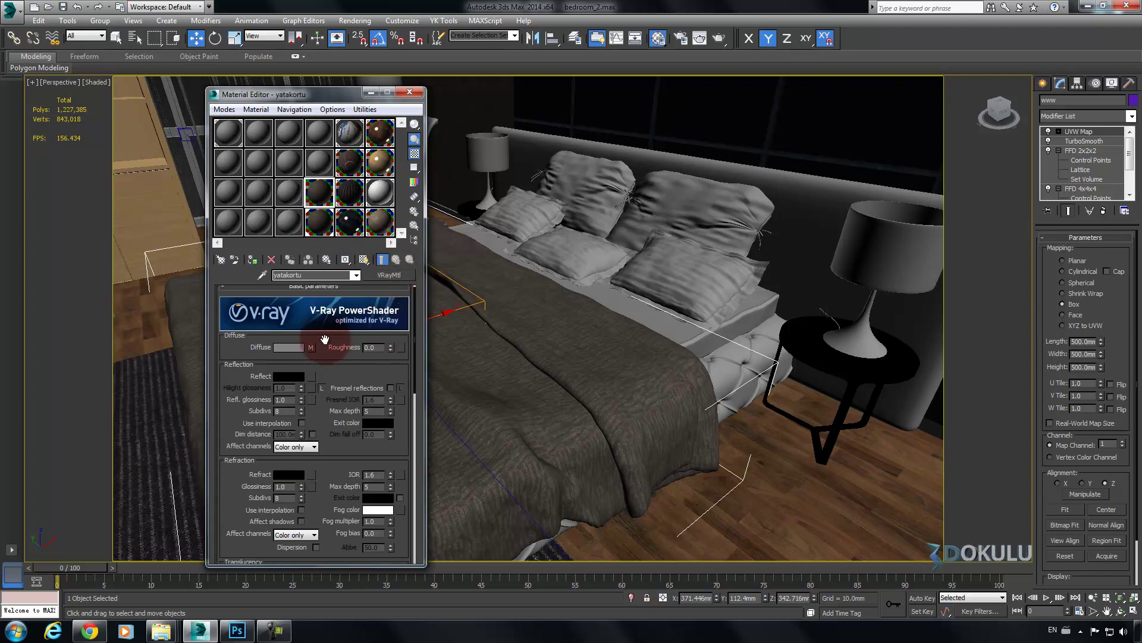
pyautogui.scroll(1, 338, 345)
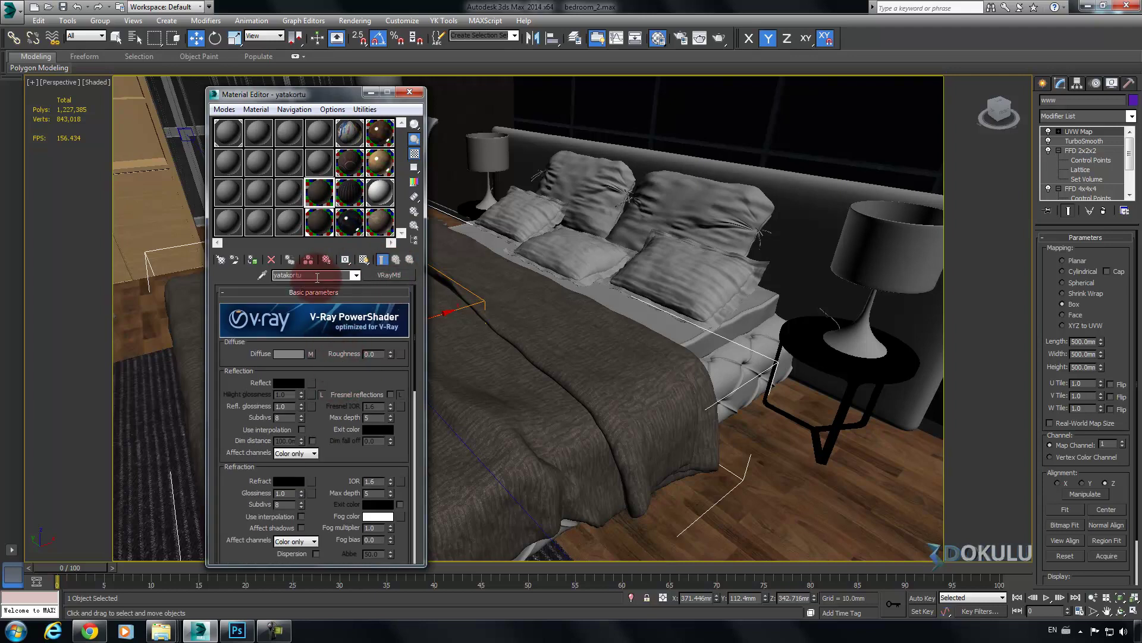
pyautogui.write('yastık')
# Clear the front and side bitmaps from the yastık material's diffuse falloff
pyautogui.rightClick(315, 357)
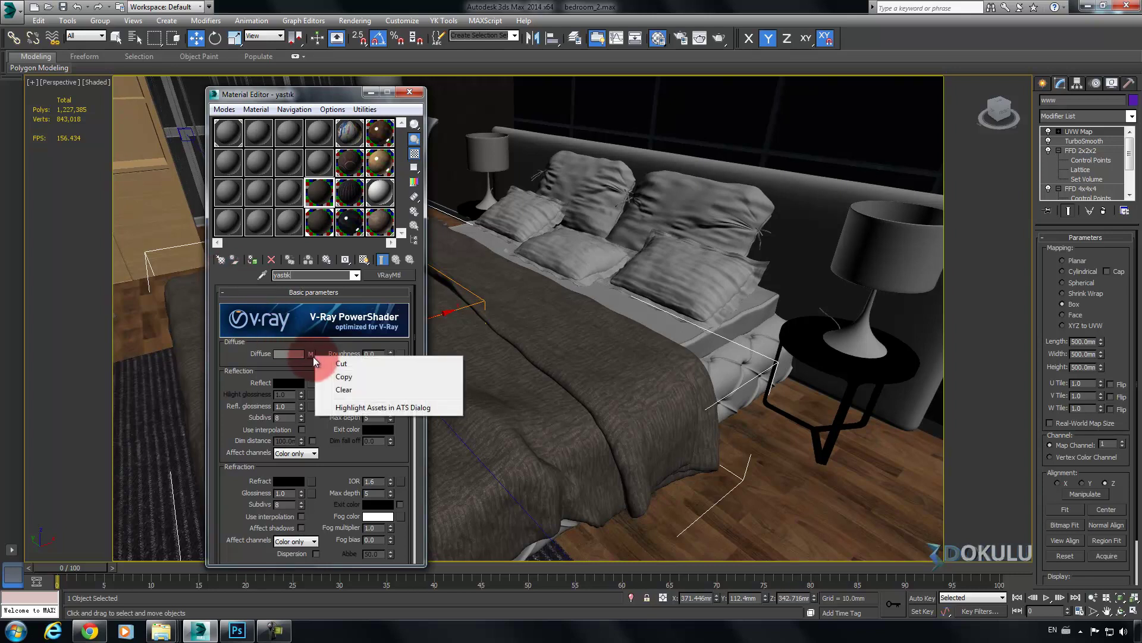
pyautogui.click(310, 354)
pyautogui.rightClick(323, 316)
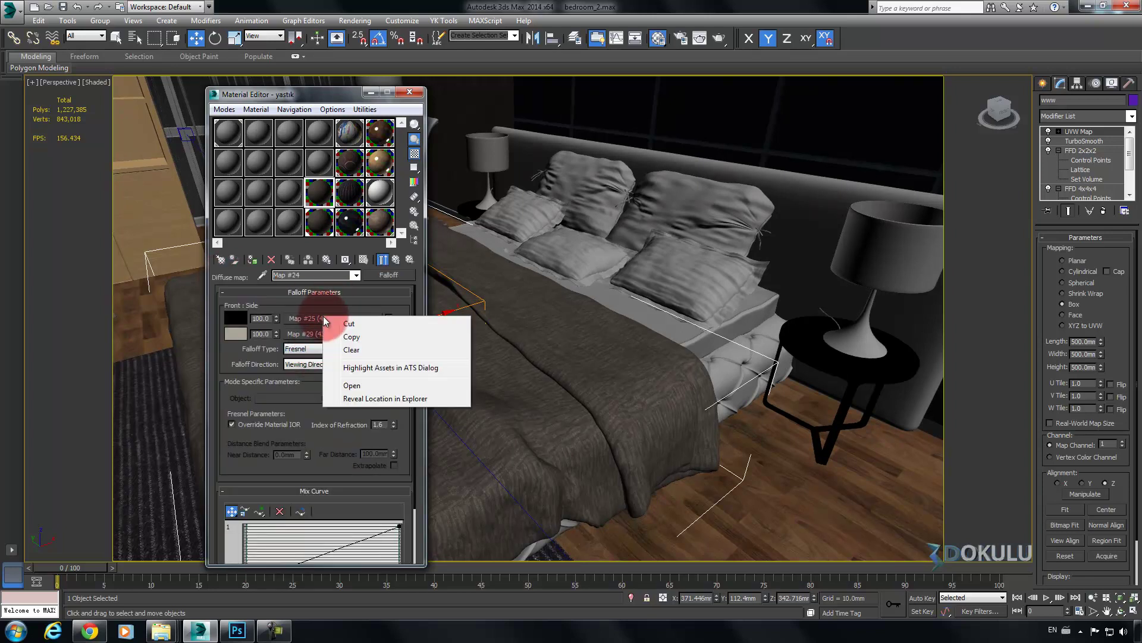
pyautogui.click(349, 350)
pyautogui.rightClick(326, 334)
pyautogui.click(349, 364)
# Set the yastık falloff's front colour to a near-white of value 235, enlarge the sample preview, and return to the parent material
pyautogui.click(245, 320)
pyautogui.moveTo(334, 156); pyautogui.dragTo(341, 158)
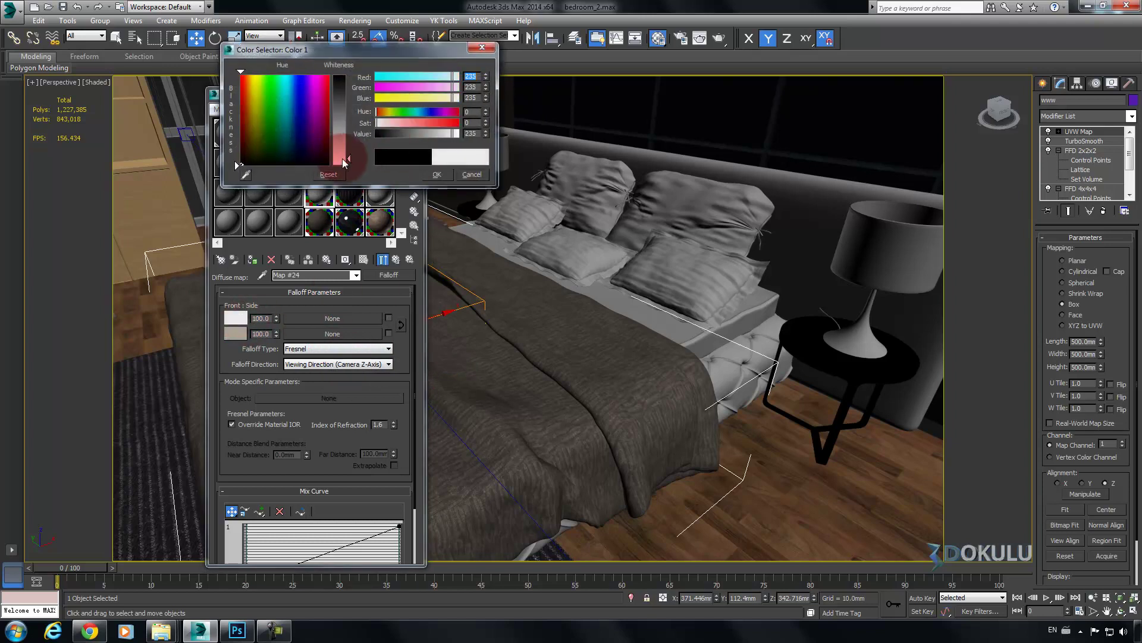
pyautogui.click(436, 174)
pyautogui.doubleClick(344, 204)
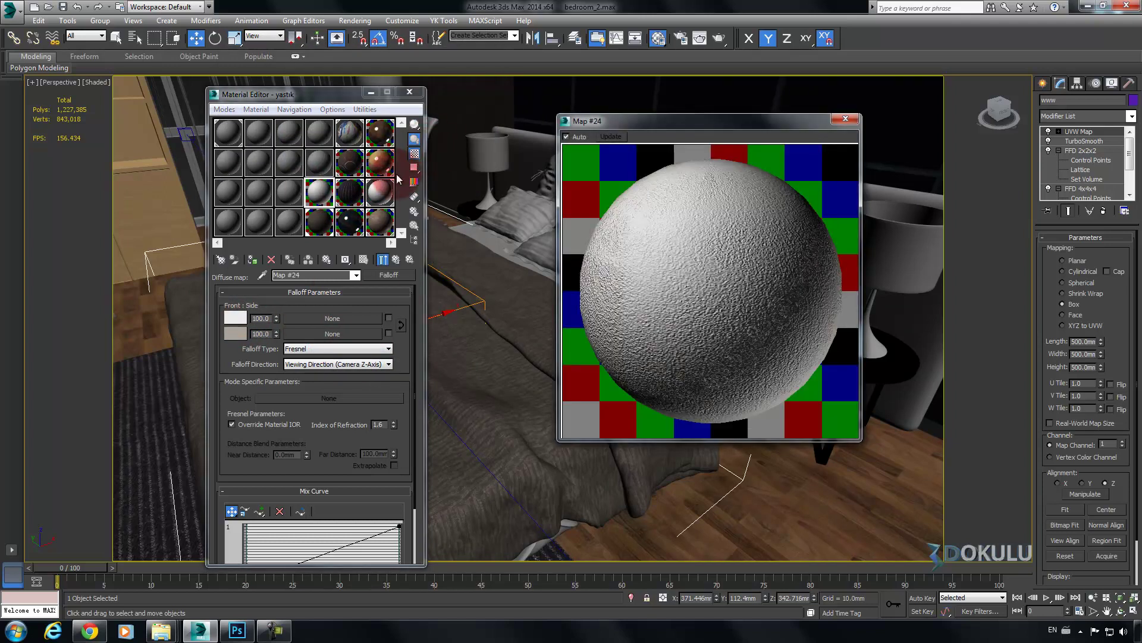
pyautogui.click(395, 259)
# Clear the displacement map from the yatakortu material and set its Displace amount to 100
pyautogui.click(319, 223)
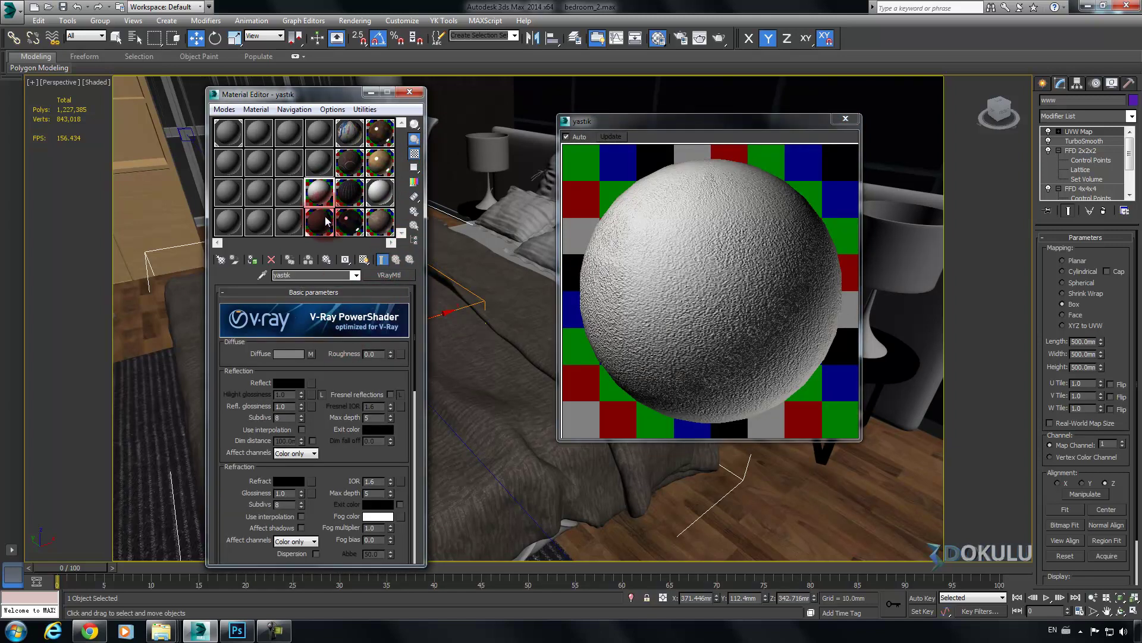
pyautogui.click(331, 324)
pyautogui.moveTo(264, 373); pyautogui.dragTo(274, 301)
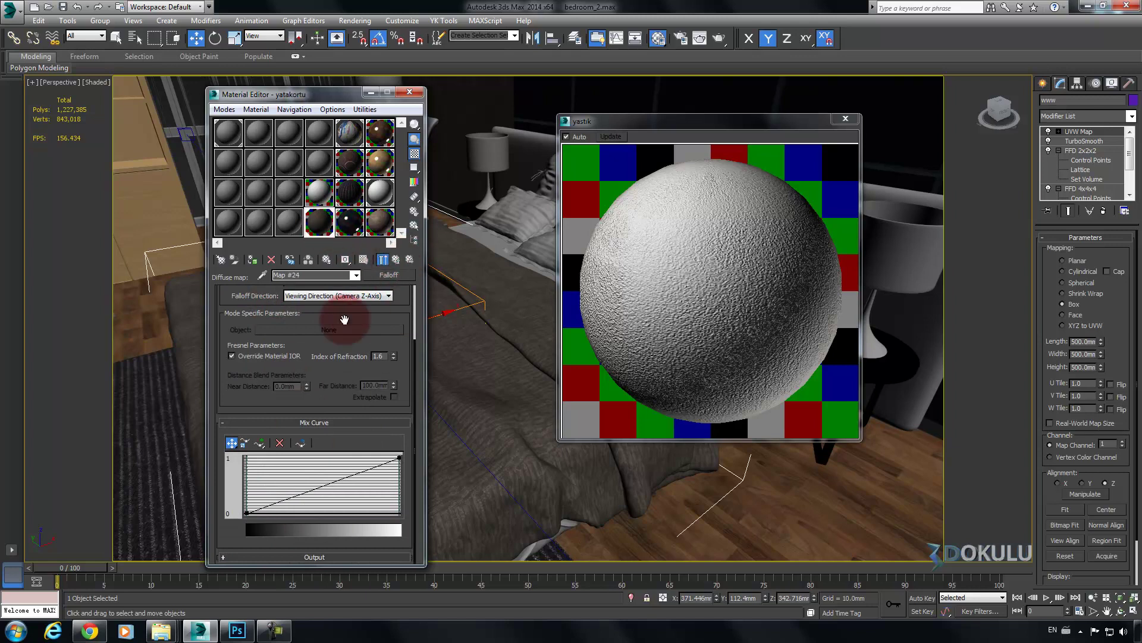
pyautogui.moveTo(363, 306); pyautogui.dragTo(364, 364)
pyautogui.click(395, 260)
pyautogui.scroll(-10, 333, 423)
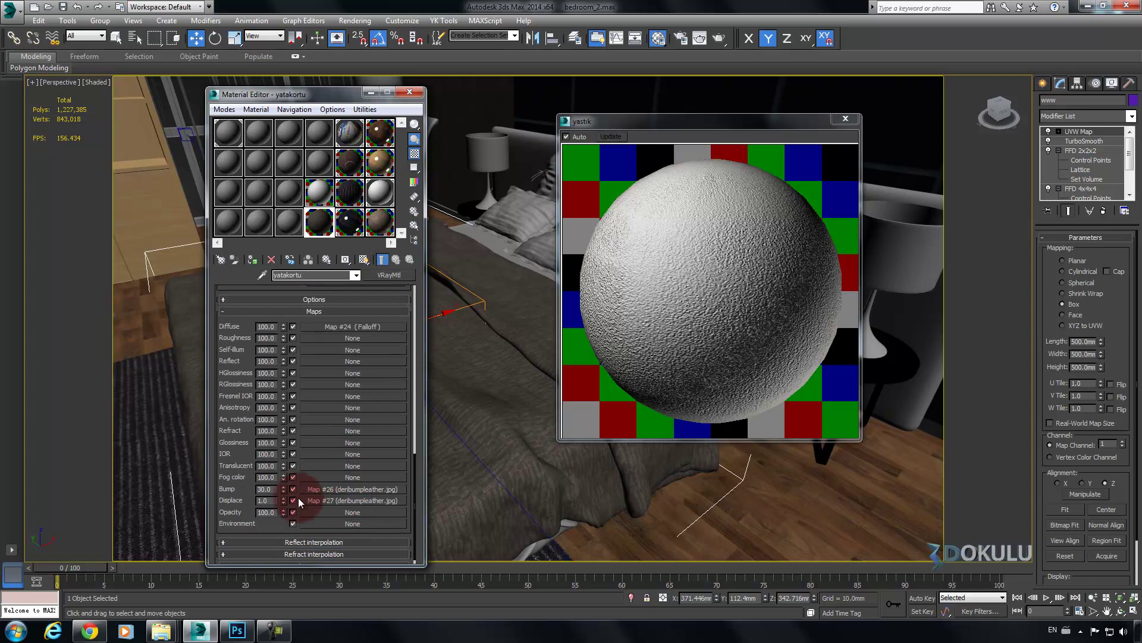
pyautogui.rightClick(309, 502)
pyautogui.click(344, 530)
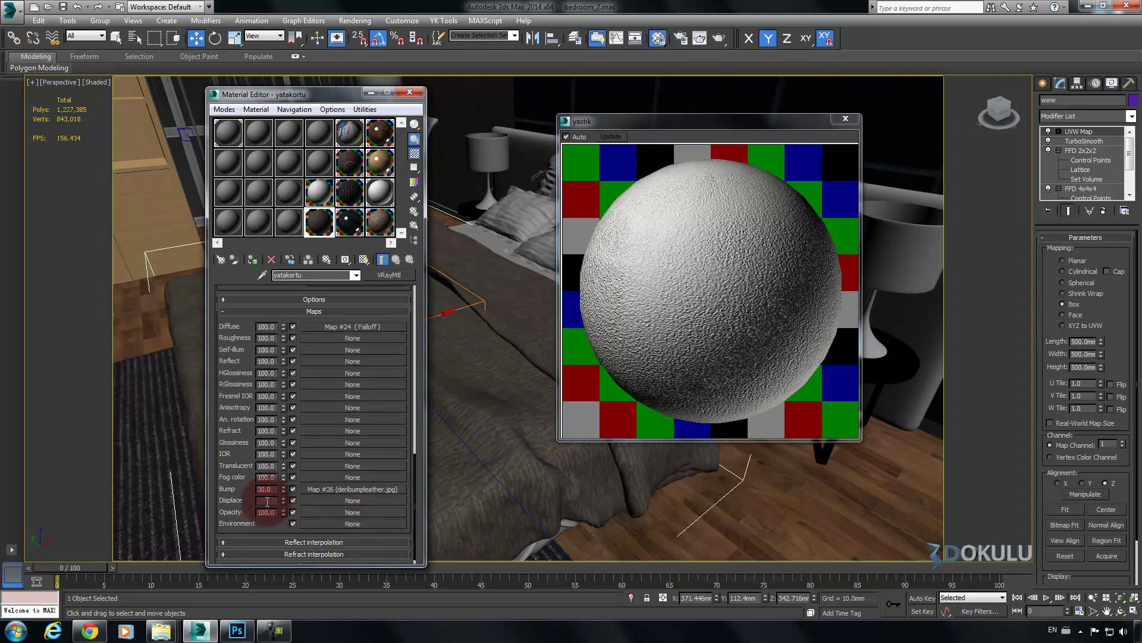
pyautogui.moveTo(274, 501); pyautogui.dragTo(226, 507)
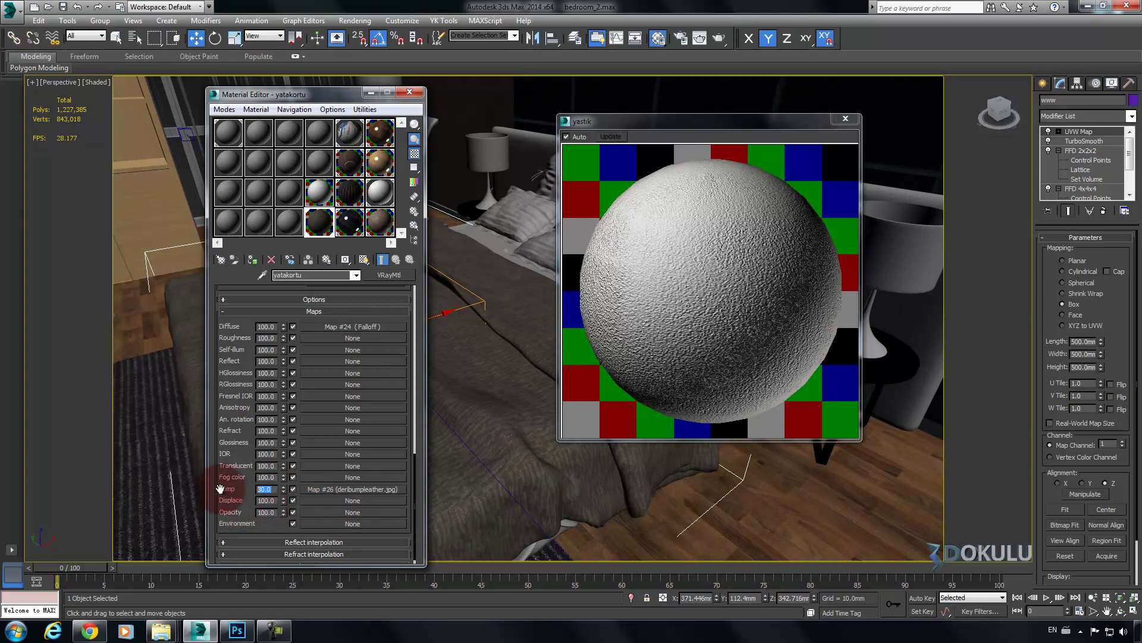
# Set the yatakortu material's Bump amount to 1 and remove the deribumpleather bitmap from its bump slot
pyautogui.click(262, 491)
pyautogui.moveTo(260, 491); pyautogui.dragTo(226, 487)
pyautogui.write('2')
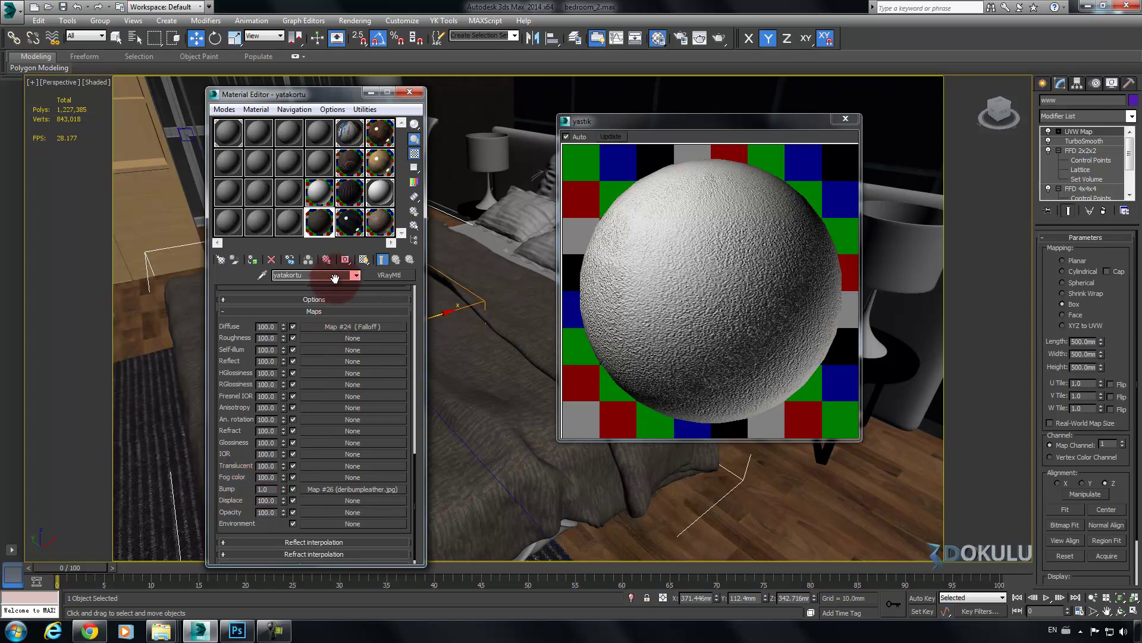
pyautogui.rightClick(330, 488)
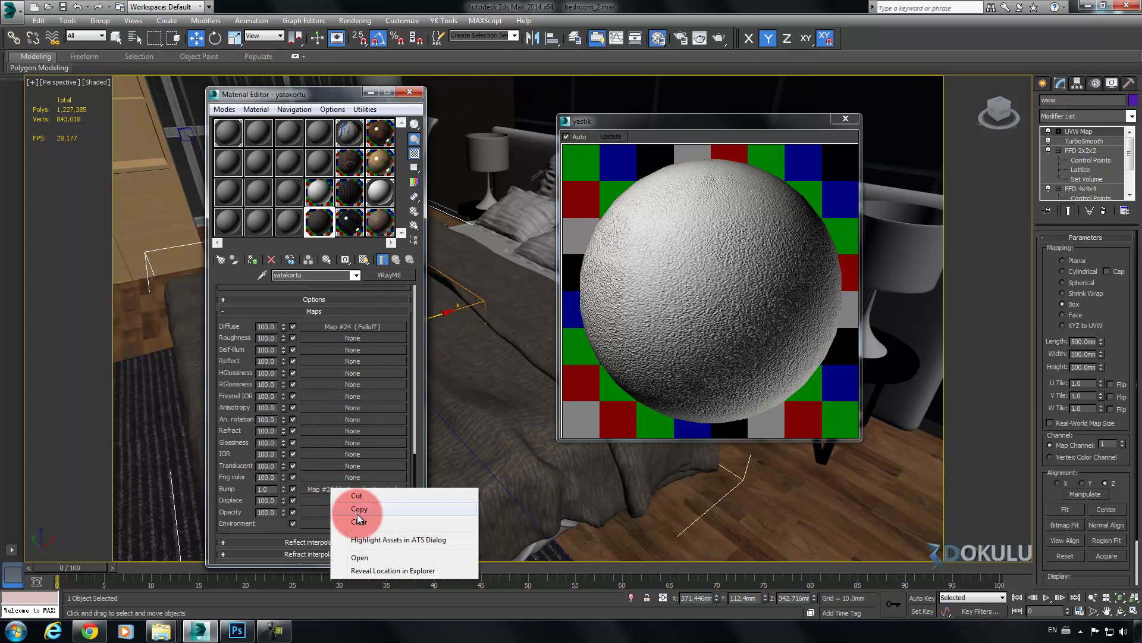
pyautogui.click(354, 503)
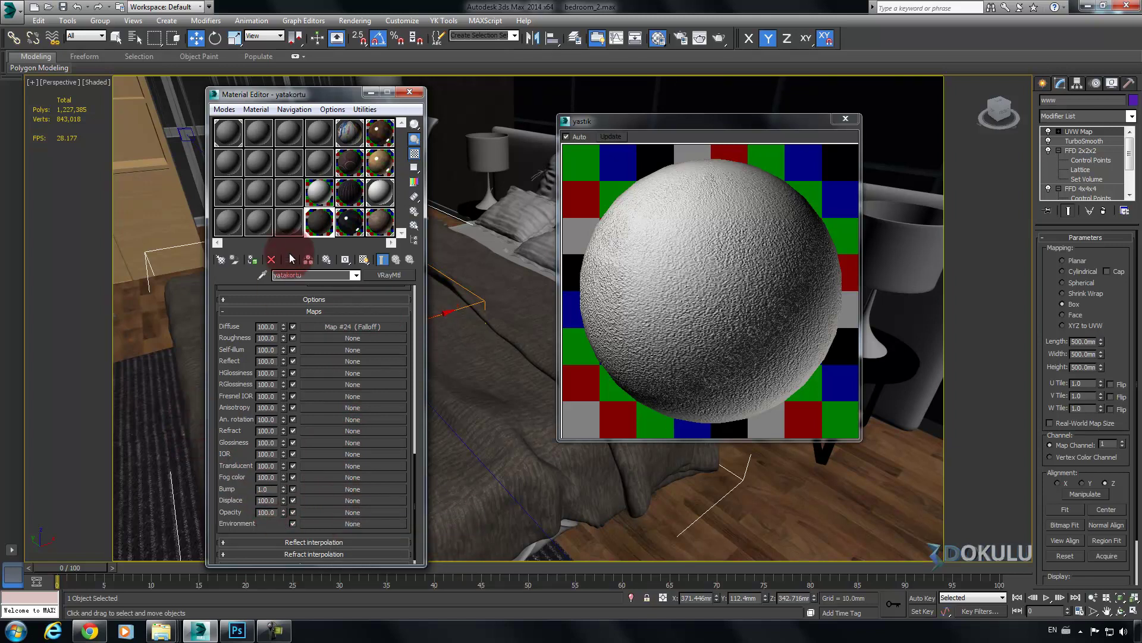
# Replace the yastık preview window with an enlarged preview of the yatakortu material beside the Material Editor
pyautogui.doubleClick(319, 224)
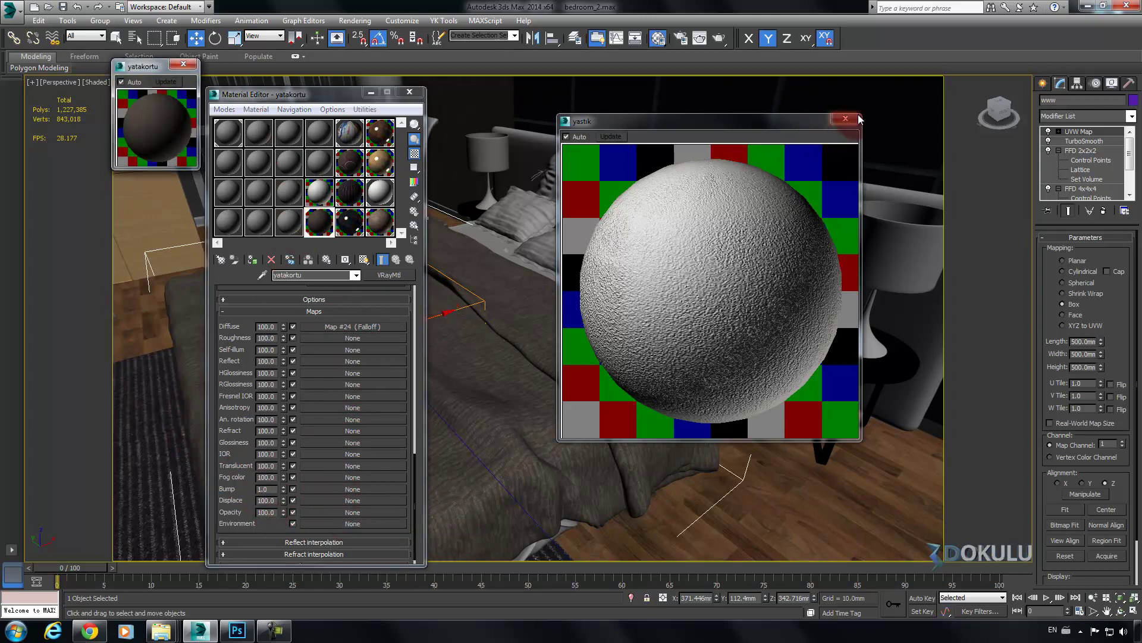
pyautogui.click(846, 118)
pyautogui.moveTo(198, 168); pyautogui.dragTo(391, 360)
pyautogui.moveTo(279, 68); pyautogui.dragTo(883, 101)
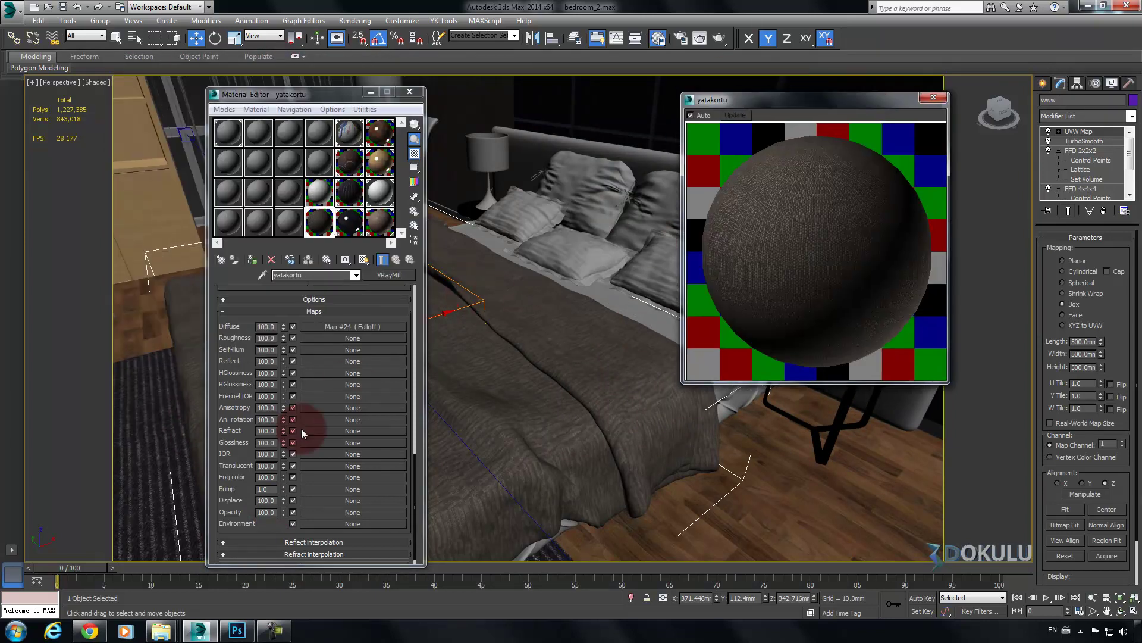
# Load the deribumpleather bitmap from the maps folder into the yatakortu material's bump slot and return to the parent material
pyautogui.click(319, 489)
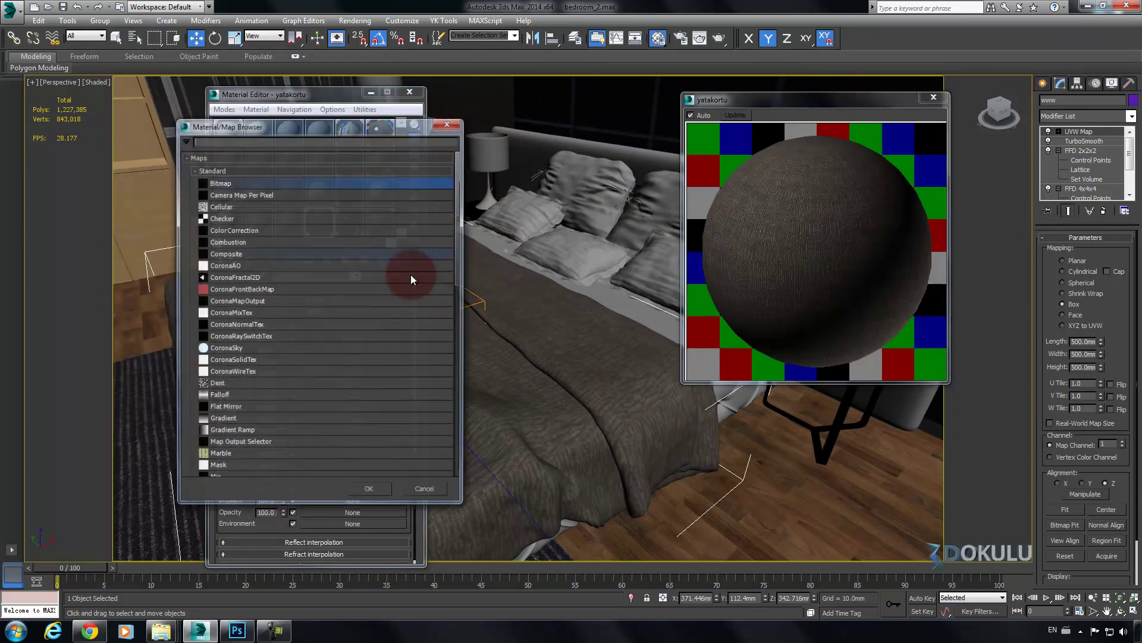
pyautogui.doubleClick(235, 178)
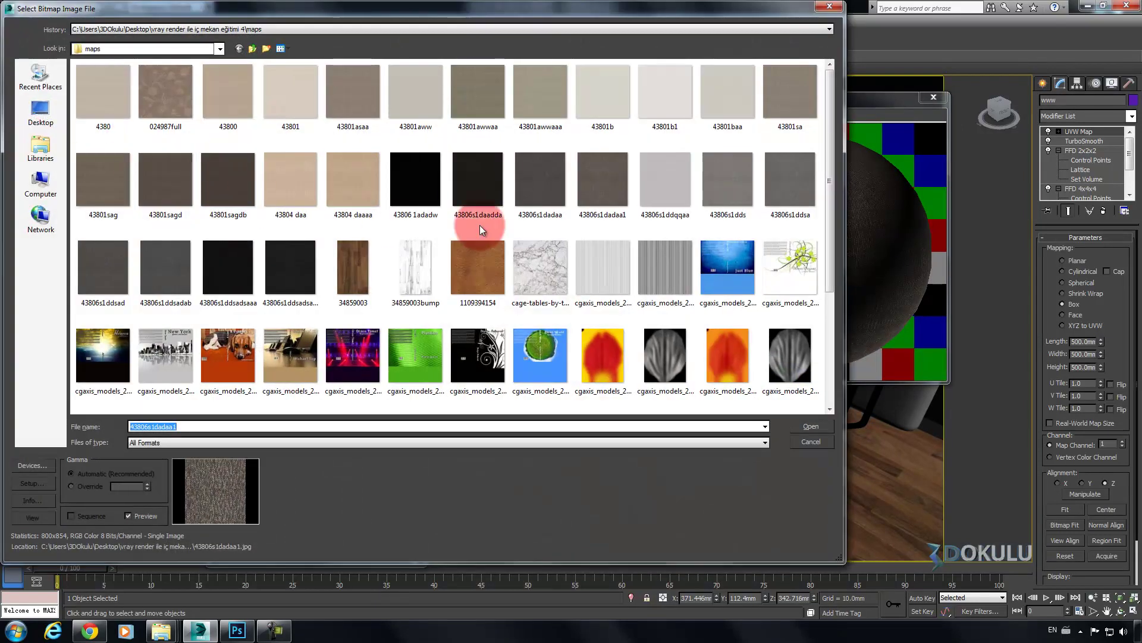
pyautogui.click(393, 285)
pyautogui.scroll(-2, 286, 325)
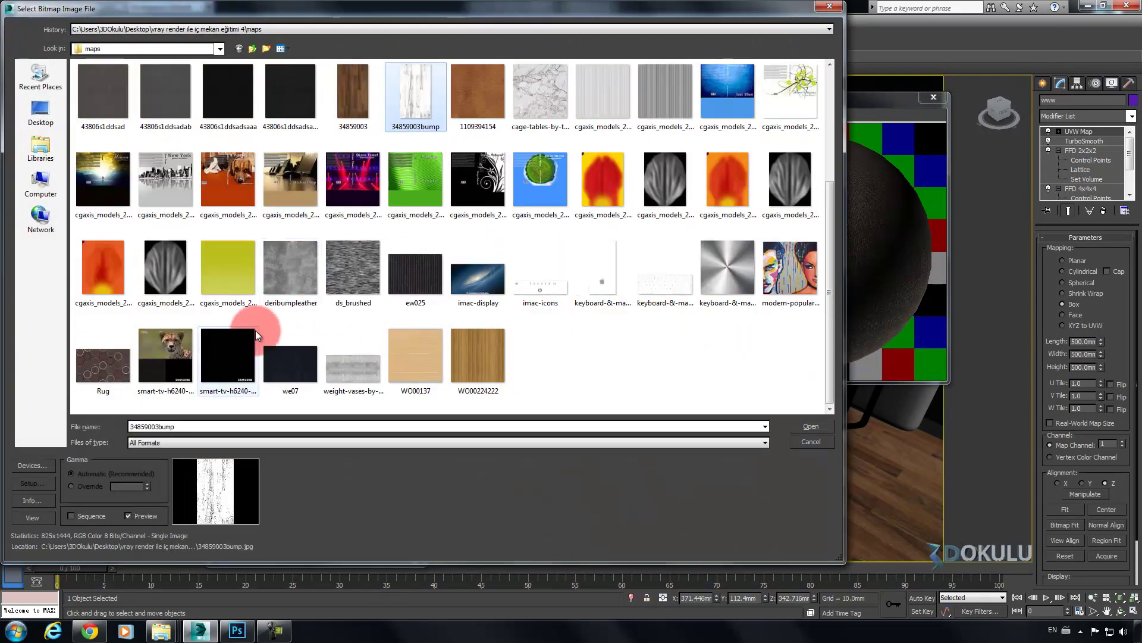
pyautogui.doubleClick(298, 283)
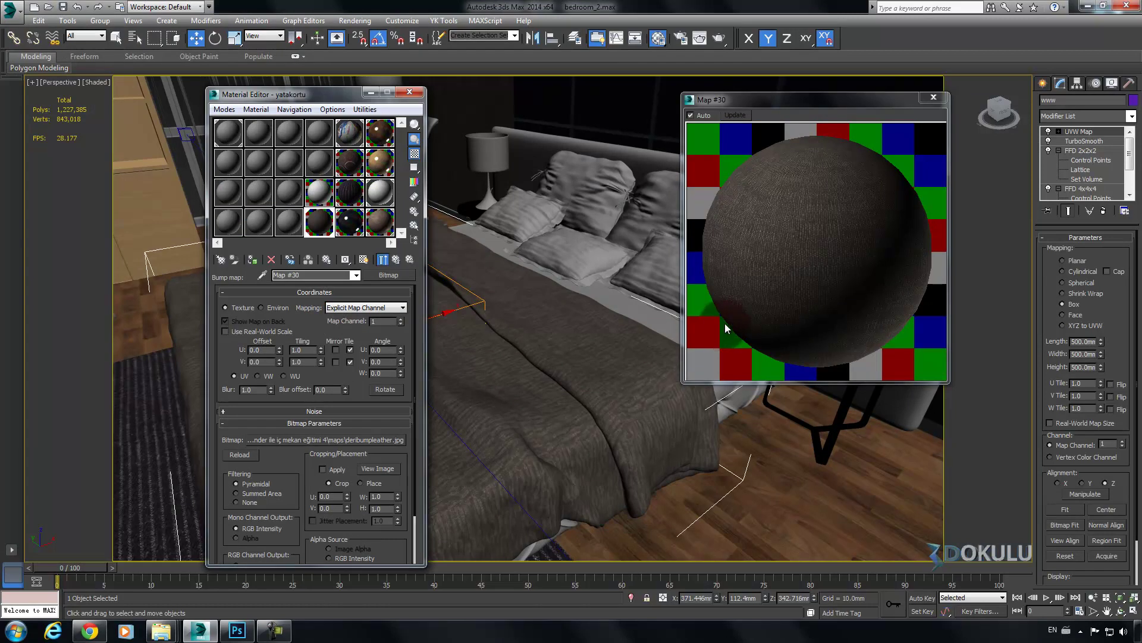
pyautogui.click(396, 260)
# Test a Bump amount of 100 on the yatakortu material and restore it to 1
pyautogui.moveTo(272, 488); pyautogui.dragTo(205, 487)
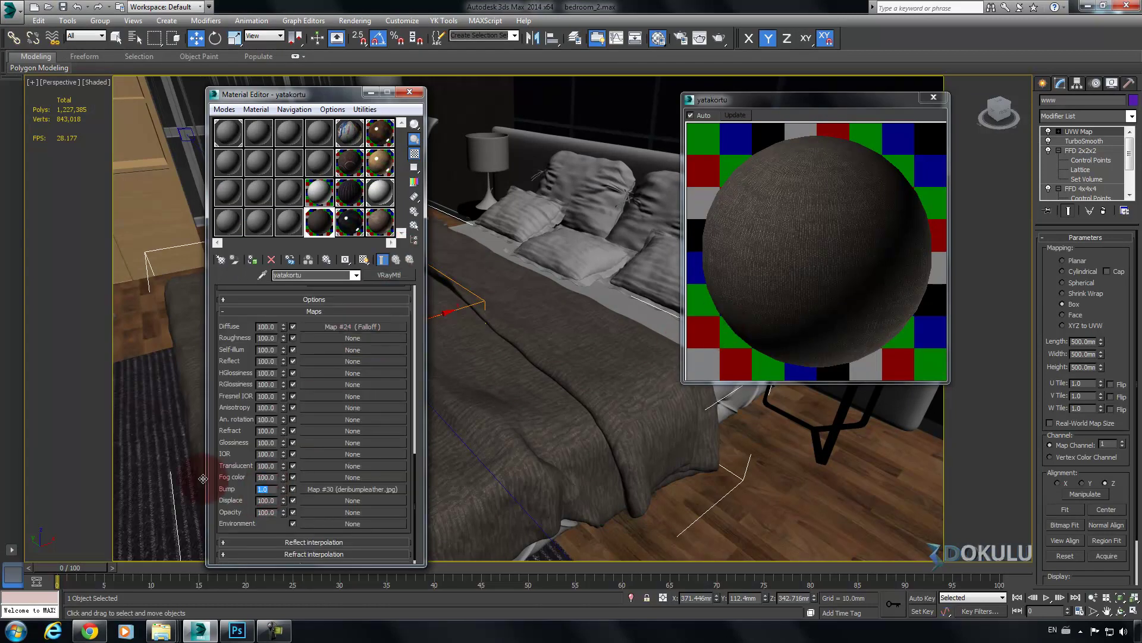
pyautogui.click(768, 250)
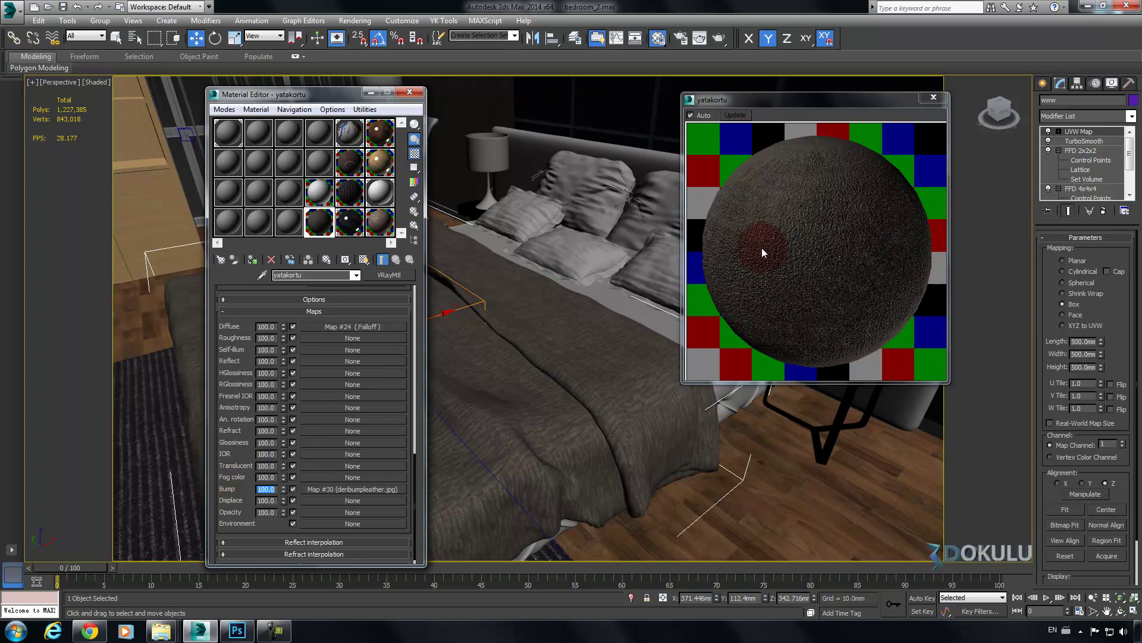
pyautogui.click(249, 506)
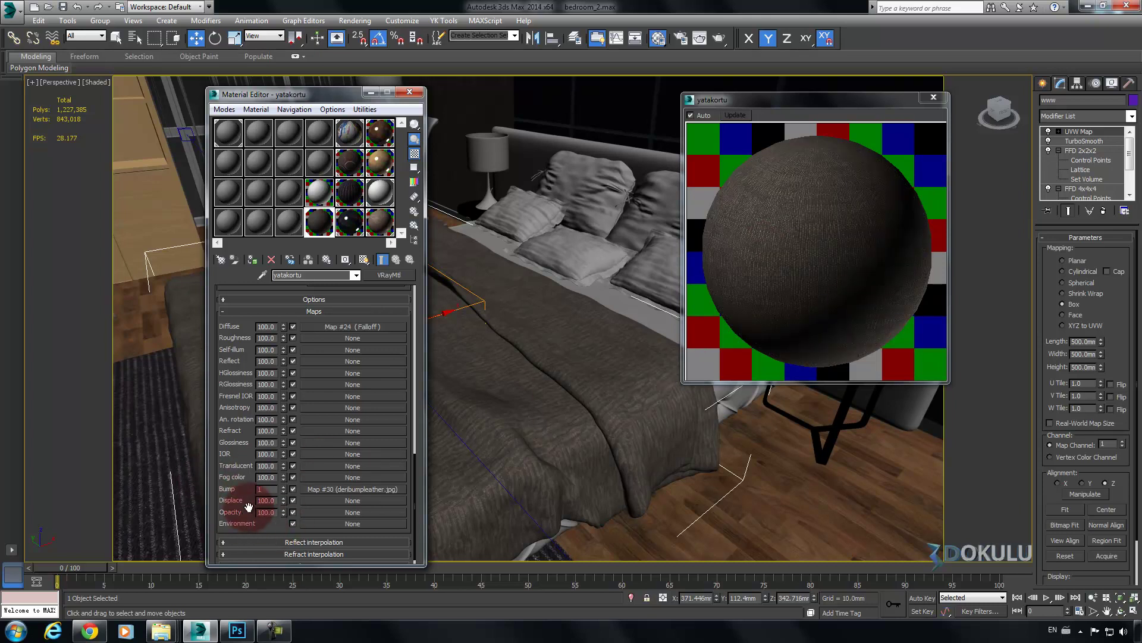
# Close the yatakortu preview and clear the bump and displacement maps from the yastık material
pyautogui.click(932, 100)
pyautogui.keyDown('alt'); pyautogui.moveTo(595, 249); pyautogui.dragTo(494, 254, button='middle'); pyautogui.keyUp('alt')
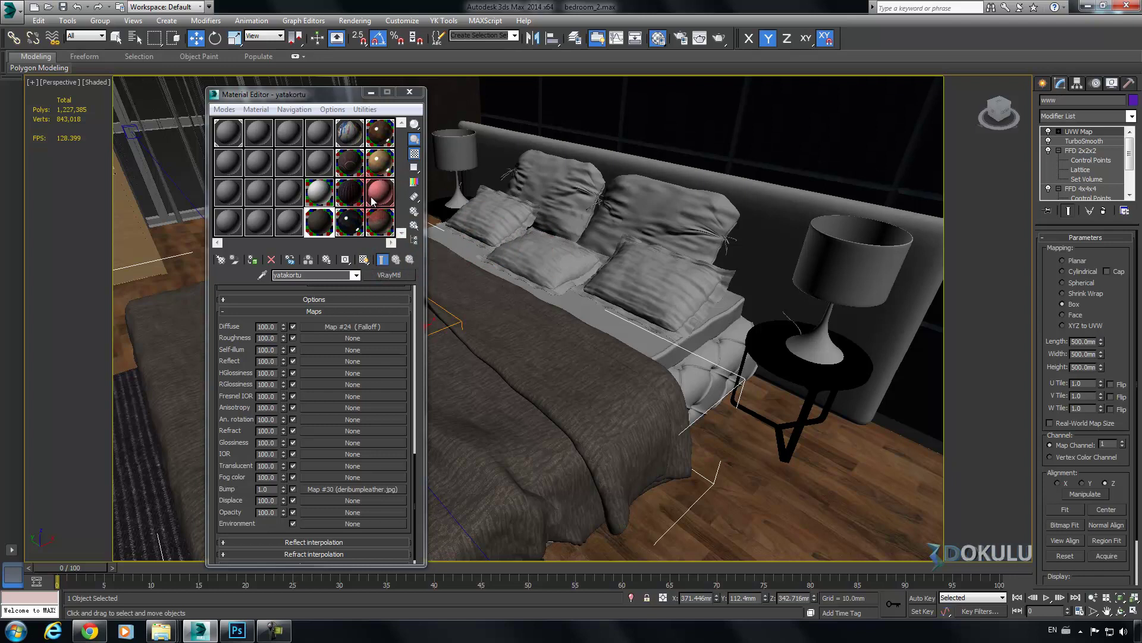
pyautogui.click(313, 191)
pyautogui.scroll(-10, 316, 357)
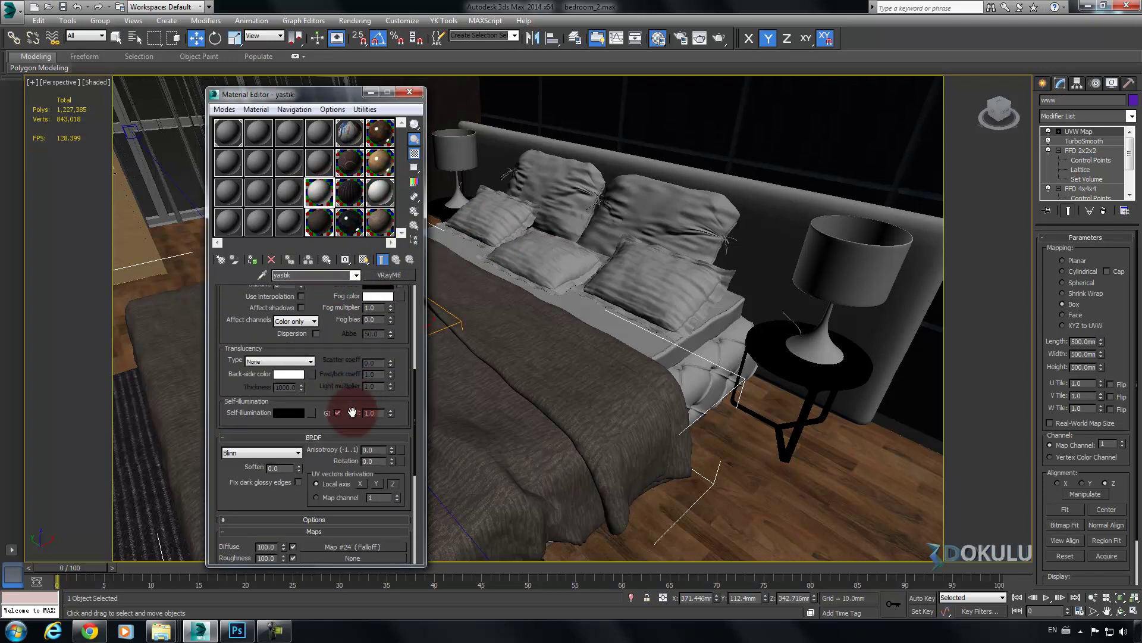
pyautogui.rightClick(354, 480)
pyautogui.click(375, 519)
pyautogui.rightClick(351, 490)
pyautogui.click(379, 528)
pyautogui.scroll(10, 322, 403)
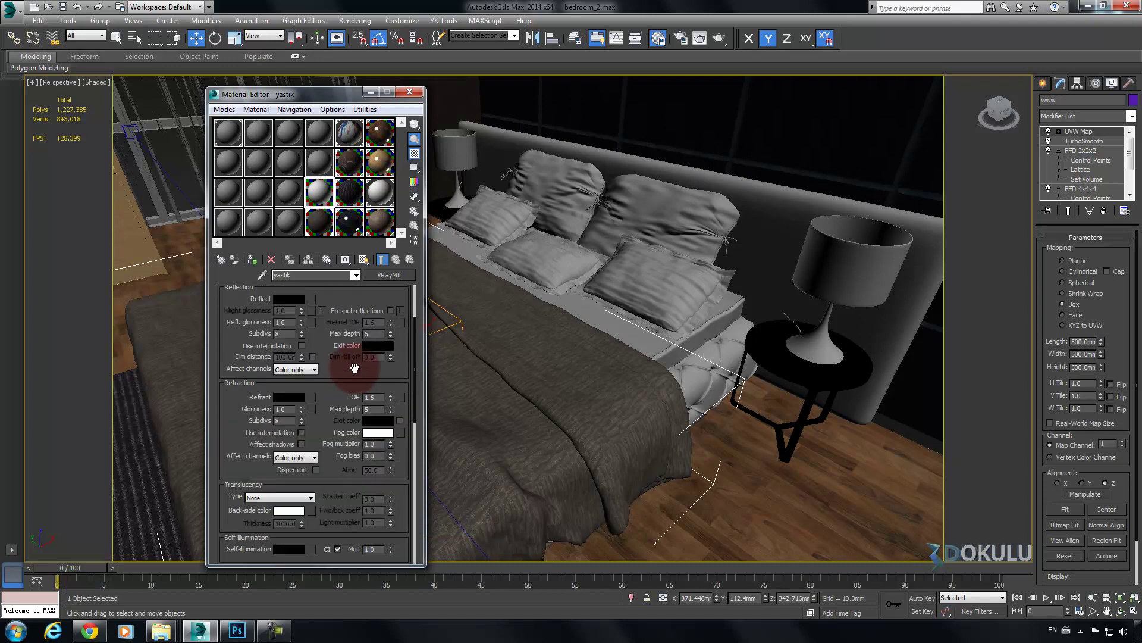
# Open an enlarged yastık preview and assign the yastık material to the three small front pillows on the bed
pyautogui.doubleClick(331, 226)
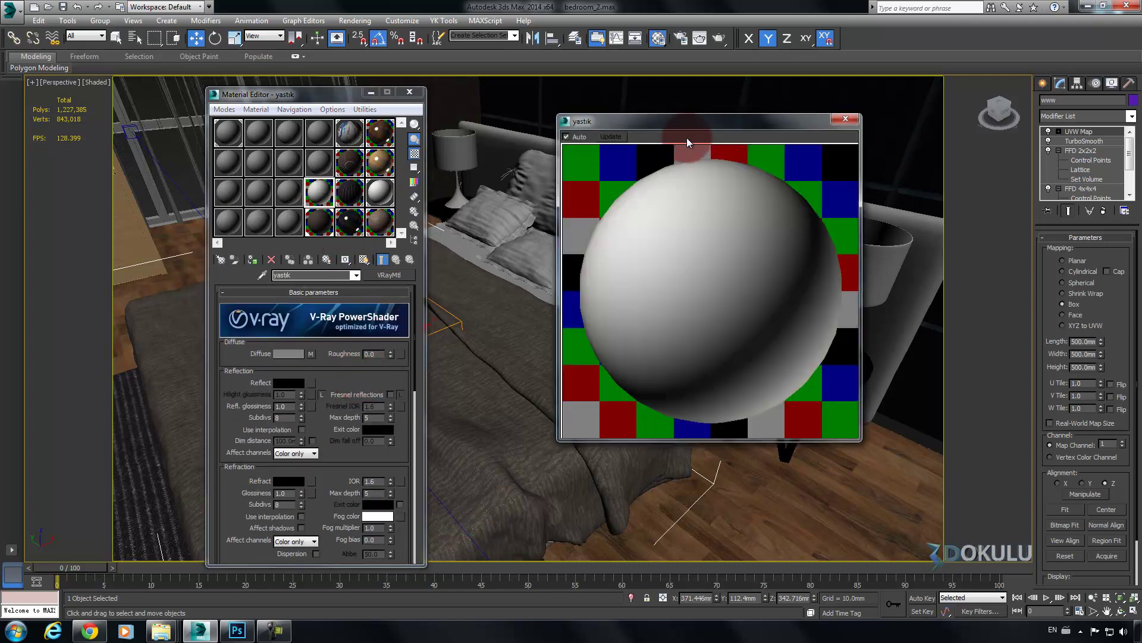
pyautogui.click(521, 238)
pyautogui.scroll(4, 488, 279)
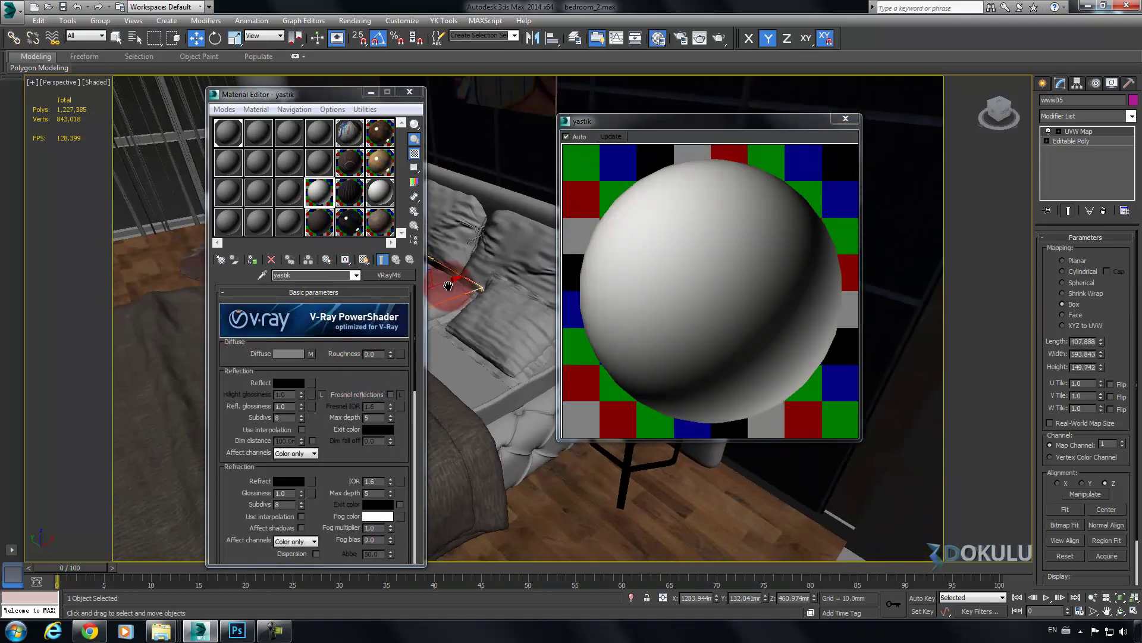
pyautogui.keyDown('alt'); pyautogui.moveTo(481, 287); pyautogui.dragTo(526, 291, button='middle'); pyautogui.keyUp('alt')
pyautogui.click(508, 251)
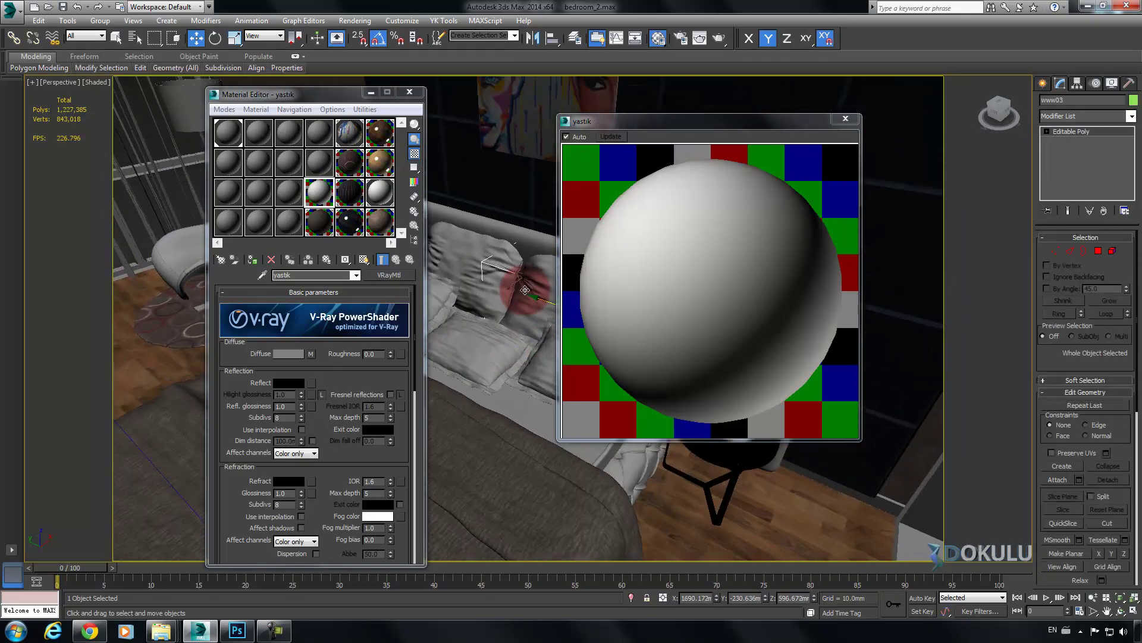
pyautogui.click(470, 328)
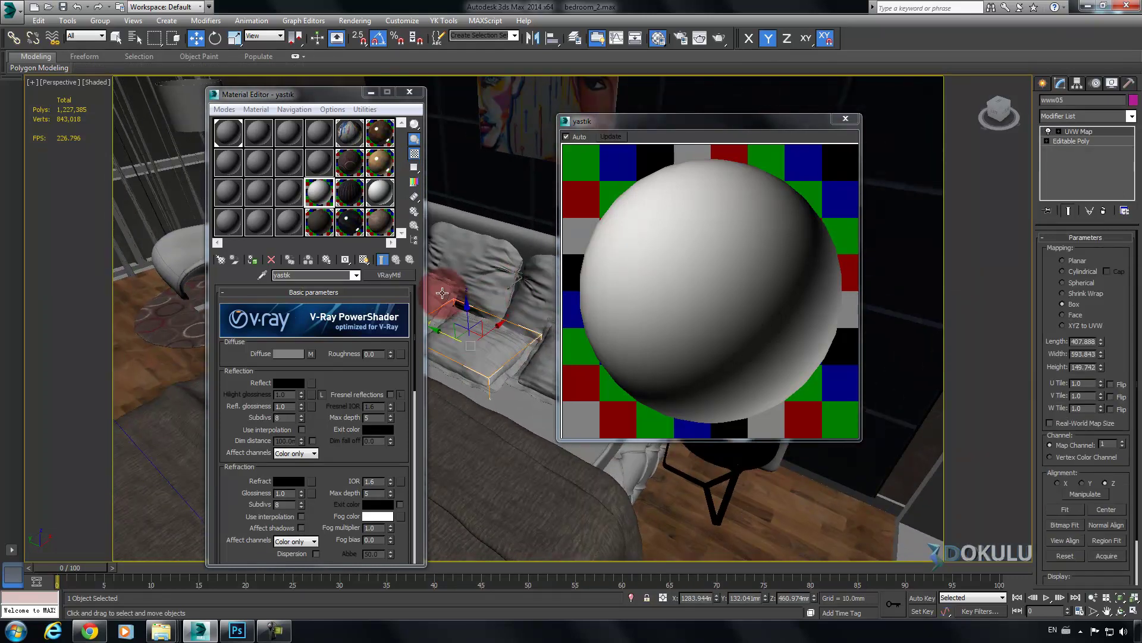
pyautogui.keyDown('ctrl'); pyautogui.click(443, 293); pyautogui.keyUp('ctrl')
pyautogui.keyDown('ctrl'); pyautogui.click(535, 376); pyautogui.keyUp('ctrl')
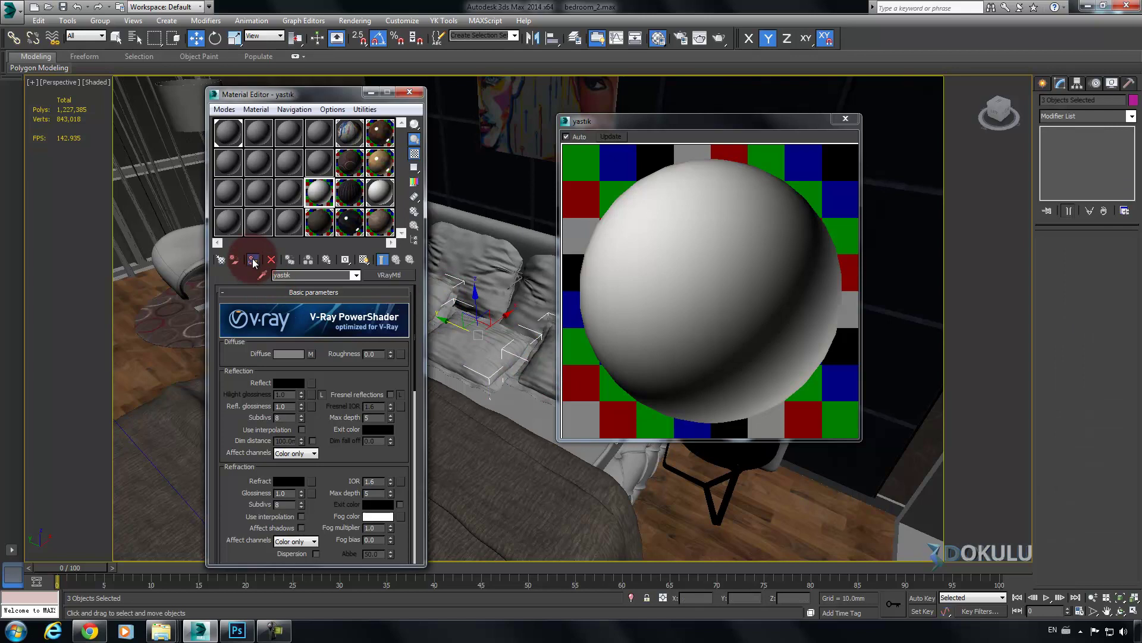
pyautogui.click(253, 261)
pyautogui.keyDown('alt'); pyautogui.moveTo(441, 311); pyautogui.dragTo(501, 305, button='middle'); pyautogui.keyUp('alt')
# Set the yastık material's diffuse colour to a near-white of value 240 and close its preview window
pyautogui.click(287, 356)
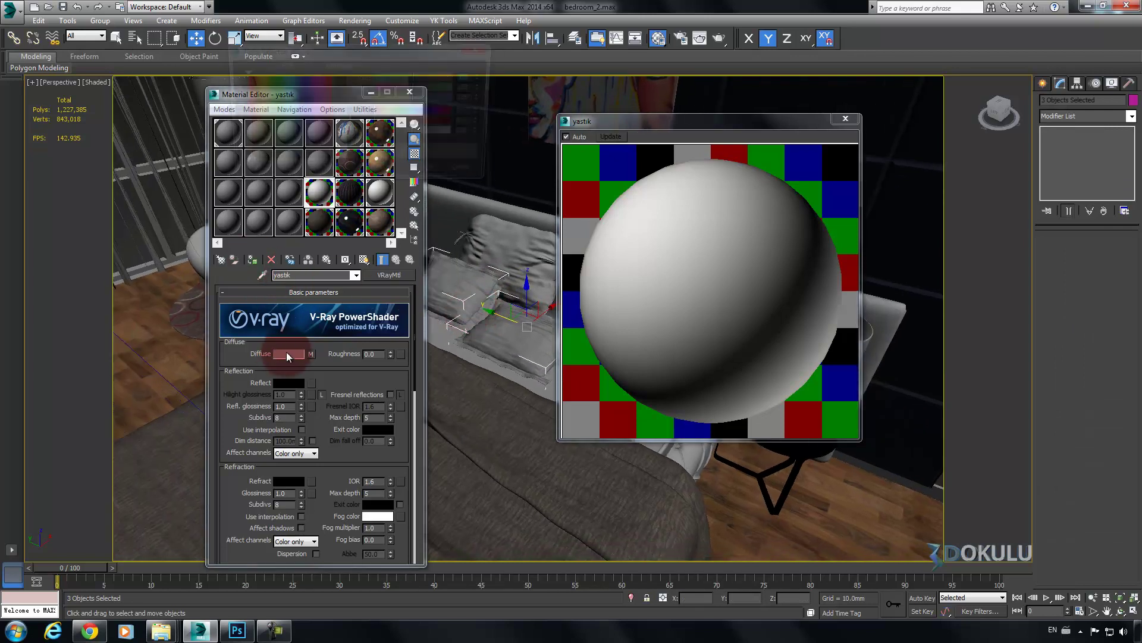
pyautogui.click(350, 159)
pyautogui.moveTo(352, 167); pyautogui.dragTo(351, 163)
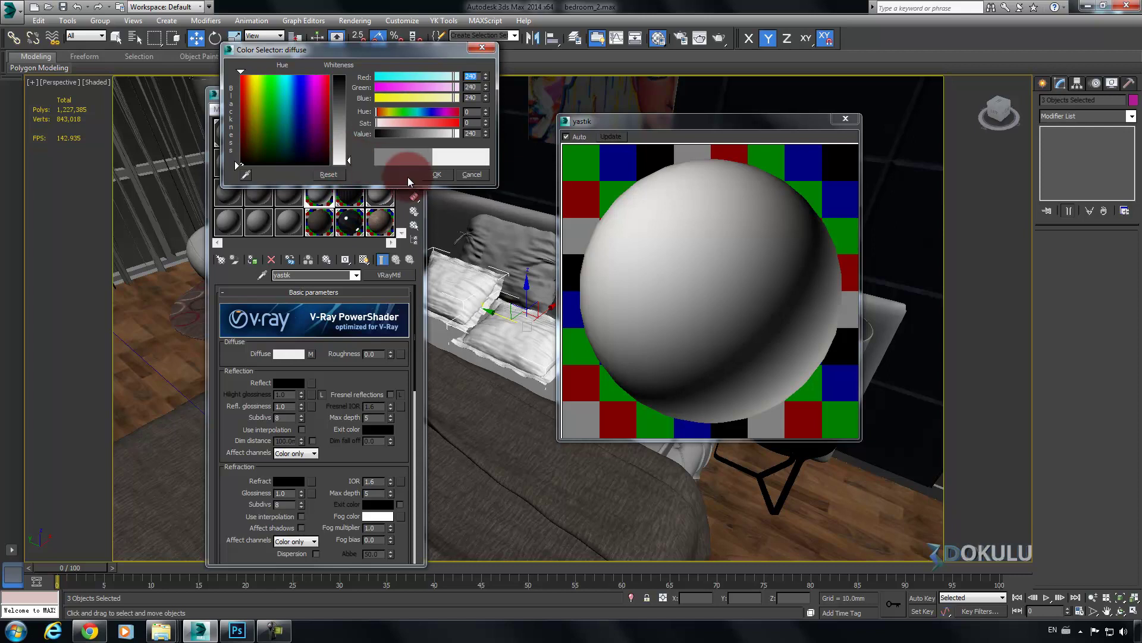
pyautogui.click(437, 175)
pyautogui.click(846, 119)
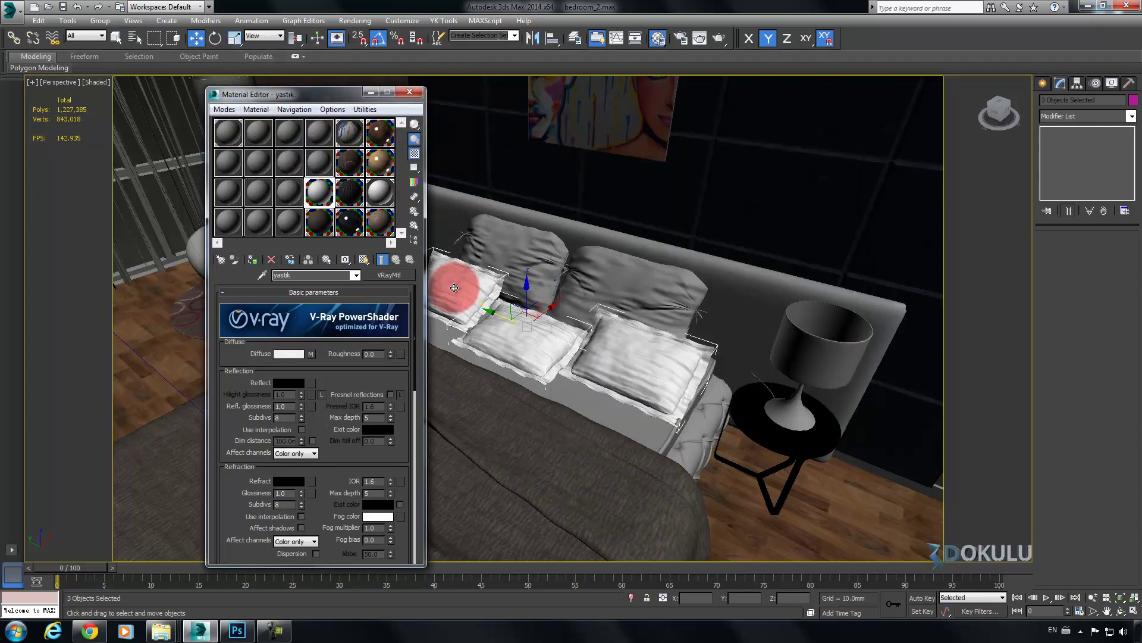
# Apply the yastık material to the two large back pillows and to the sheet surface beneath the pillows
pyautogui.scroll(10, 527, 297)
pyautogui.moveTo(537, 293); pyautogui.dragTo(566, 281, button='middle')
pyautogui.scroll(-8, 523, 295)
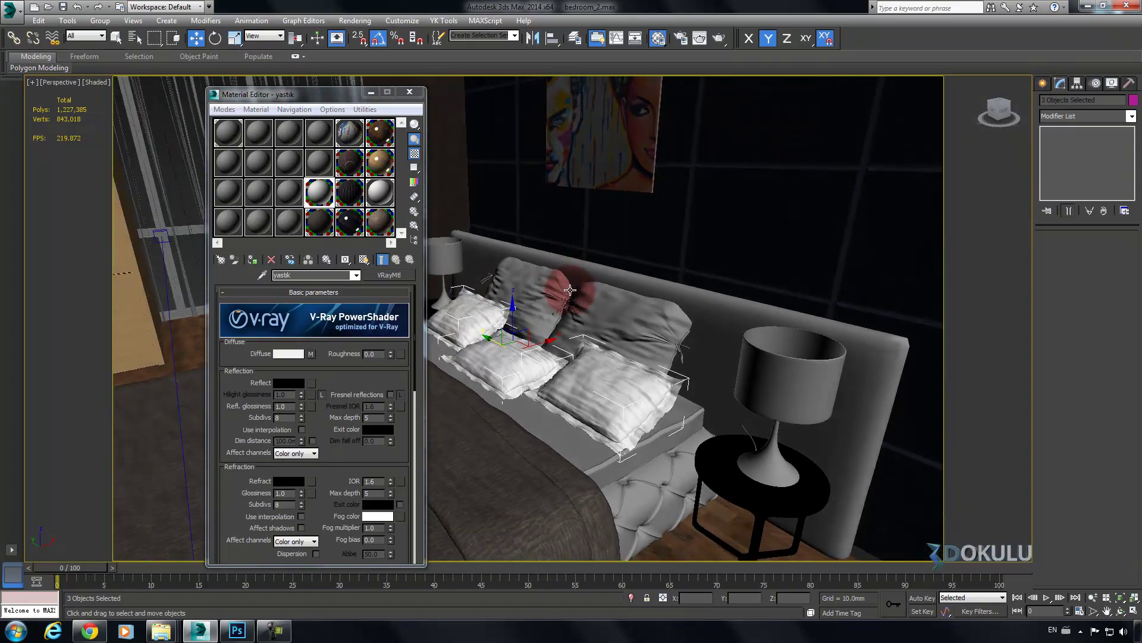
pyautogui.click(309, 260)
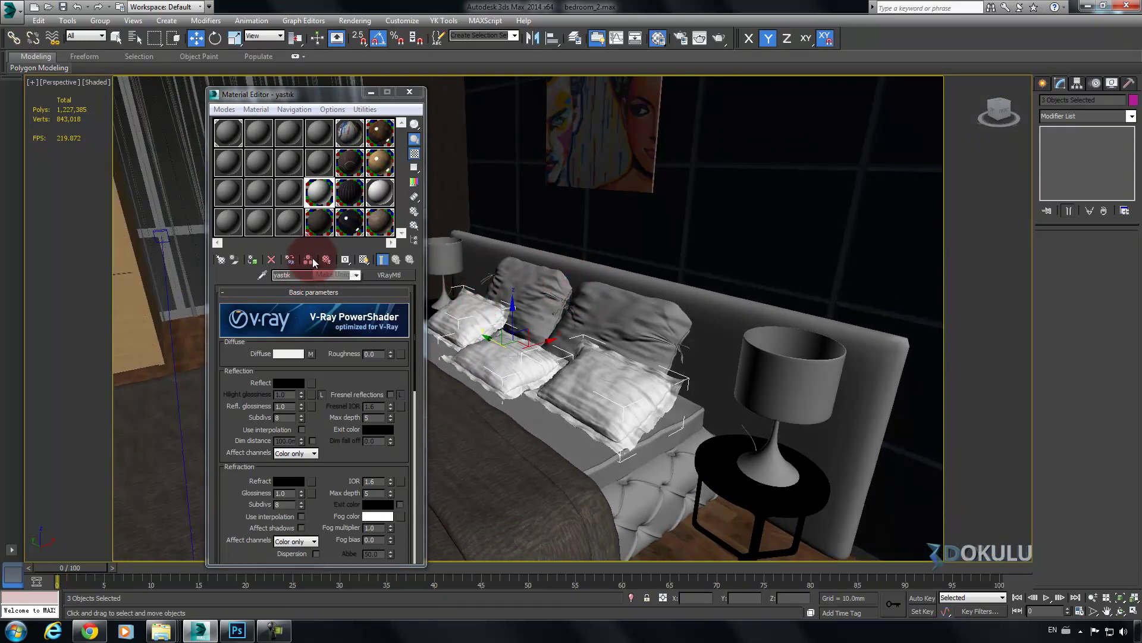
pyautogui.moveTo(322, 192); pyautogui.dragTo(527, 292)
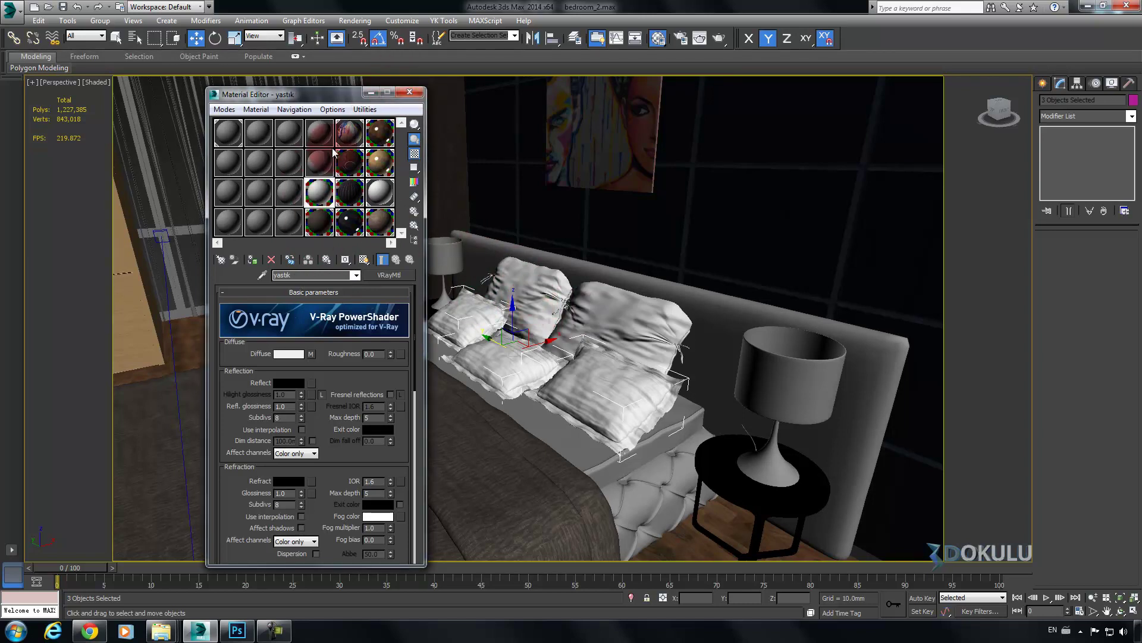
pyautogui.click(315, 169)
pyautogui.moveTo(602, 300); pyautogui.dragTo(631, 282, button='middle')
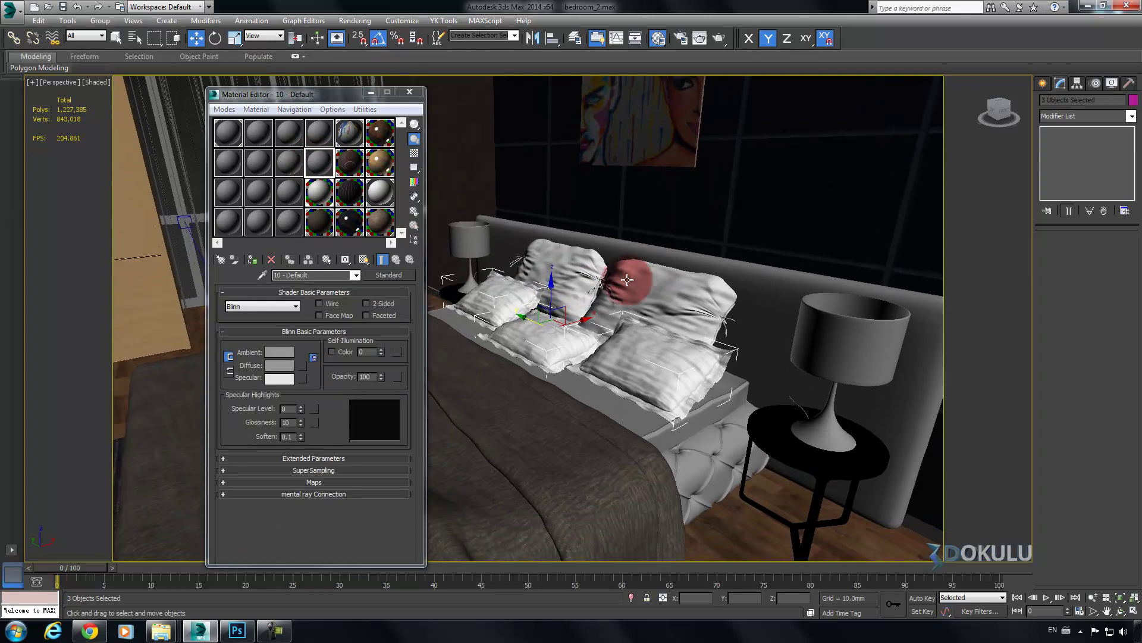
pyautogui.moveTo(315, 191); pyautogui.dragTo(615, 412)
# Change the unused 10 - Default material to the VRayMtl type
pyautogui.click(317, 163)
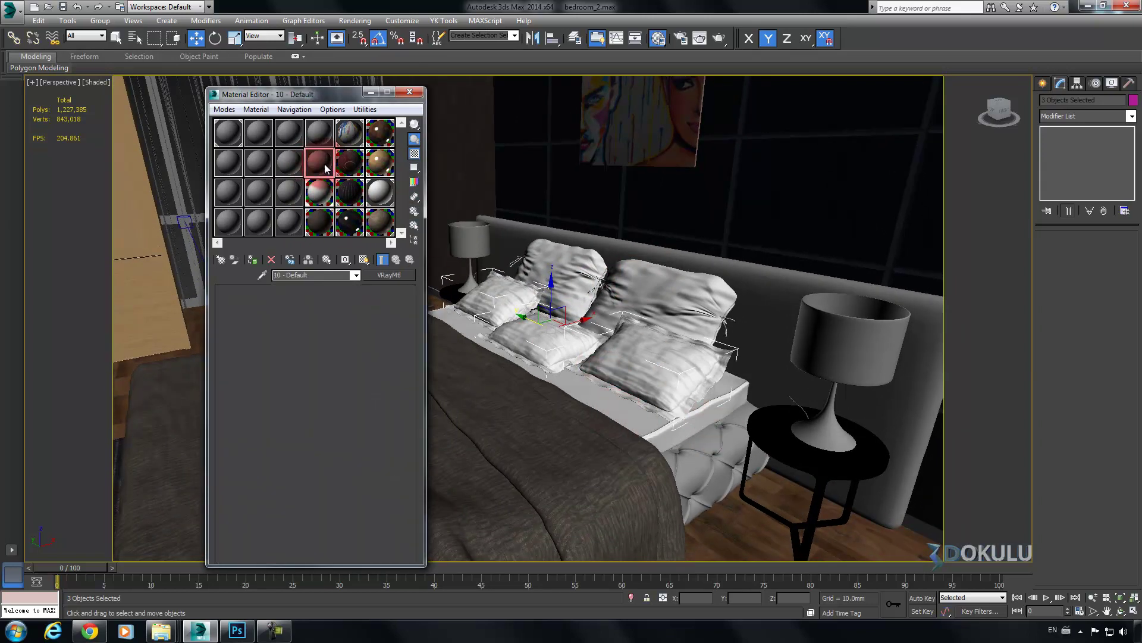
pyautogui.click(390, 275)
pyautogui.scroll(-3, 238, 411)
pyautogui.click(233, 405)
pyautogui.doubleClick(224, 431)
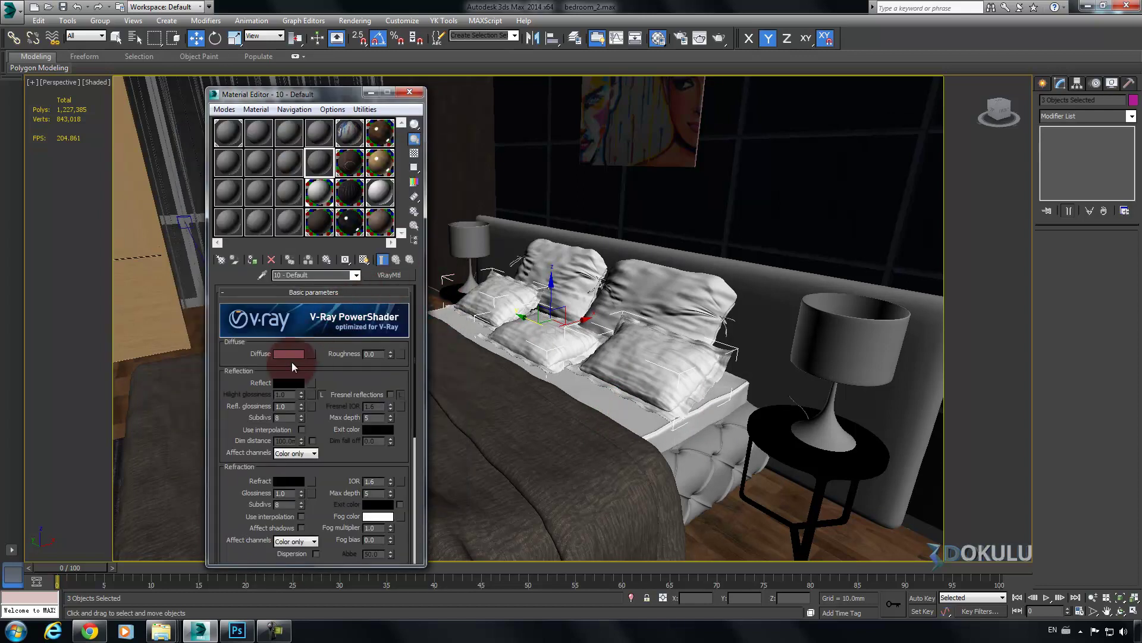
pyautogui.click(315, 353)
pyautogui.doubleClick(218, 178)
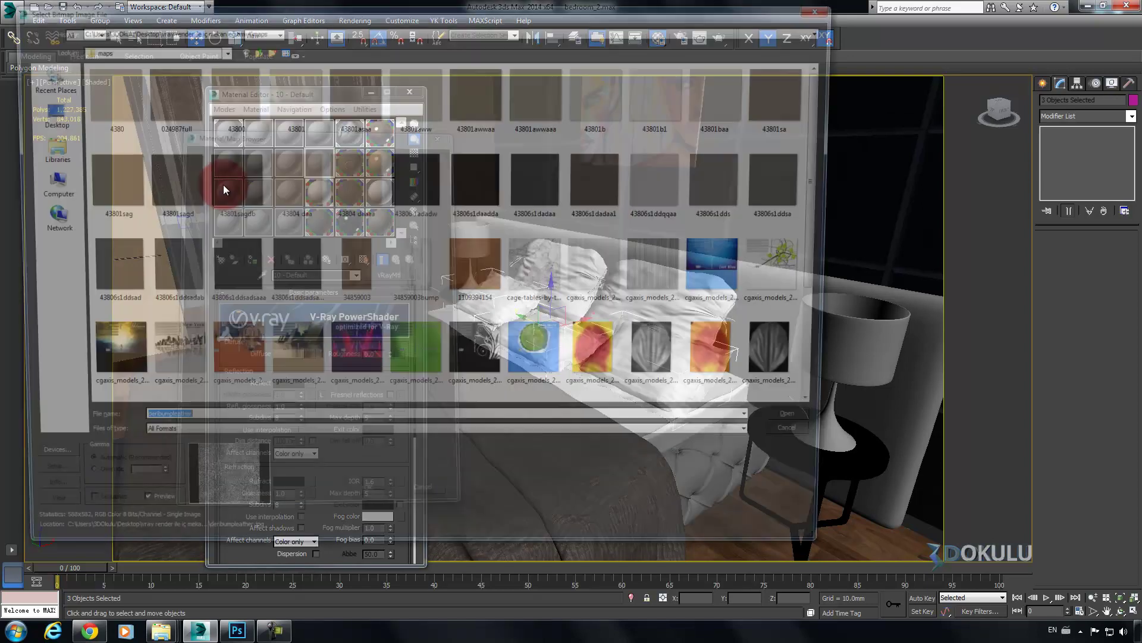
pyautogui.click(492, 257)
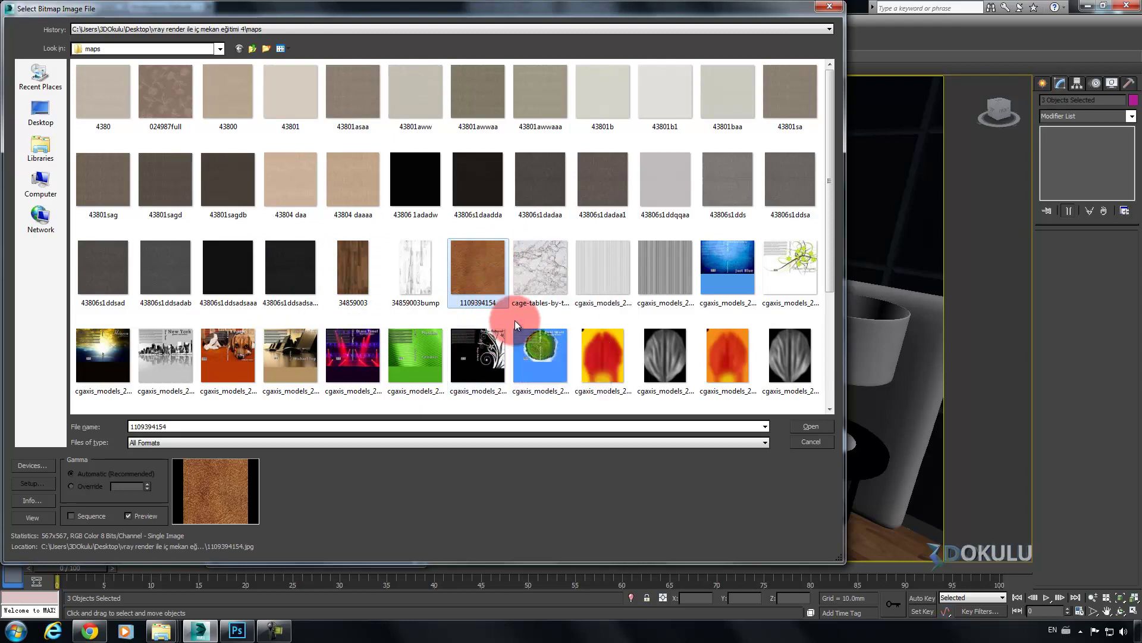
pyautogui.scroll(-2, 515, 321)
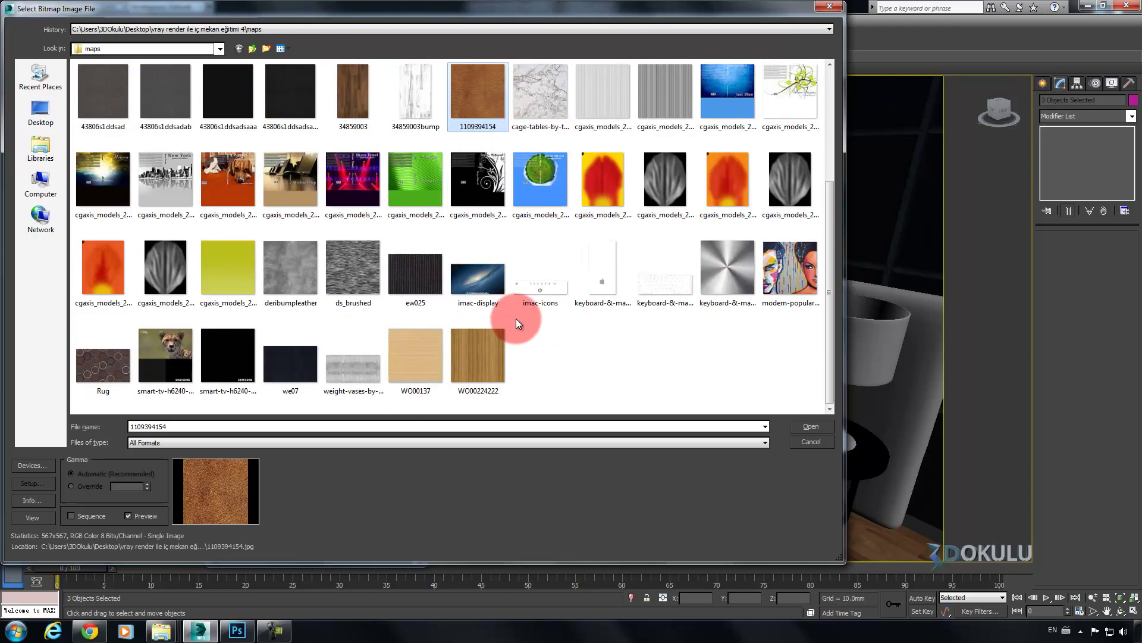
pyautogui.scroll(2, 516, 319)
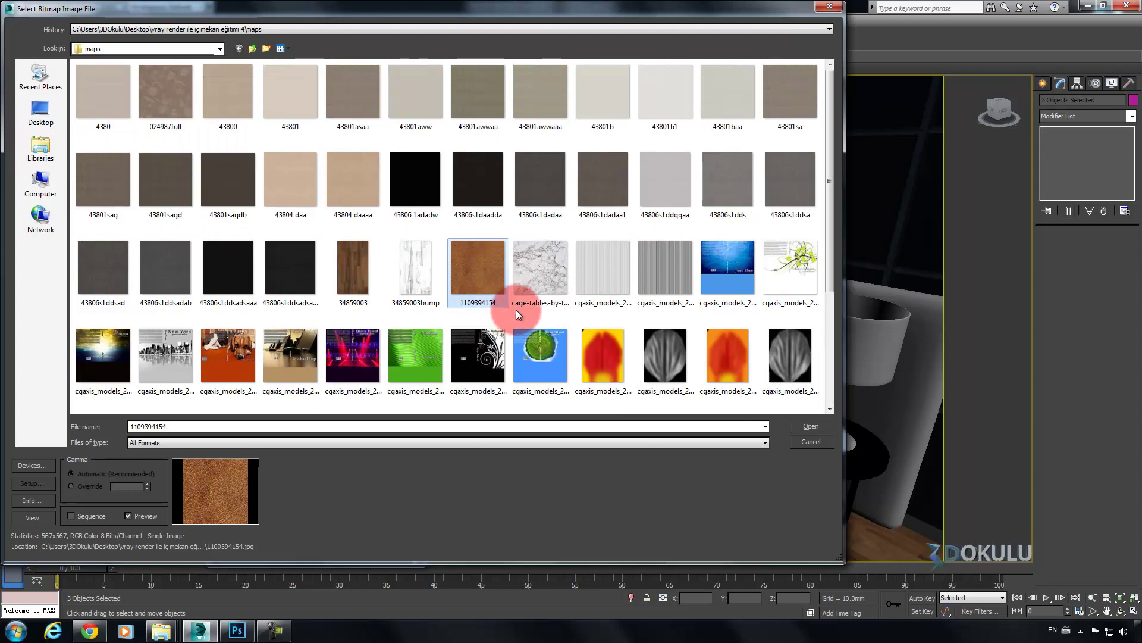
pyautogui.click(812, 441)
pyautogui.click(396, 259)
pyautogui.click(309, 355)
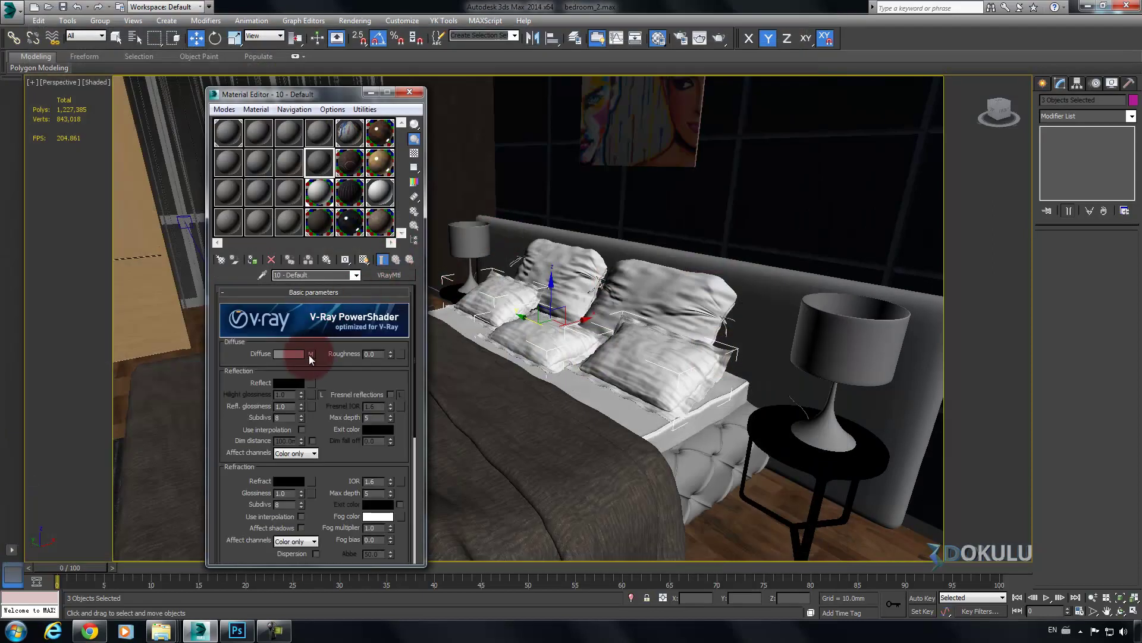
# Set the 10 - Default material's diffuse colour to a dark, slightly warm grey
pyautogui.click(290, 356)
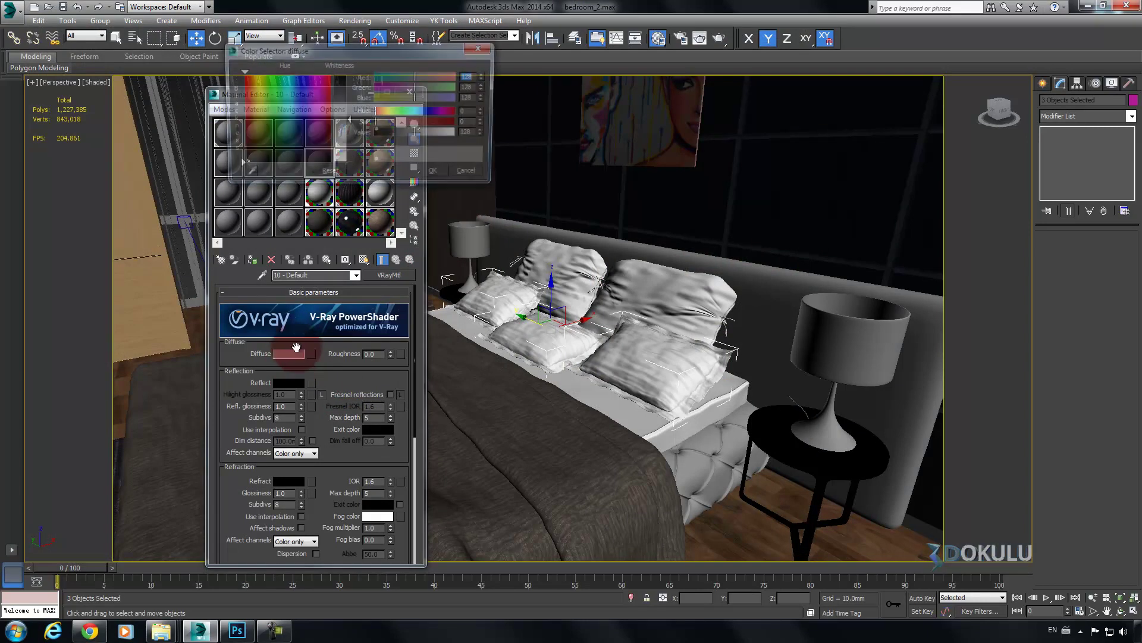
pyautogui.click(292, 143)
pyautogui.moveTo(274, 155); pyautogui.dragTo(254, 156)
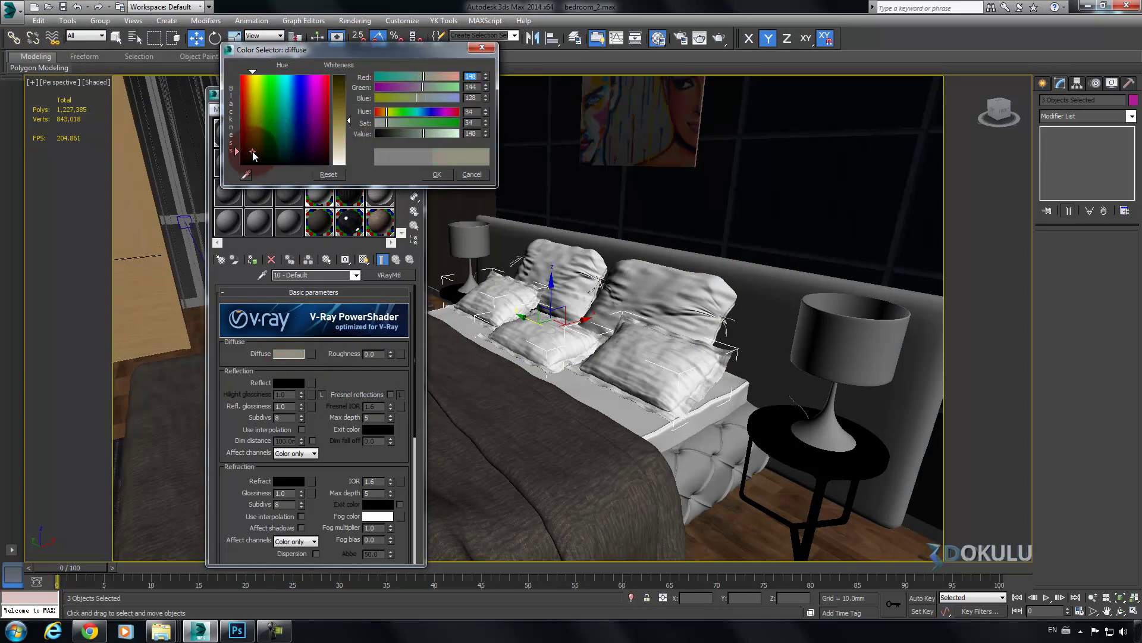
pyautogui.moveTo(333, 116); pyautogui.dragTo(348, 84)
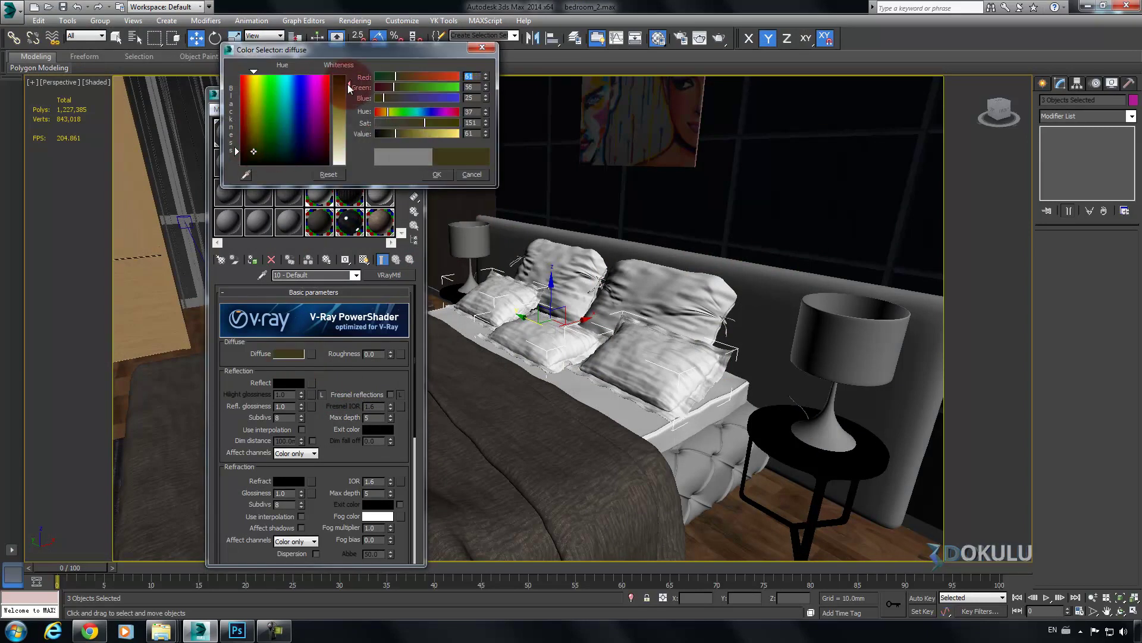
pyautogui.click(238, 140)
pyautogui.click(246, 139)
pyautogui.moveTo(245, 143); pyautogui.dragTo(249, 154)
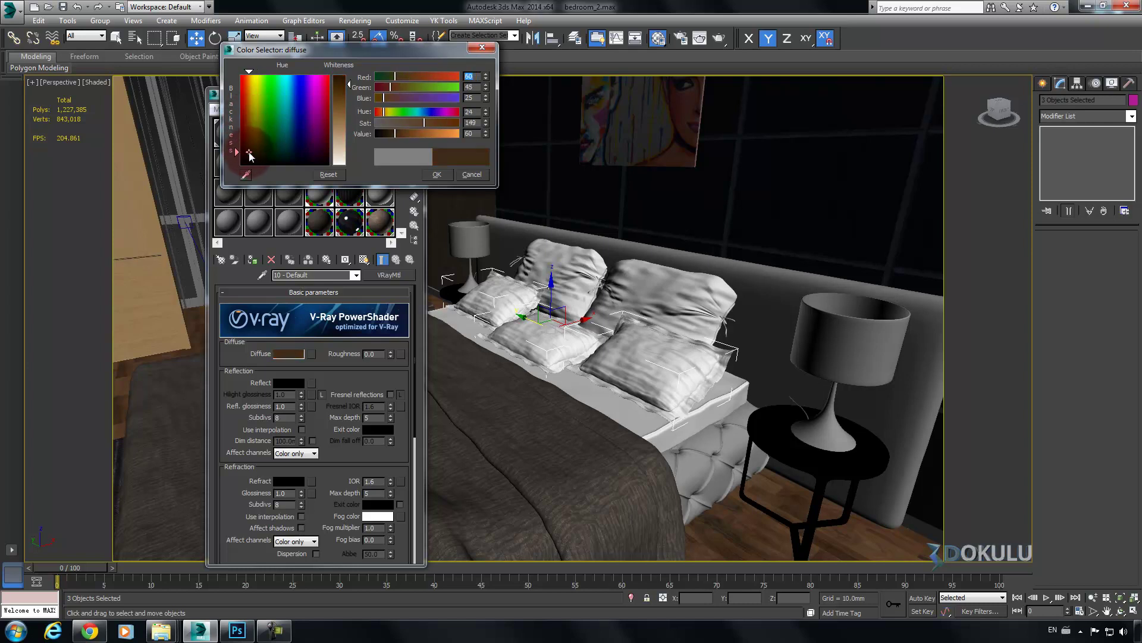
pyautogui.click(349, 78)
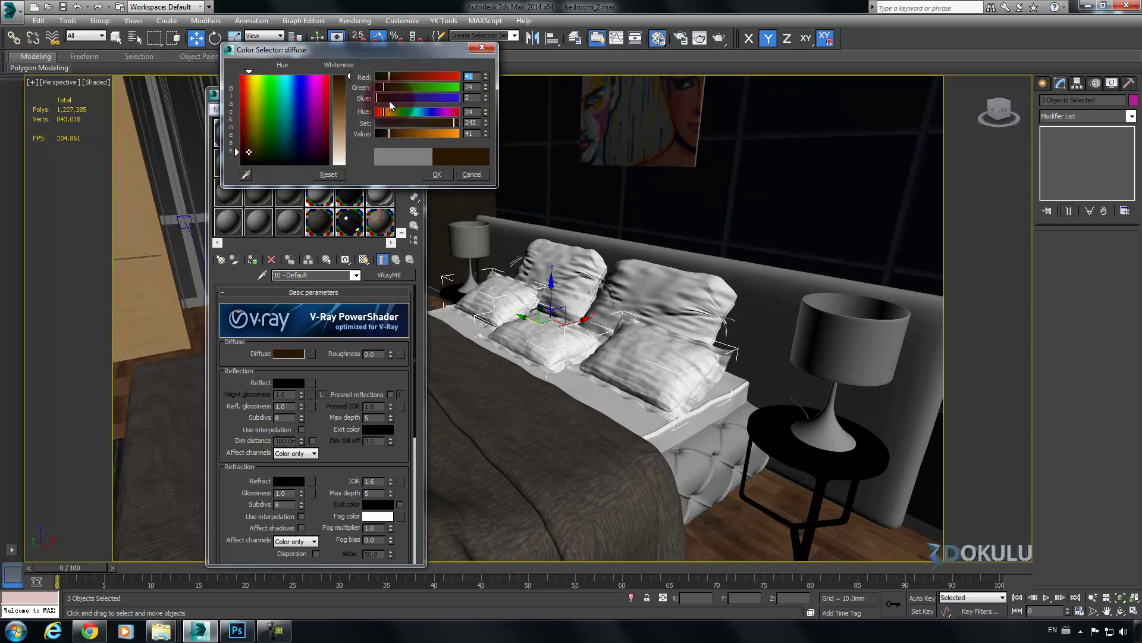
pyautogui.click(379, 134)
pyautogui.moveTo(349, 102)
pyautogui.mouseDown()
pyautogui.moveTo(349, 121)
pyautogui.moveTo(349, 107)
pyautogui.mouseUp()
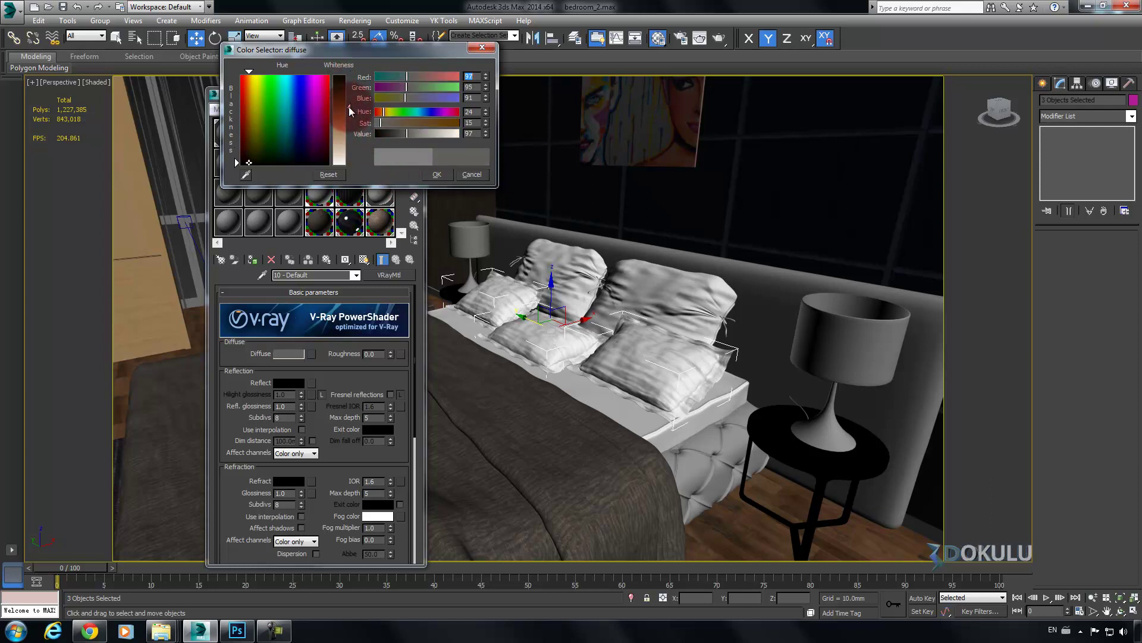
pyautogui.click(437, 174)
# Load the deribumpleather bitmap as the reflection map of the 10 - Default material
pyautogui.click(689, 289)
pyautogui.moveTo(688, 289); pyautogui.dragTo(733, 276, button='middle')
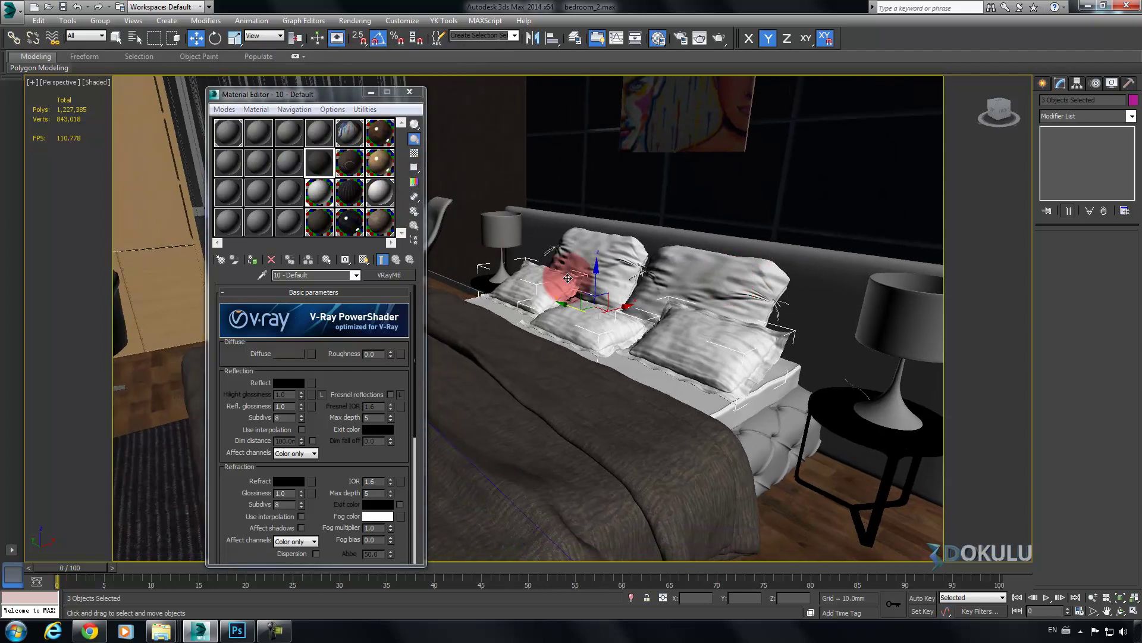
pyautogui.scroll(-5, 335, 364)
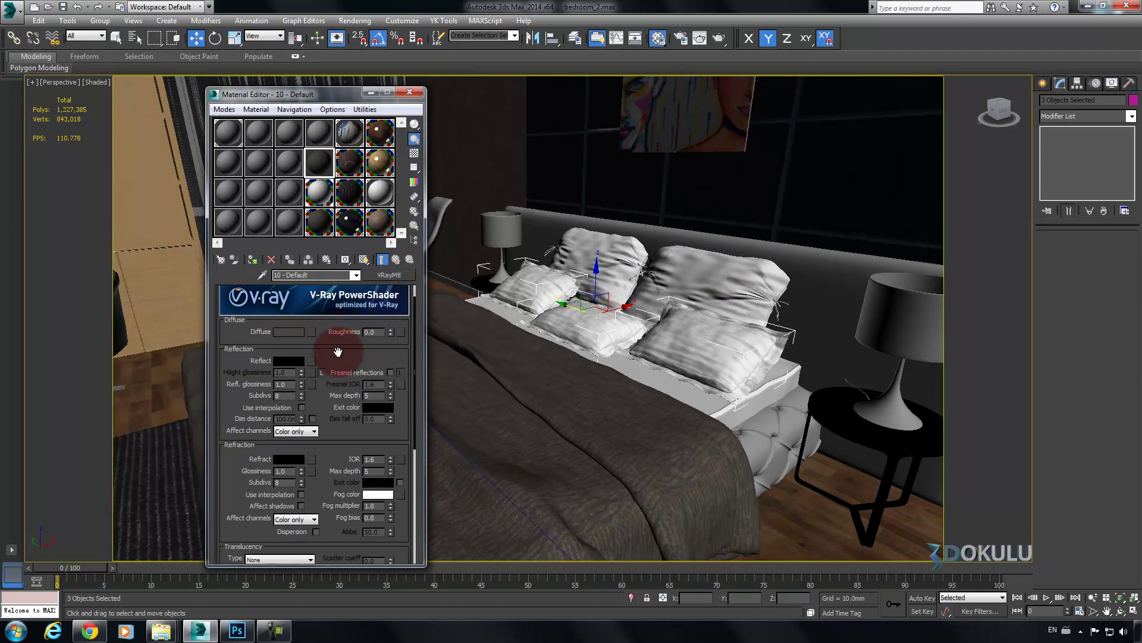
pyautogui.scroll(4, 336, 347)
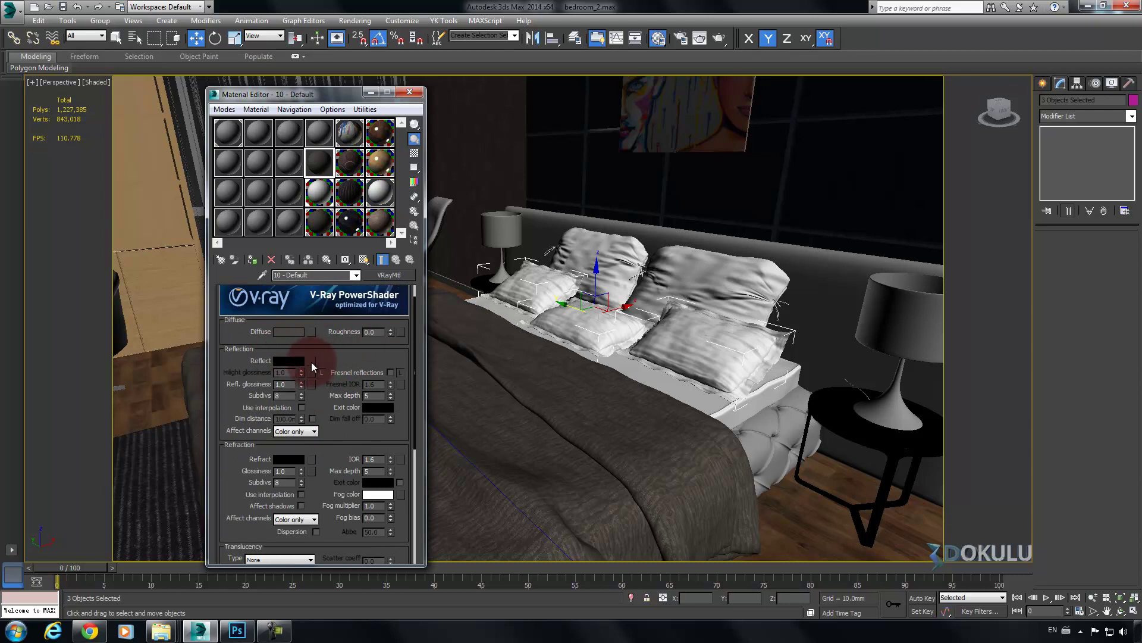
pyautogui.click(311, 361)
pyautogui.doubleClick(227, 185)
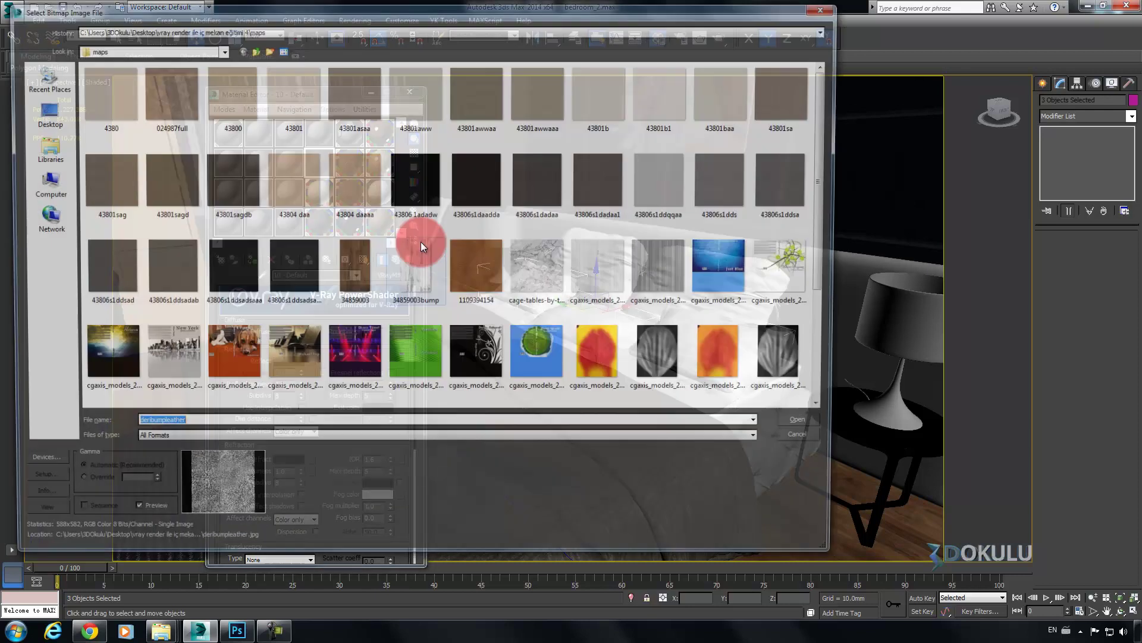
pyautogui.click(354, 348)
pyautogui.scroll(-2, 351, 348)
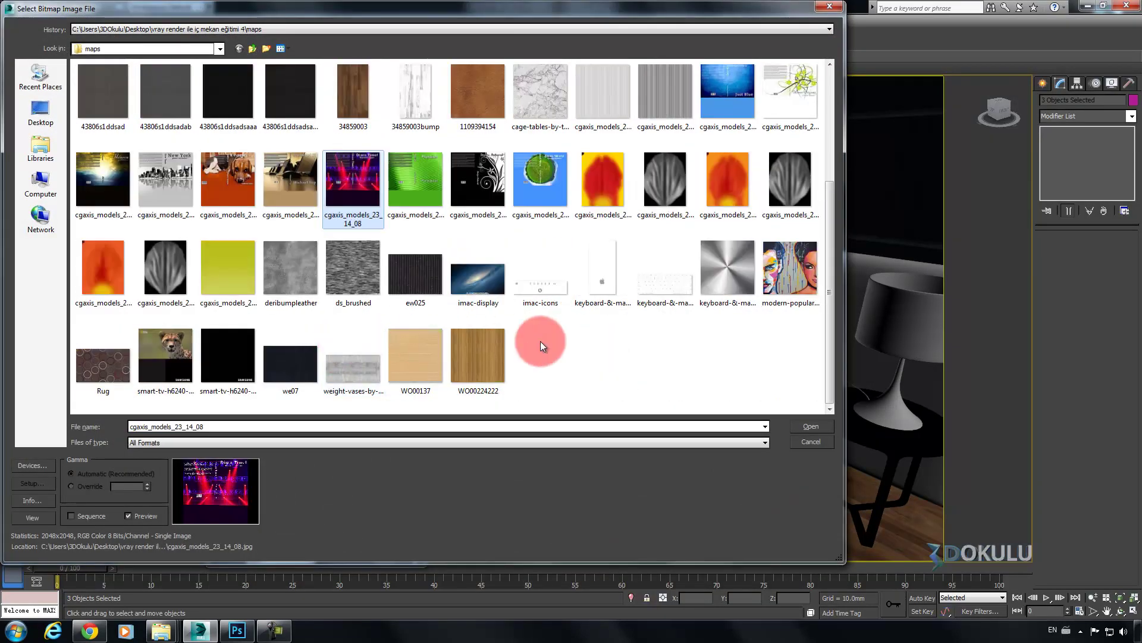
pyautogui.click(303, 273)
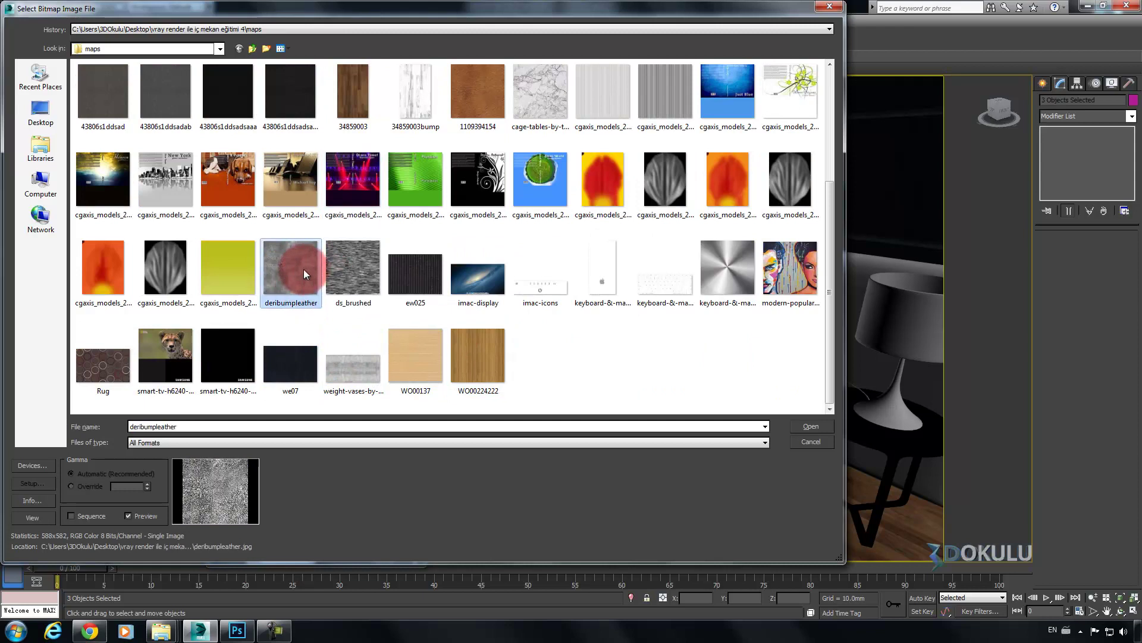
pyautogui.doubleClick(304, 273)
# Open an enlarged preview with a patterned background and instance the reflection bitmap into the reflection glossiness slot
pyautogui.doubleClick(319, 163)
pyautogui.click(415, 153)
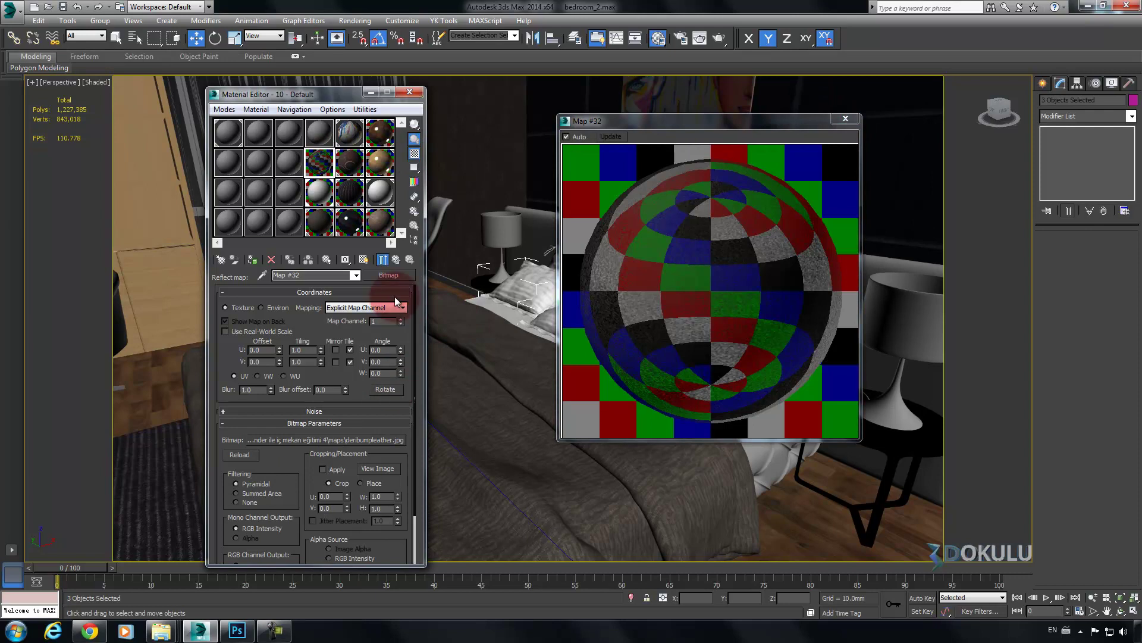
pyautogui.click(402, 259)
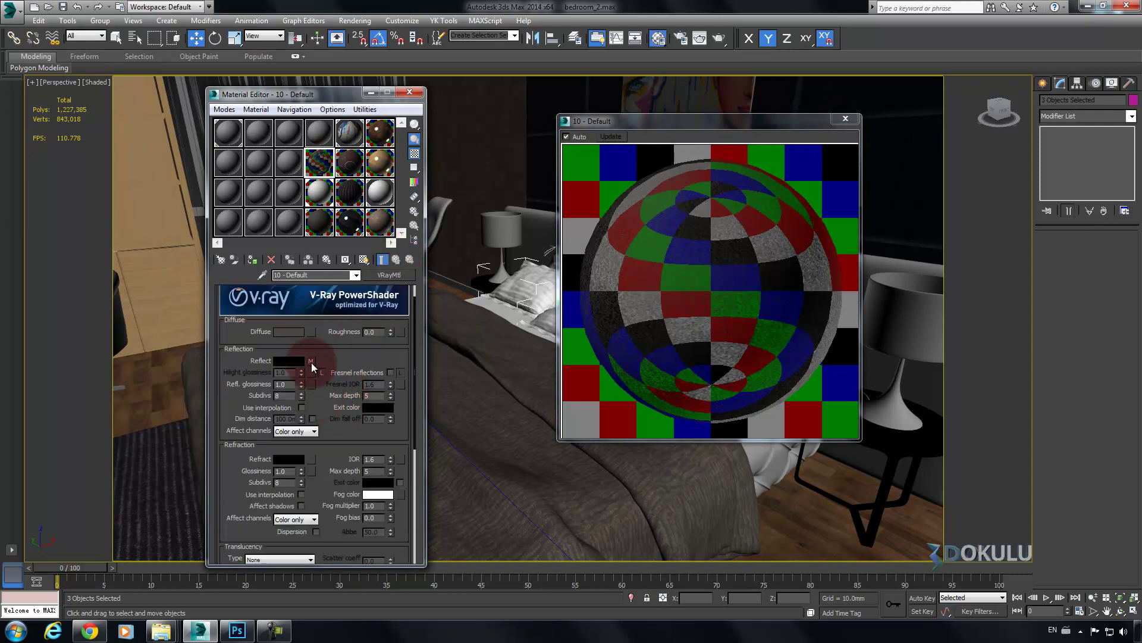
pyautogui.moveTo(312, 384); pyautogui.dragTo(311, 385)
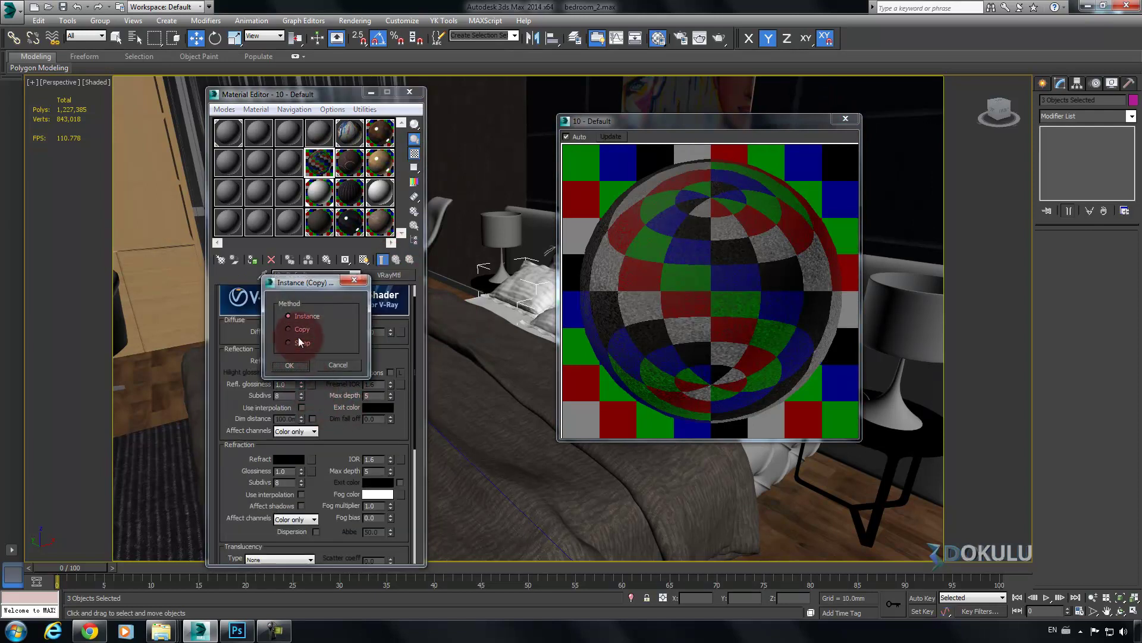
pyautogui.click(295, 366)
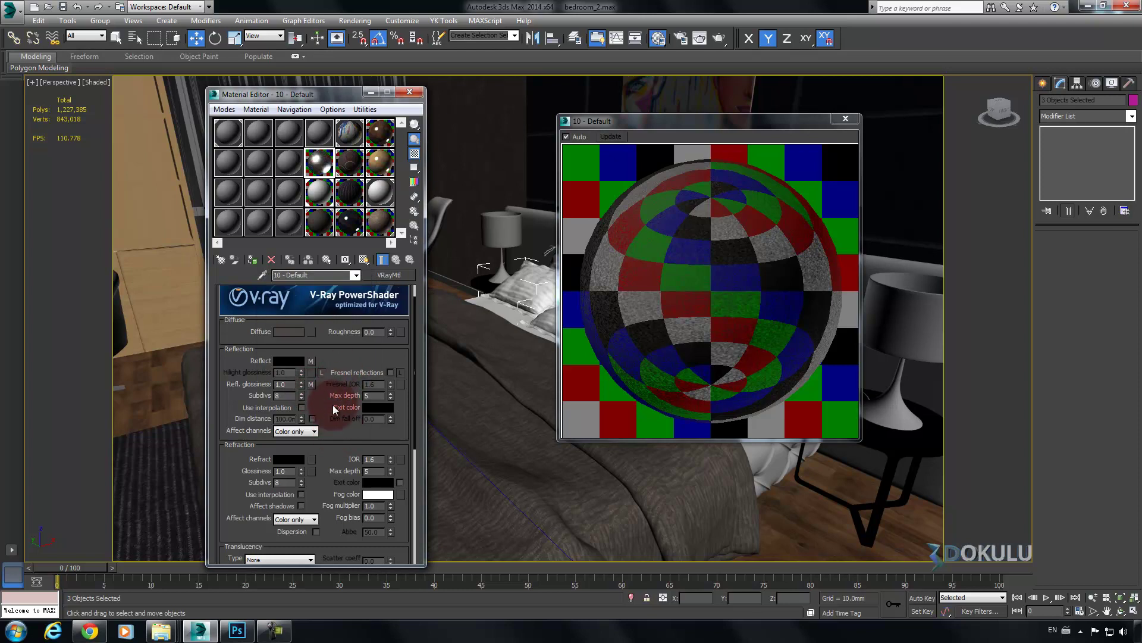
# Copy the deribumpleather map into the bump slot of the 10 - Default material as an independent copy
pyautogui.scroll(-3, 331, 417)
pyautogui.moveTo(323, 453); pyautogui.dragTo(330, 302)
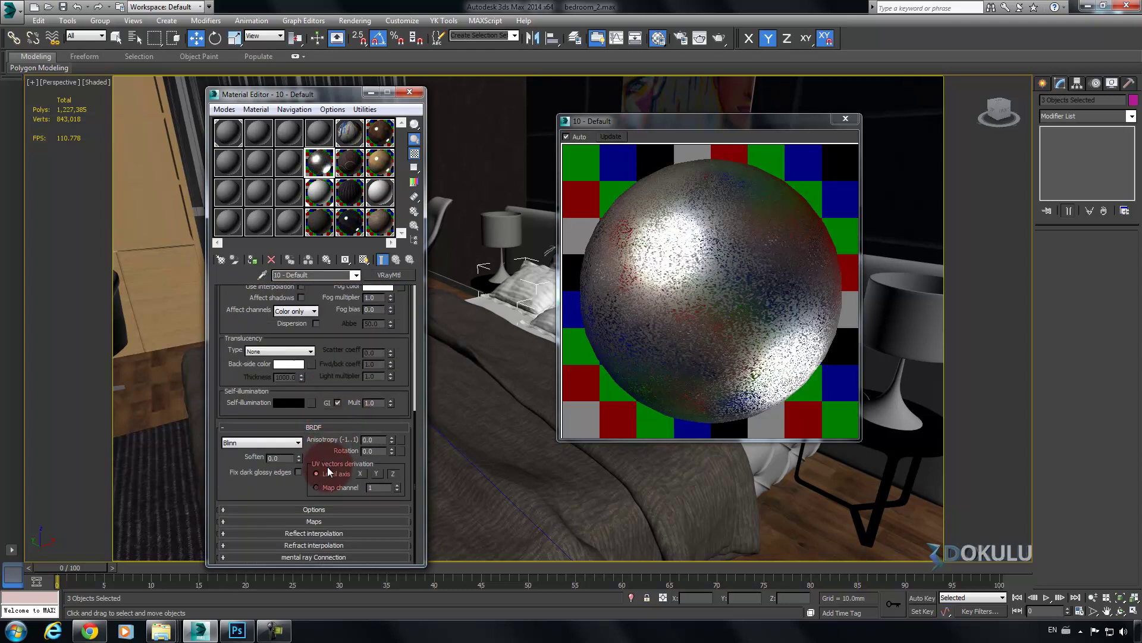
pyautogui.click(313, 521)
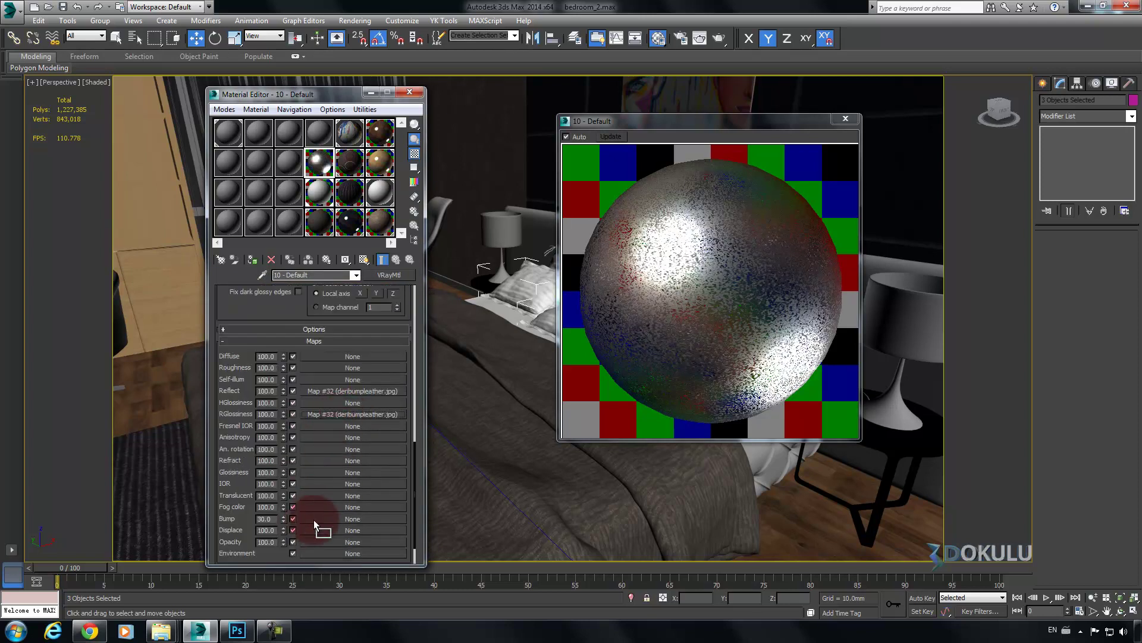
pyautogui.moveTo(313, 521); pyautogui.dragTo(313, 521)
pyautogui.click(300, 328)
pyautogui.click(292, 365)
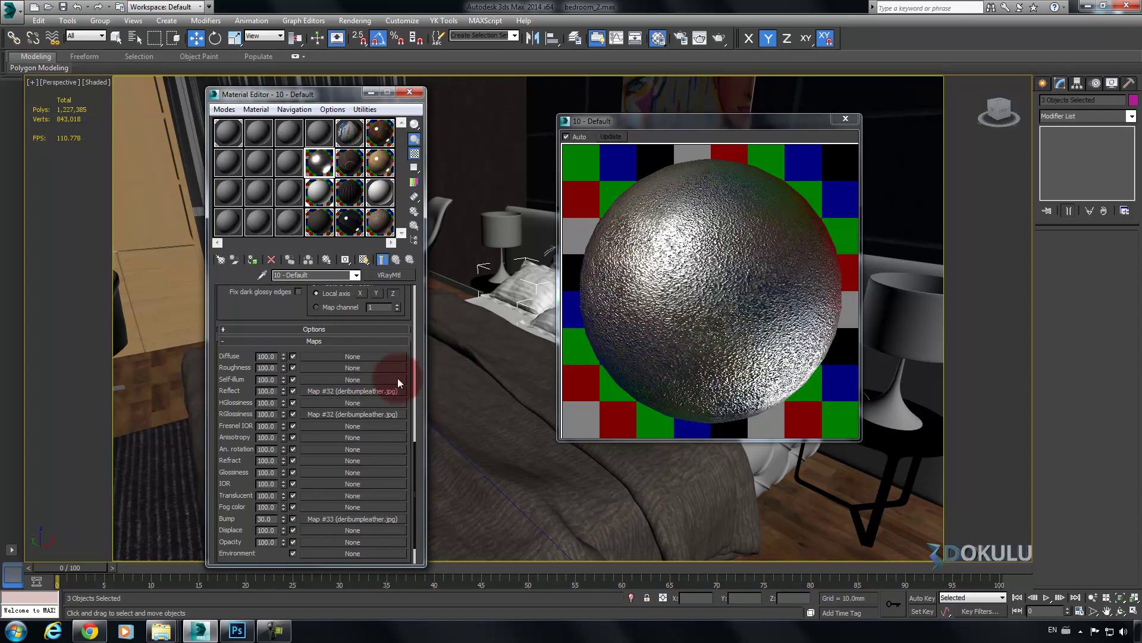
# Lower the material's reflect map amount to 10 and set its reflection subdivisions to 32
pyautogui.doubleClick(268, 392)
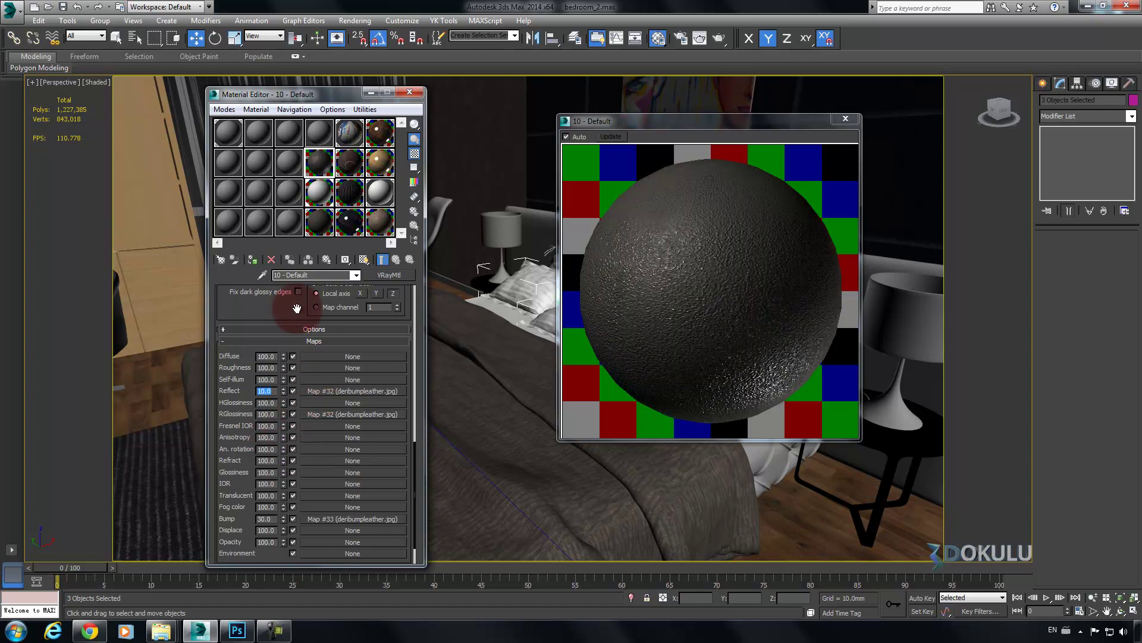
pyautogui.scroll(10, 270, 408)
pyautogui.scroll(5, 290, 399)
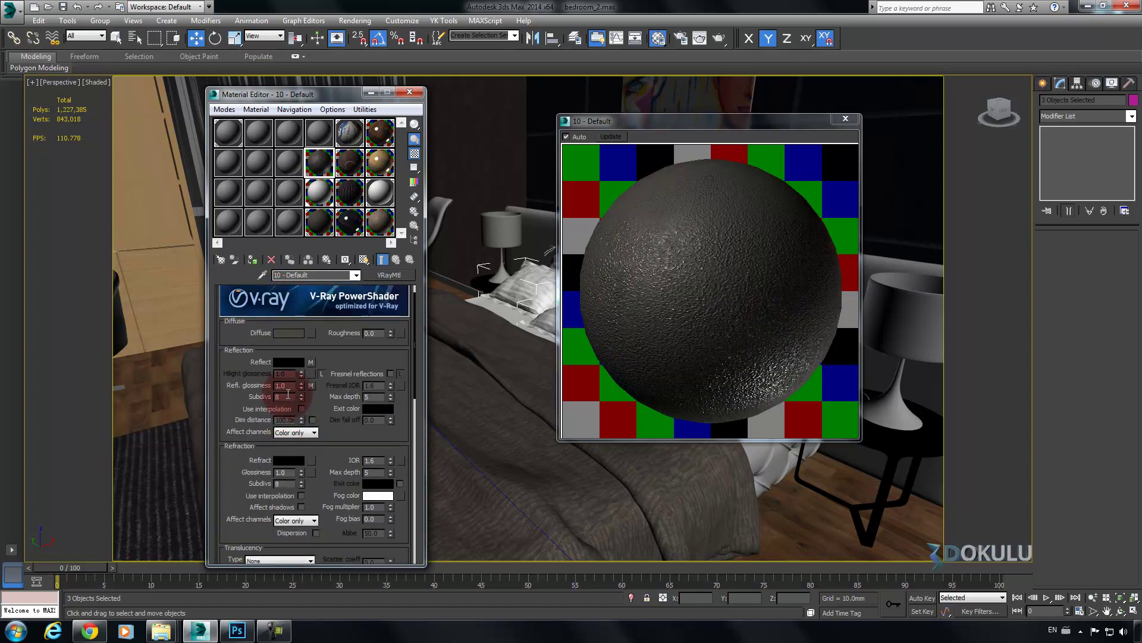
pyautogui.doubleClick(280, 396)
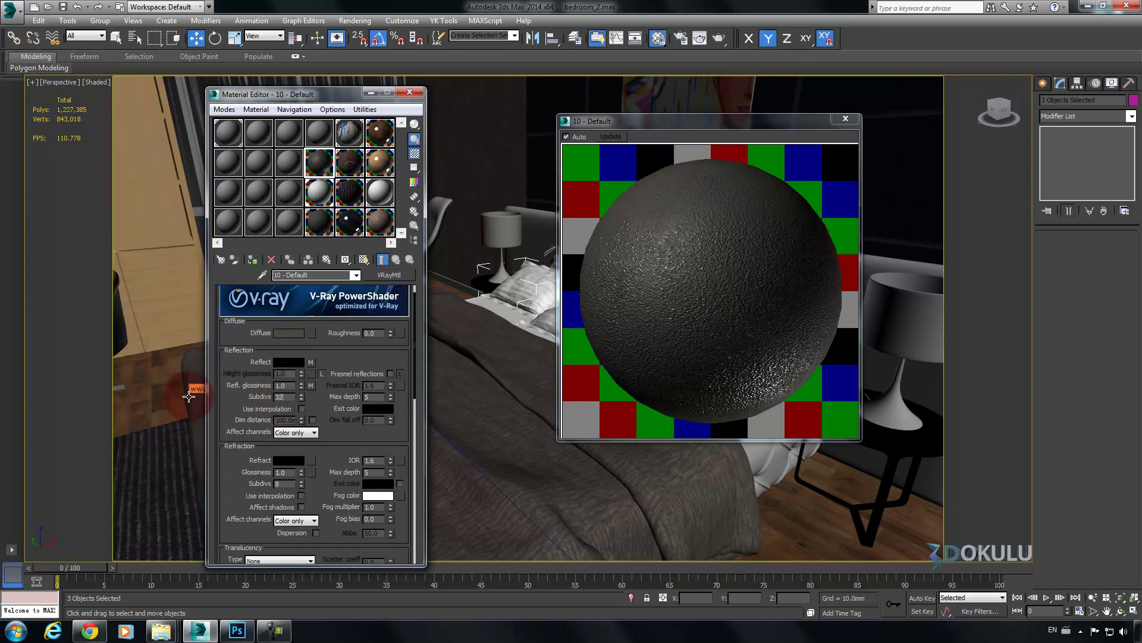
# Set the reflection subdivisions to 32 for the yatakortu material and 16 for the hali1 material
pyautogui.click(319, 222)
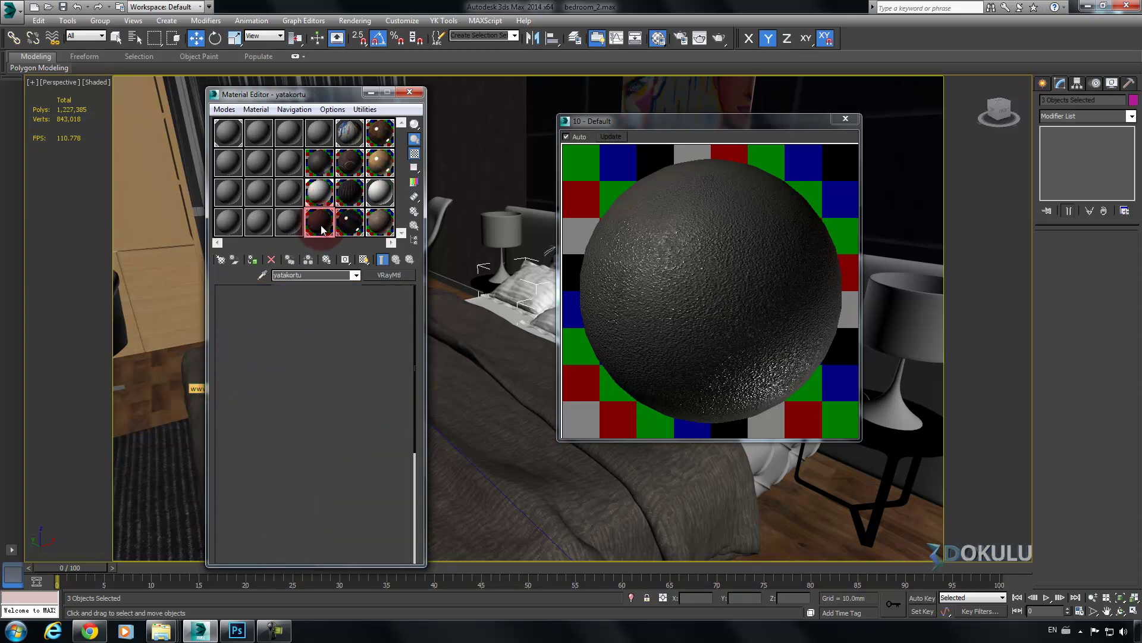
pyautogui.scroll(10, 228, 357)
pyautogui.doubleClick(285, 341)
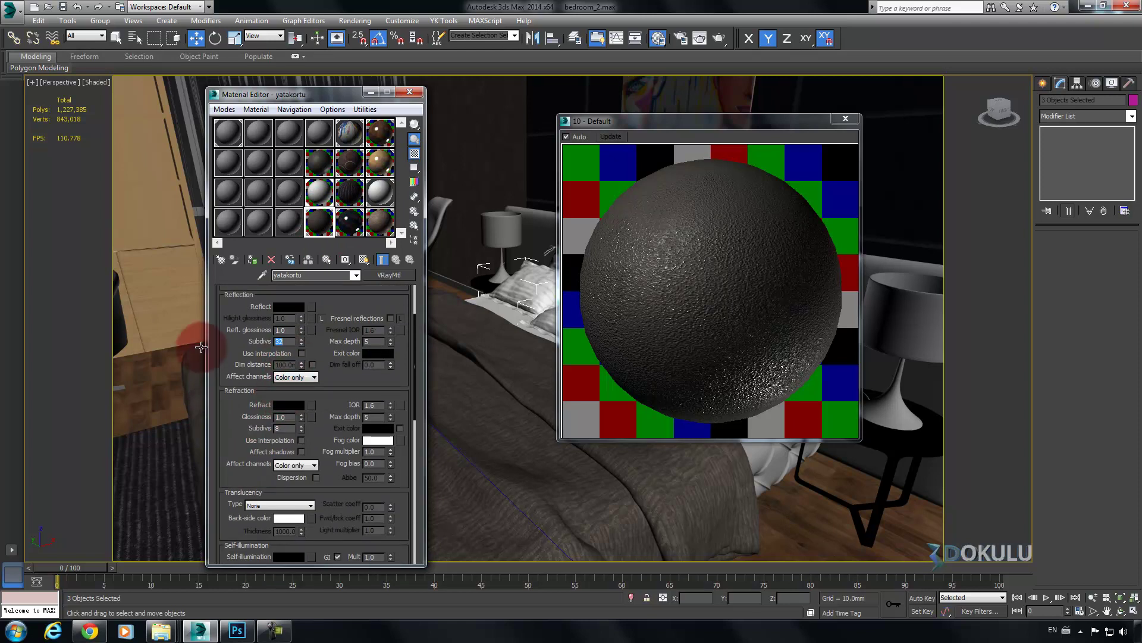
pyautogui.click(349, 192)
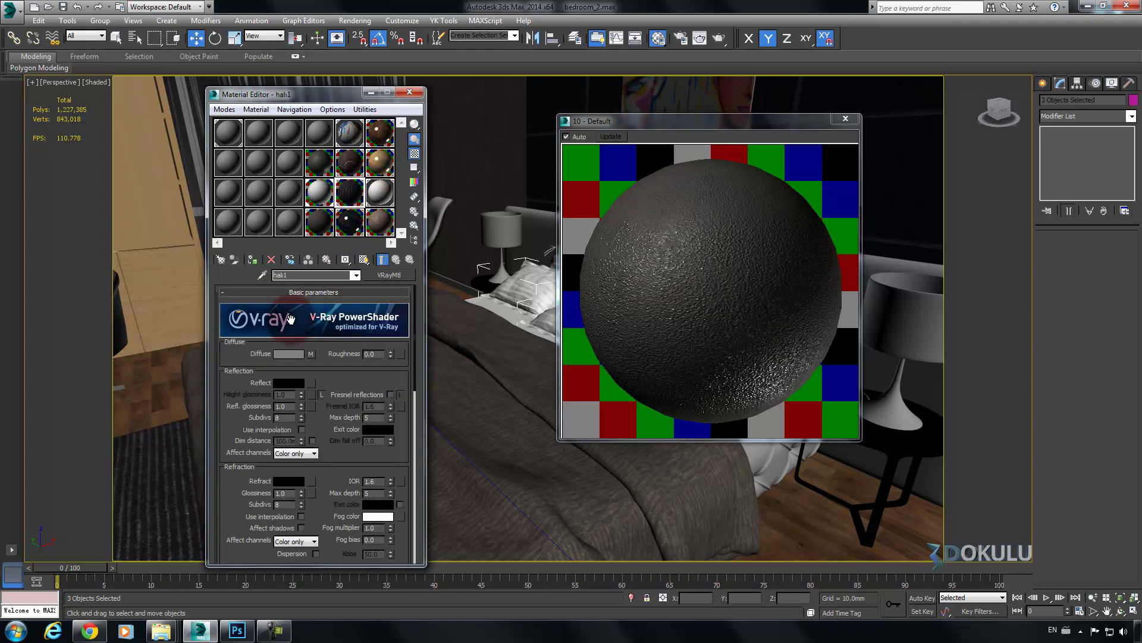
pyautogui.doubleClick(289, 418)
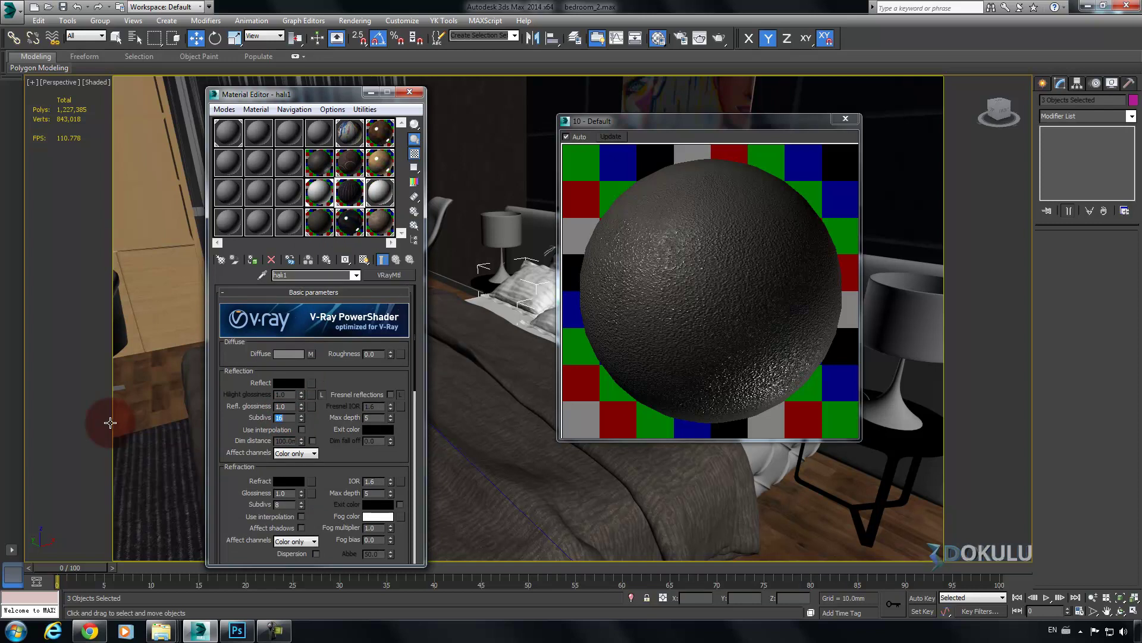
# Check the duvar2 material's subdivisions and set the 24 - Default material's reflection subdivisions to 32
pyautogui.click(345, 220)
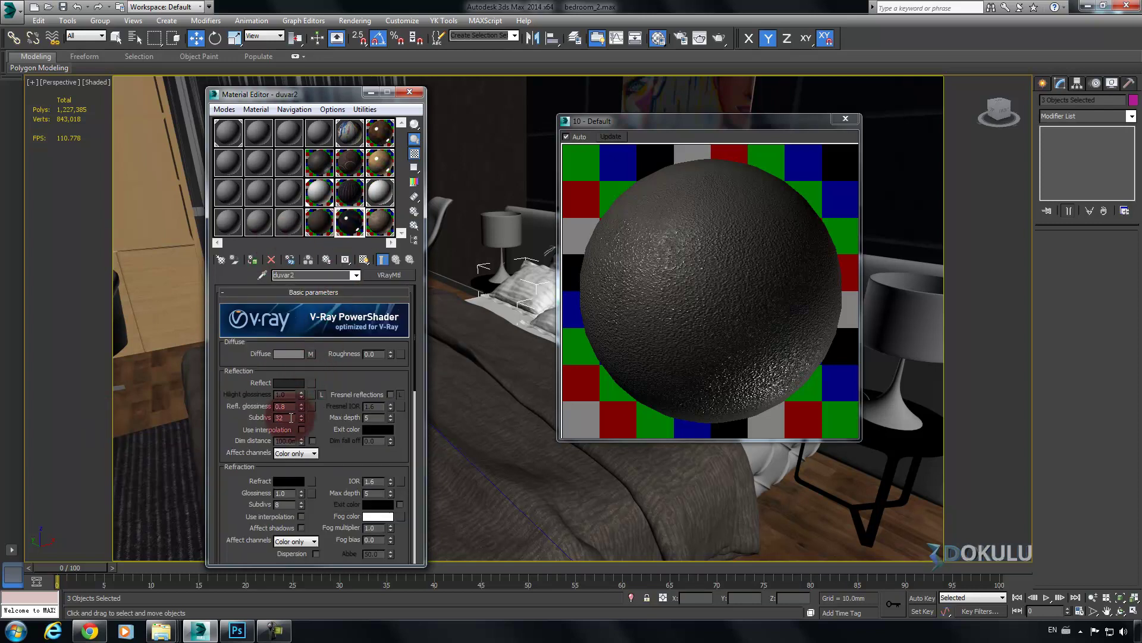
pyautogui.click(381, 222)
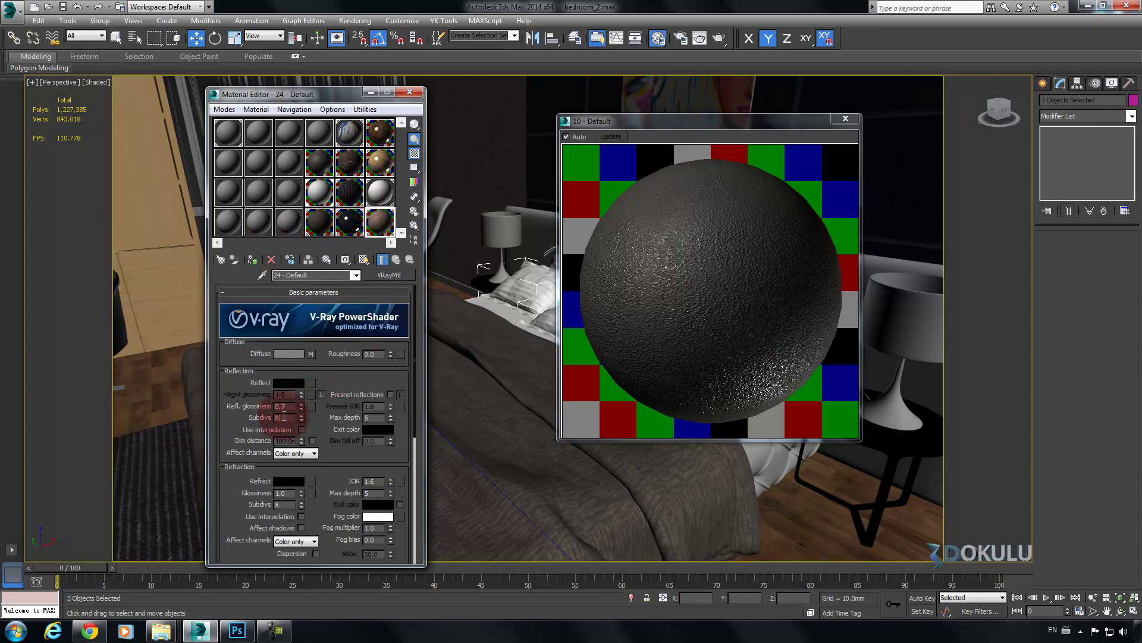
pyautogui.doubleClick(286, 418)
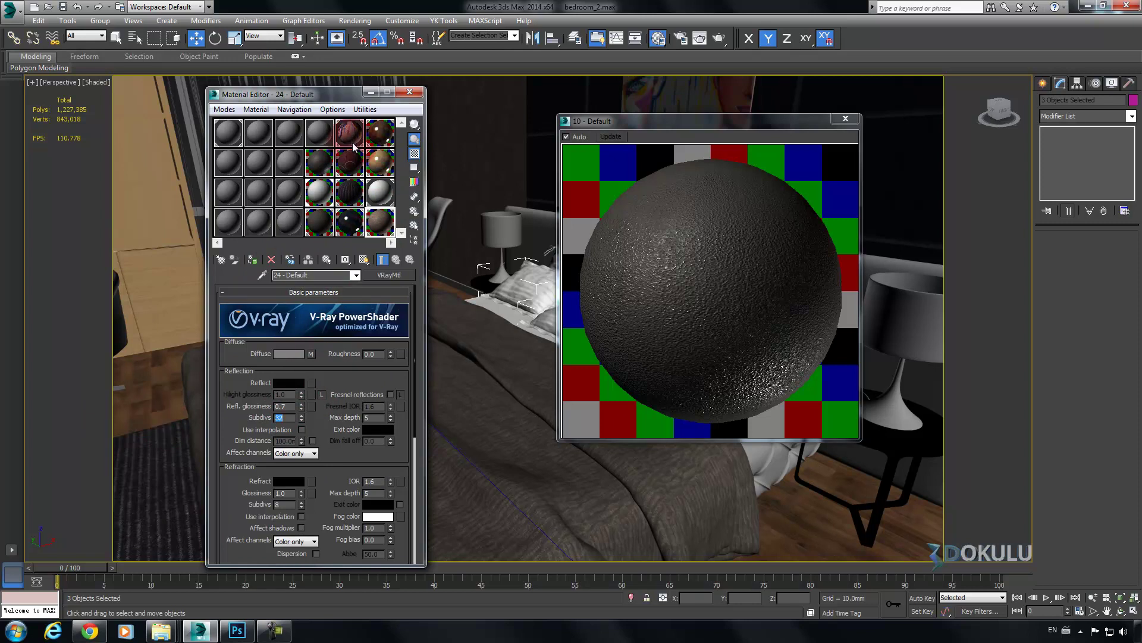
# Go through the two brown materials' base parameters and set the 05 - Default painting material's reflection subdivisions to 16
pyautogui.click(379, 163)
pyautogui.click(395, 260)
pyautogui.click(380, 134)
pyautogui.click(390, 257)
pyautogui.click(349, 132)
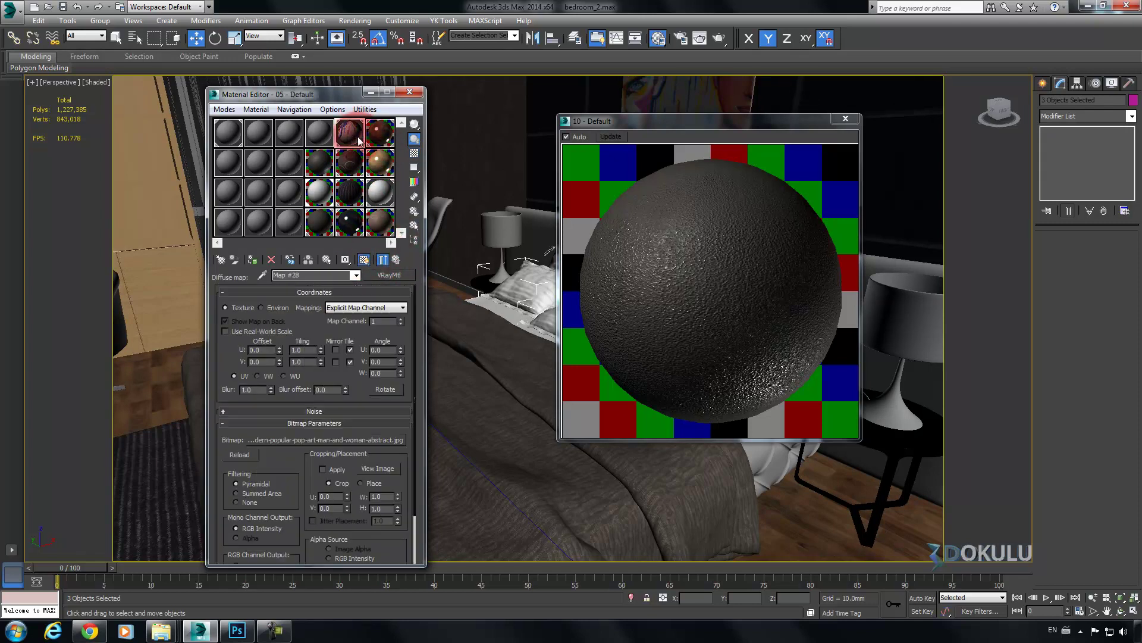
pyautogui.click(396, 260)
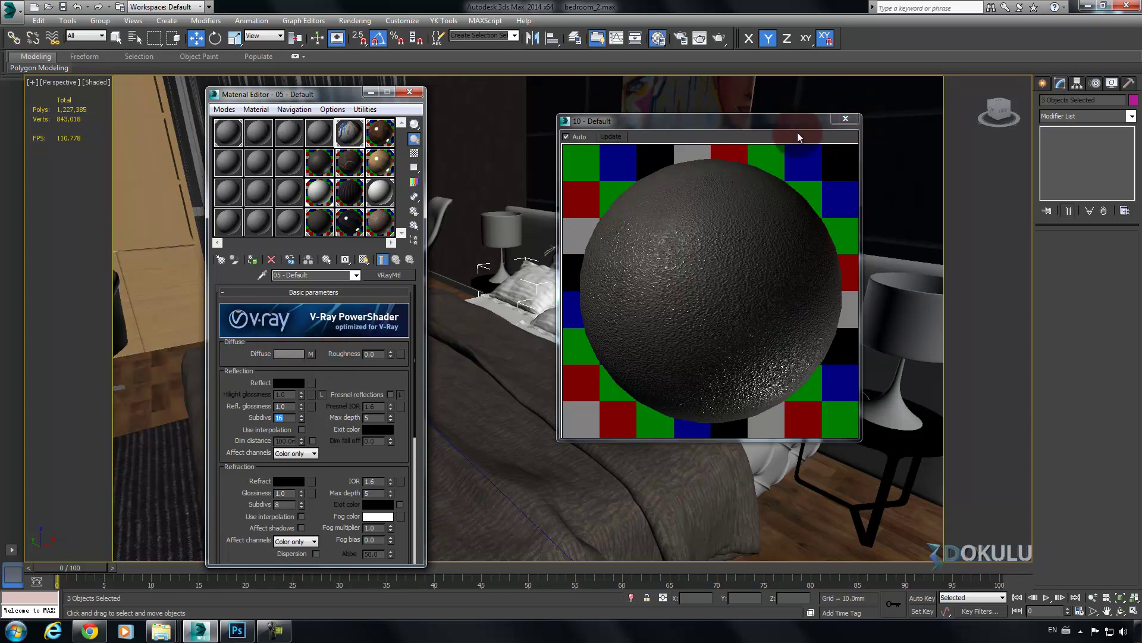
# Close the enlarged preview and assign the 10 - Default leather material to the tufted bed base
pyautogui.click(849, 119)
pyautogui.scroll(4, 594, 322)
pyautogui.moveTo(615, 335); pyautogui.dragTo(600, 321, button='middle')
pyautogui.click(716, 426)
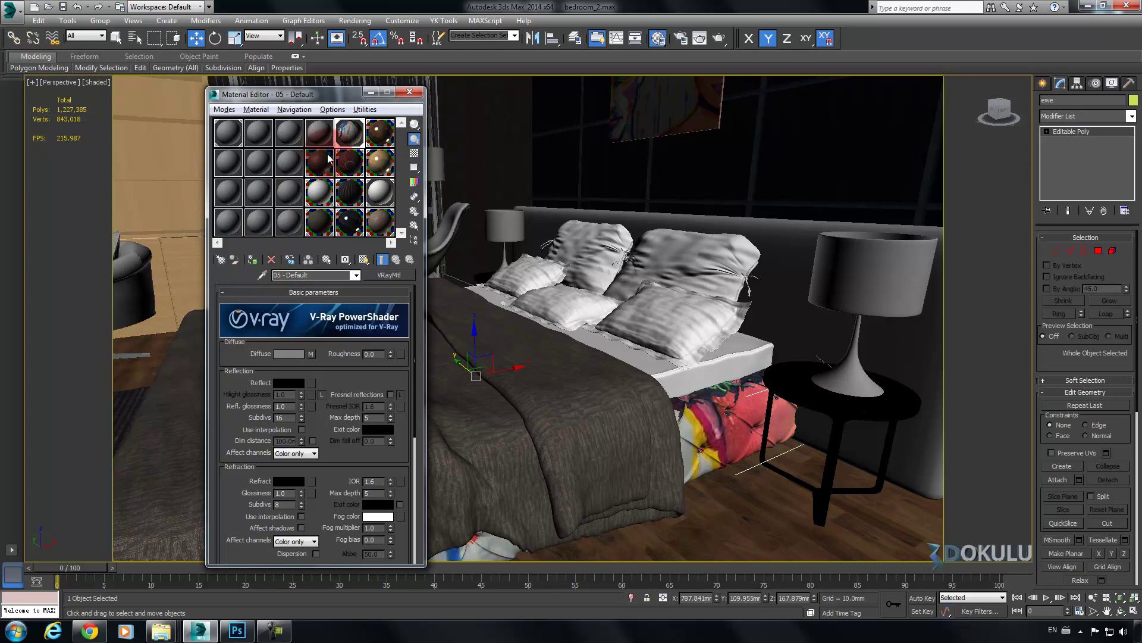
pyautogui.click(310, 189)
pyautogui.click(252, 260)
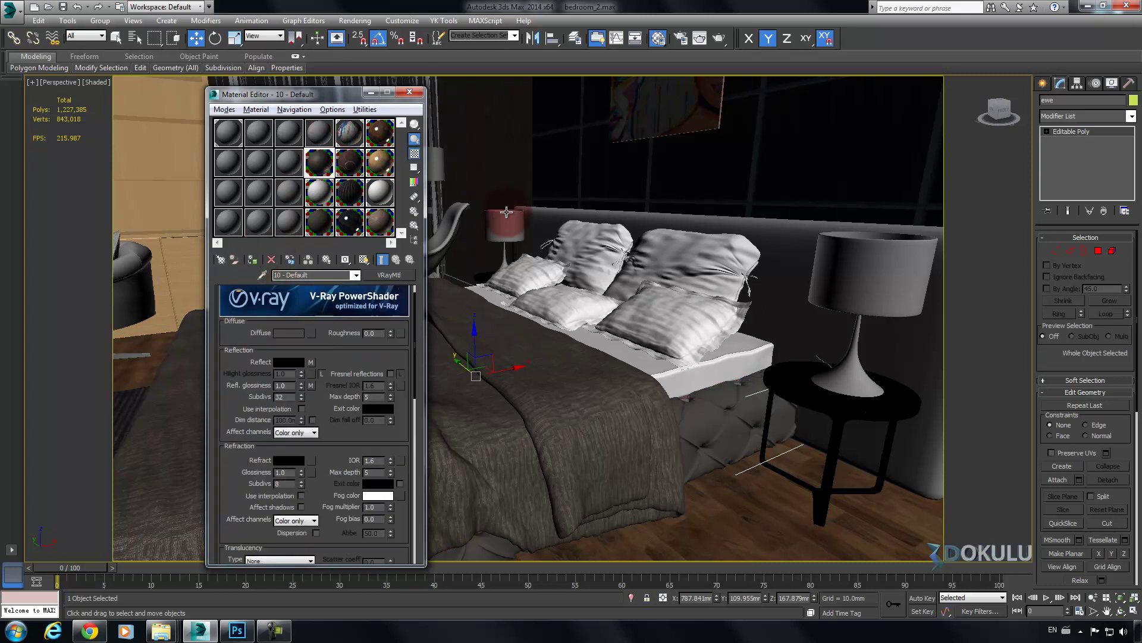
# Show the 10 - Default material's deribumpleather reflection map in the viewport on the bed base
pyautogui.click(310, 360)
pyautogui.click(365, 259)
pyautogui.keyDown('alt'); pyautogui.moveTo(681, 271); pyautogui.dragTo(671, 260, button='middle'); pyautogui.keyUp('alt')
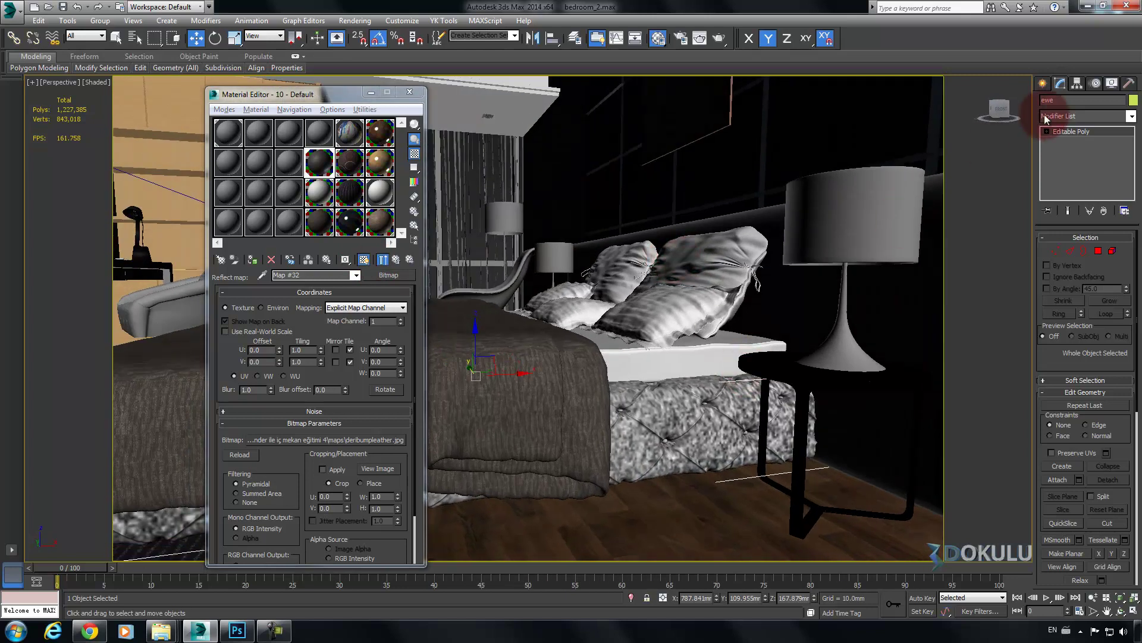
# Add a UVW Map modifier with box mapping to the tufted bed base
pyautogui.click(1077, 116)
pyautogui.scroll(-15, 1079, 121)
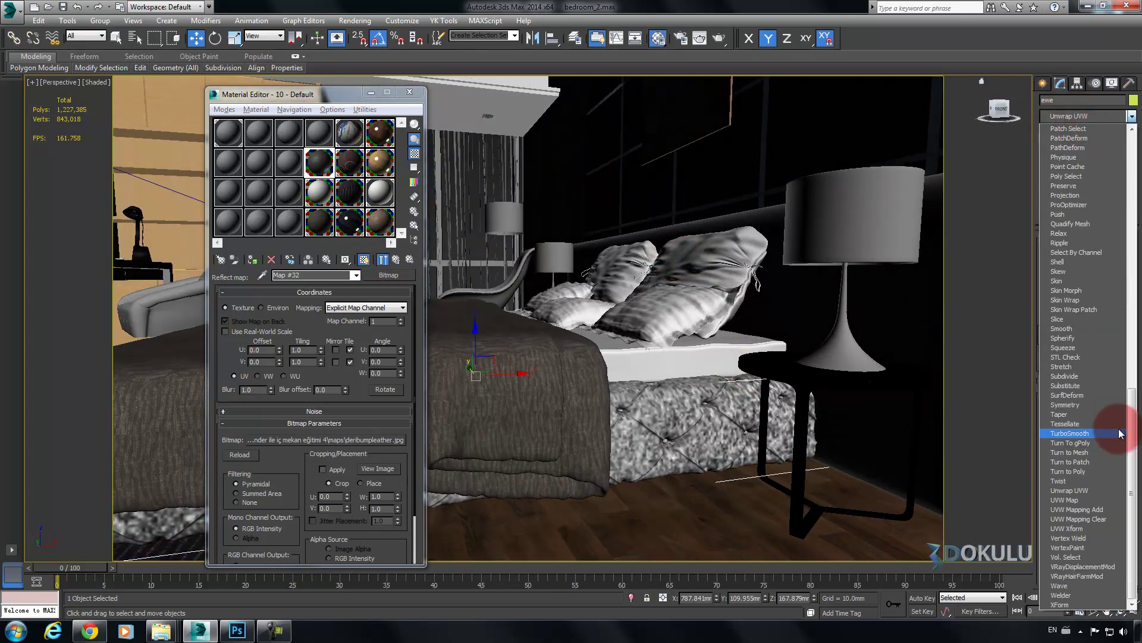
pyautogui.click(1086, 500)
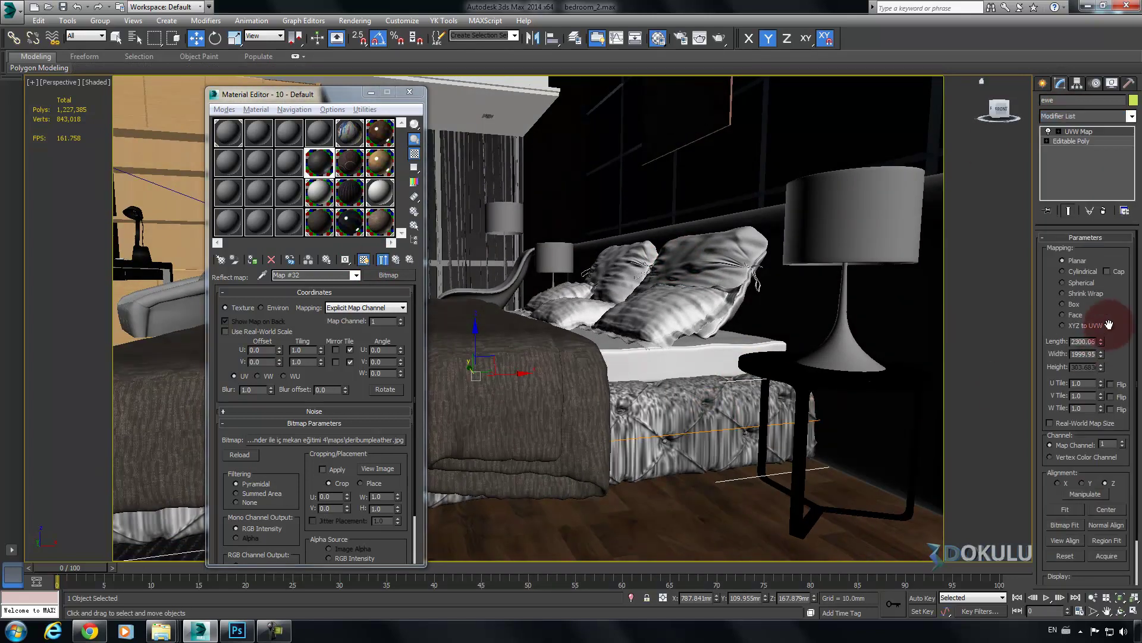
pyautogui.click(1066, 305)
pyautogui.keyDown('alt'); pyautogui.moveTo(804, 344); pyautogui.dragTo(802, 379, button='middle'); pyautogui.keyUp('alt')
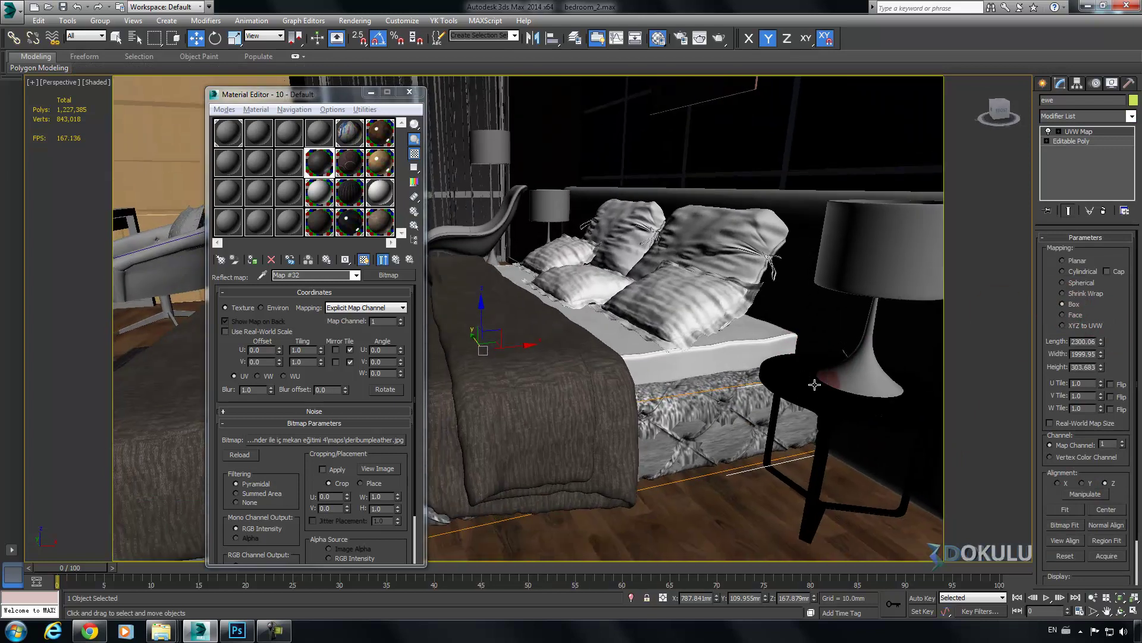
# Fit the bed base's UVW mapping to the proportions of the deribumpleather bitmap
pyautogui.click(1070, 527)
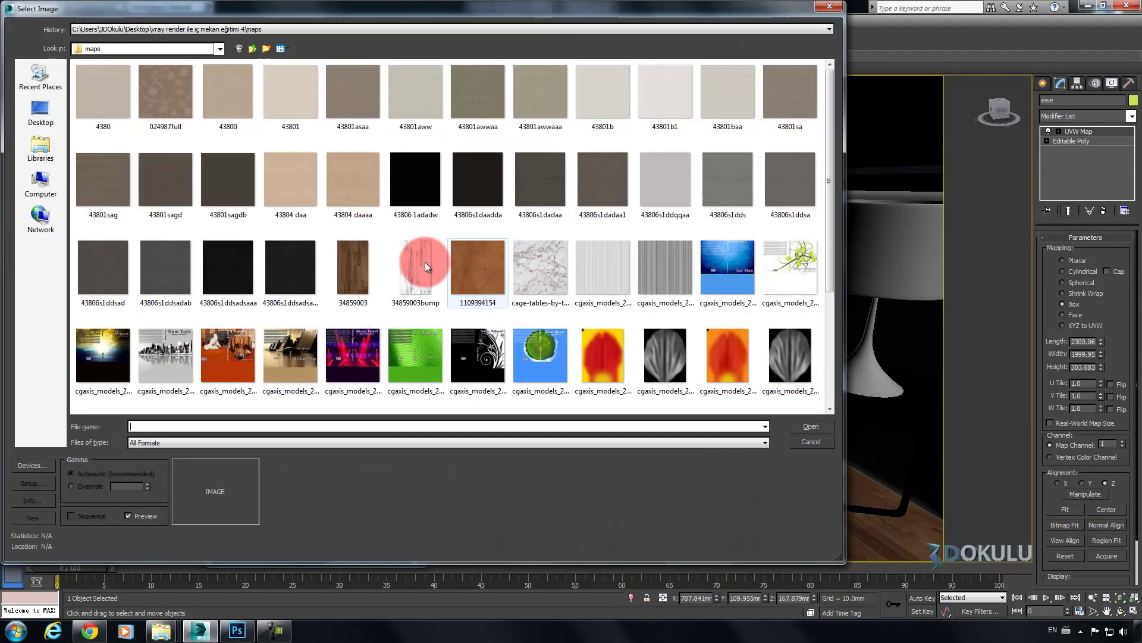
pyautogui.click(292, 272)
pyautogui.scroll(-3, 284, 269)
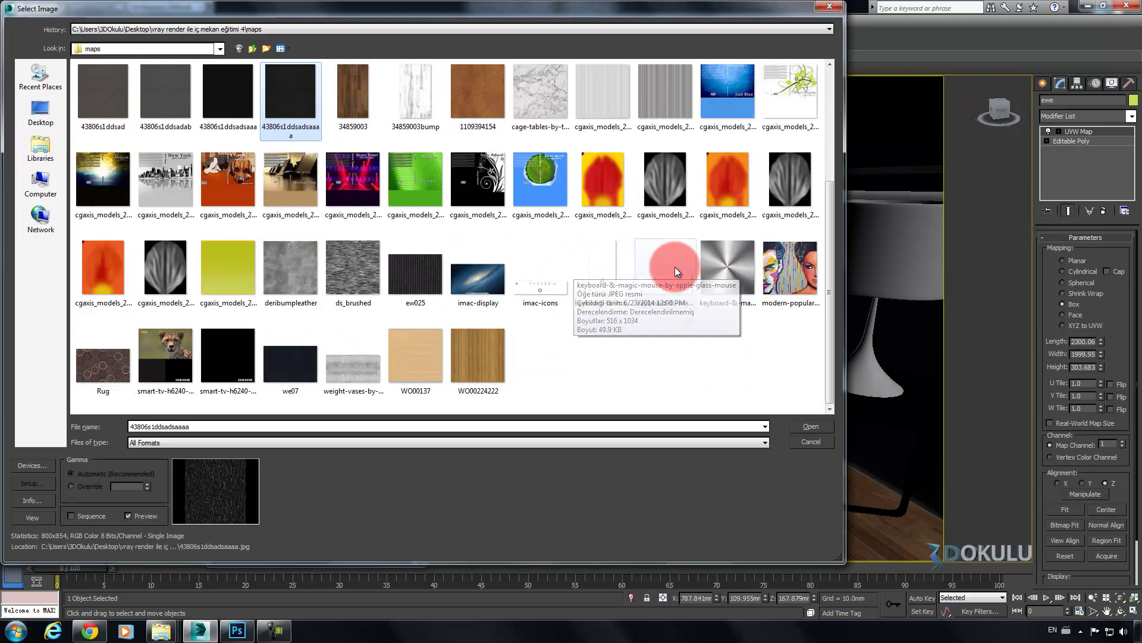
pyautogui.doubleClick(290, 269)
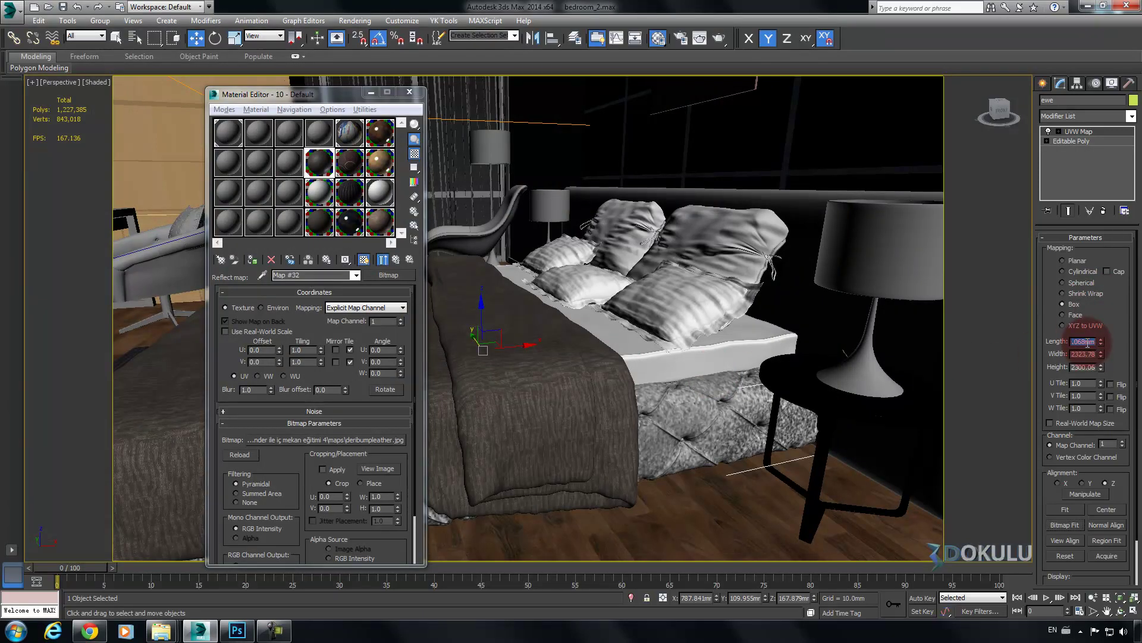
# Set the length, width and height of the bed base's box mapping to 800 mm
pyautogui.write('800')
pyautogui.press('Tab')
pyautogui.write('800')
pyautogui.press('Tab')
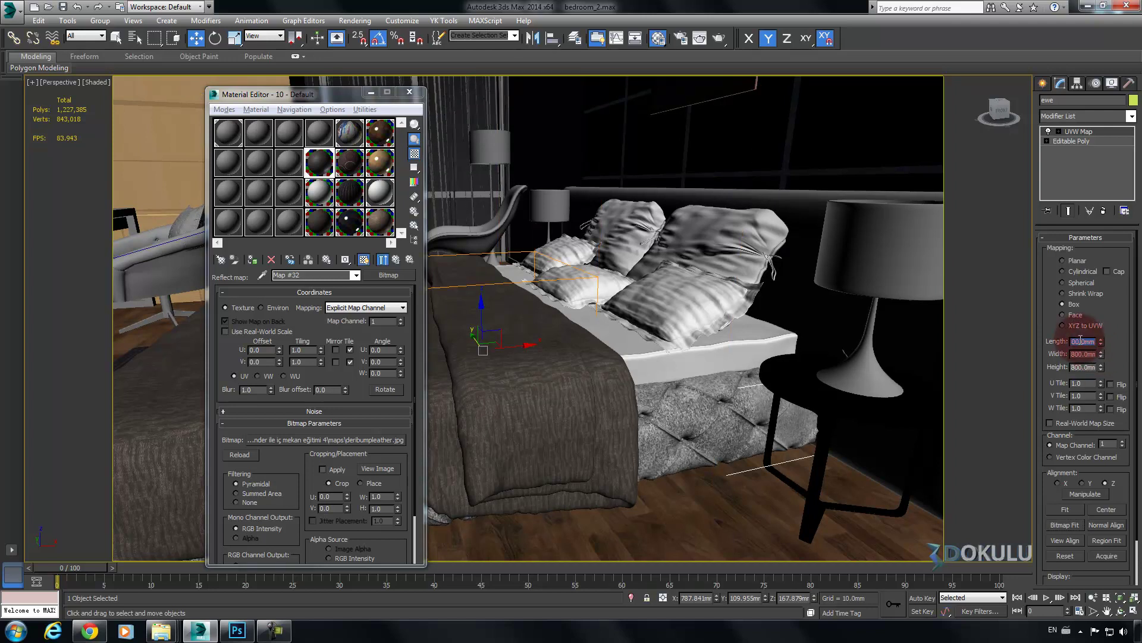
# Set the length, width and height of the bed base's box mapping to 200 mm
pyautogui.write('200')
pyautogui.press('Tab')
pyautogui.write('2')
pyautogui.moveTo(771, 337)
pyautogui.keyDown('alt'); pyautogui.mouseDown(button='middle')
pyautogui.moveTo(758, 317)
pyautogui.moveTo(769, 323)
pyautogui.moveTo(816, 288)
pyautogui.moveTo(805, 338)
pyautogui.moveTo(773, 332)
pyautogui.moveTo(739, 229)
pyautogui.moveTo(642, 259)
pyautogui.moveTo(780, 322)
pyautogui.mouseUp(button='middle'); pyautogui.keyUp('alt')
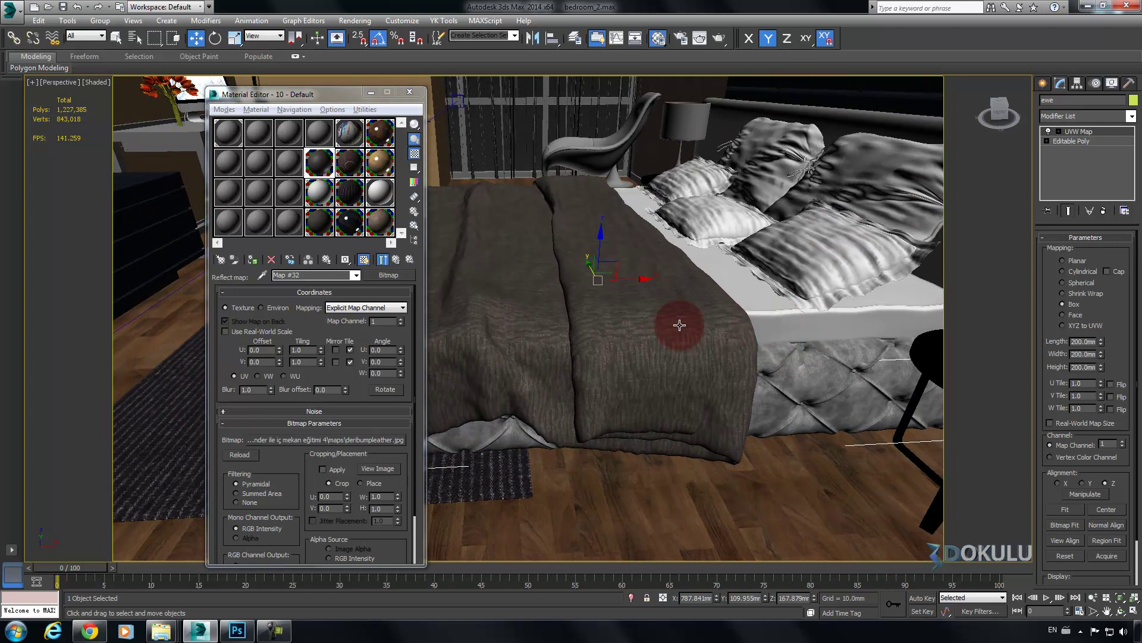
# Change the 10 - Default leather material's diffuse colour to dark brown, judging it in an enlarged preview
pyautogui.click(319, 163)
pyautogui.doubleClick(322, 164)
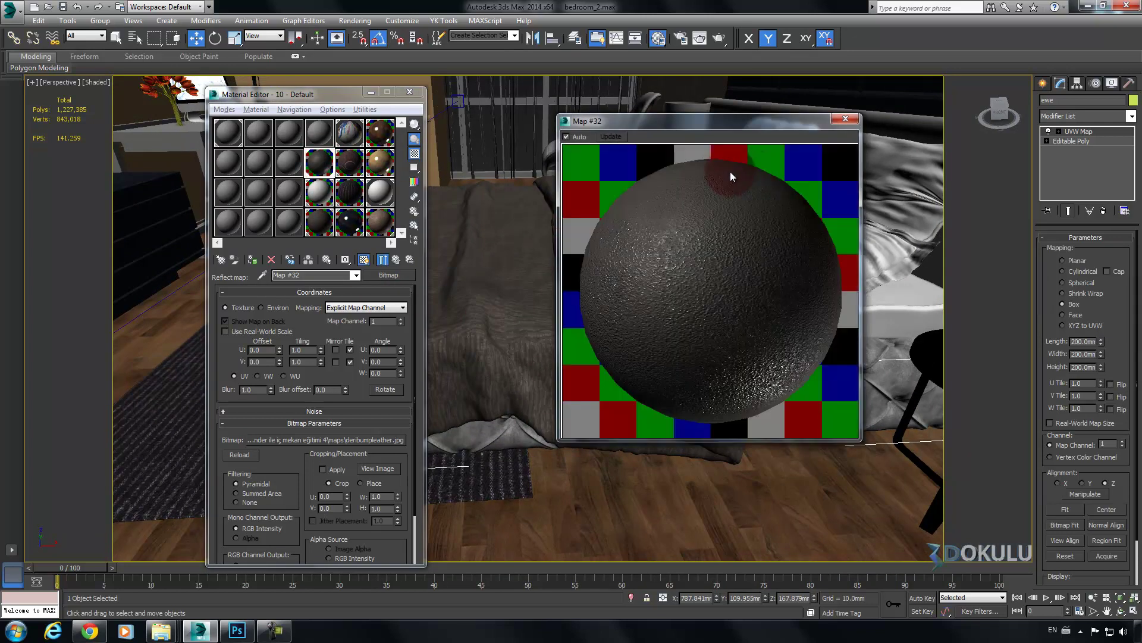
pyautogui.click(395, 260)
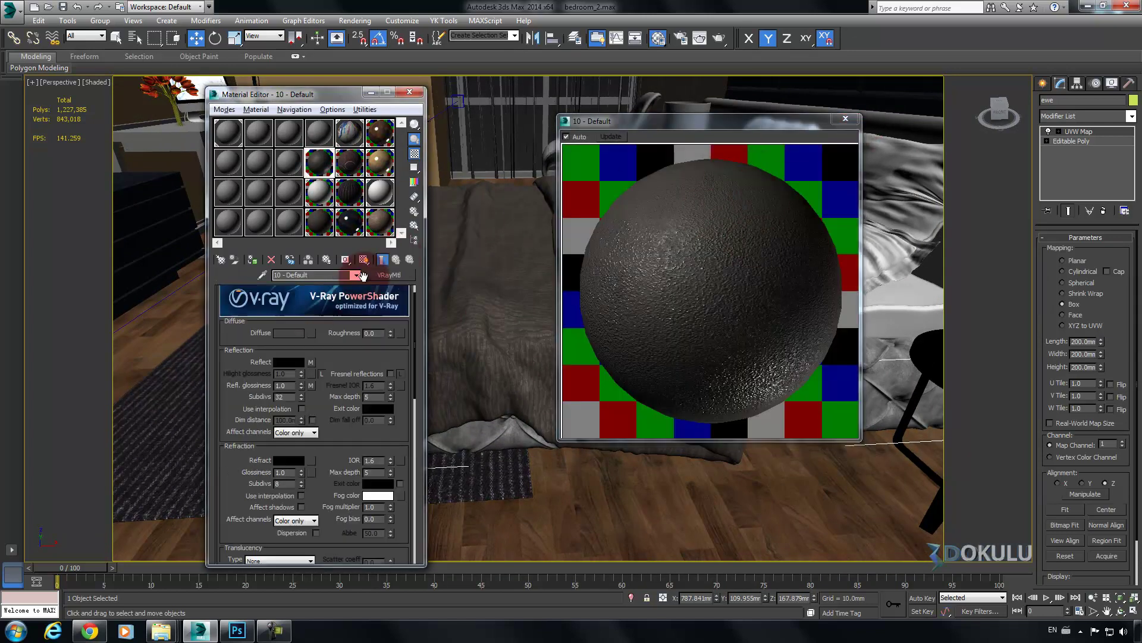
pyautogui.click(289, 333)
pyautogui.click(341, 91)
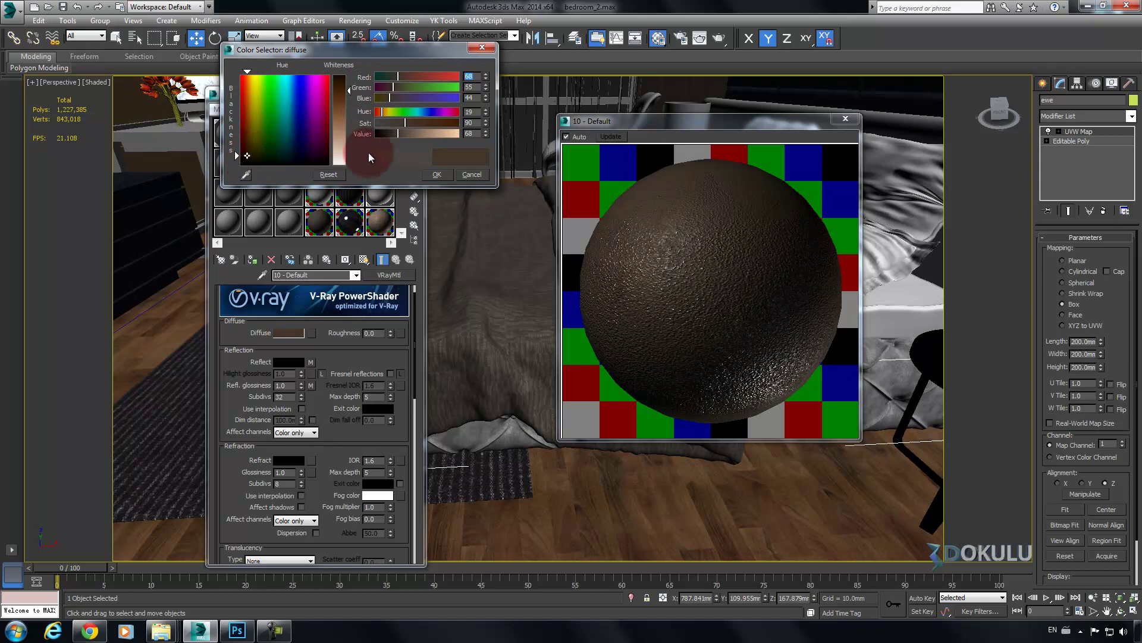
pyautogui.click(437, 174)
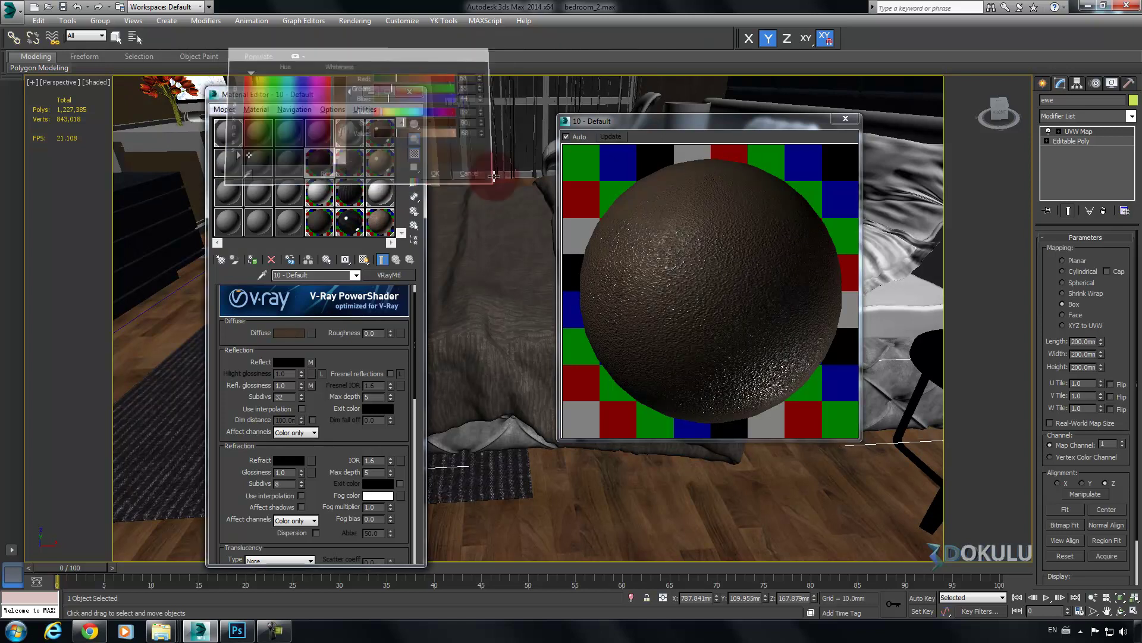
pyautogui.click(850, 120)
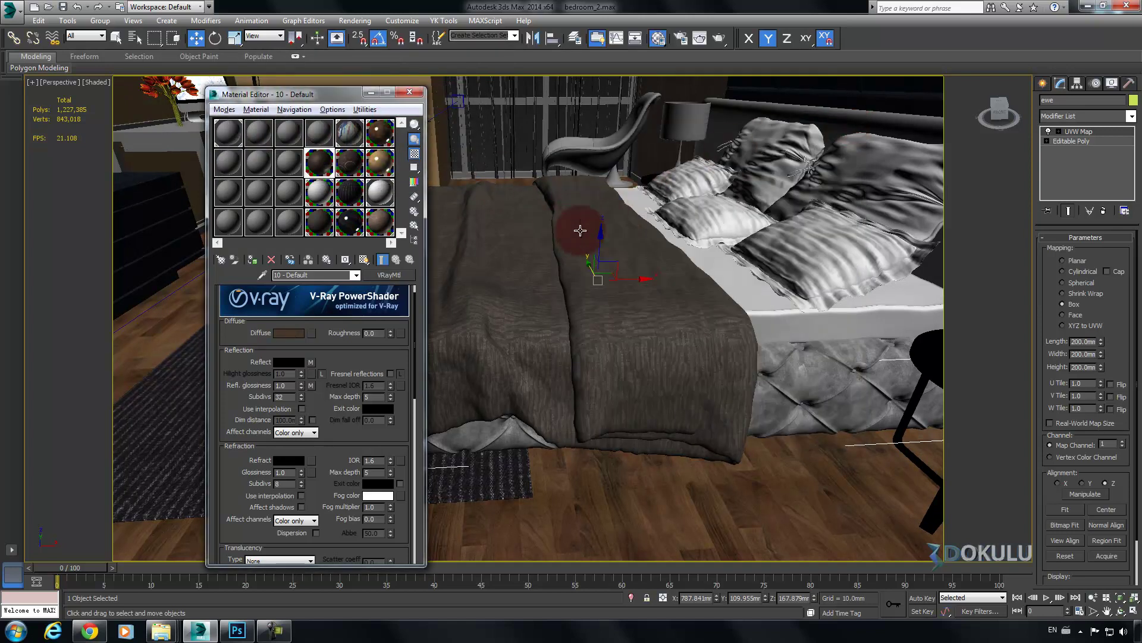
# Rename the 10 - Default bed leather material as yatakderi
pyautogui.keyDown('alt'); pyautogui.moveTo(515, 239); pyautogui.dragTo(600, 271, button='middle'); pyautogui.keyUp('alt')
pyautogui.scroll(4, 555, 263)
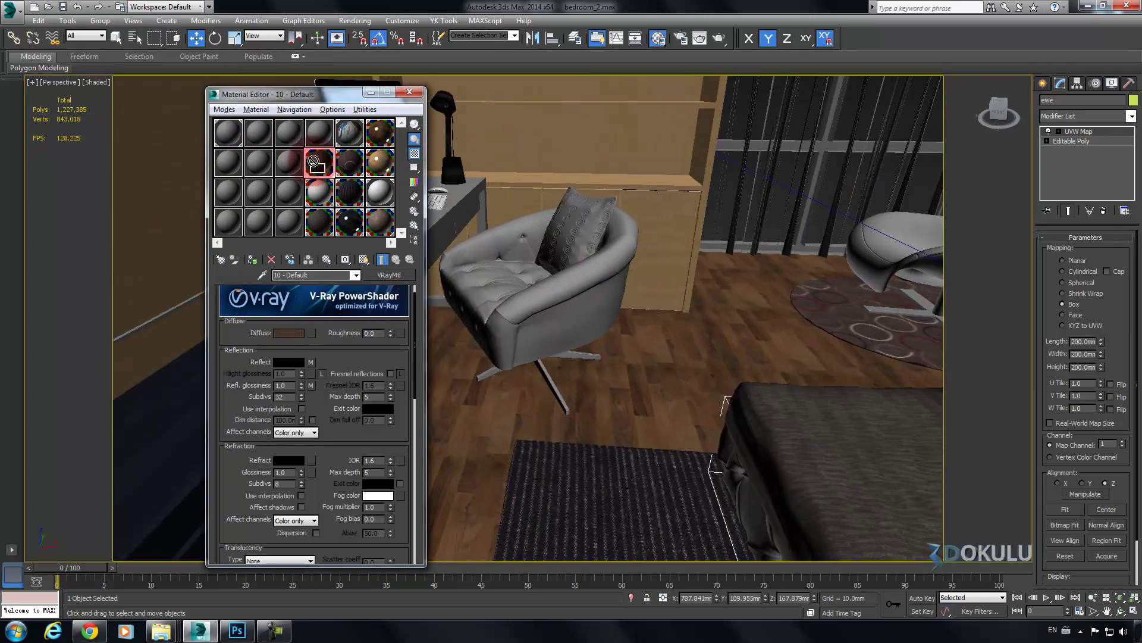
pyautogui.click(320, 275)
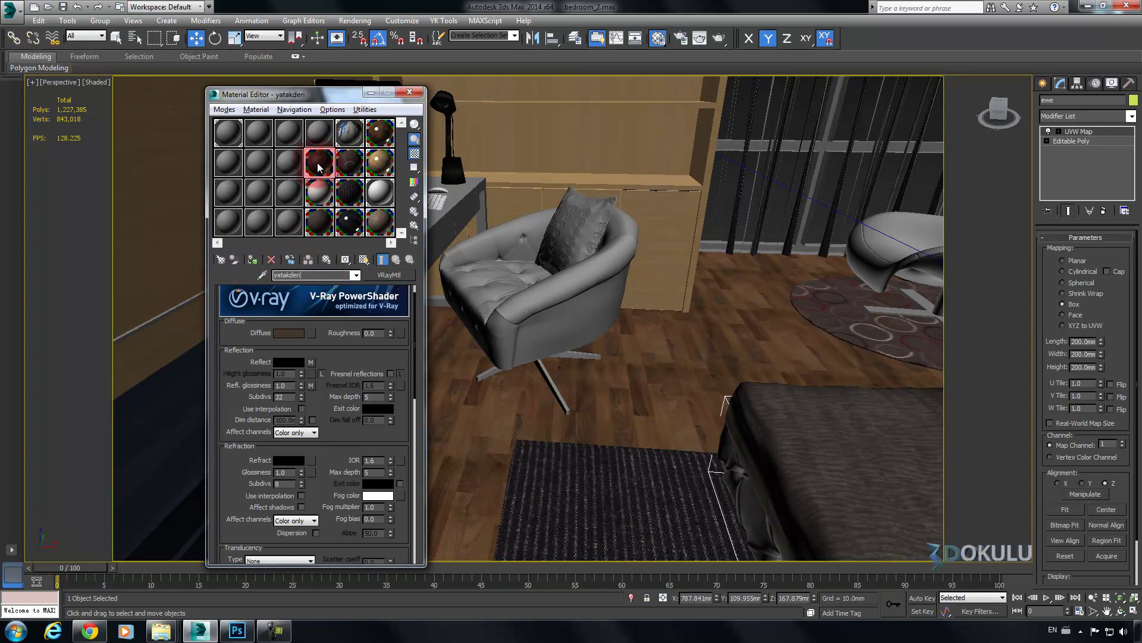
# Copy the yatakderi material to the sample slot above it and name the copy koltuk
pyautogui.click(319, 134)
pyautogui.moveTo(307, 275); pyautogui.dragTo(204, 277)
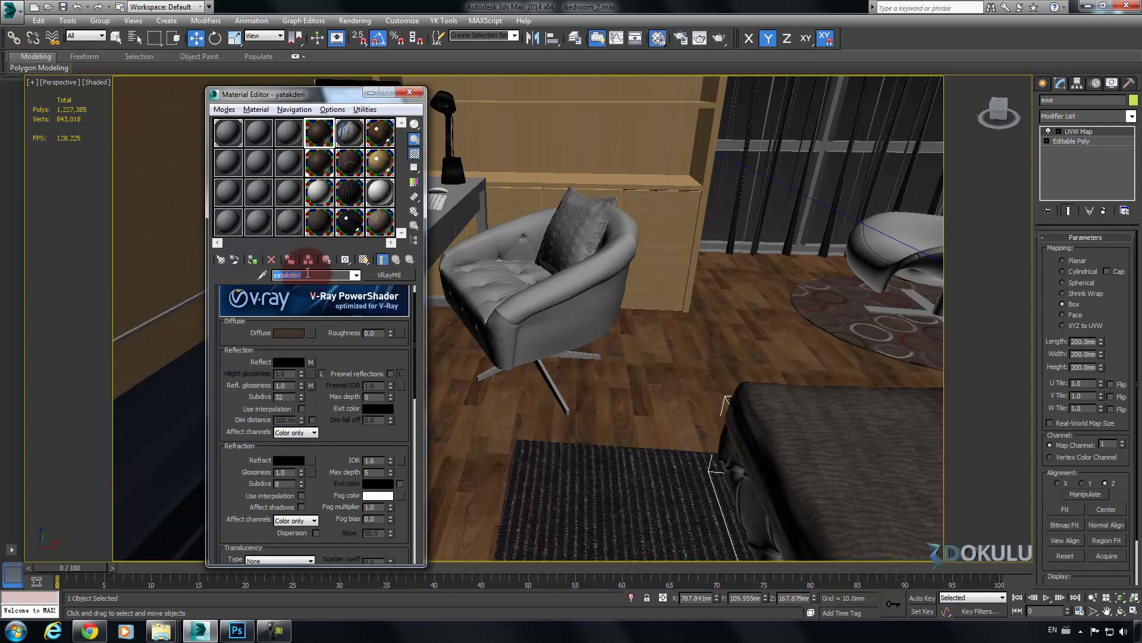
pyautogui.click(215, 284)
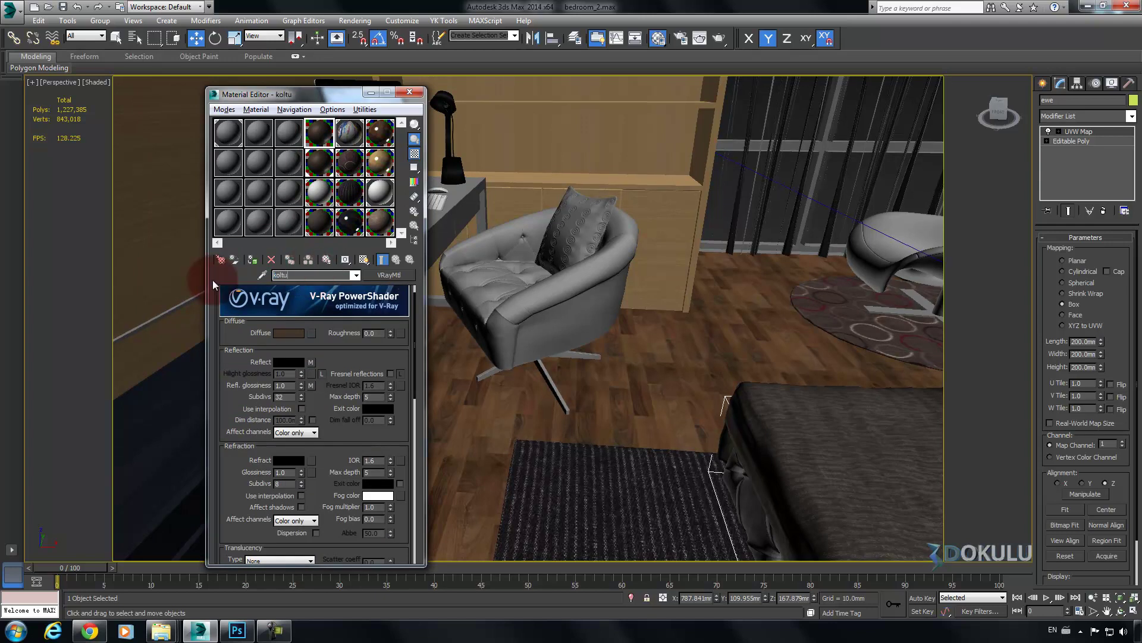
pyautogui.click(289, 333)
pyautogui.click(252, 159)
pyautogui.click(437, 174)
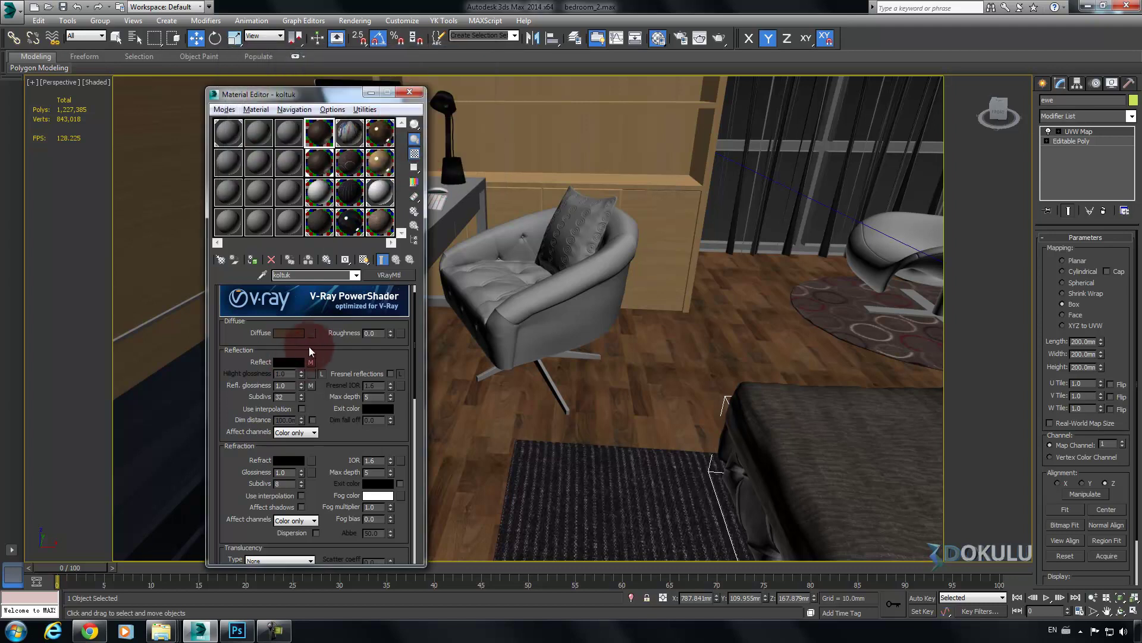
pyautogui.click(316, 333)
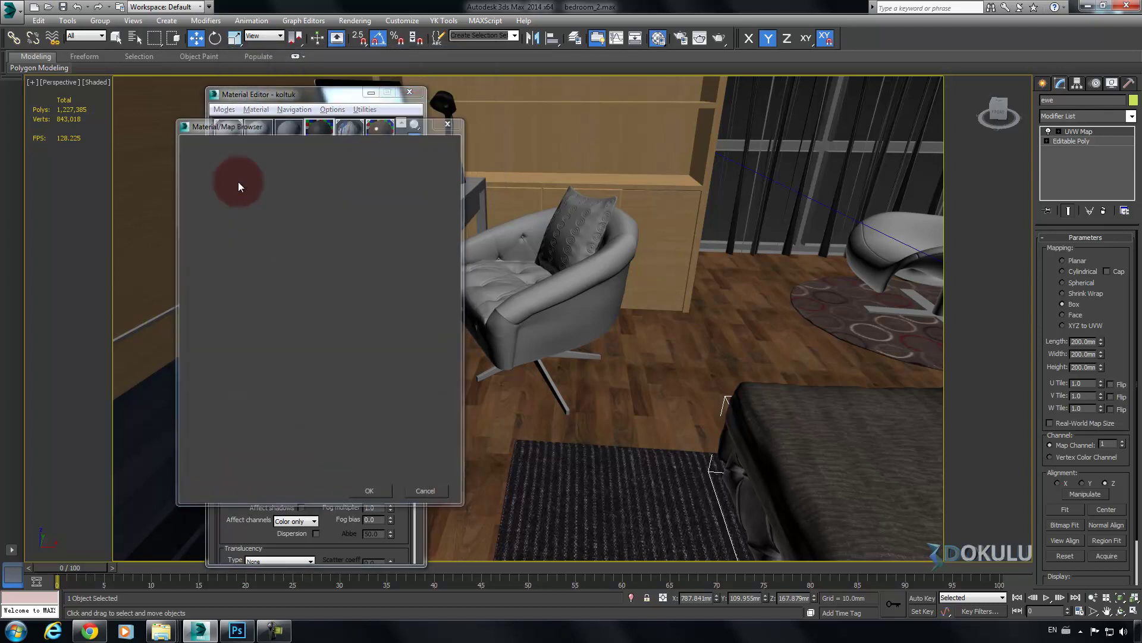
pyautogui.doubleClick(238, 181)
pyautogui.click(469, 269)
pyautogui.doubleClick(469, 270)
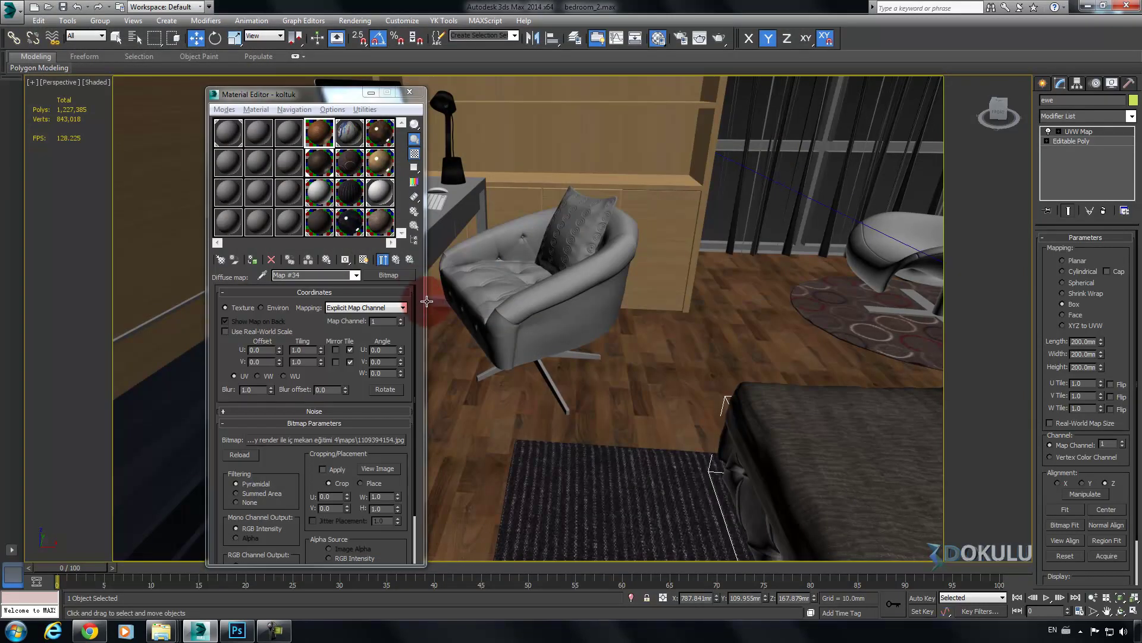
pyautogui.click(382, 473)
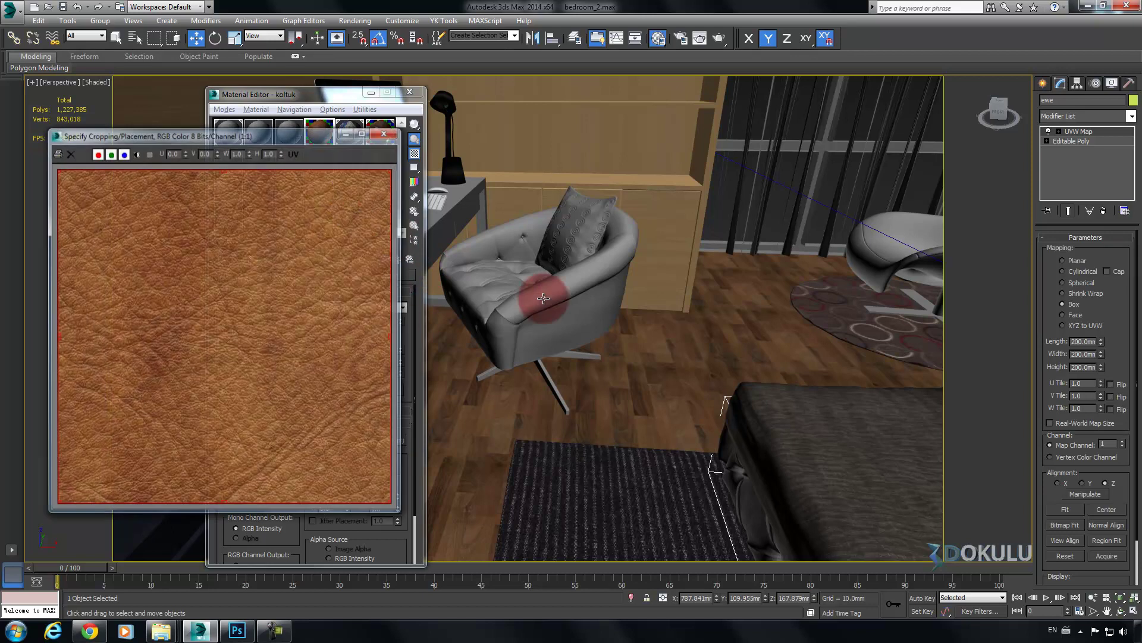
pyautogui.click(386, 132)
# Assign the koltuk material to the desk armchair and show its diffuse map in the viewport
pyautogui.click(591, 277)
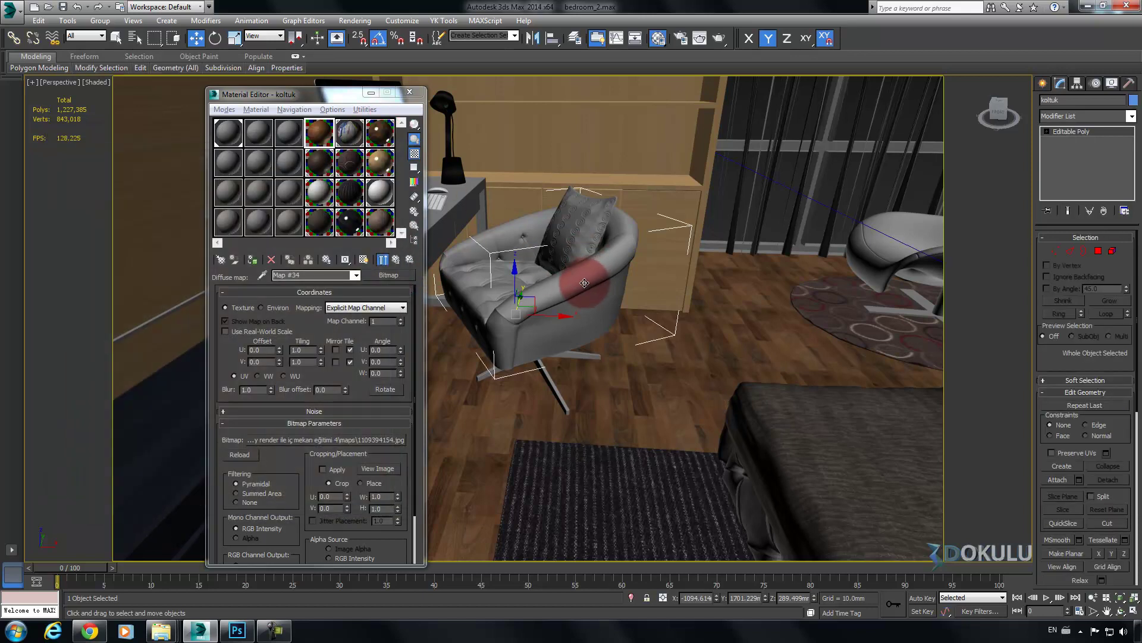
pyautogui.press('F4')
pyautogui.press('F4')
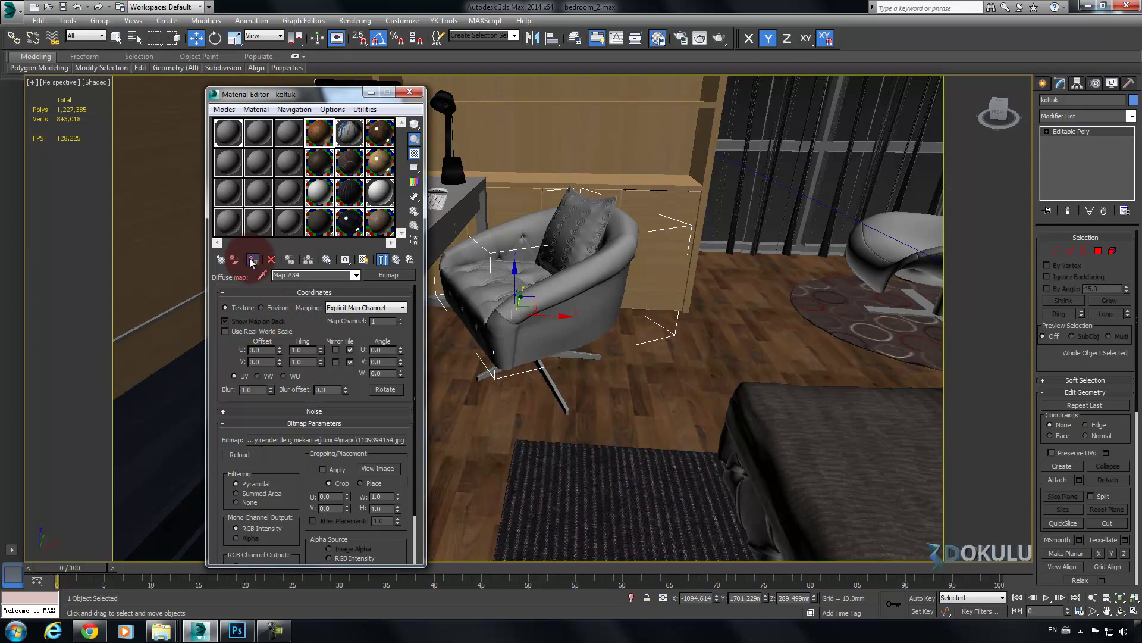
pyautogui.moveTo(351, 383); pyautogui.dragTo(393, 265)
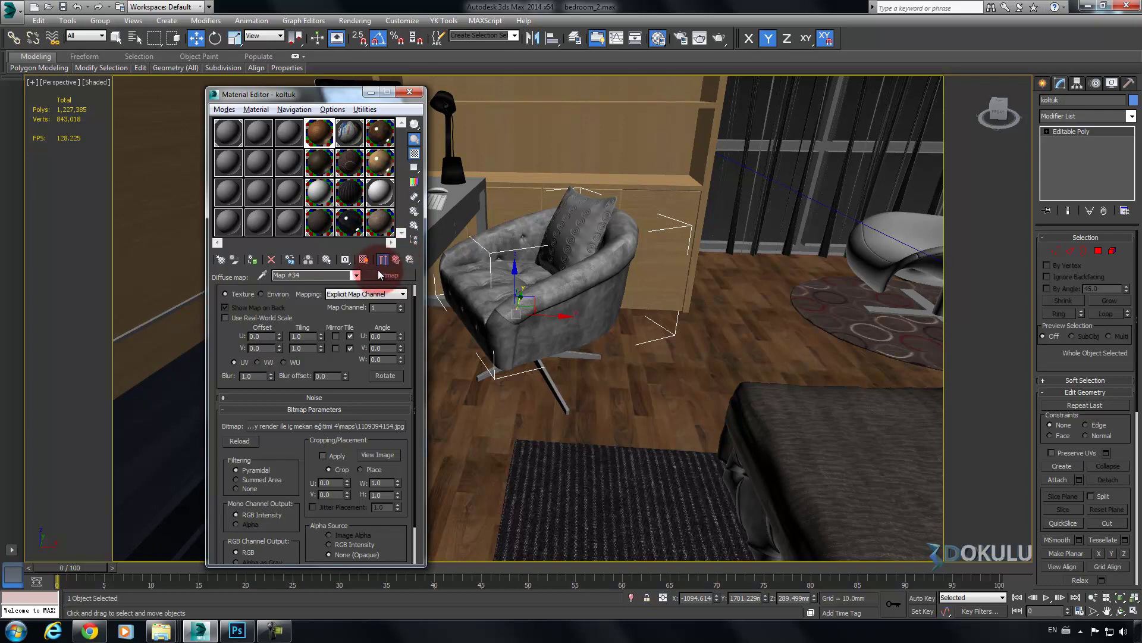
pyautogui.click(364, 260)
# Examine the leather texture on the desk armchair from several angles and distances
pyautogui.keyDown('alt'); pyautogui.moveTo(556, 306); pyautogui.dragTo(578, 350, button='middle'); pyautogui.keyUp('alt')
pyautogui.scroll(5, 538, 305)
pyautogui.scroll(-6, 542, 307)
pyautogui.scroll(5, 582, 340)
pyautogui.moveTo(569, 228); pyautogui.dragTo(660, 363, button='middle')
pyautogui.keyDown('alt'); pyautogui.moveTo(660, 362); pyautogui.dragTo(587, 291, button='middle'); pyautogui.keyUp('alt')
pyautogui.moveTo(587, 291); pyautogui.dragTo(598, 321, button='middle')
pyautogui.keyDown('alt'); pyautogui.moveTo(599, 321); pyautogui.dragTo(609, 267, button='middle'); pyautogui.keyUp('alt')
pyautogui.scroll(-5, 616, 258)
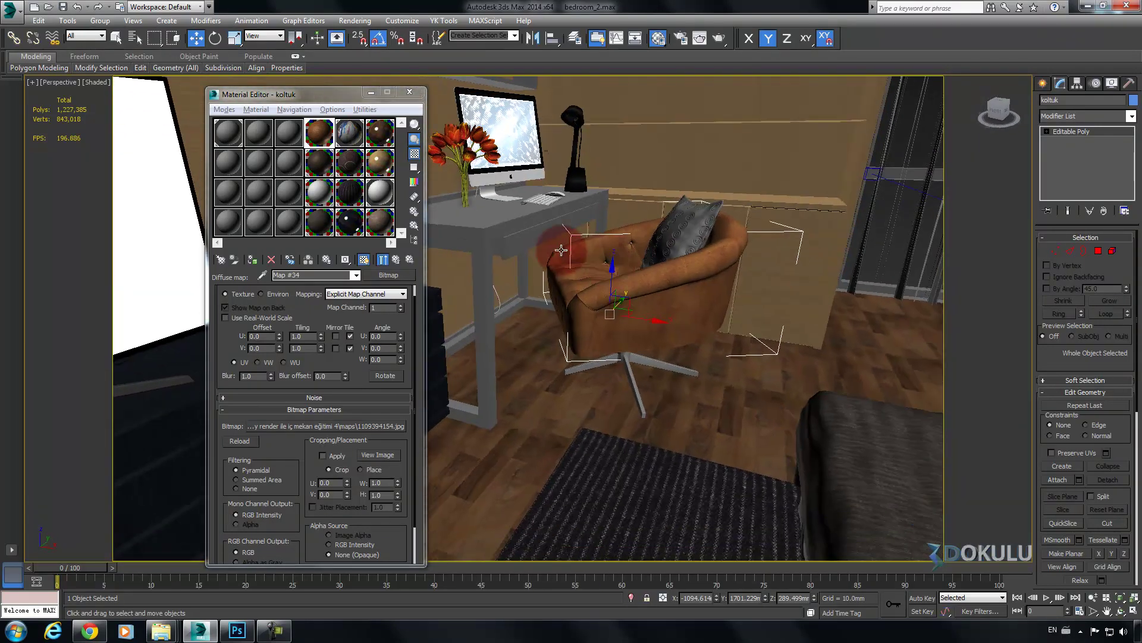
# Change the 21 - Default material's type to VRayMtl
pyautogui.click(288, 221)
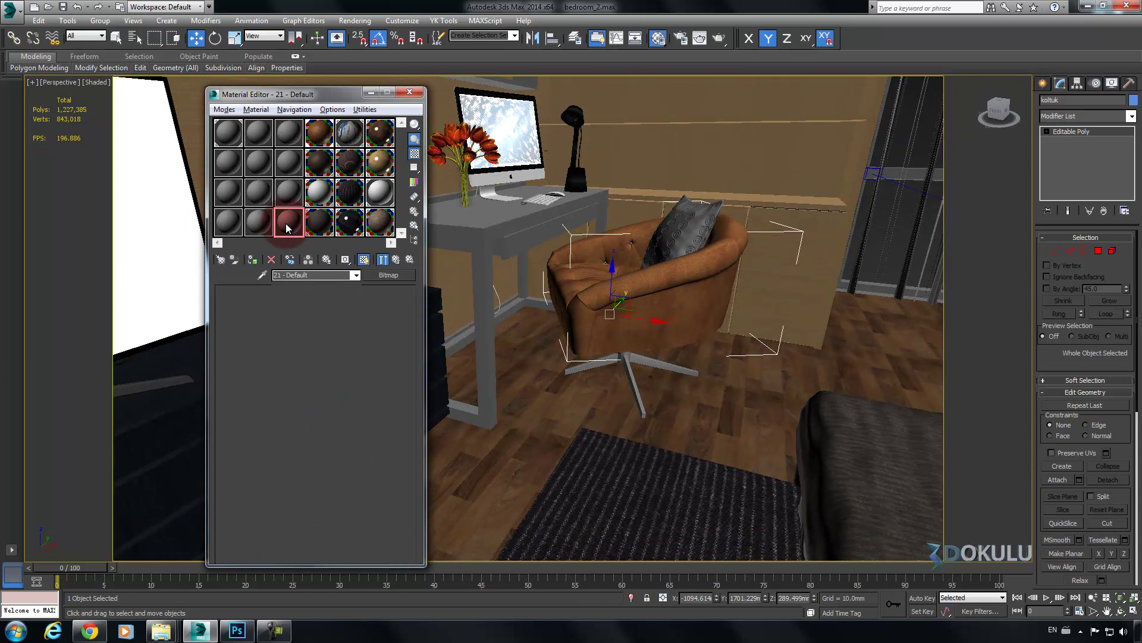
pyautogui.click(319, 141)
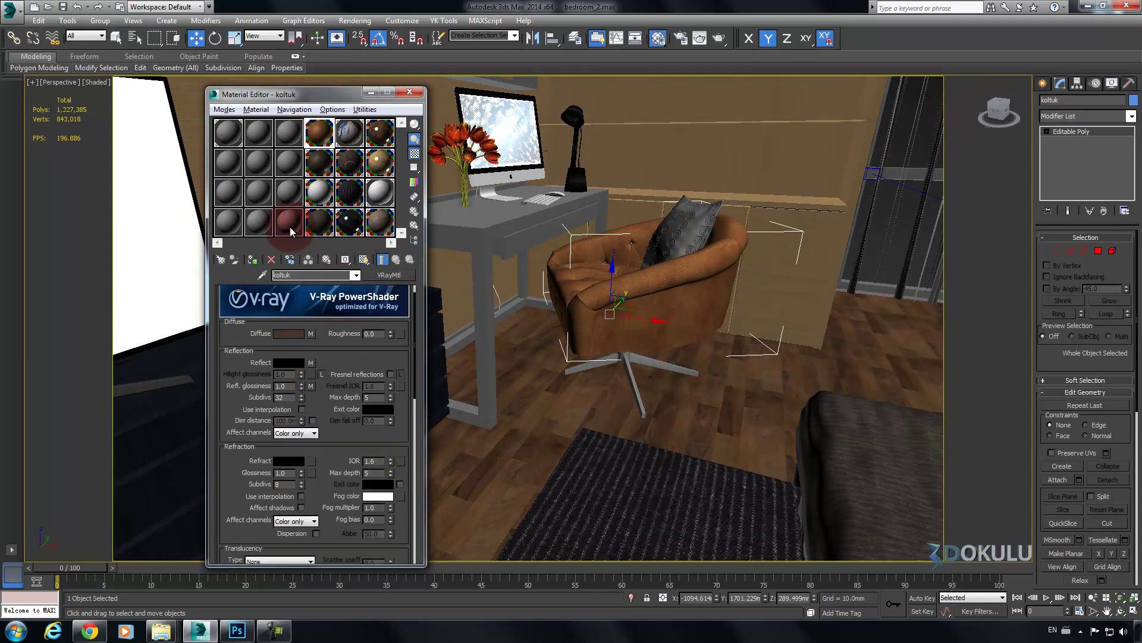
pyautogui.click(292, 224)
pyautogui.click(389, 277)
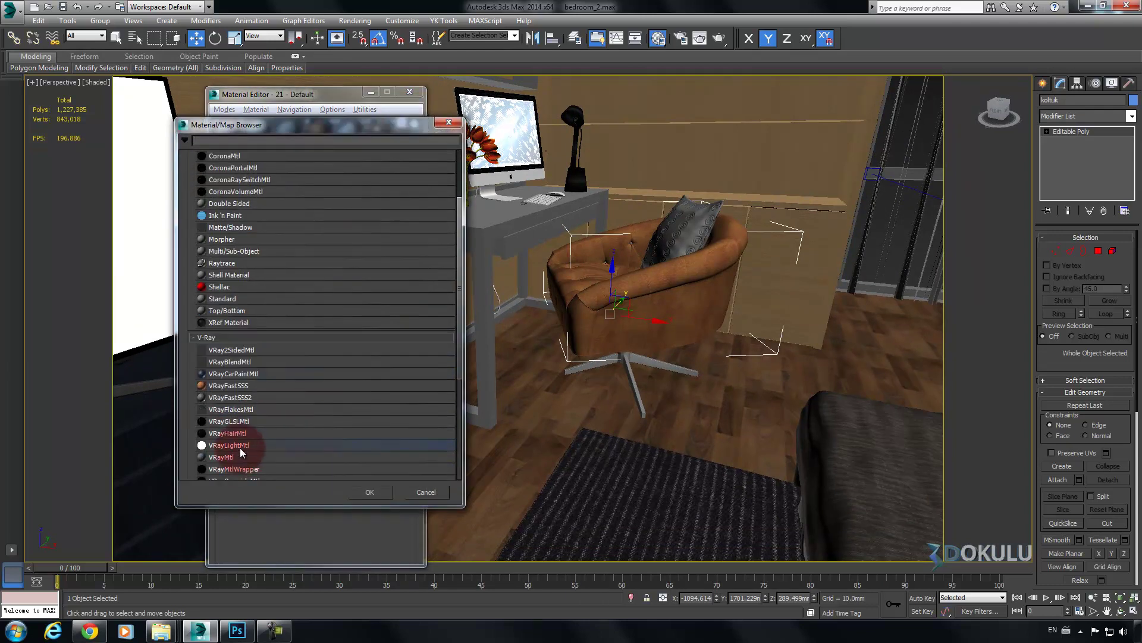
pyautogui.doubleClick(217, 455)
# Give the 21 - Default material a darker grey diffuse colour and a near-white reflection colour
pyautogui.click(289, 354)
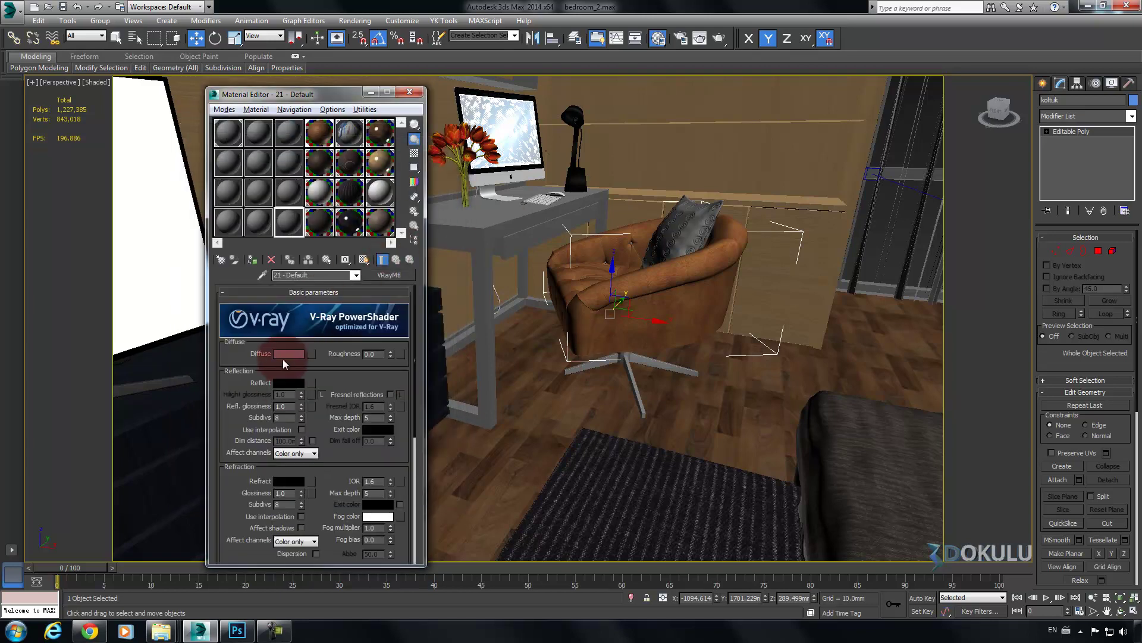
pyautogui.click(352, 112)
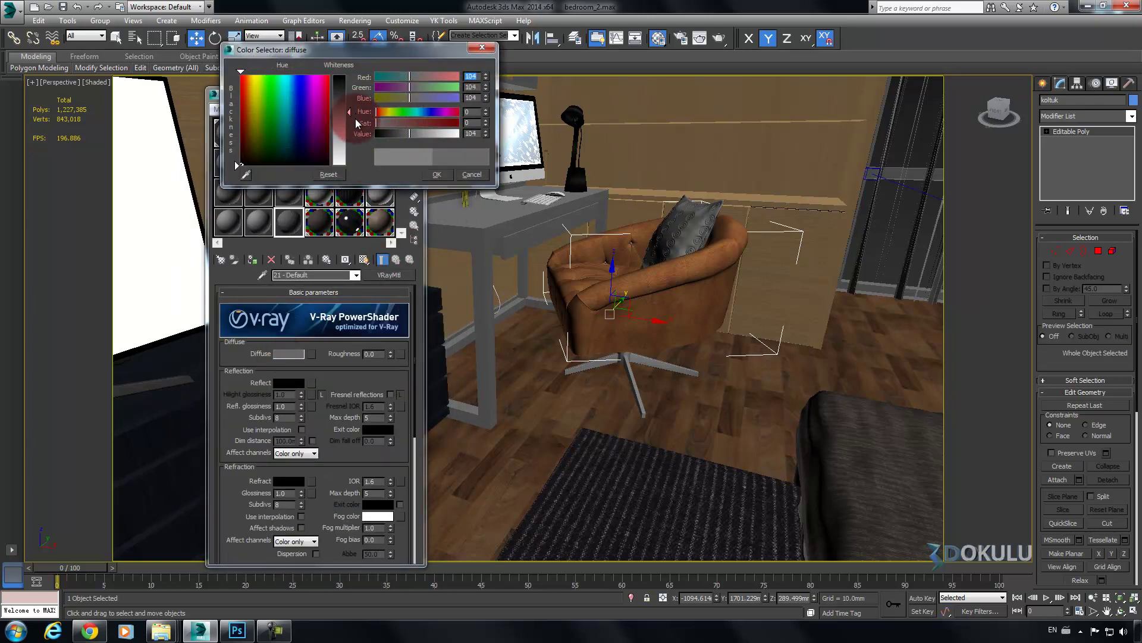
pyautogui.click(438, 174)
pyautogui.click(294, 381)
pyautogui.moveTo(349, 152); pyautogui.dragTo(351, 158)
pyautogui.click(426, 176)
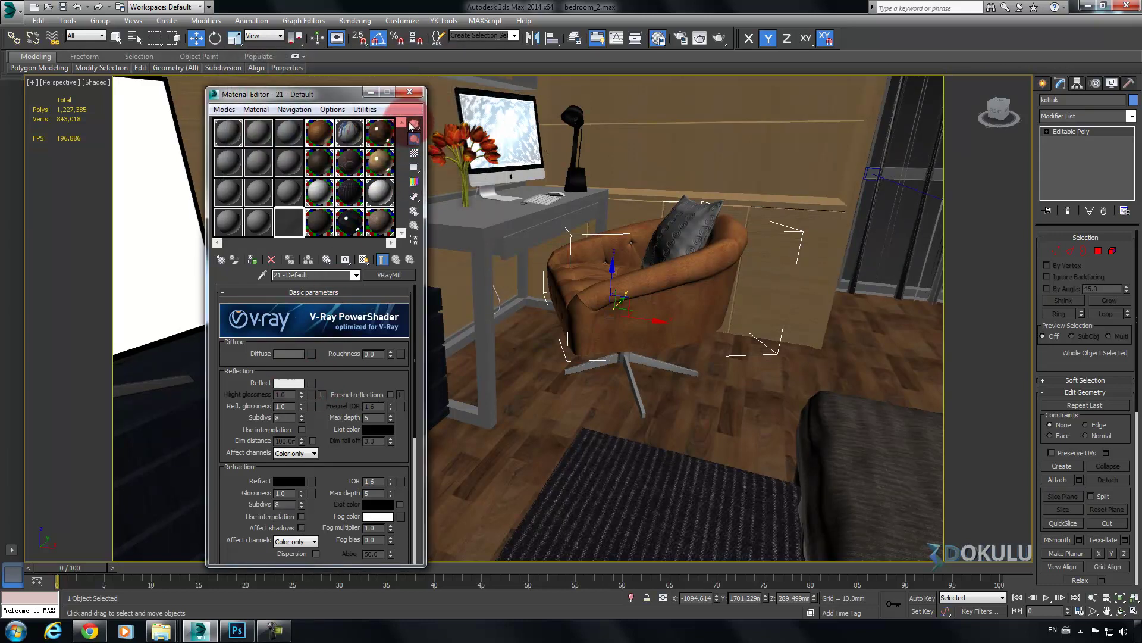
# Set the 21 - Default material's reflection glossiness to 0.9, checking it in an enlarged preview with a checkered background
pyautogui.click(414, 153)
pyautogui.doubleClick(288, 221)
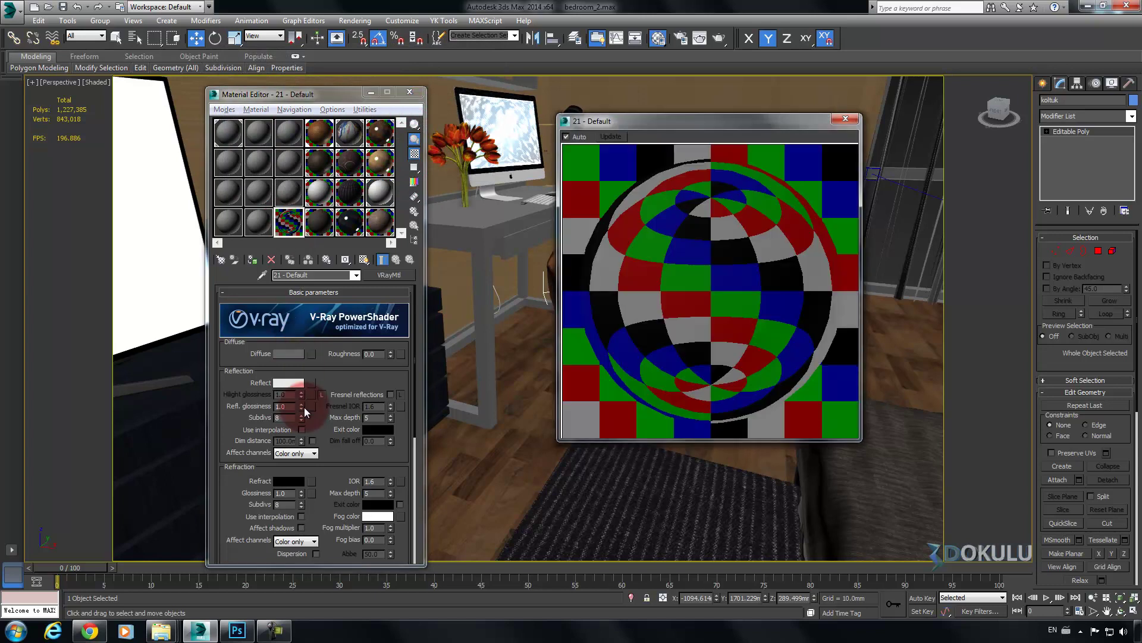
pyautogui.click(302, 408)
pyautogui.moveTo(283, 406); pyautogui.dragTo(356, 406)
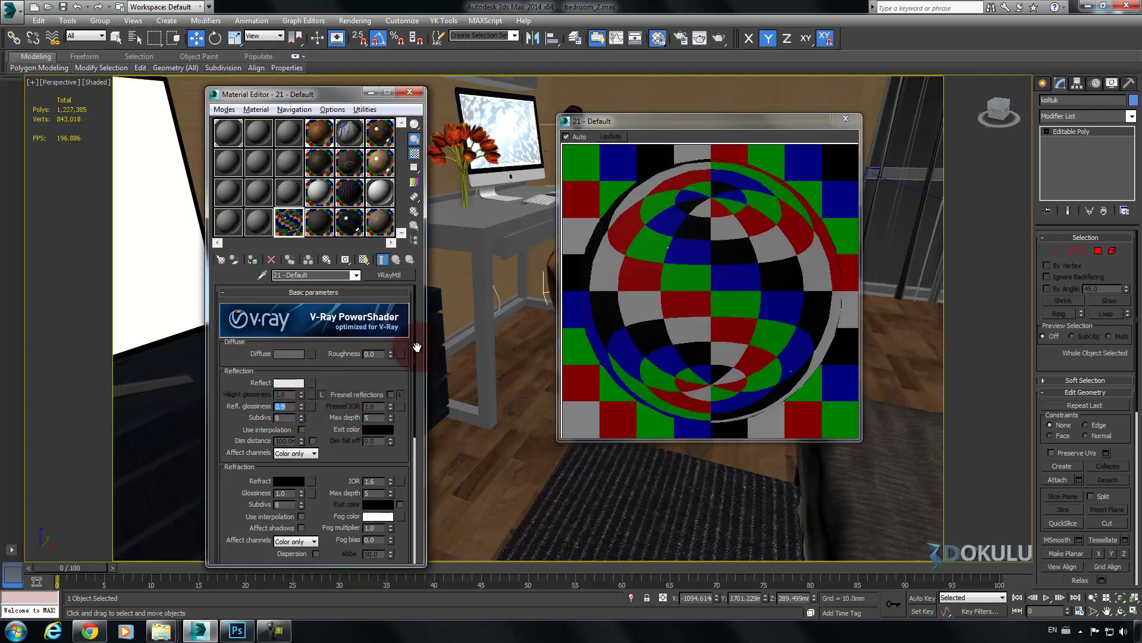
pyautogui.click(289, 366)
pyautogui.click(846, 119)
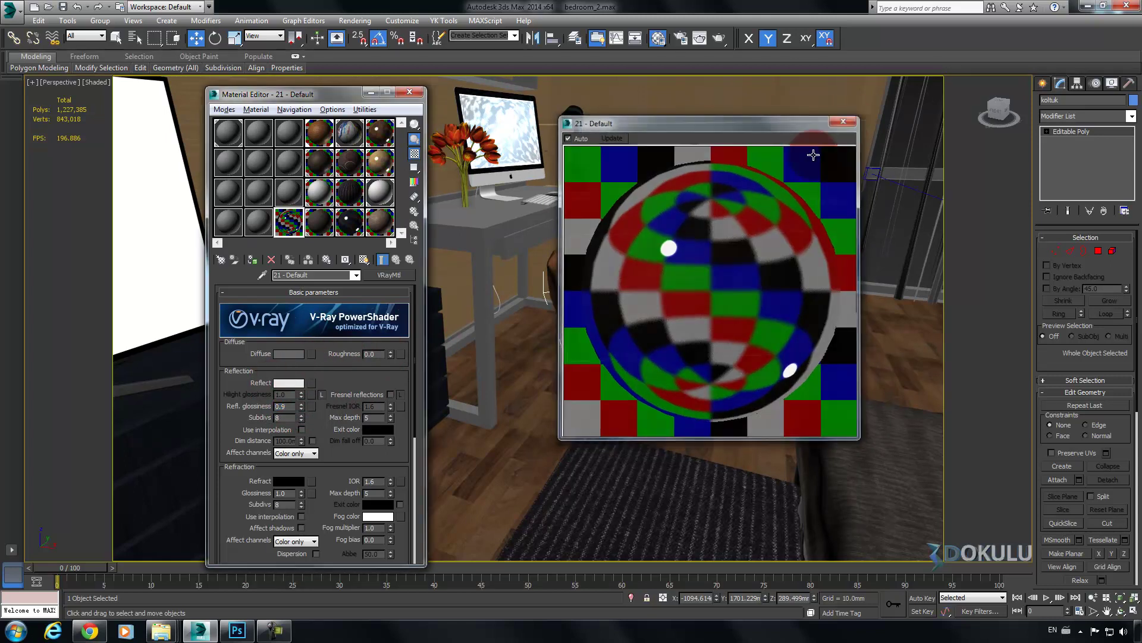
# Assign the 21 - Default metal material to the armchair's swivel base
pyautogui.click(658, 355)
pyautogui.keyDown('alt'); pyautogui.moveTo(658, 355); pyautogui.dragTo(395, 327, button='middle'); pyautogui.keyUp('alt')
pyautogui.click(252, 260)
# Set the 21 - Default metal material's reflection subdivisions to 16 and assign the material to the lounge chair's cross-shaped base
pyautogui.click(279, 425)
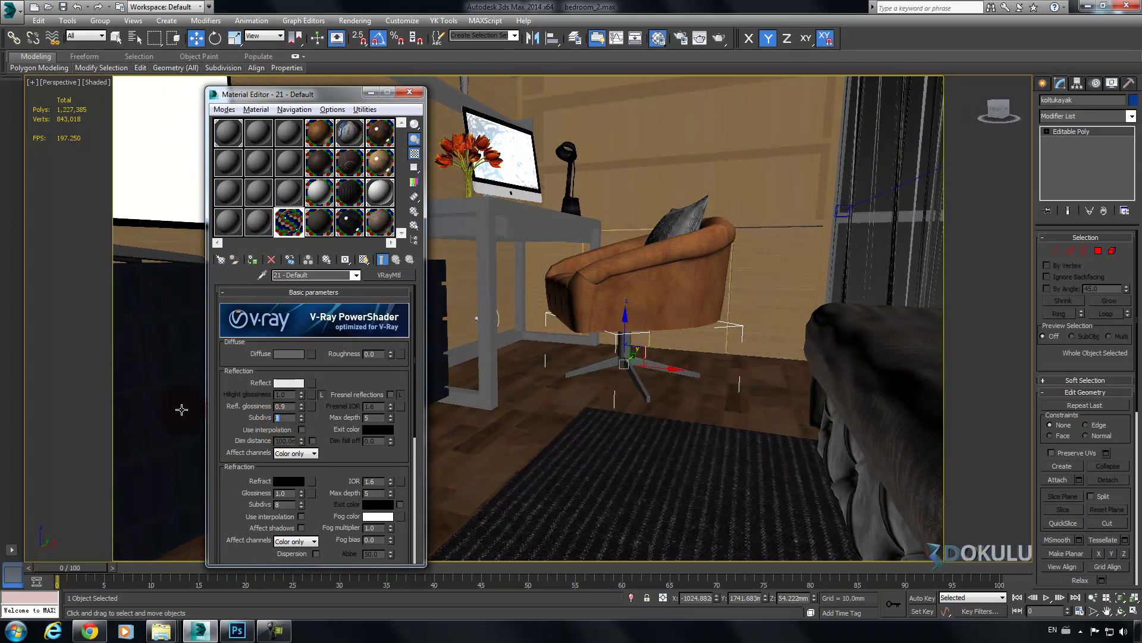
pyautogui.click(285, 417)
pyautogui.keyDown('alt'); pyautogui.moveTo(605, 326); pyautogui.dragTo(561, 351, button='middle'); pyautogui.keyUp('alt')
pyautogui.scroll(-3, 561, 351)
pyautogui.moveTo(707, 334); pyautogui.dragTo(635, 353, button='middle')
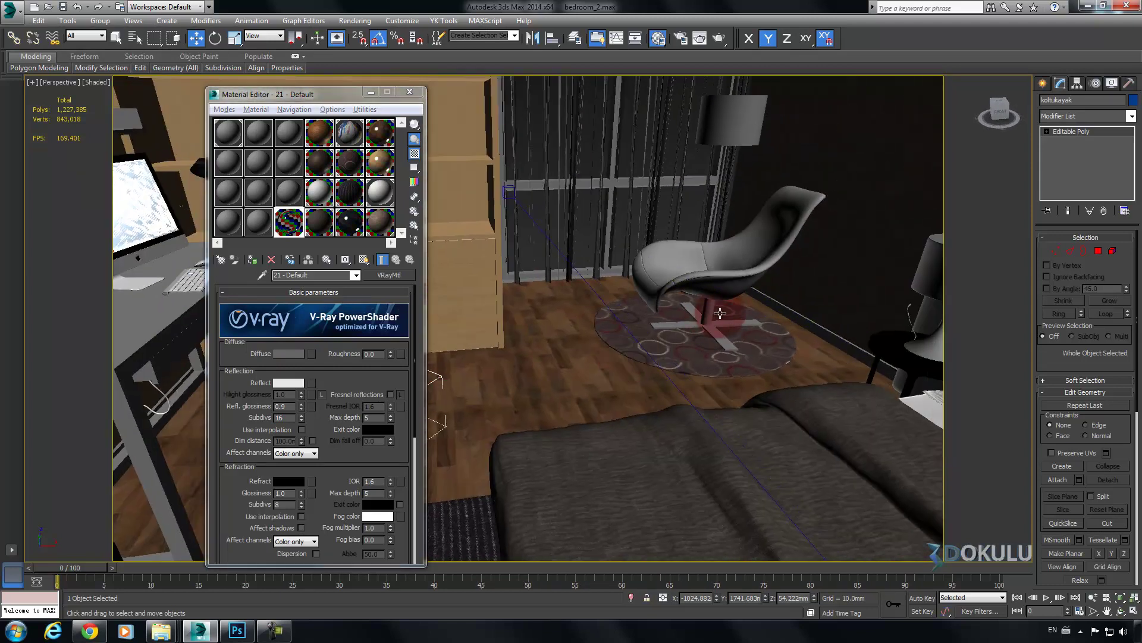
pyautogui.scroll(3, 719, 314)
pyautogui.click(709, 307)
pyautogui.click(253, 259)
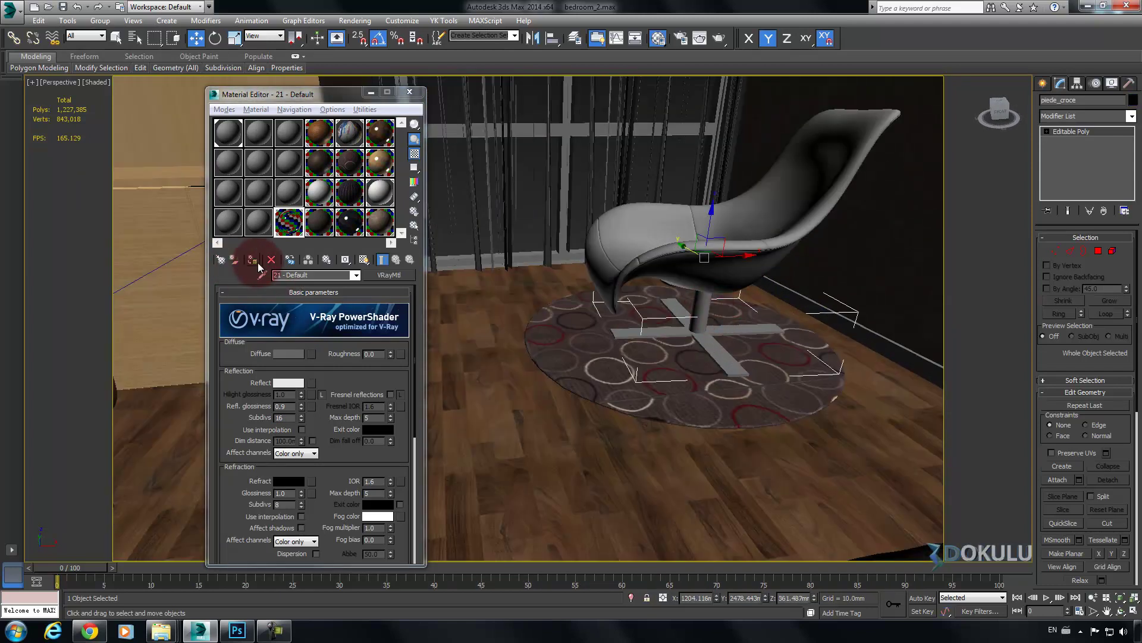
pyautogui.click(462, 261)
pyautogui.keyDown('alt'); pyautogui.moveTo(461, 261); pyautogui.dragTo(586, 273, button='middle'); pyautogui.keyUp('alt')
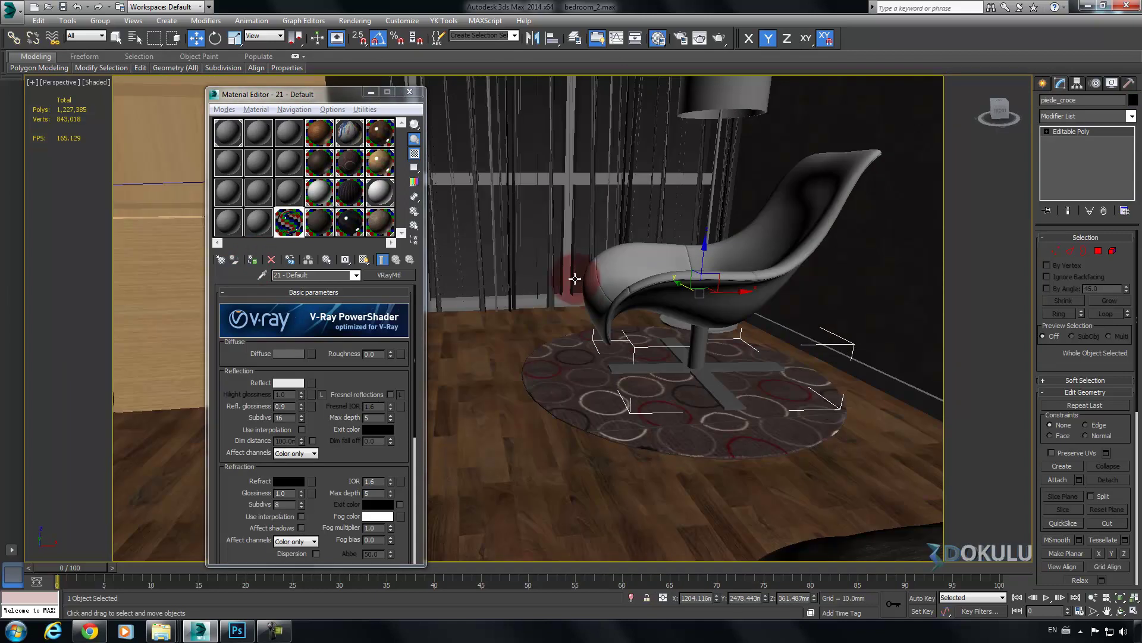
# Copy the yastik material into the neighbouring unused sample slot and rename the copy koltuk2
pyautogui.click(322, 191)
pyautogui.moveTo(324, 190); pyautogui.dragTo(289, 192)
pyautogui.click(316, 279)
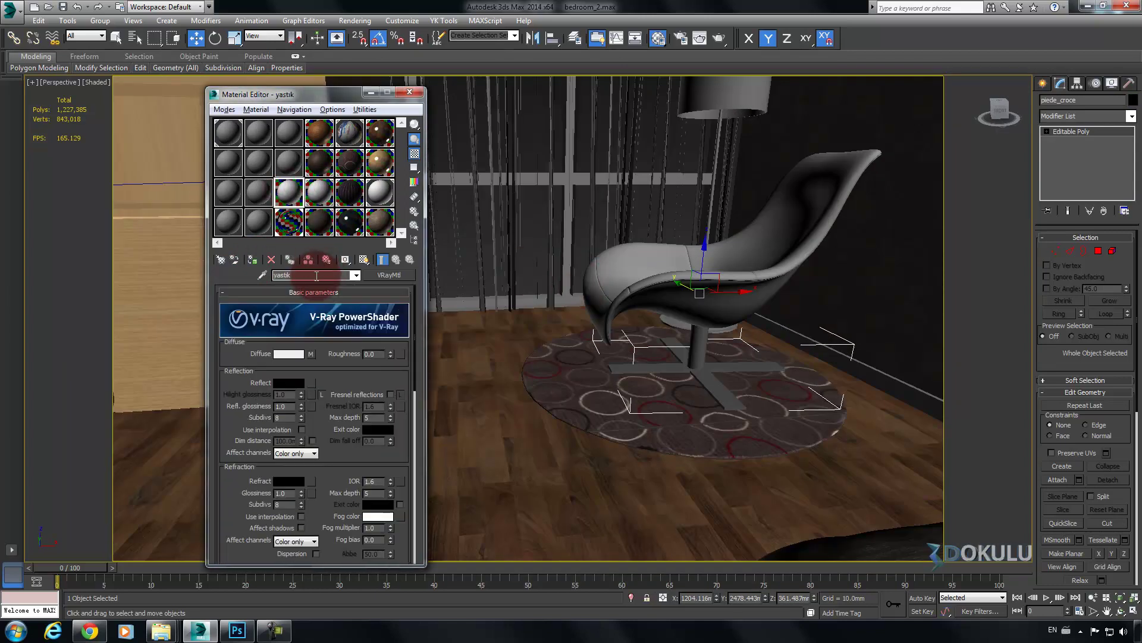
pyautogui.write('koltuk2')
pyautogui.click(311, 347)
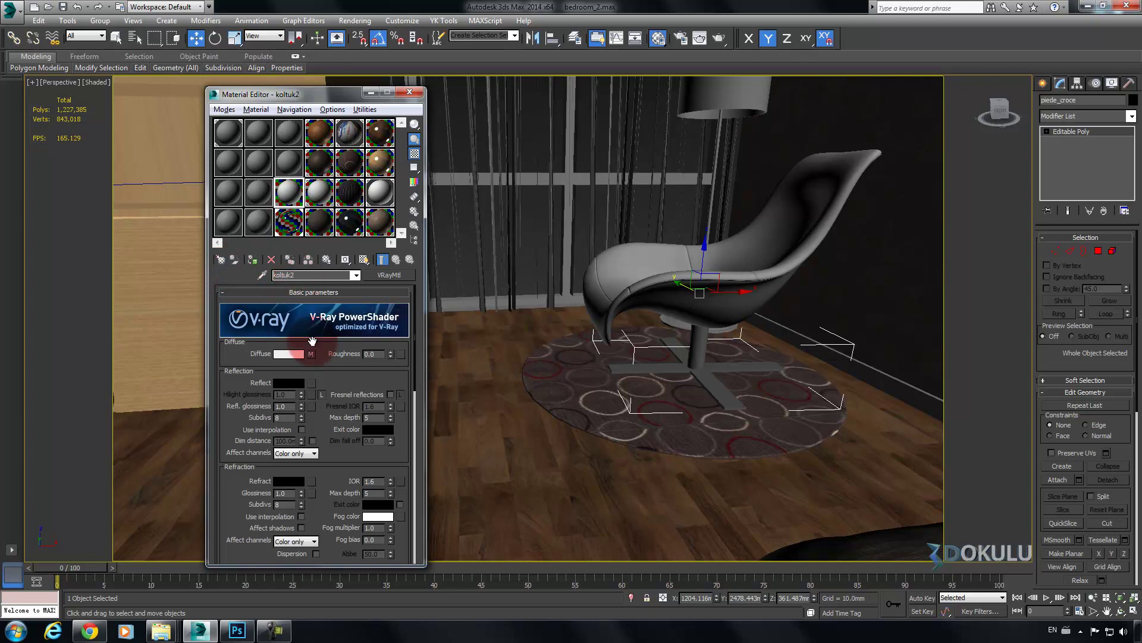
# Give the koltuk2 material a light yellow-orange diffuse colour with RGB 238, 204, 131
pyautogui.click(287, 355)
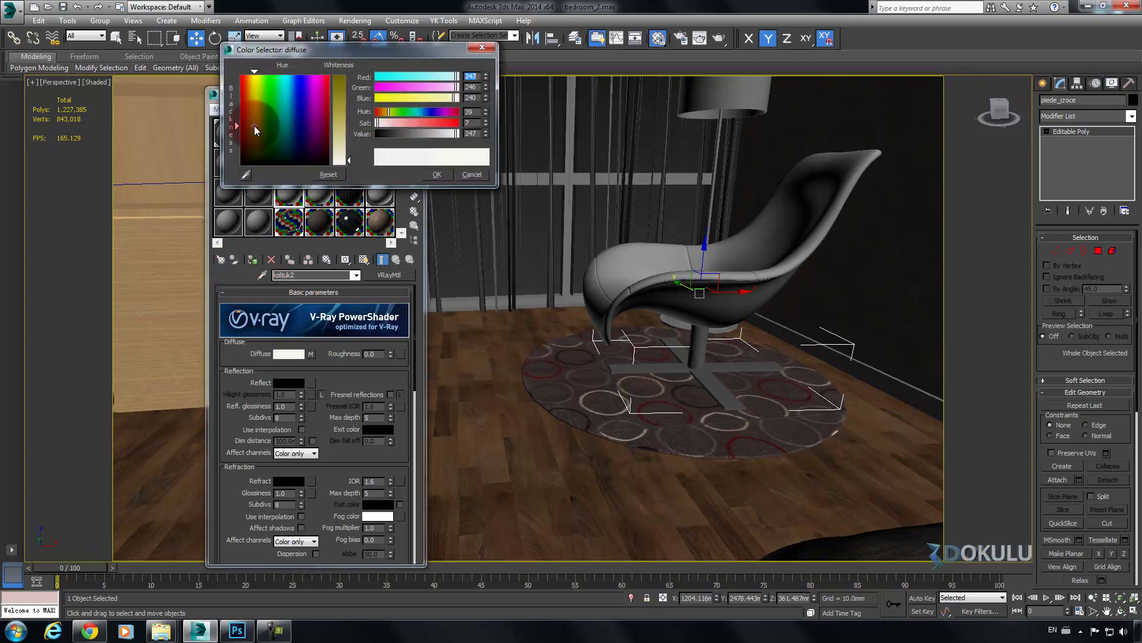
pyautogui.click(254, 106)
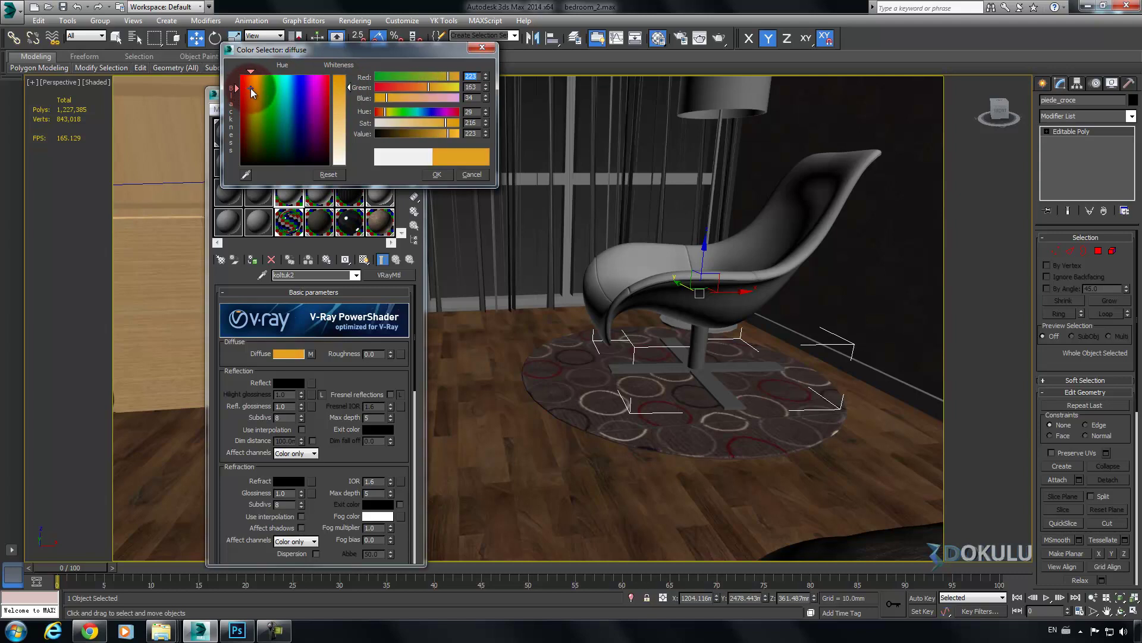
pyautogui.click(437, 174)
pyautogui.click(288, 354)
pyautogui.click(250, 89)
pyautogui.moveTo(349, 121)
pyautogui.mouseDown()
pyautogui.moveTo(350, 109)
pyautogui.moveTo(350, 119)
pyautogui.mouseUp()
pyautogui.click(342, 122)
pyautogui.click(251, 90)
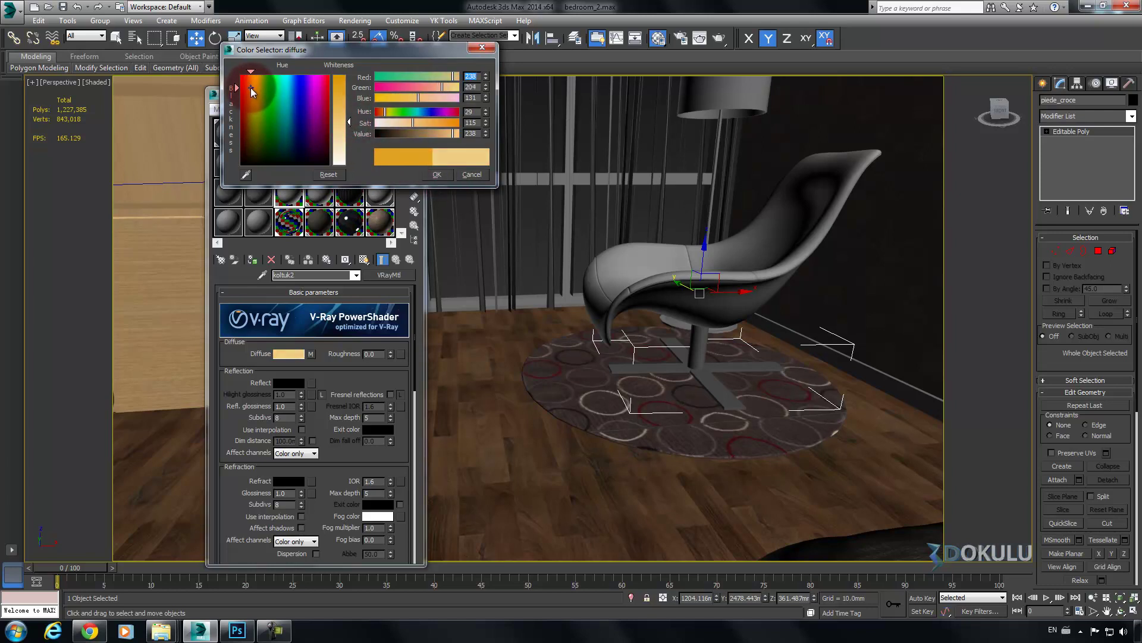
pyautogui.click(437, 174)
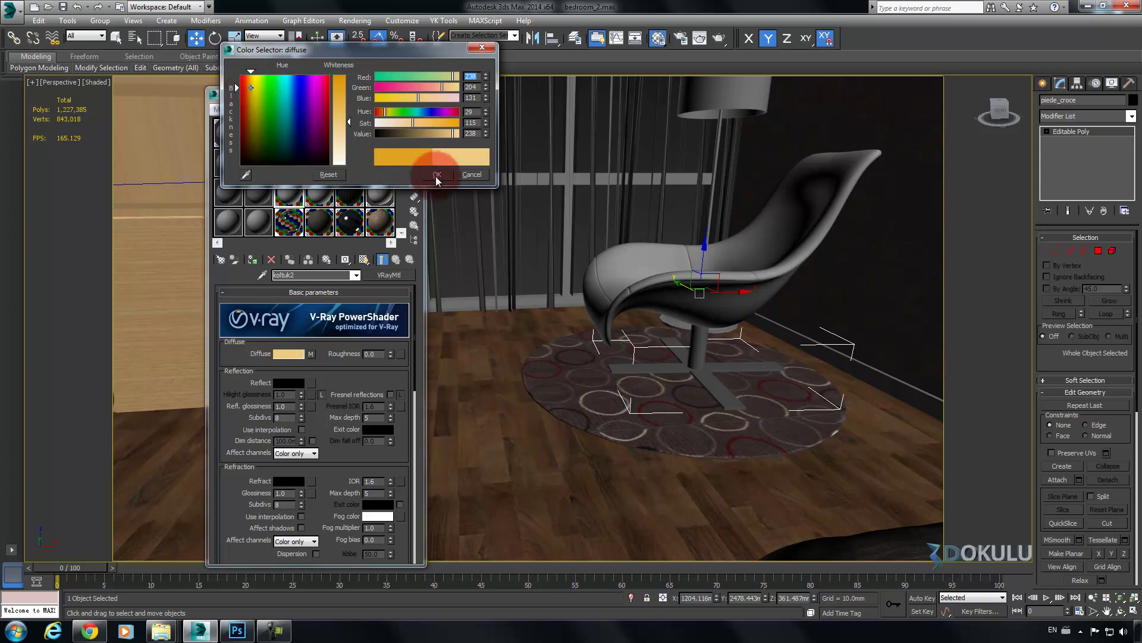
# Copy koltuk2's diffuse colour into the front colour of its diffuse Falloff map
pyautogui.click(310, 353)
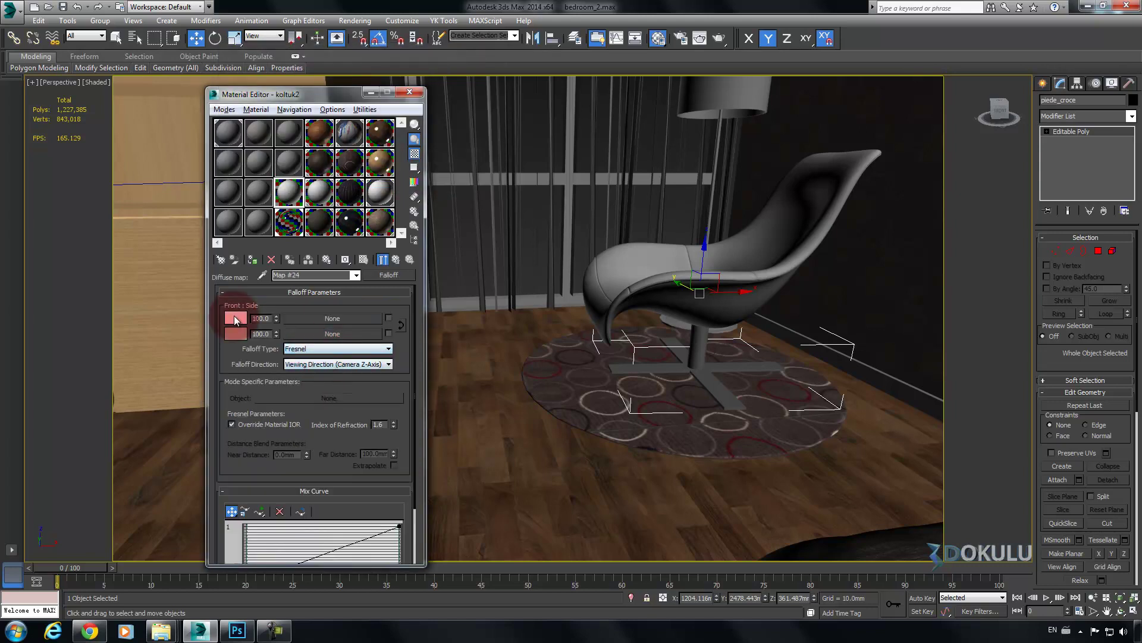
pyautogui.click(397, 260)
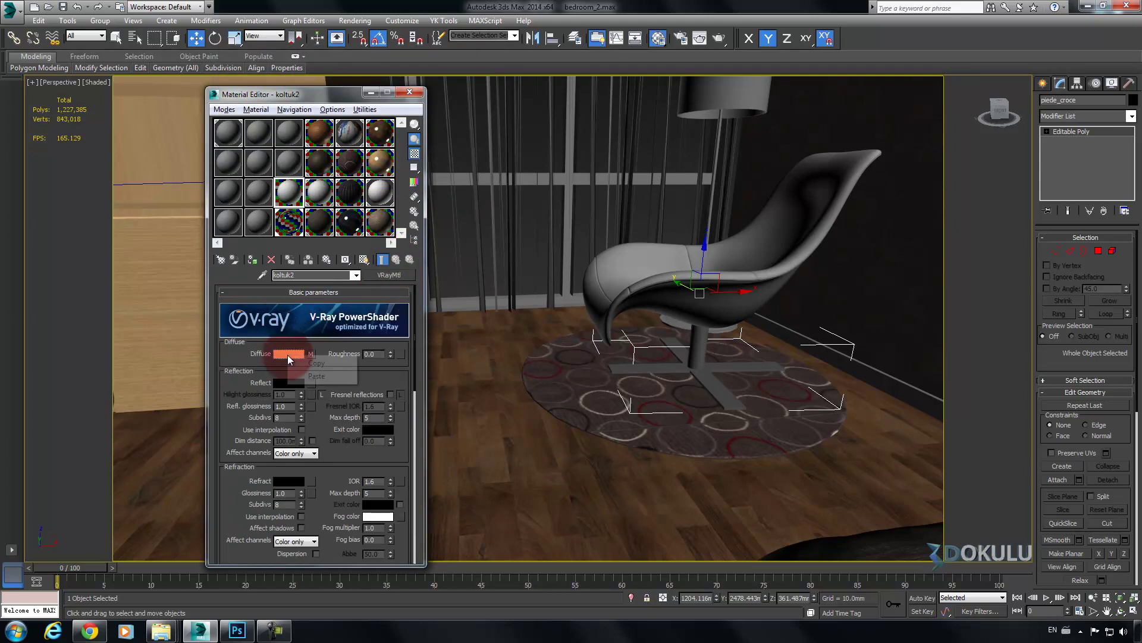
pyautogui.click(316, 363)
pyautogui.click(310, 353)
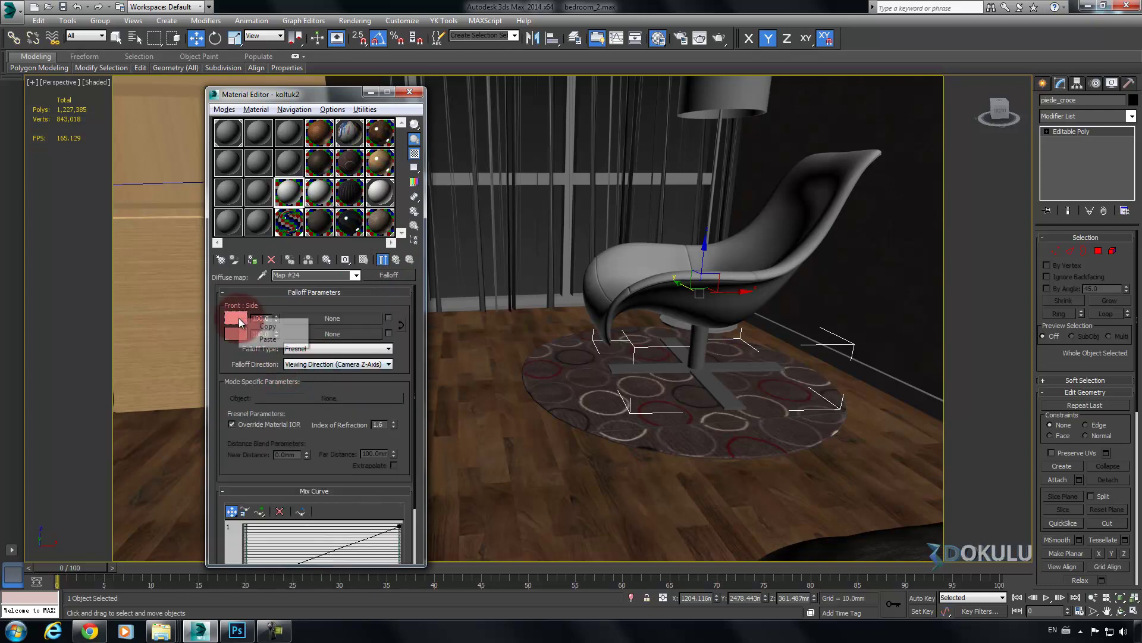
pyautogui.click(254, 338)
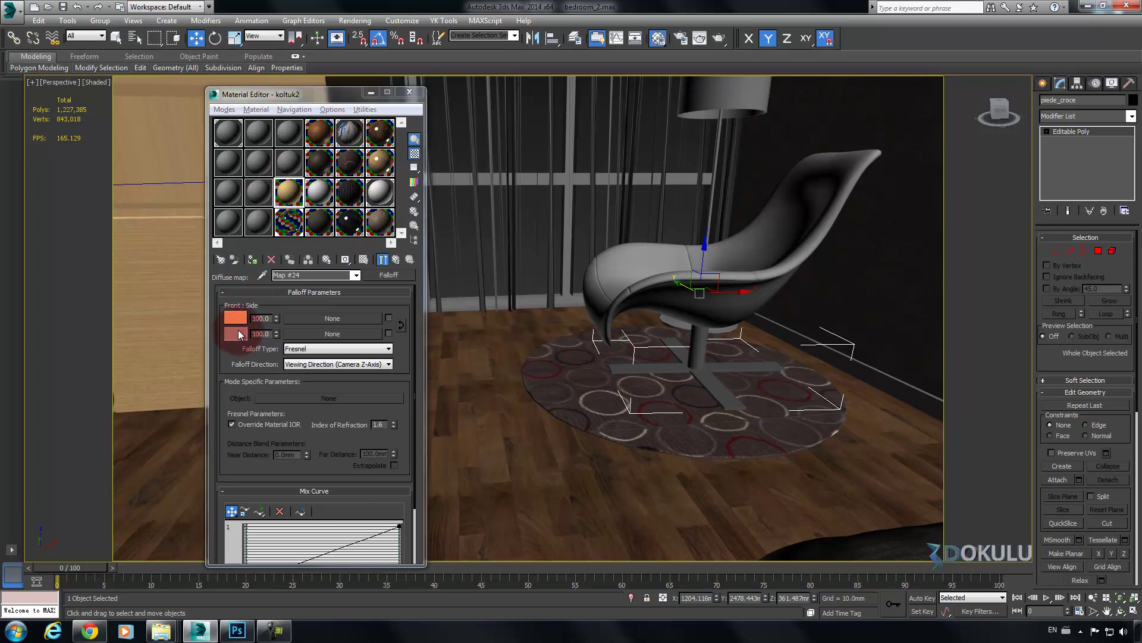
# Set the Falloff map's side colour to a light beige with RGB 199, 175, 148, checking it in an enlarged preview
pyautogui.click(234, 337)
pyautogui.moveTo(345, 99); pyautogui.dragTo(346, 75)
pyautogui.click(437, 174)
pyautogui.doubleClick(289, 191)
pyautogui.moveTo(669, 119); pyautogui.dragTo(531, 195)
pyautogui.click(234, 334)
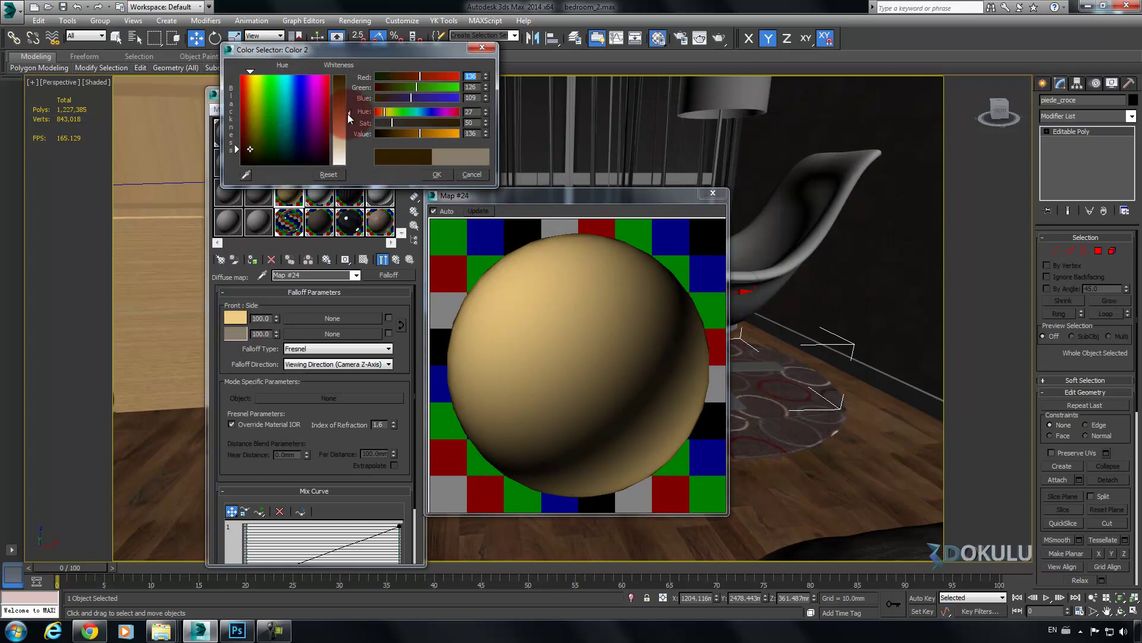
pyautogui.click(250, 80)
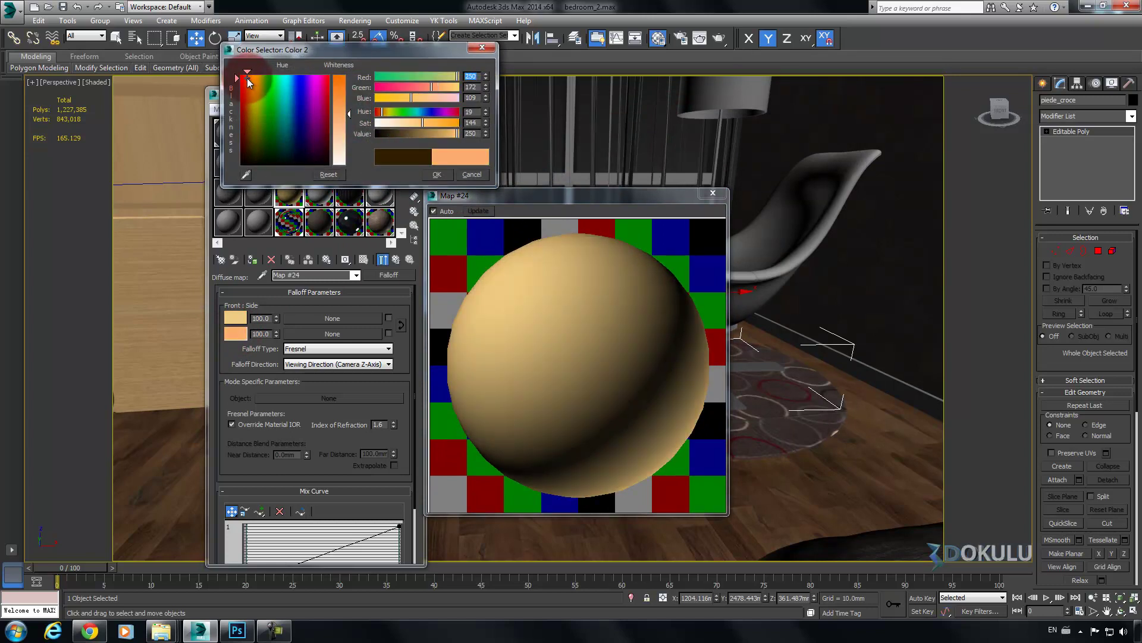
pyautogui.moveTo(248, 78); pyautogui.dragTo(246, 79)
pyautogui.click(334, 108)
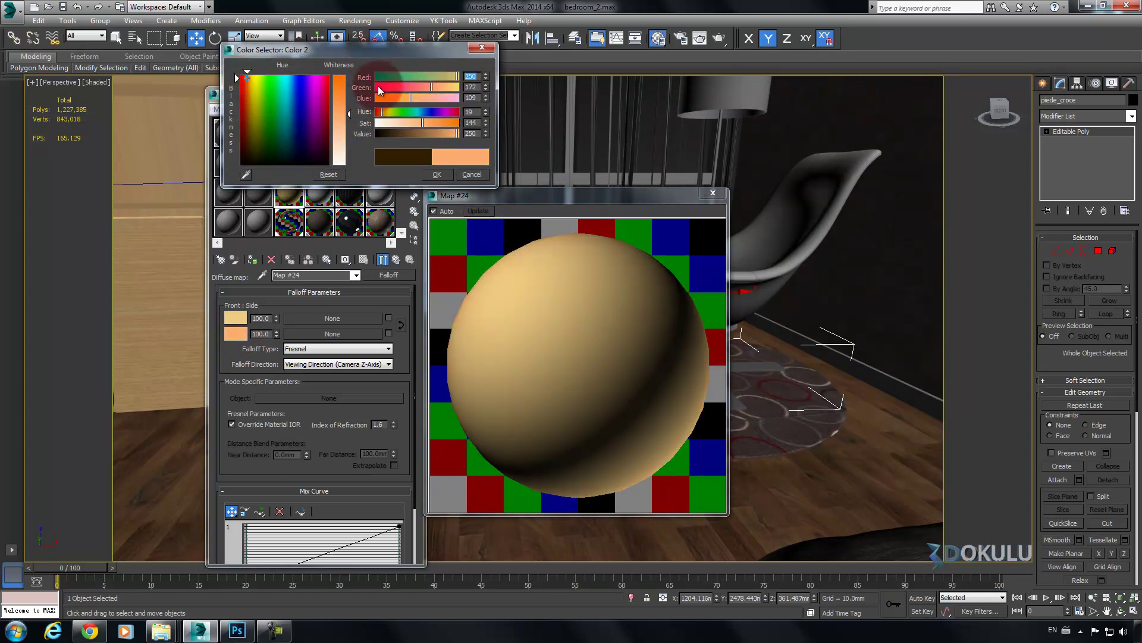
pyautogui.moveTo(262, 142); pyautogui.dragTo(248, 123)
pyautogui.click(348, 128)
pyautogui.click(436, 175)
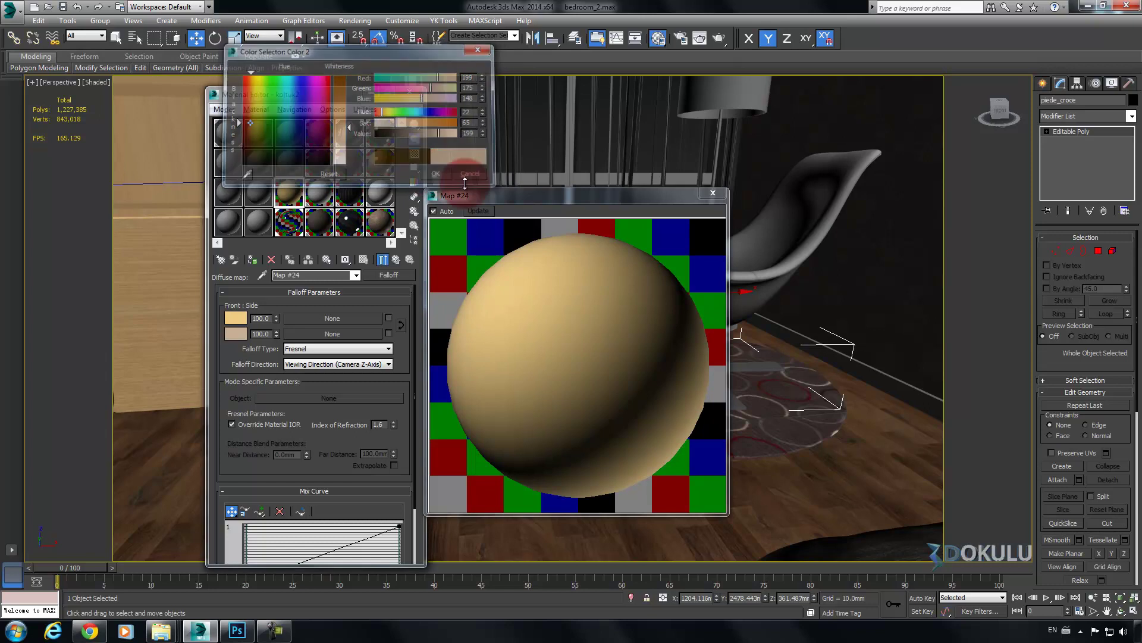
pyautogui.click(713, 193)
# Assign the koltuk2 material to the lounge chair's seat shell
pyautogui.click(733, 246)
pyautogui.keyDown('alt'); pyautogui.moveTo(734, 246); pyautogui.dragTo(593, 261, button='middle'); pyautogui.keyUp('alt')
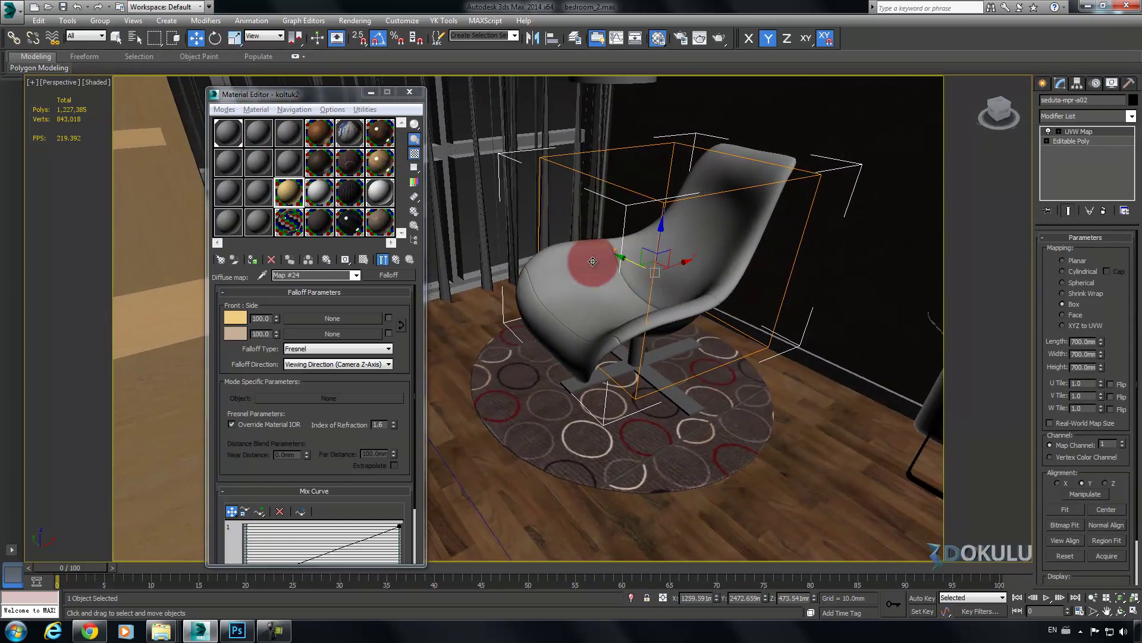
pyautogui.click(236, 260)
pyautogui.keyDown('alt'); pyautogui.moveTo(678, 235); pyautogui.dragTo(649, 225, button='middle'); pyautogui.keyUp('alt')
pyautogui.keyDown('alt'); pyautogui.moveTo(664, 253); pyautogui.dragTo(696, 237, button='middle'); pyautogui.keyUp('alt')
# Load the deribumpleather bitmap as koltuk2's bump map and show it on the chair in the viewport
pyautogui.click(394, 262)
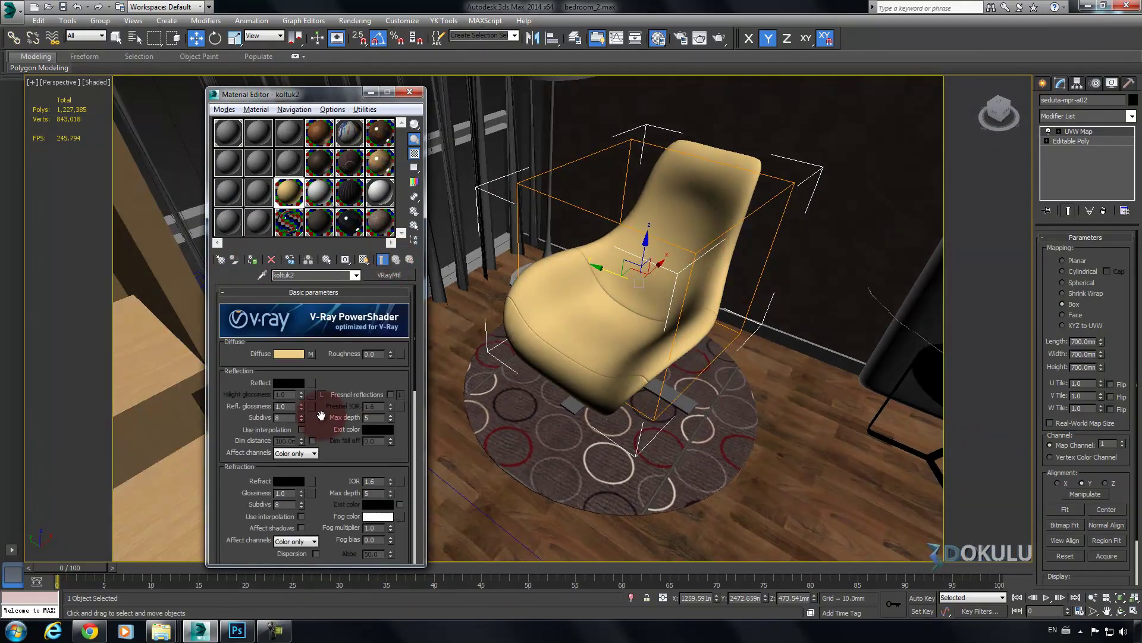
pyautogui.scroll(-10, 339, 398)
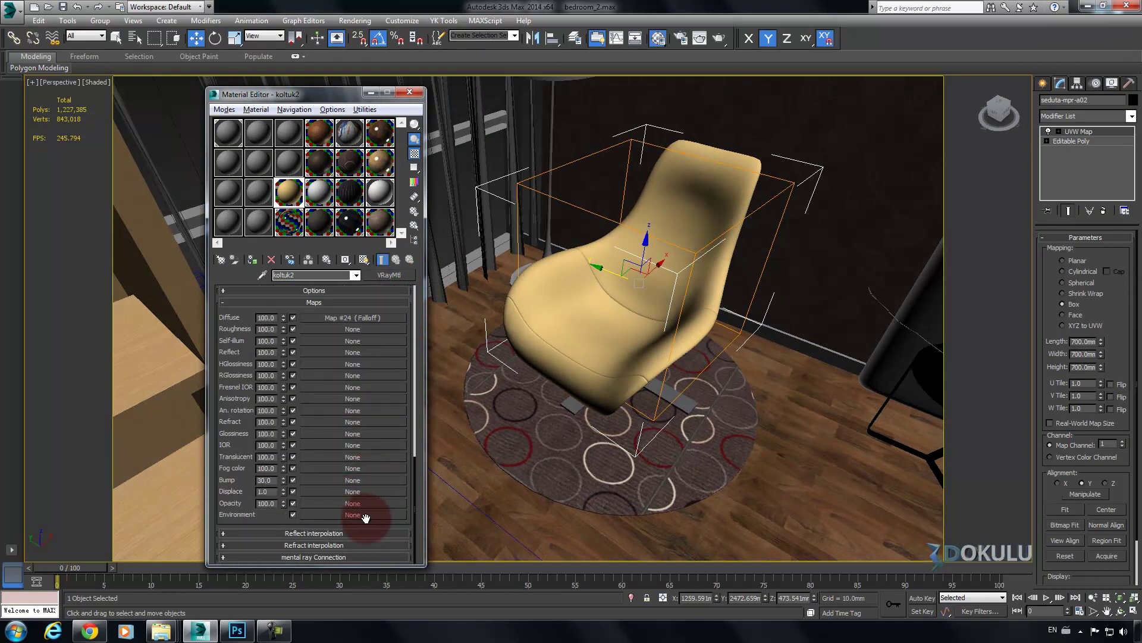
pyautogui.click(316, 480)
pyautogui.doubleClick(219, 182)
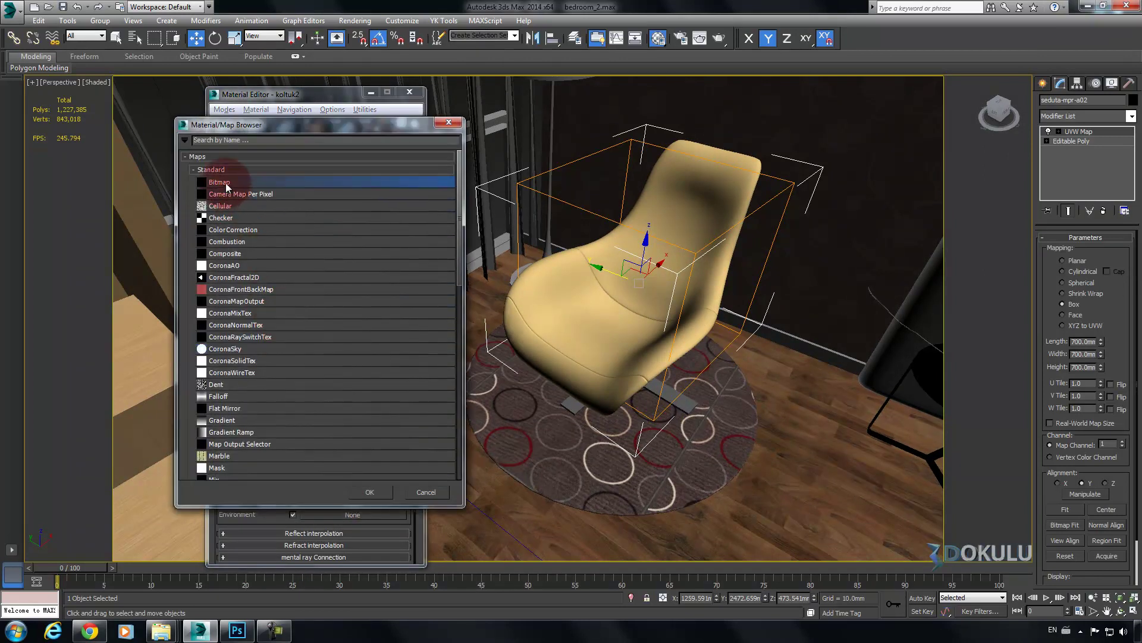
pyautogui.doubleClick(290, 268)
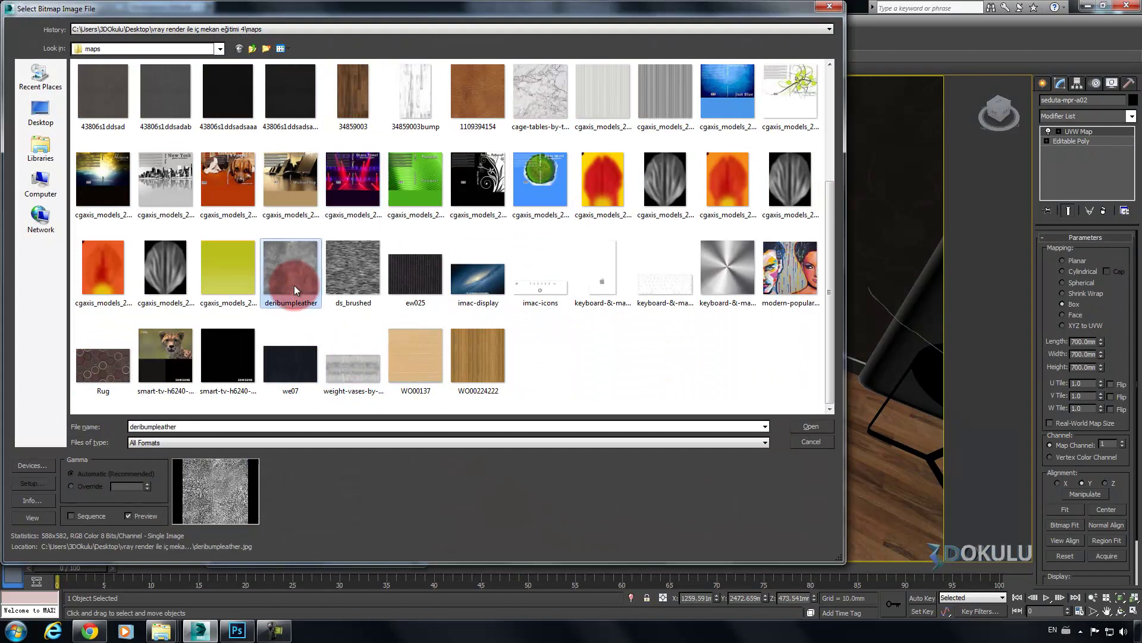
pyautogui.click(364, 260)
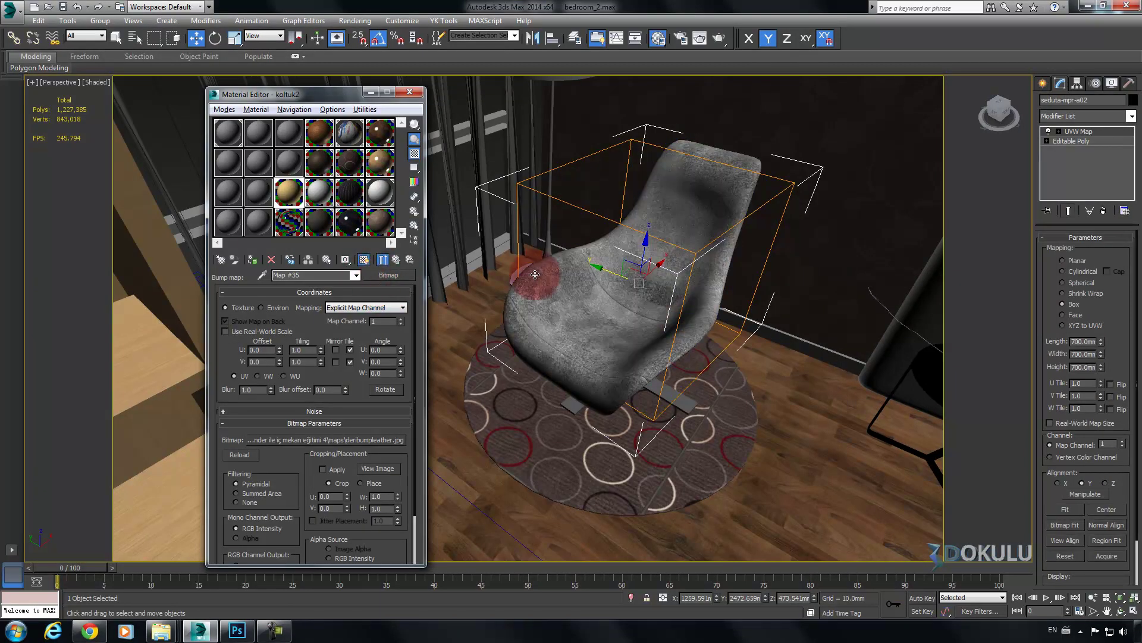
# Set the chair seat's UVW Map box length, width and height to 200 mm each
pyautogui.moveTo(617, 287); pyautogui.dragTo(591, 305, button='middle')
pyautogui.click(1082, 335)
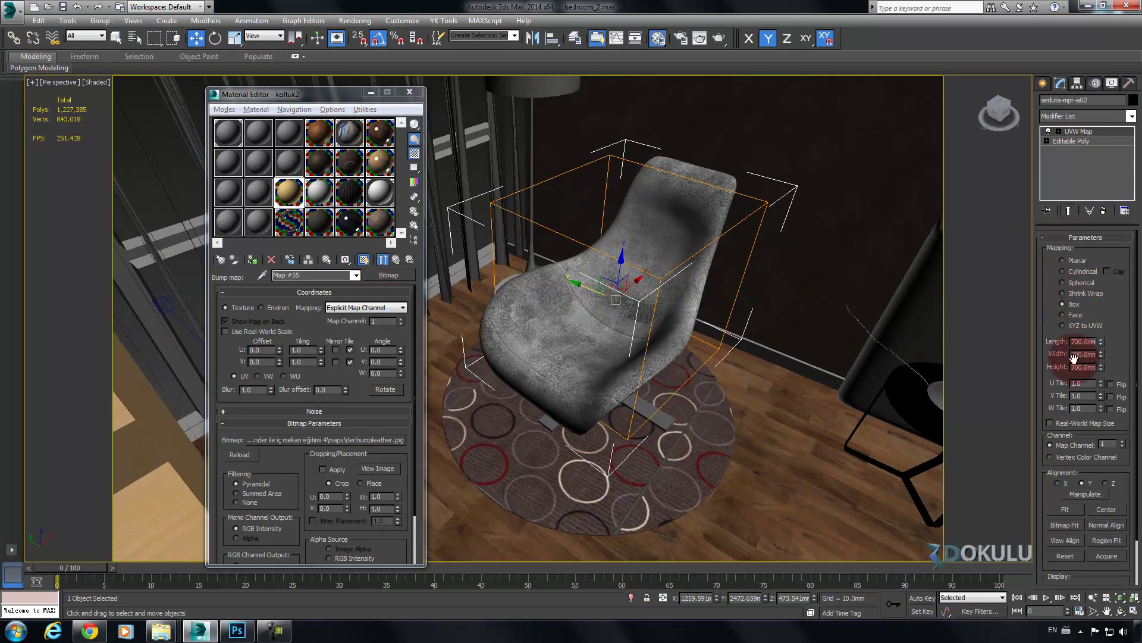
pyautogui.moveTo(1083, 341); pyautogui.dragTo(1065, 345)
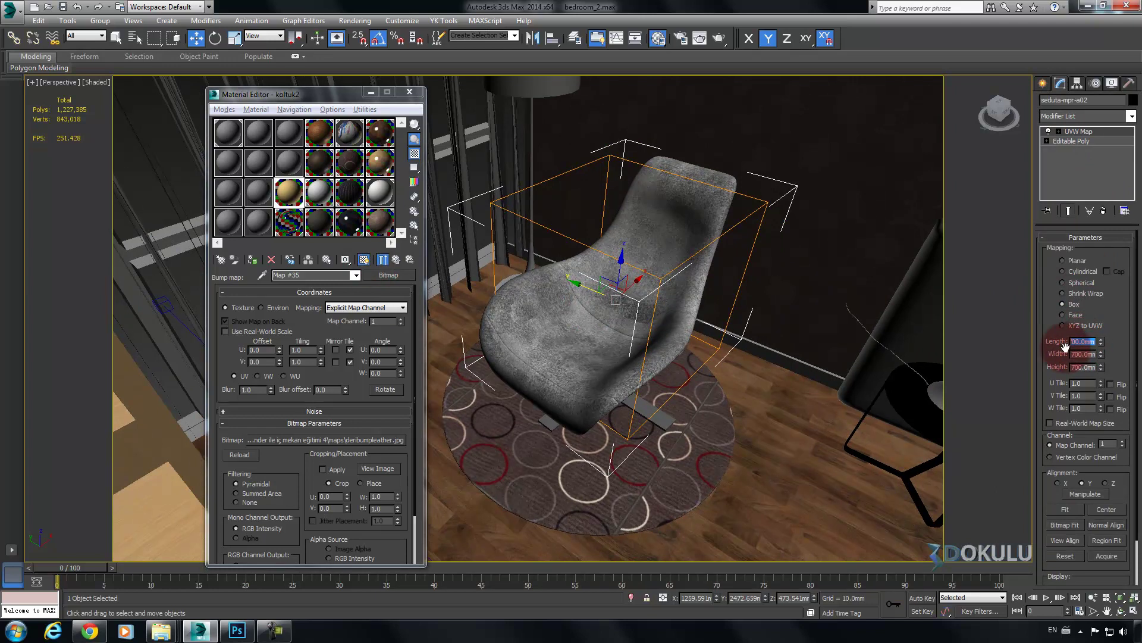
pyautogui.write('200')
pyautogui.press('Tab')
pyautogui.write('200')
pyautogui.press('Tab')
pyautogui.write('2')
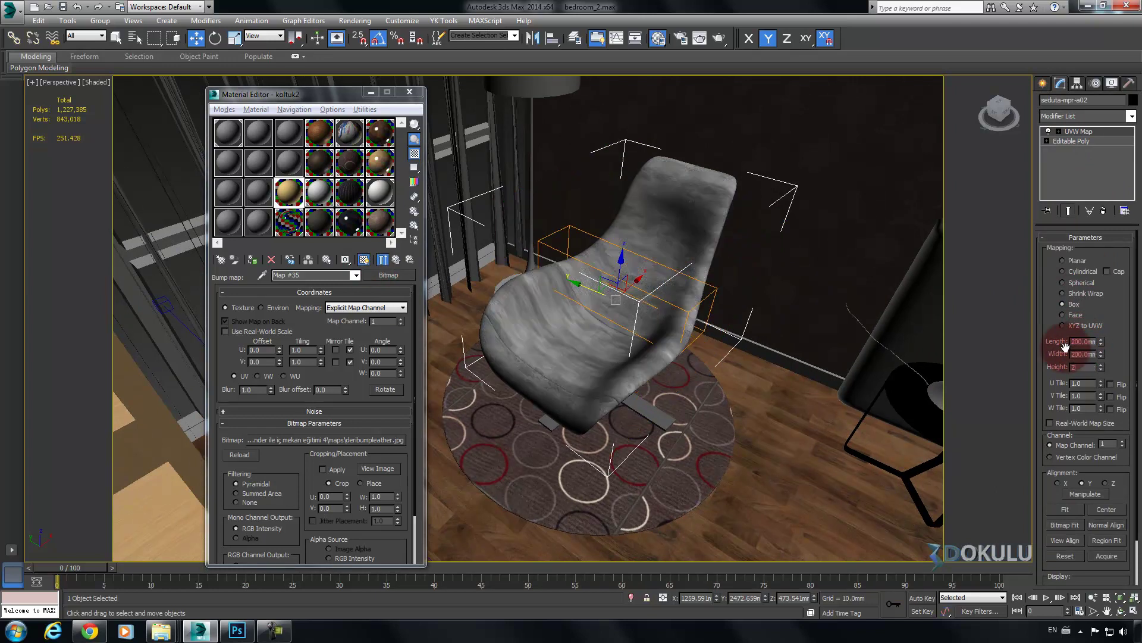
pyautogui.press('Return')
pyautogui.scroll(5, 733, 372)
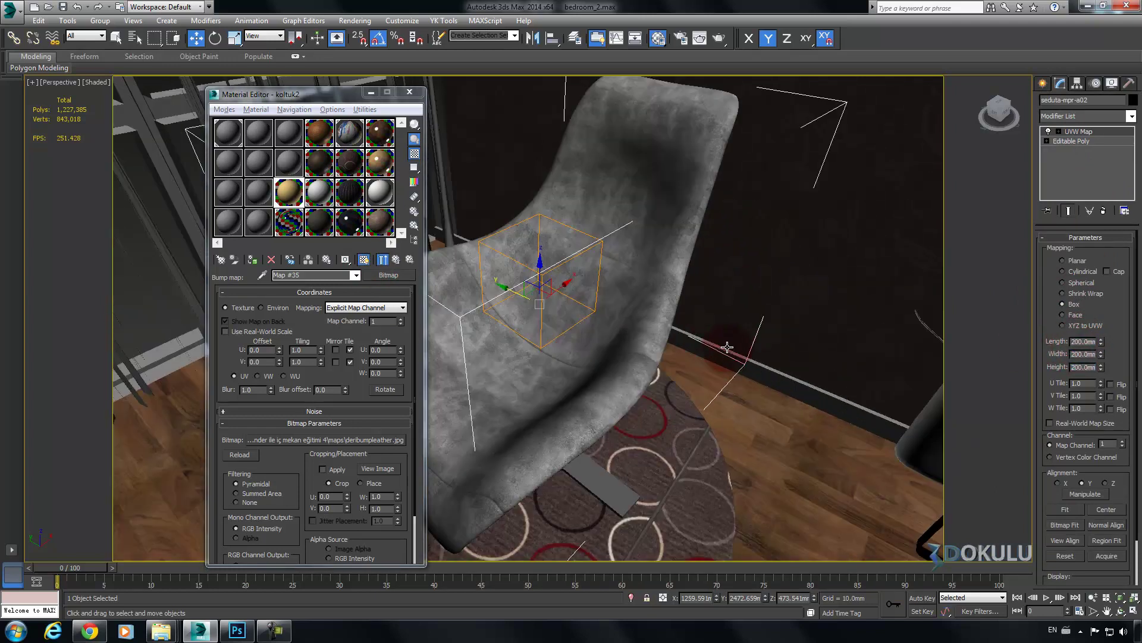
pyautogui.moveTo(733, 372); pyautogui.dragTo(731, 373, button='middle')
# Reduce koltuk2's bump amount to 1, comparing it with 2 in an enlarged material preview
pyautogui.click(401, 254)
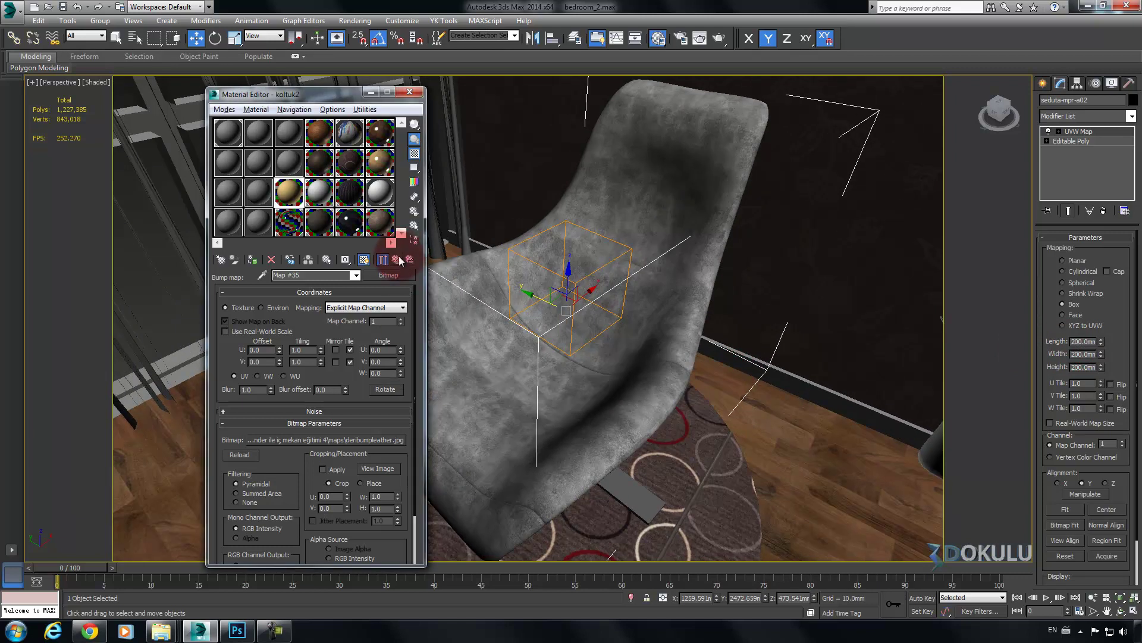
pyautogui.doubleClick(292, 200)
pyautogui.click(396, 259)
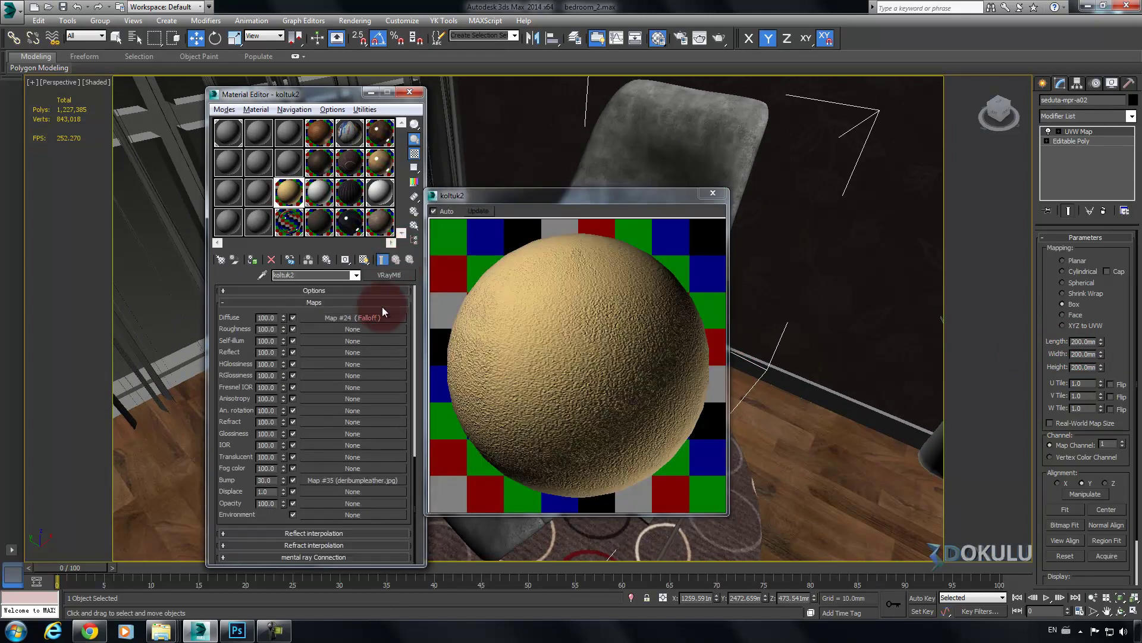
pyautogui.moveTo(272, 480); pyautogui.dragTo(229, 481)
pyautogui.write('1')
pyautogui.press('Return')
pyautogui.write('2')
pyautogui.press('Return')
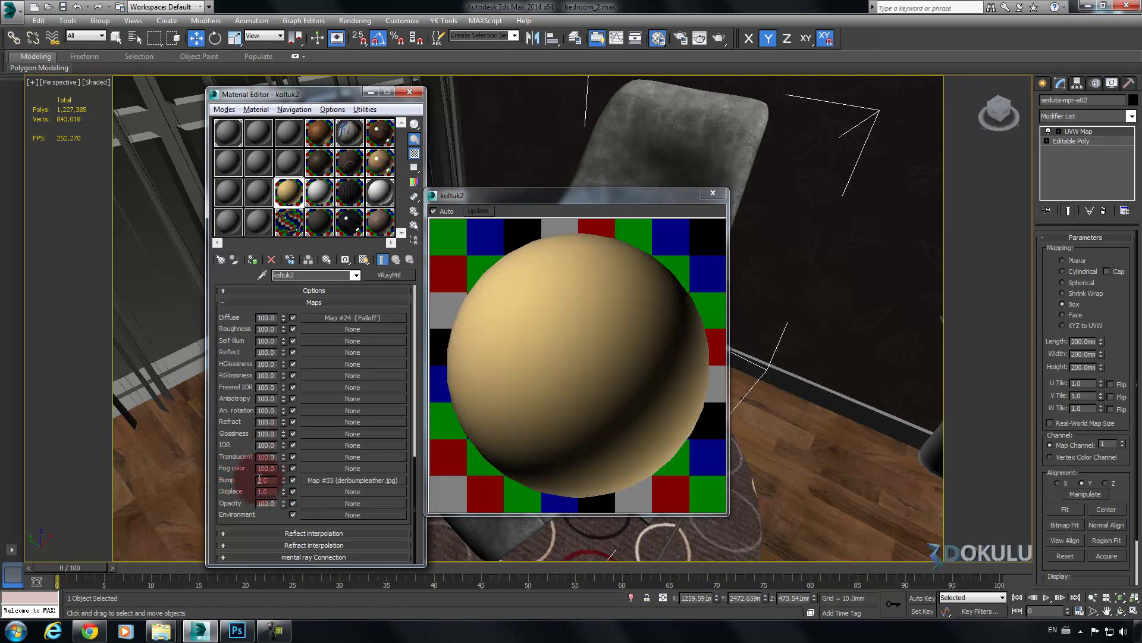
pyautogui.moveTo(268, 481); pyautogui.dragTo(240, 480)
pyautogui.write('1')
pyautogui.press('Return')
pyautogui.click(712, 193)
# Pick the unused 09 - Default material and rename it perde
pyautogui.click(1043, 84)
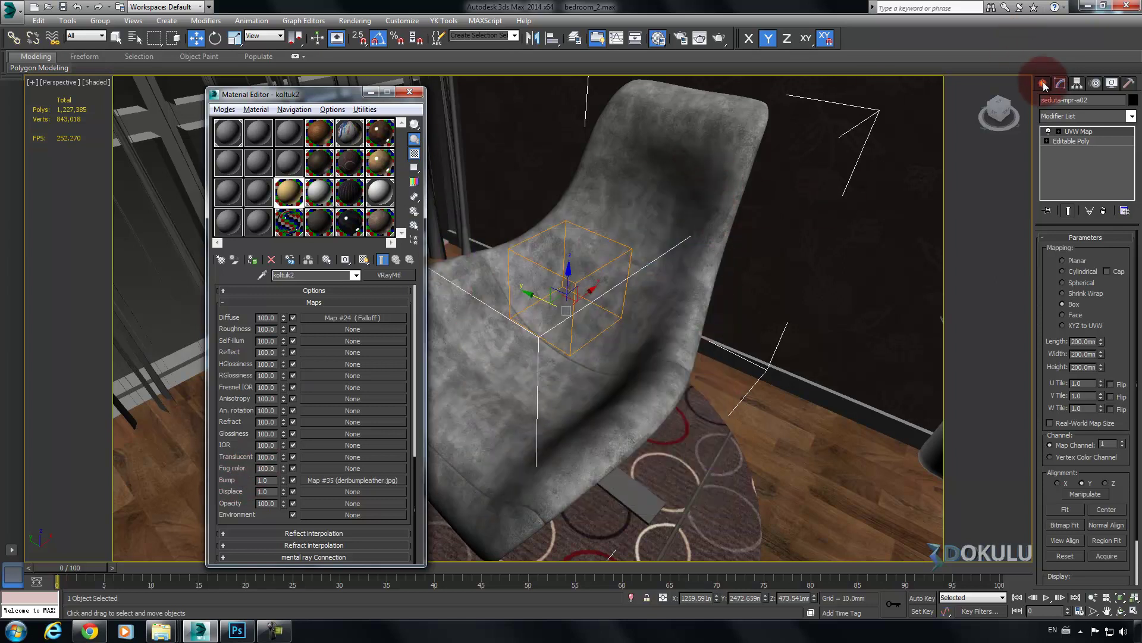
pyautogui.scroll(3, 523, 212)
pyautogui.moveTo(523, 211); pyautogui.dragTo(592, 288, button='middle')
pyautogui.click(345, 199)
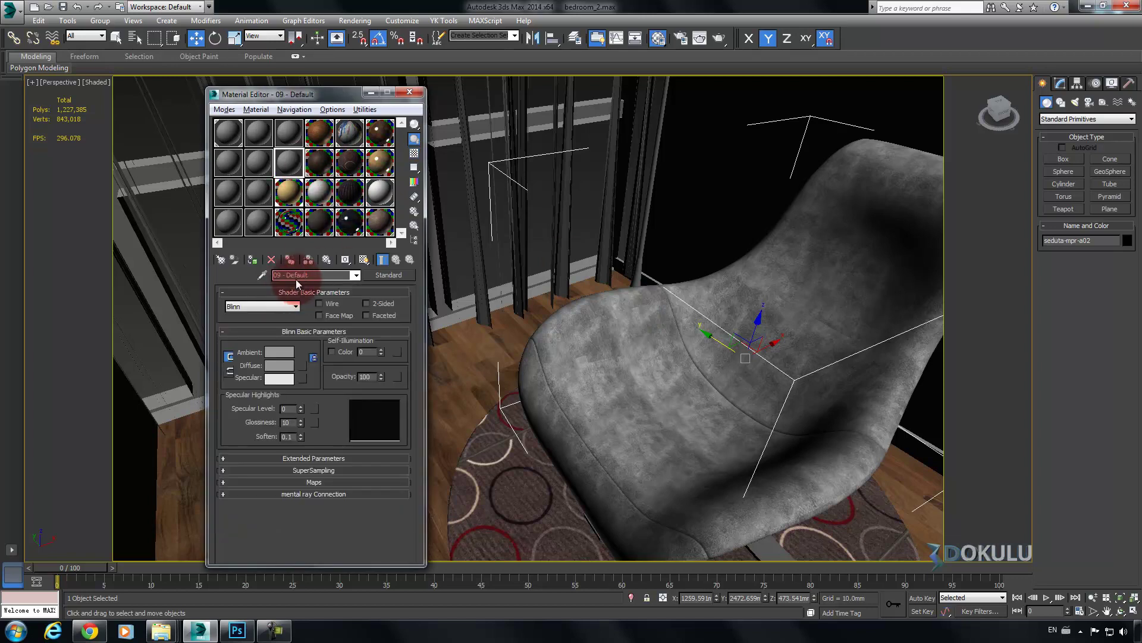
pyautogui.write('perde')
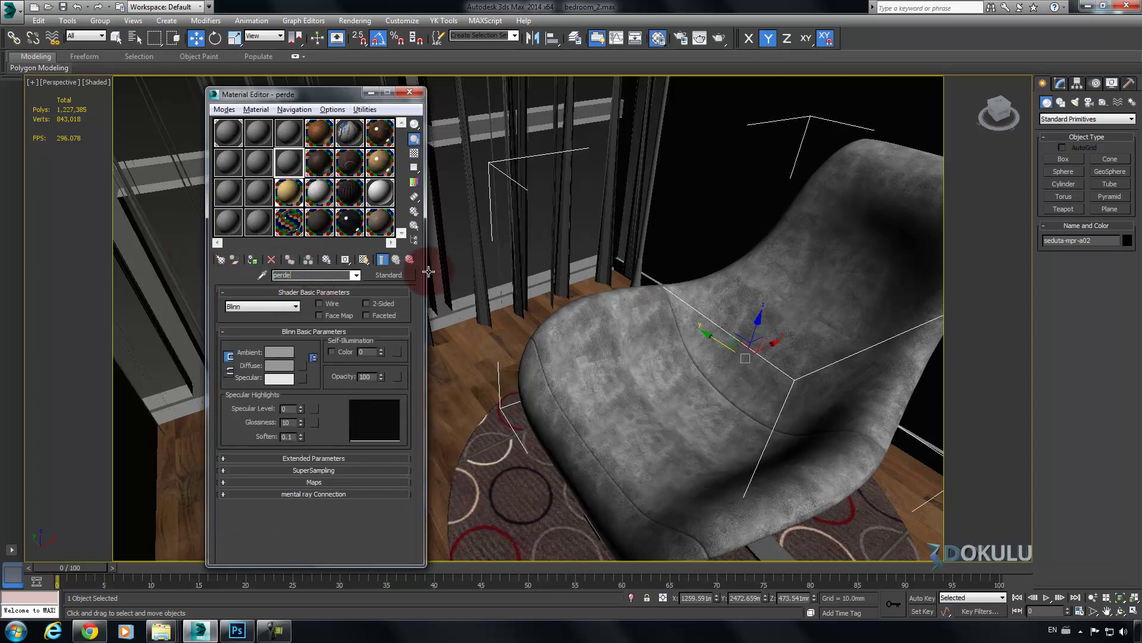
# Change the perde material's type from Standard to VRayMtl
pyautogui.click(393, 275)
pyautogui.scroll(-5, 232, 447)
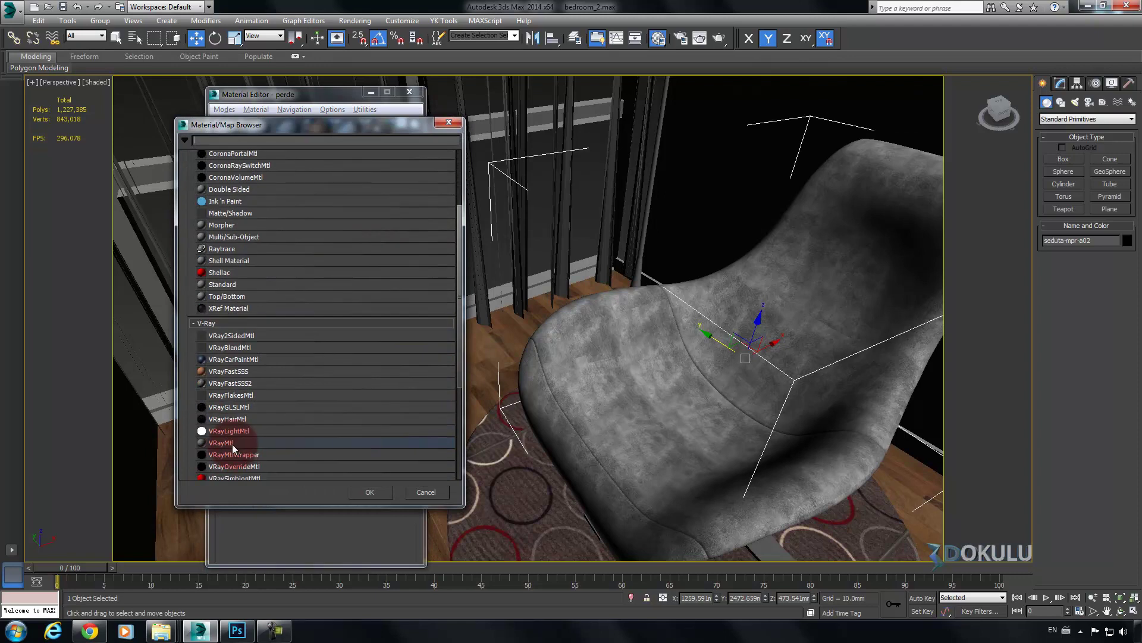
pyautogui.doubleClick(237, 446)
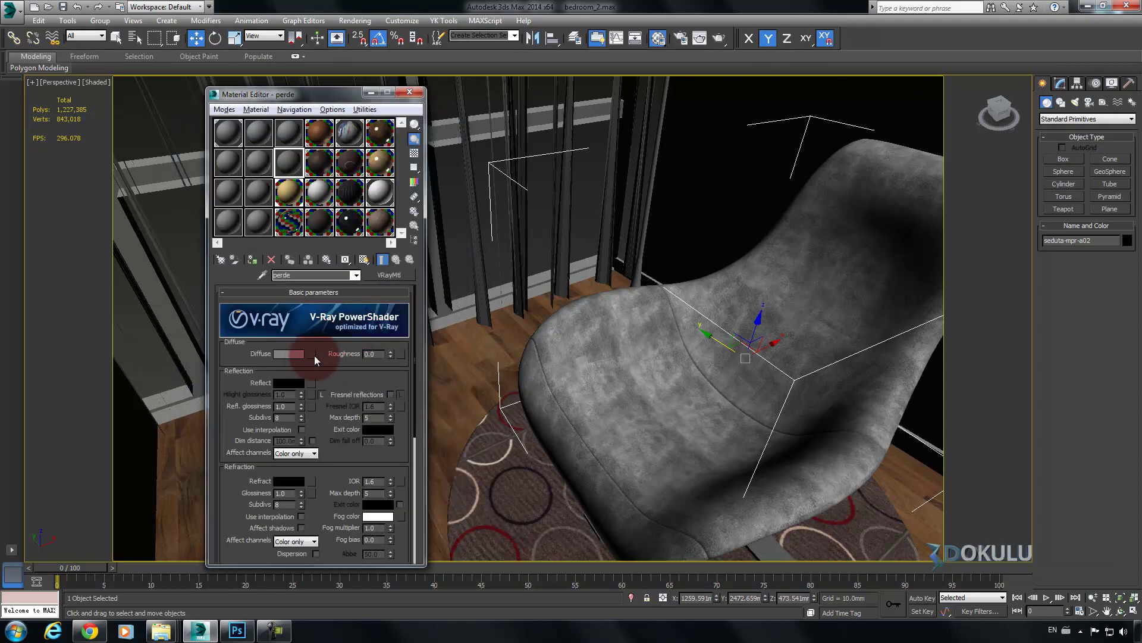
# Lighten perde's diffuse colour to a light grey
pyautogui.click(313, 354)
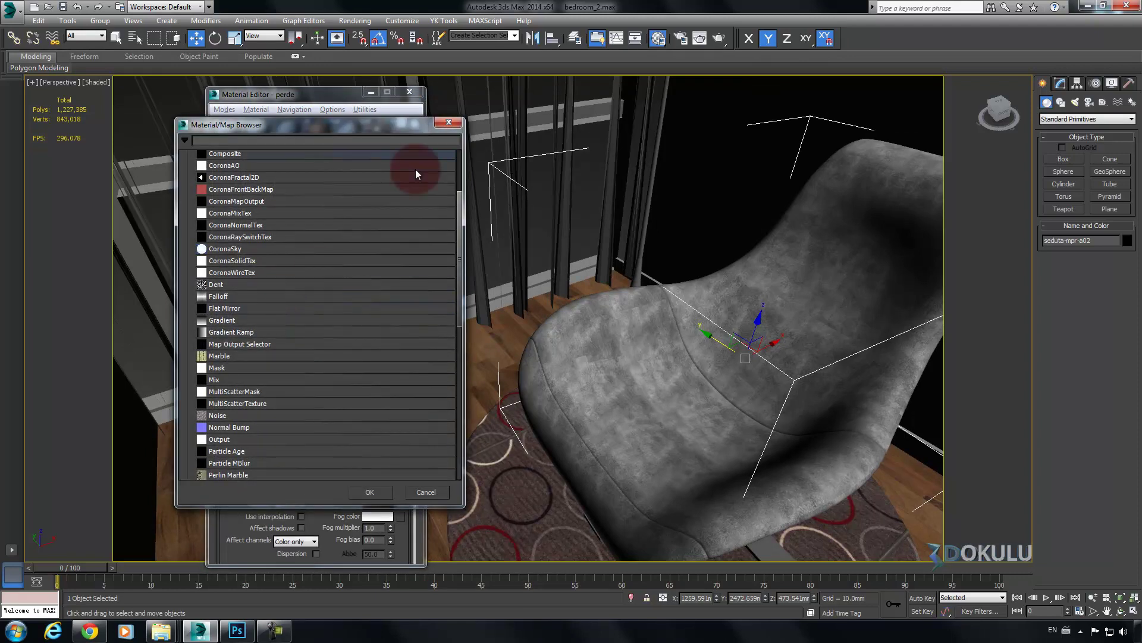
pyautogui.click(421, 492)
pyautogui.click(288, 354)
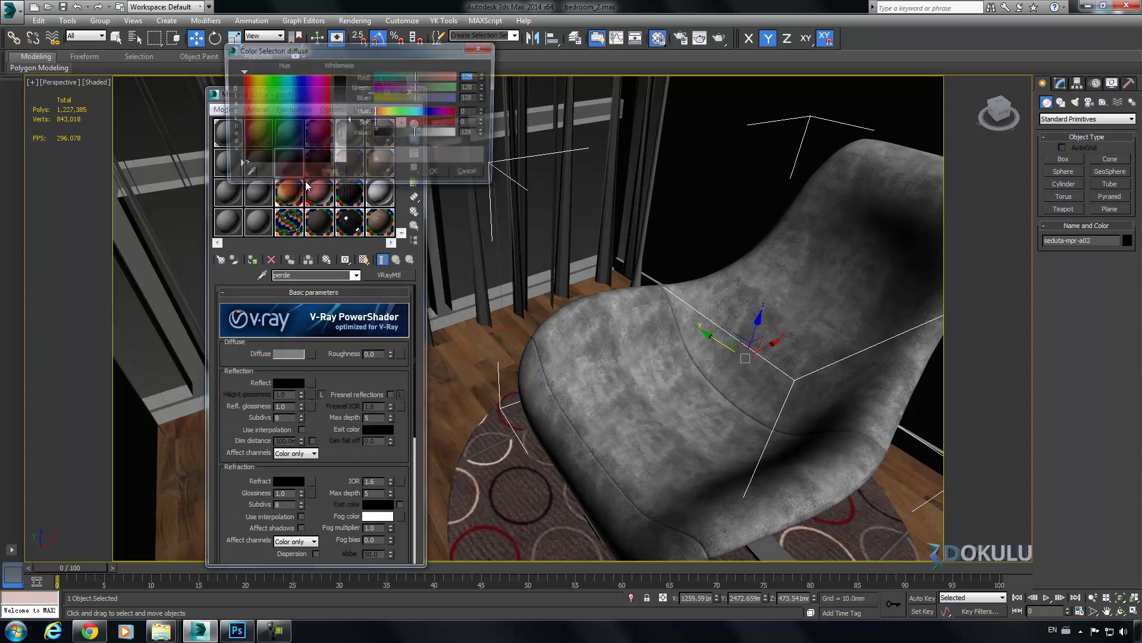
pyautogui.moveTo(349, 122); pyautogui.dragTo(337, 149)
pyautogui.click(436, 174)
# Open an enlarged preview of the perde material and show it against a checkered background
pyautogui.moveTo(328, 388); pyautogui.dragTo(340, 358)
pyautogui.scroll(-2, 340, 359)
pyautogui.scroll(6, 331, 357)
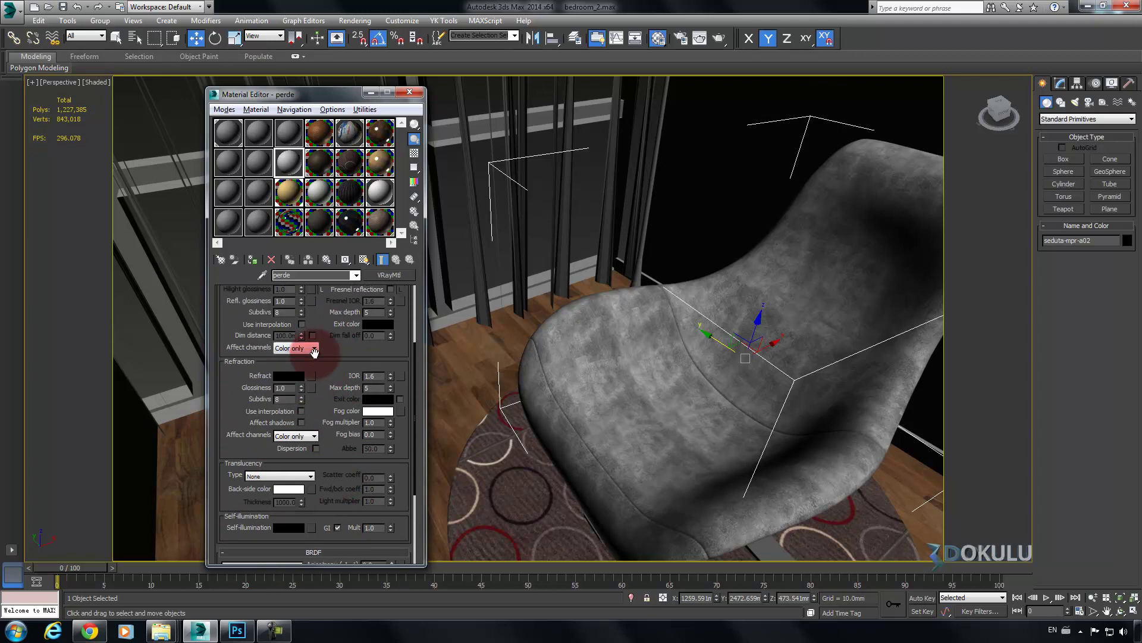
pyautogui.doubleClick(284, 161)
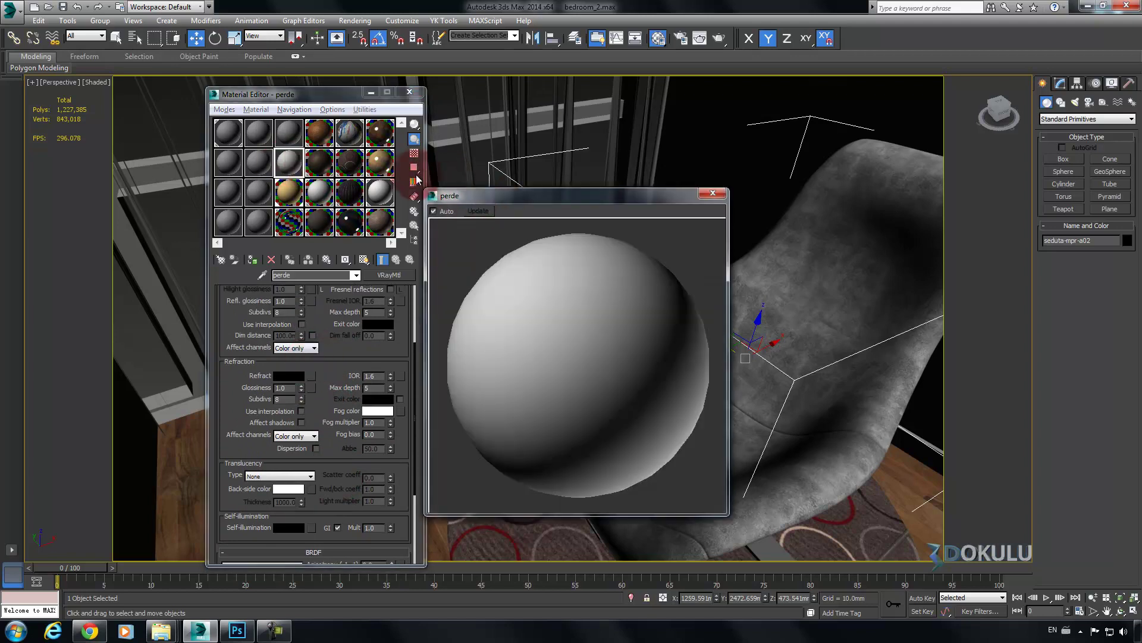
pyautogui.click(414, 154)
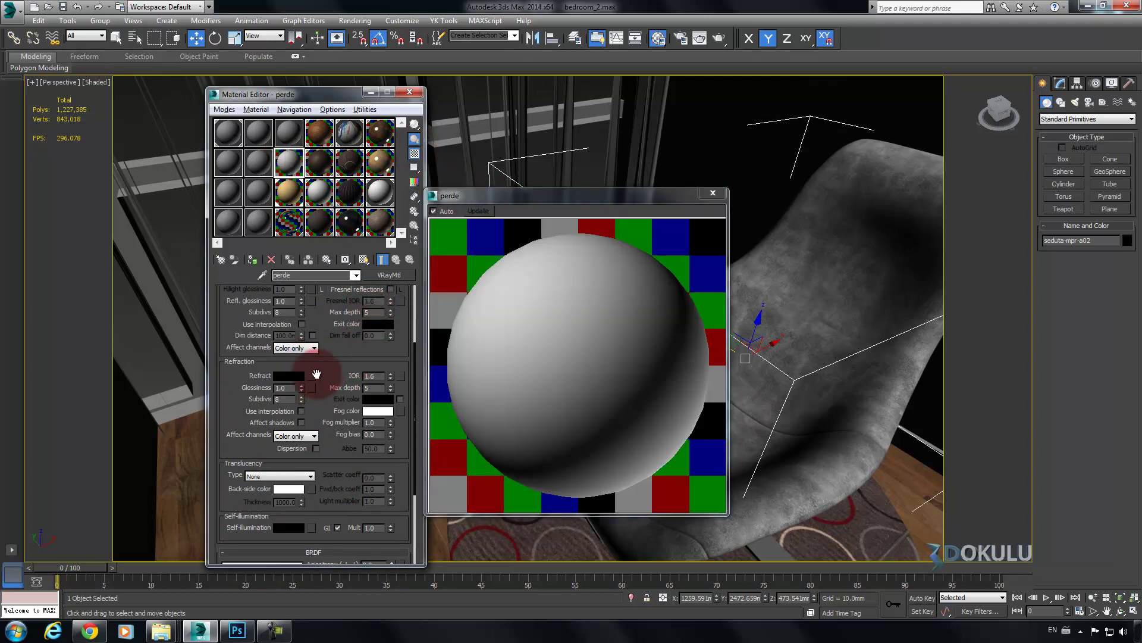
# Assign a Falloff map to perde's refraction colour
pyautogui.click(309, 375)
pyautogui.click(266, 239)
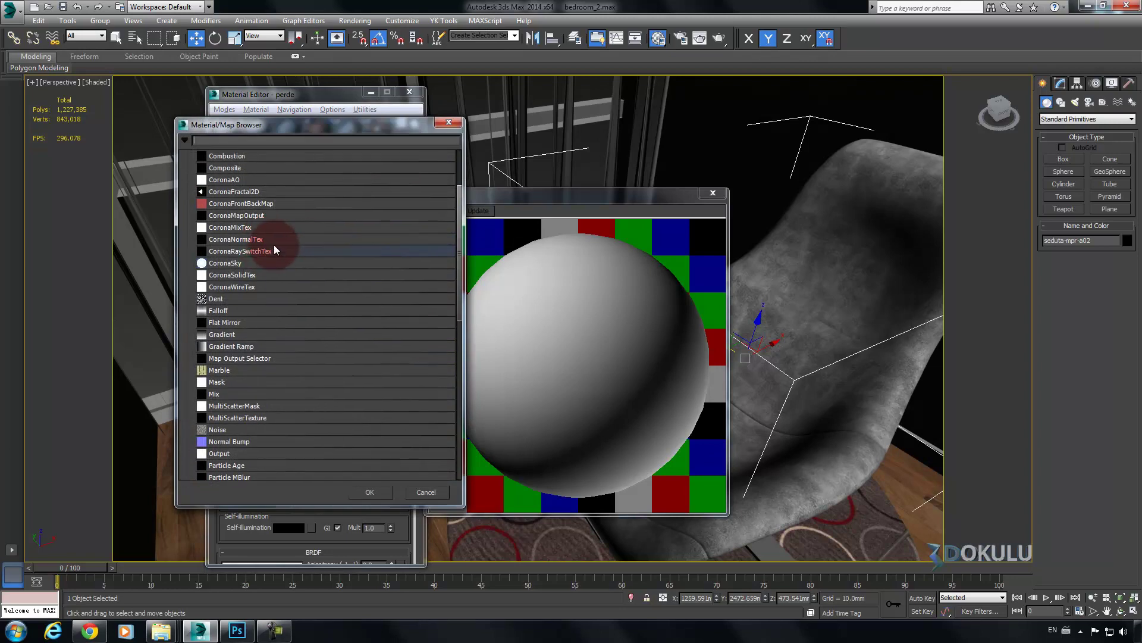
pyautogui.doubleClick(232, 311)
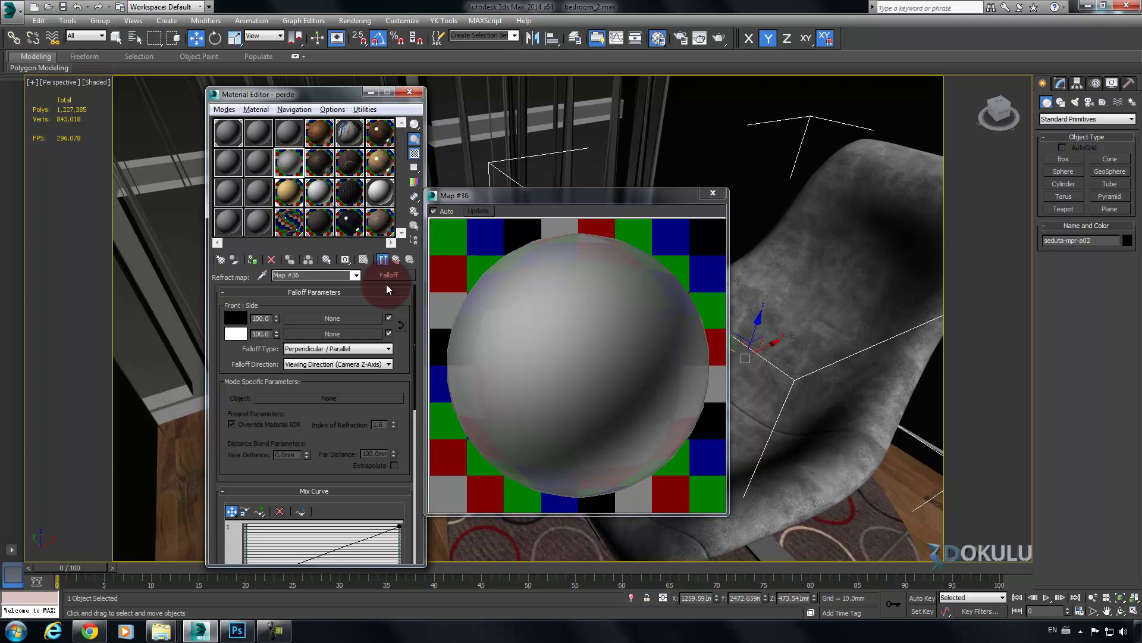
# Set the refraction Falloff map's front colour to a dark grey with RGB values of 79
pyautogui.click(236, 318)
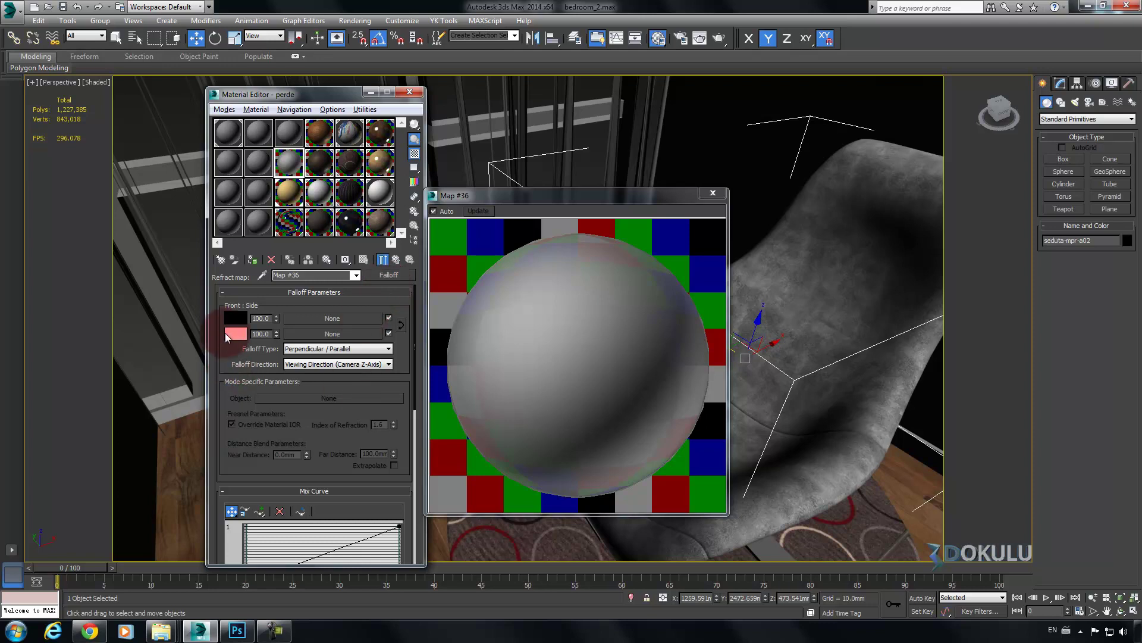
pyautogui.moveTo(347, 119); pyautogui.dragTo(349, 103)
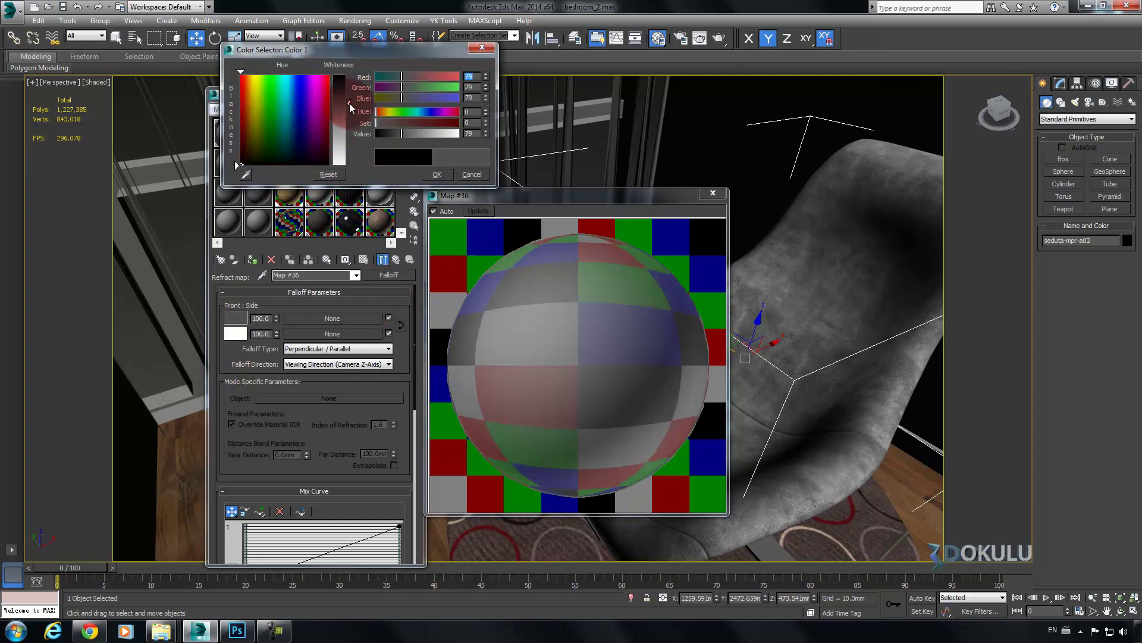
pyautogui.click(436, 175)
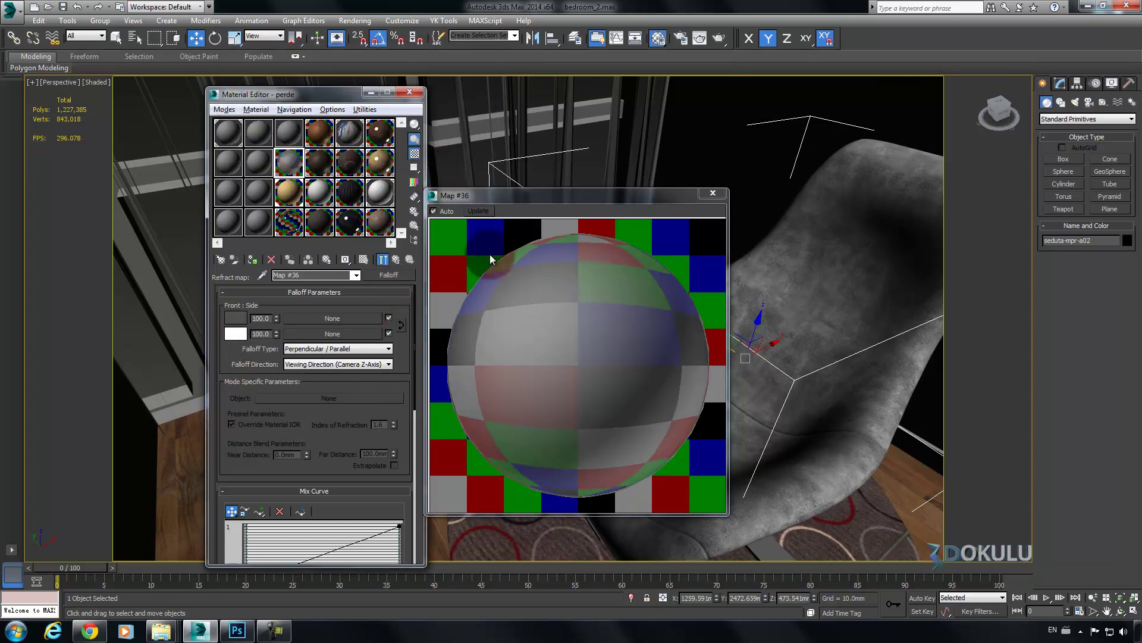
pyautogui.moveTo(545, 326); pyautogui.dragTo(218, 326)
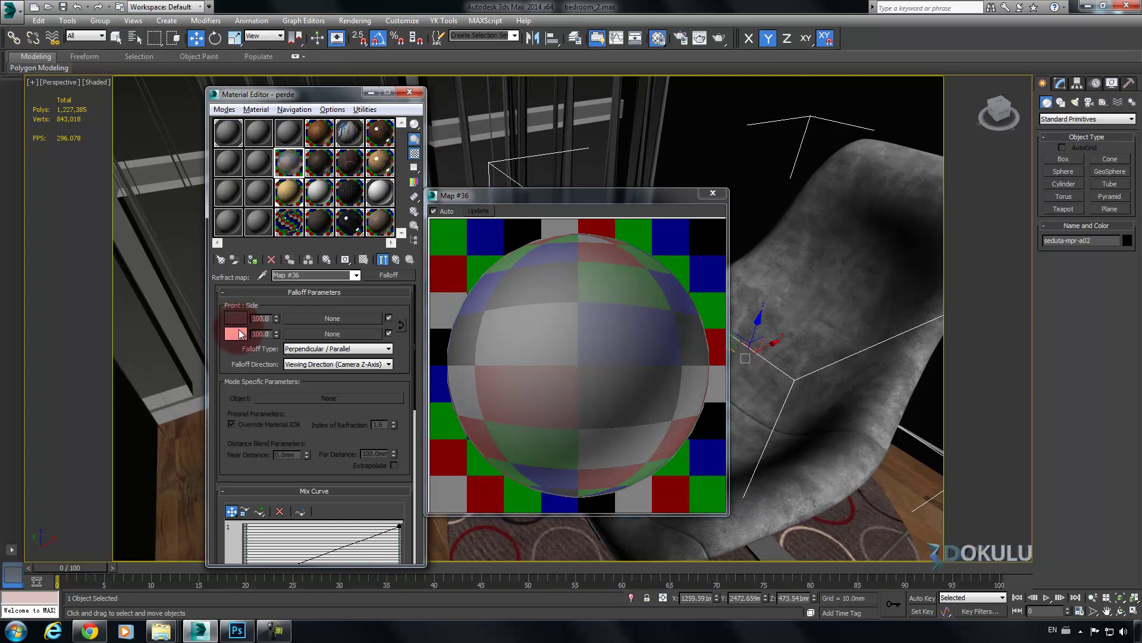
# Set the refraction Falloff map's side colour to pure black
pyautogui.click(237, 333)
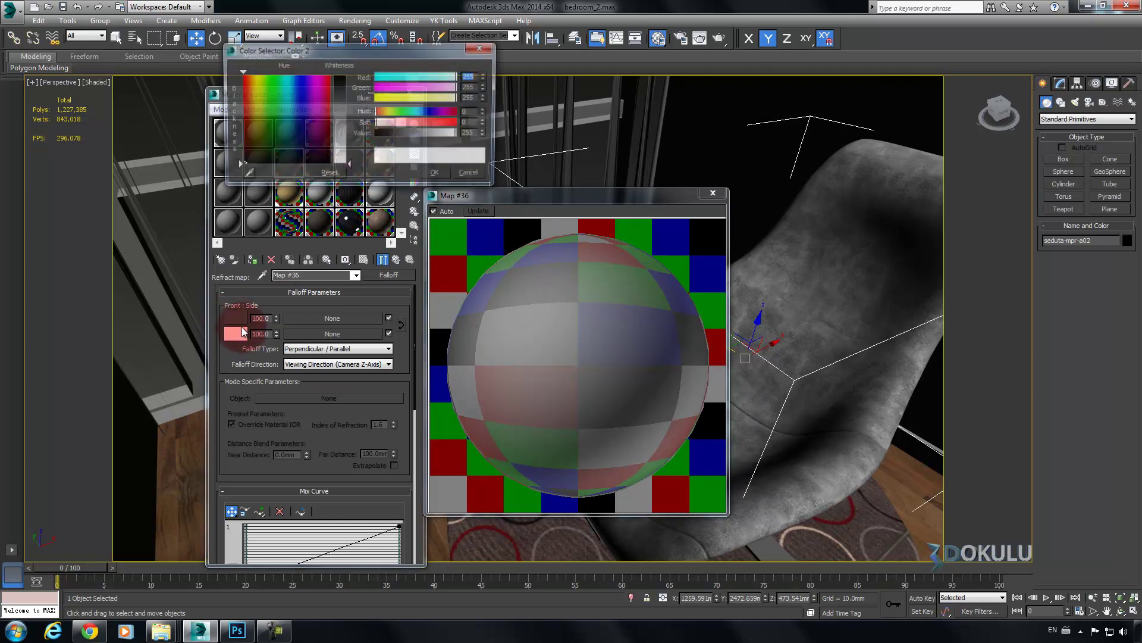
pyautogui.click(345, 87)
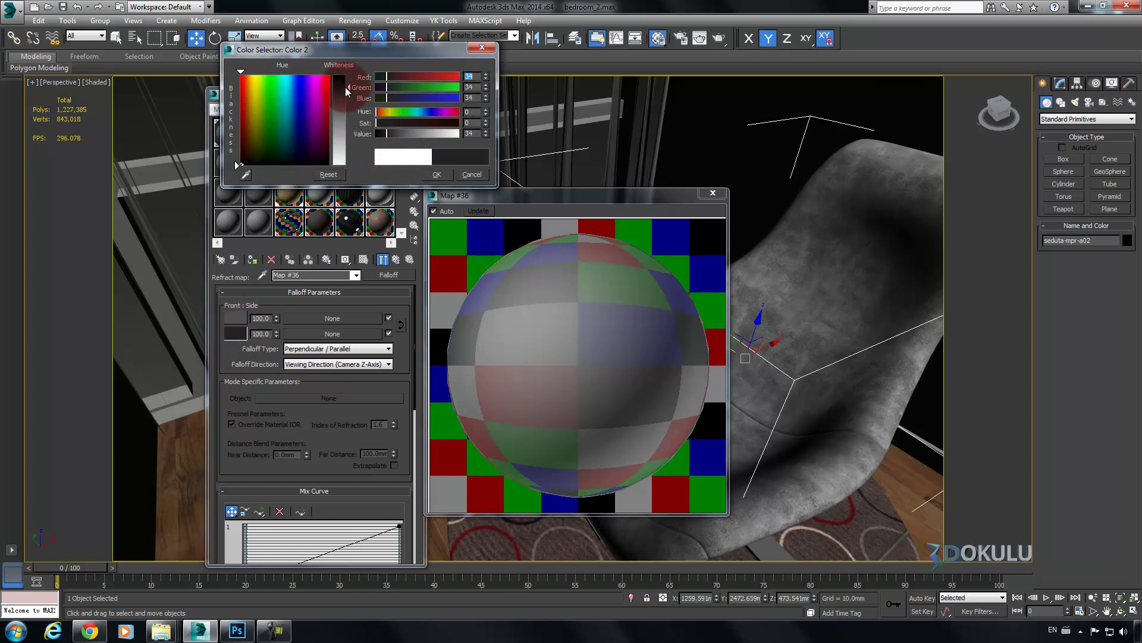
pyautogui.moveTo(345, 74); pyautogui.dragTo(355, 75)
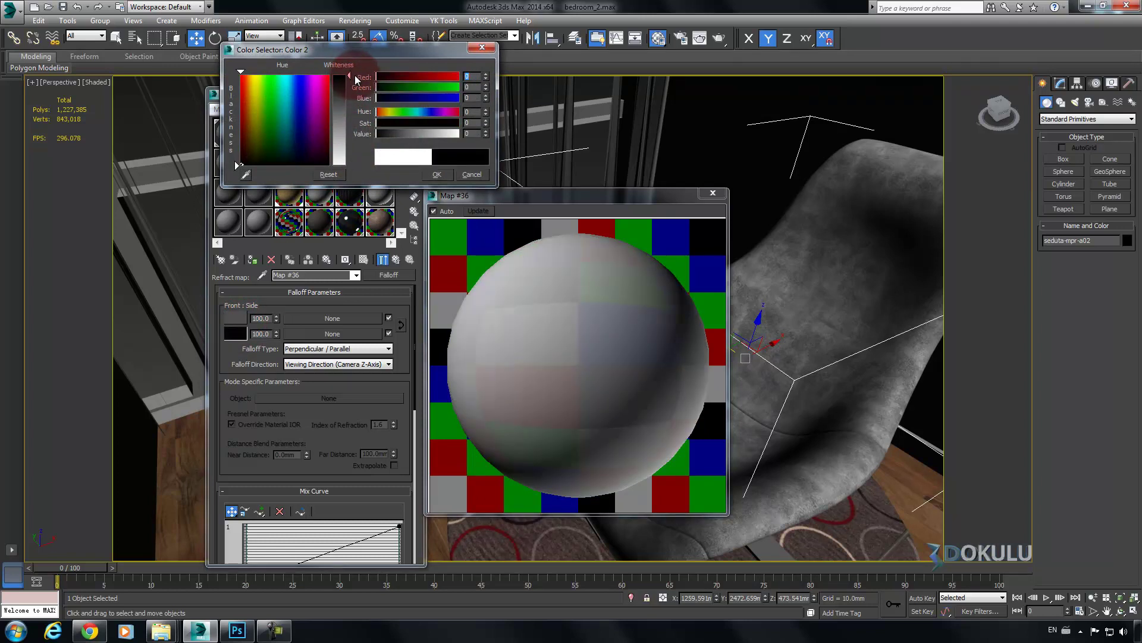
pyautogui.click(439, 174)
pyautogui.click(601, 260)
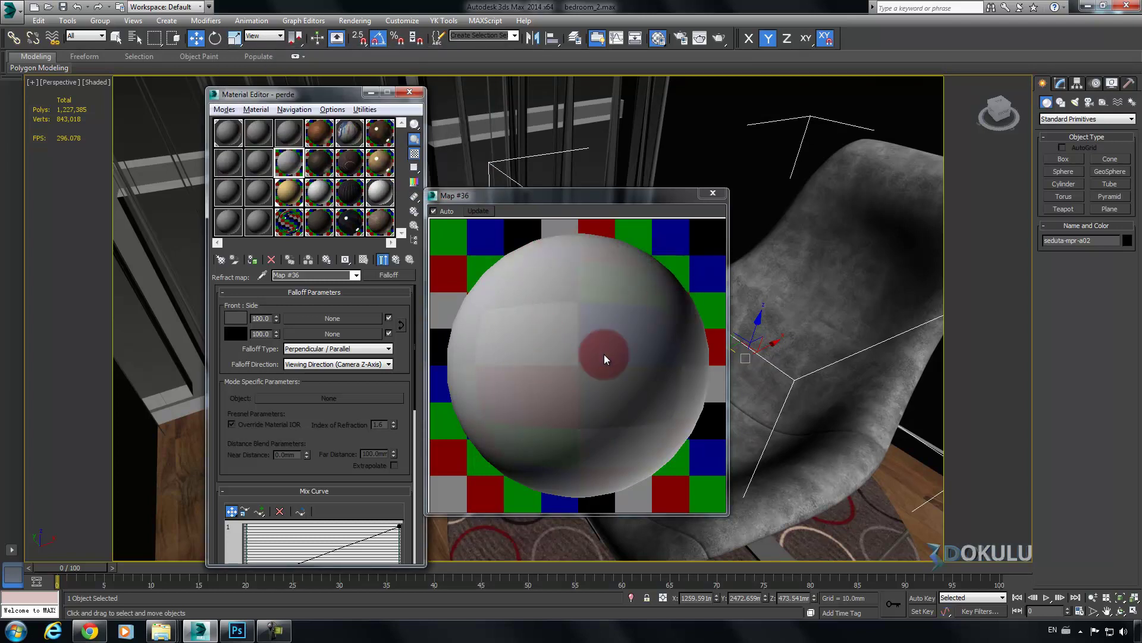
pyautogui.click(541, 28)
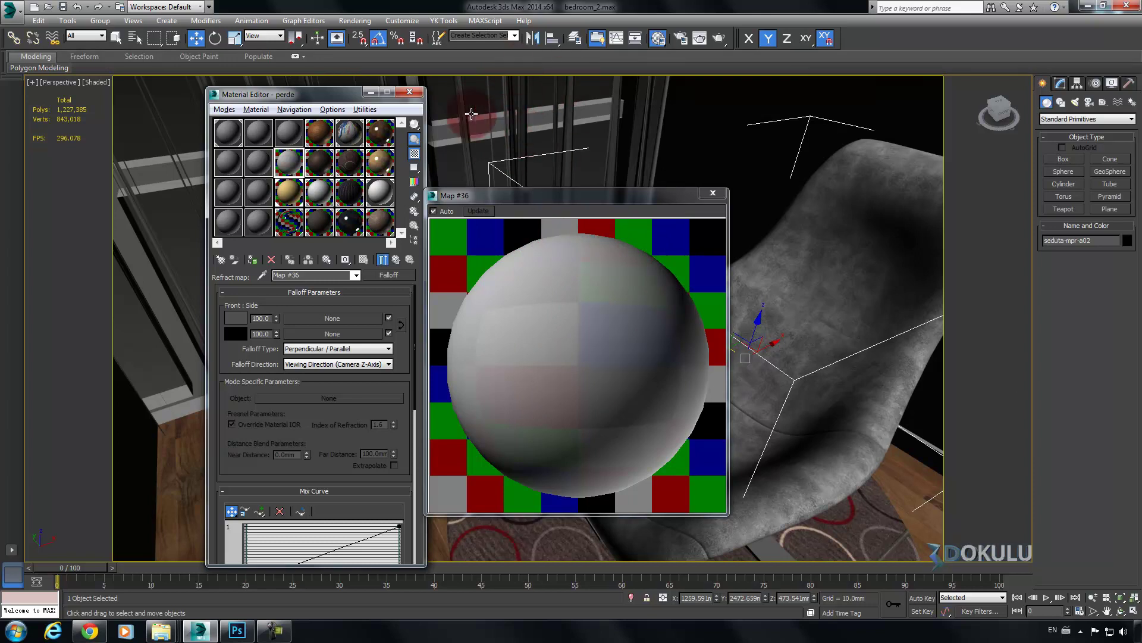
pyautogui.click(327, 63)
pyautogui.click(637, 64)
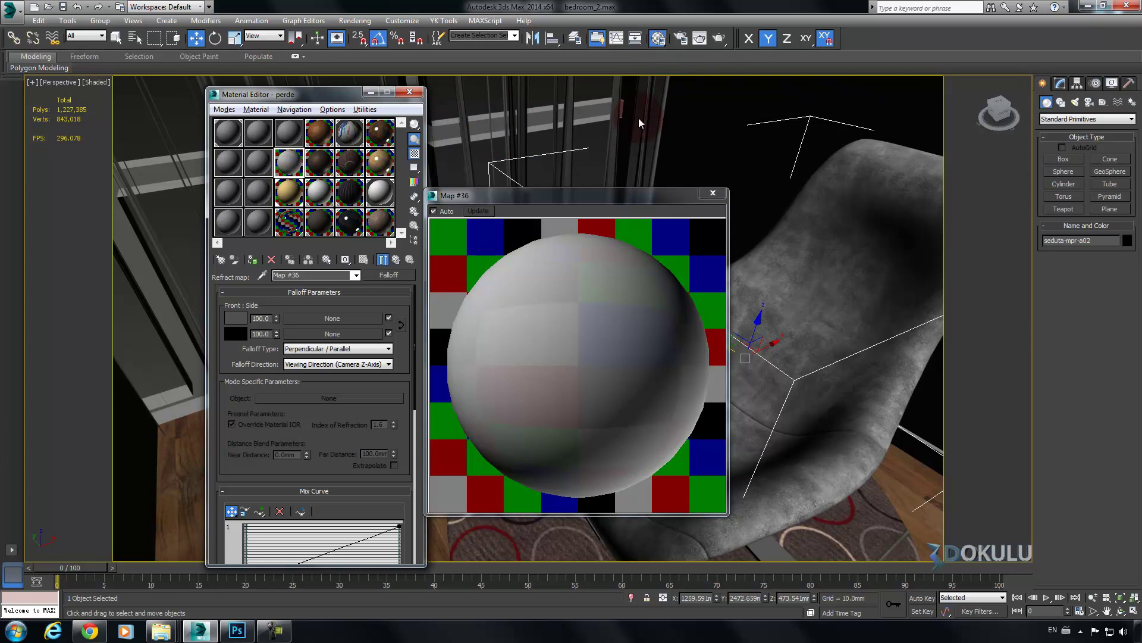
# Open the falloff type choices for perde's refraction Falloff map
pyautogui.click(380, 302)
pyautogui.click(351, 348)
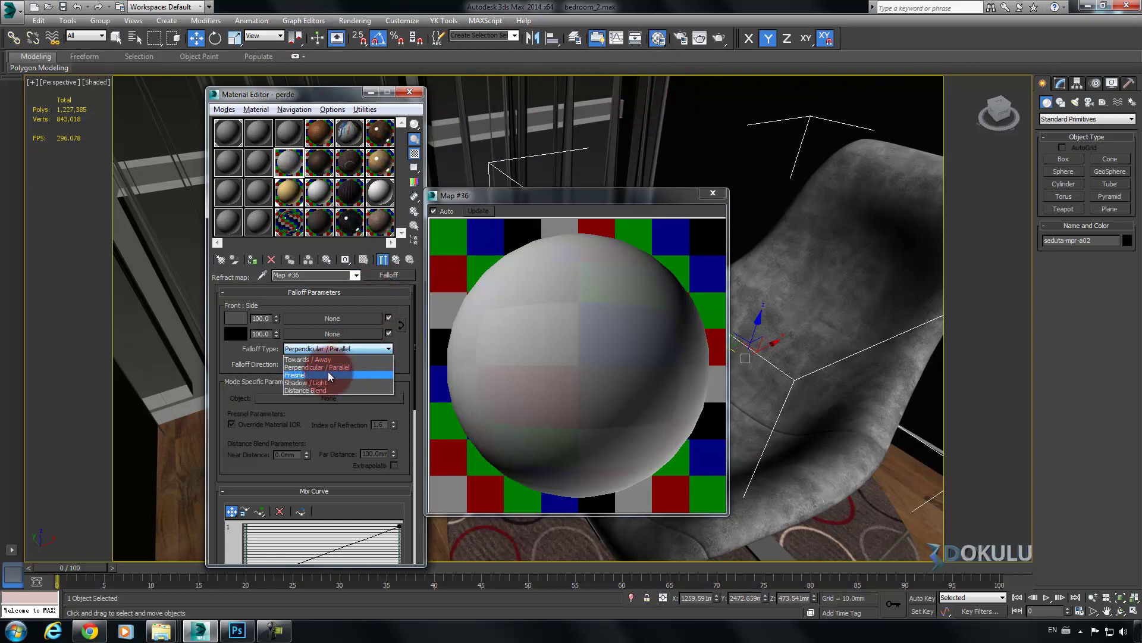
# Set the refraction Falloff map's type to Perpendicular / Parallel
pyautogui.click(333, 371)
pyautogui.click(337, 349)
pyautogui.click(298, 364)
# Give the Mix Curve's start point a Bezier handle and bend the curve so it rises steeply at the start
pyautogui.moveTo(255, 357); pyautogui.dragTo(262, 311)
pyautogui.click(246, 535)
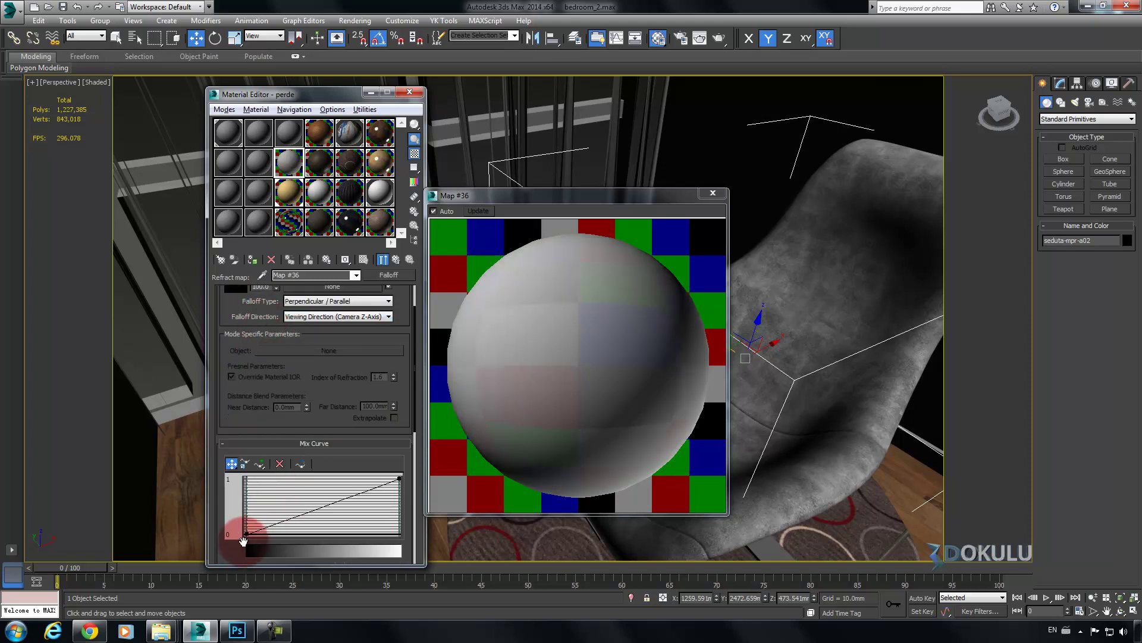
pyautogui.rightClick(247, 533)
pyautogui.click(272, 554)
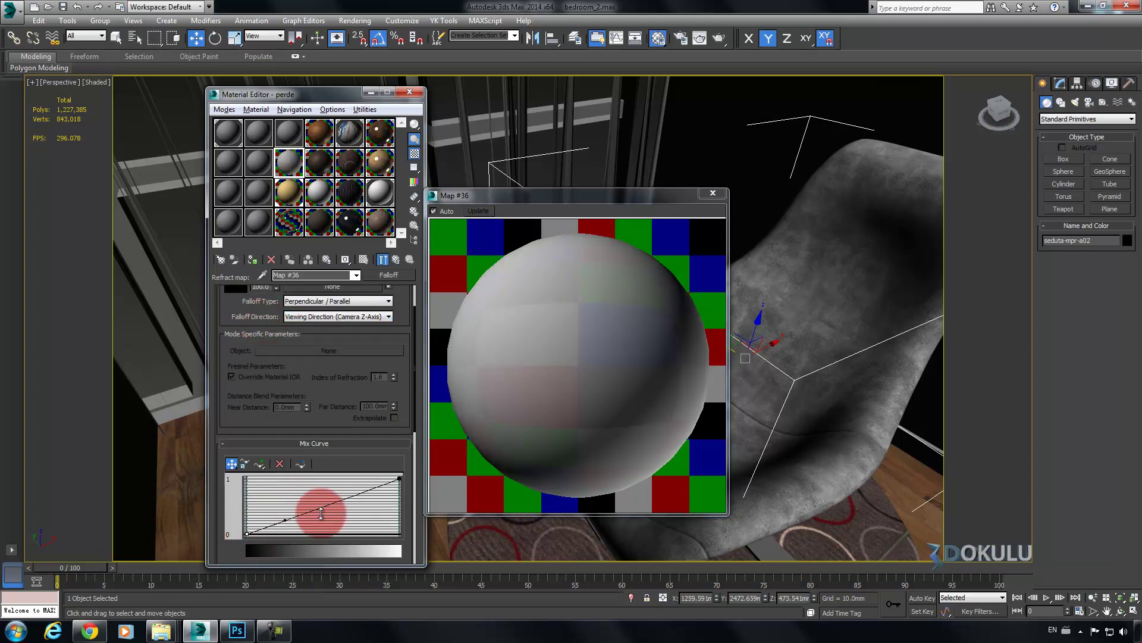
pyautogui.moveTo(284, 519); pyautogui.dragTo(207, 466)
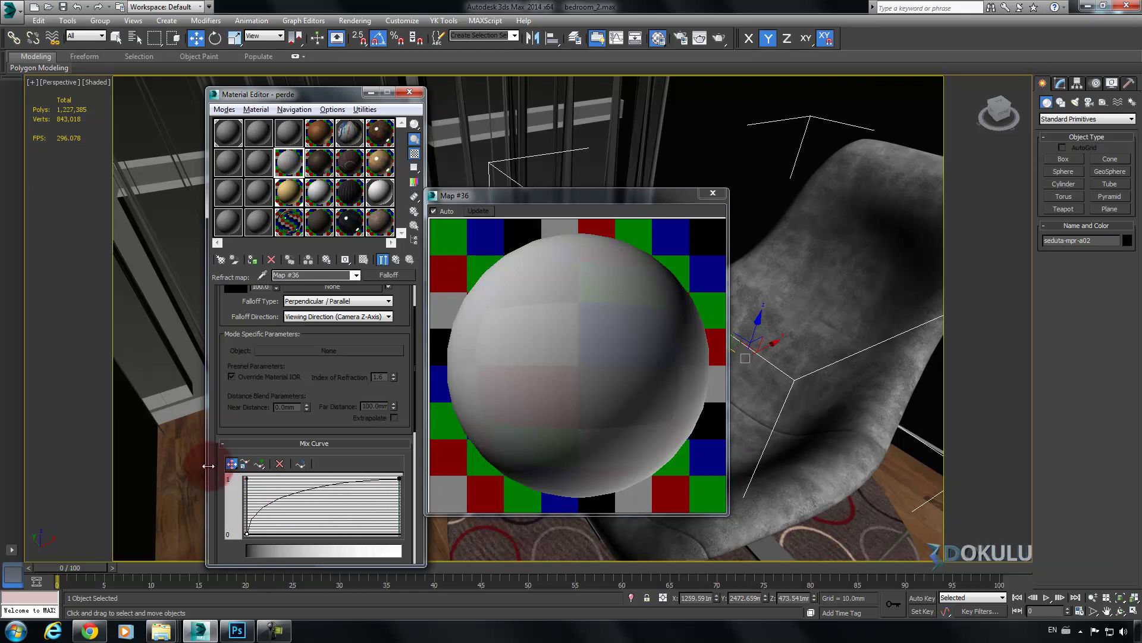
# Refine the Mix Curve by raising its start point slightly above 0 and pulling its handle almost straight up
pyautogui.moveTo(249, 519); pyautogui.dragTo(260, 487)
pyautogui.click(247, 531)
pyautogui.moveTo(247, 533); pyautogui.dragTo(247, 527)
pyautogui.click(257, 479)
pyautogui.moveTo(258, 480); pyautogui.dragTo(251, 477)
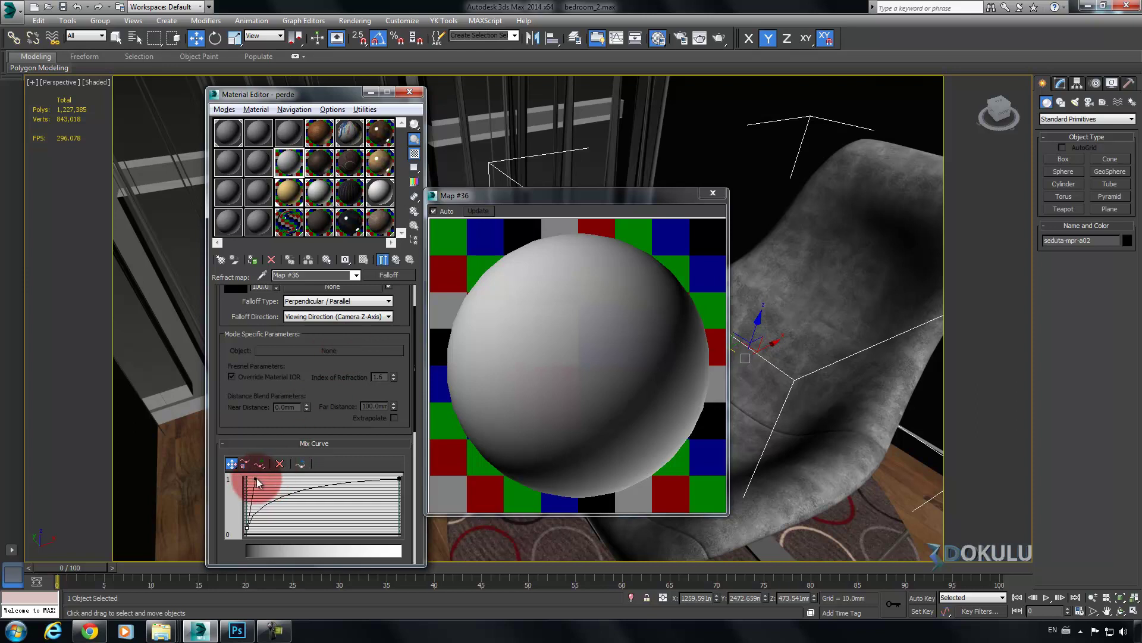
# Return to the parent perde material, set refraction Subdivs to 16 and IOR to 2.0, and close the enlarged preview
pyautogui.click(396, 259)
pyautogui.moveTo(341, 458)
pyautogui.mouseDown()
pyautogui.moveTo(341, 425)
pyautogui.moveTo(343, 455)
pyautogui.mouseUp()
pyautogui.doubleClick(281, 396)
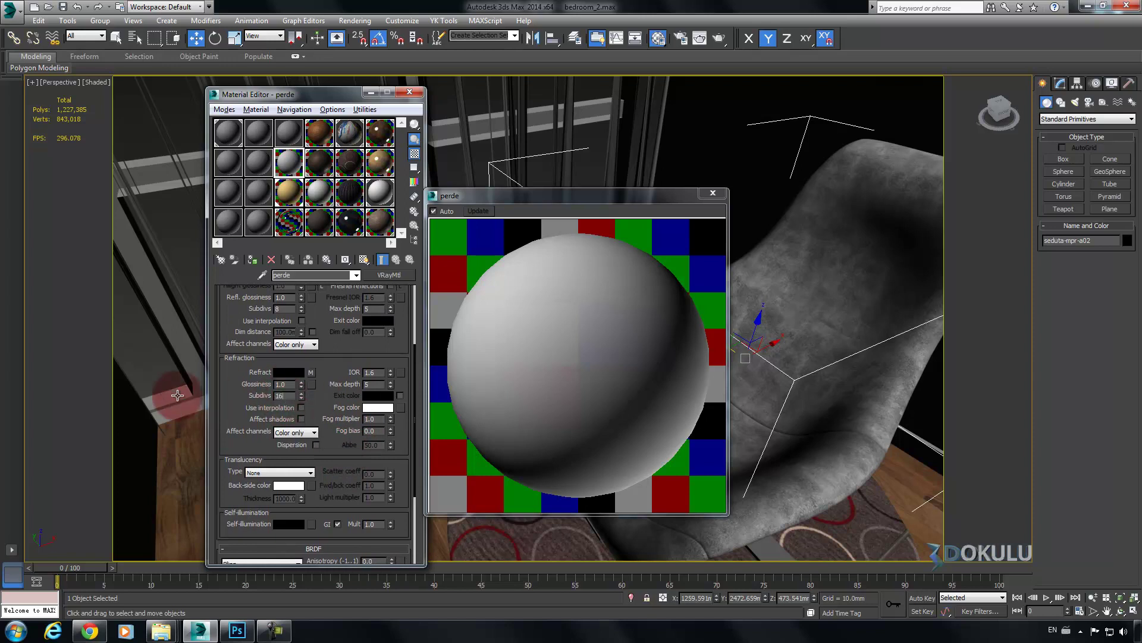
pyautogui.doubleClick(370, 372)
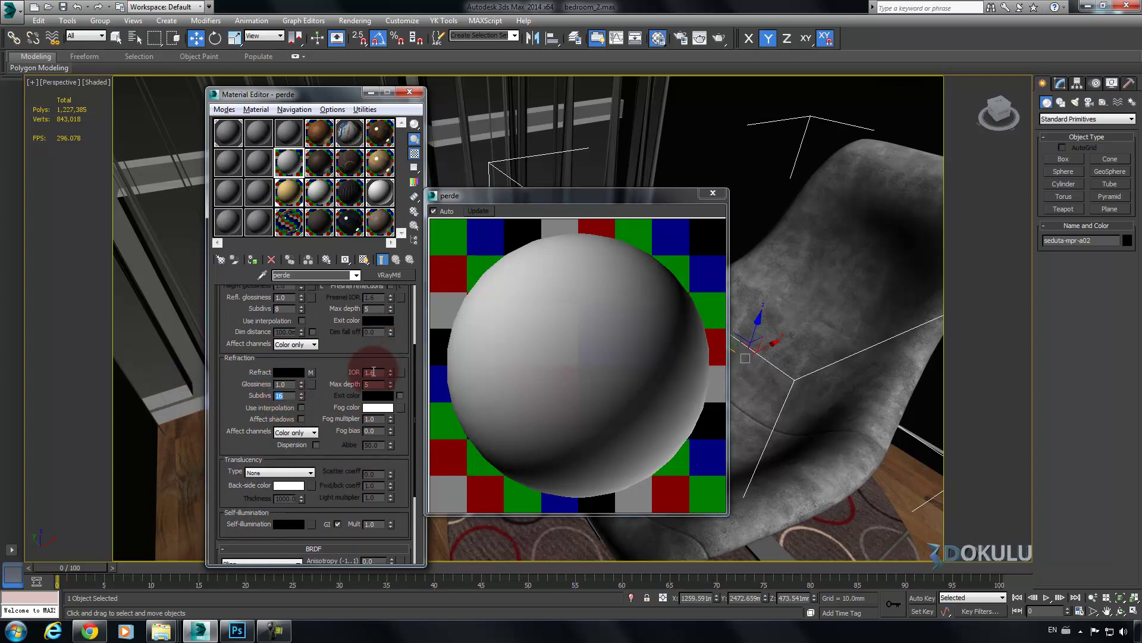
pyautogui.write('2')
pyautogui.press('Return')
pyautogui.write('0')
pyautogui.press('Return')
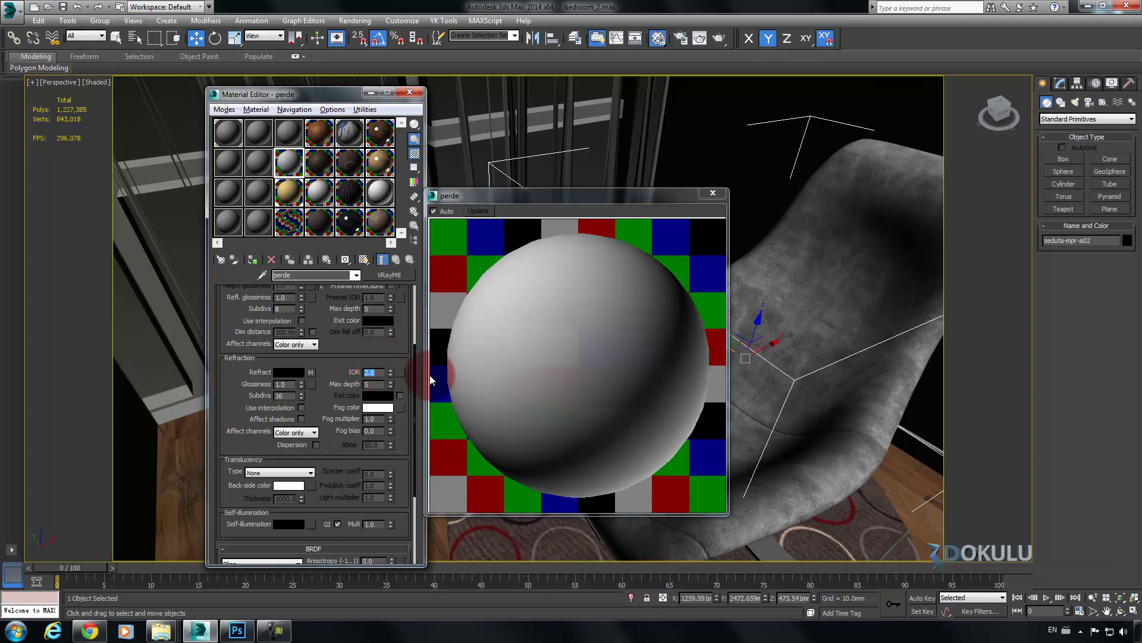
pyautogui.click(713, 192)
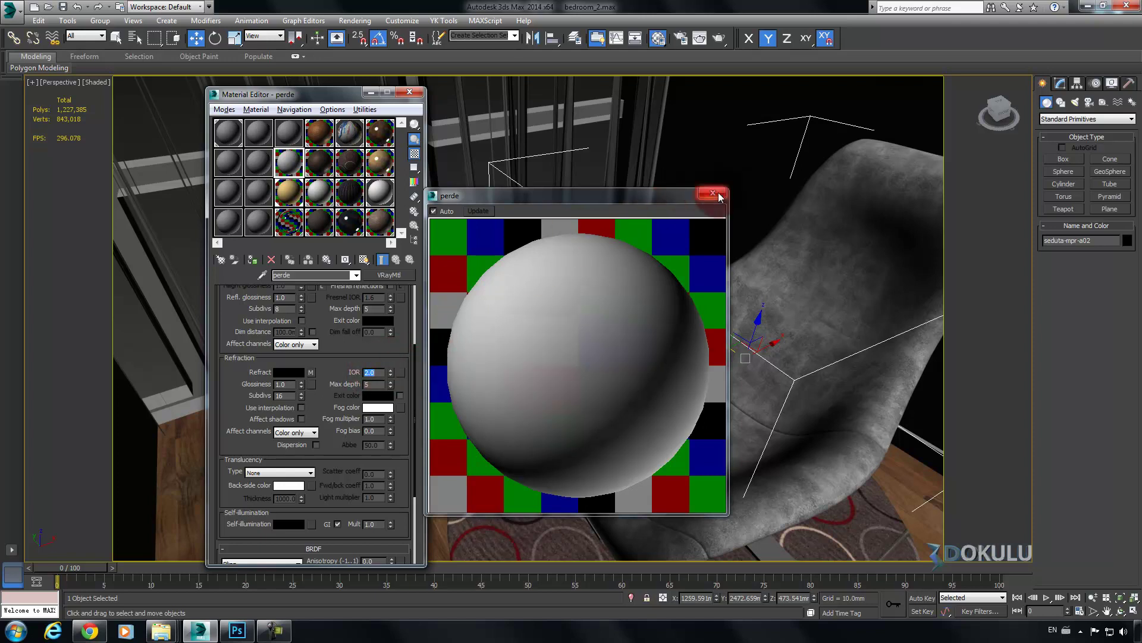
# Lighten the perde material's diffuse colour to a light grey of about 218
pyautogui.scroll(4, 332, 357)
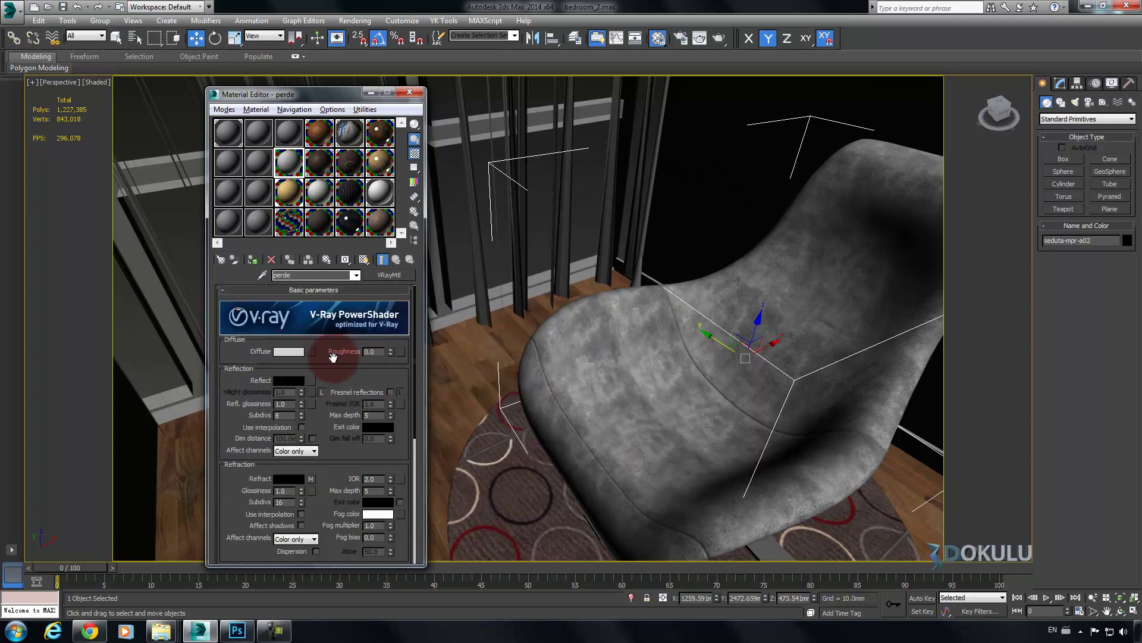
pyautogui.doubleClick(284, 417)
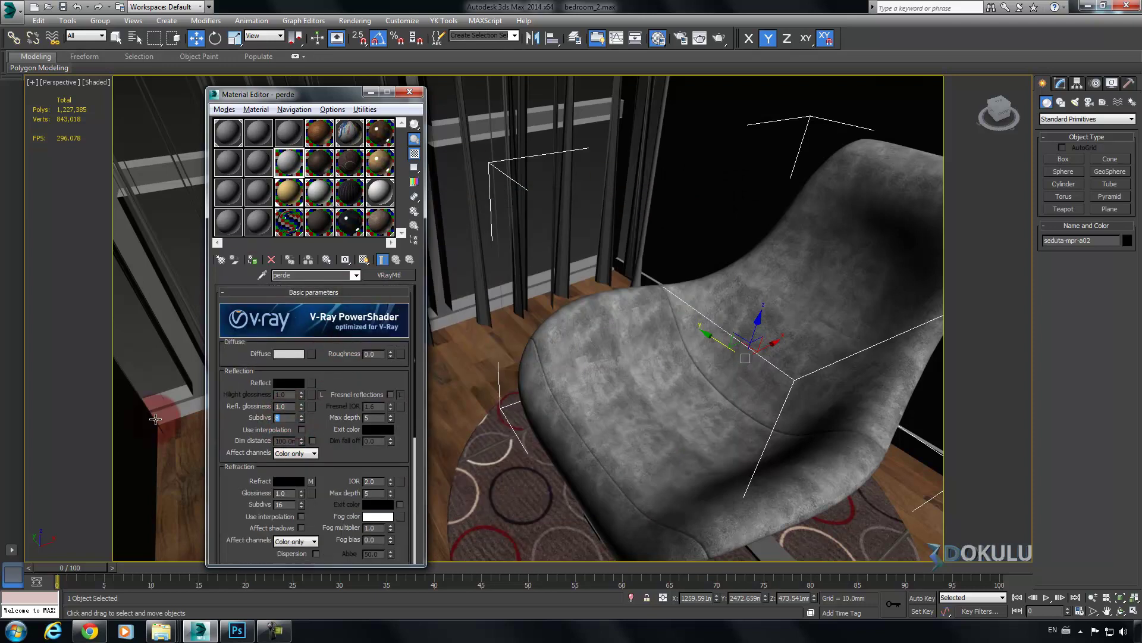
pyautogui.click(288, 354)
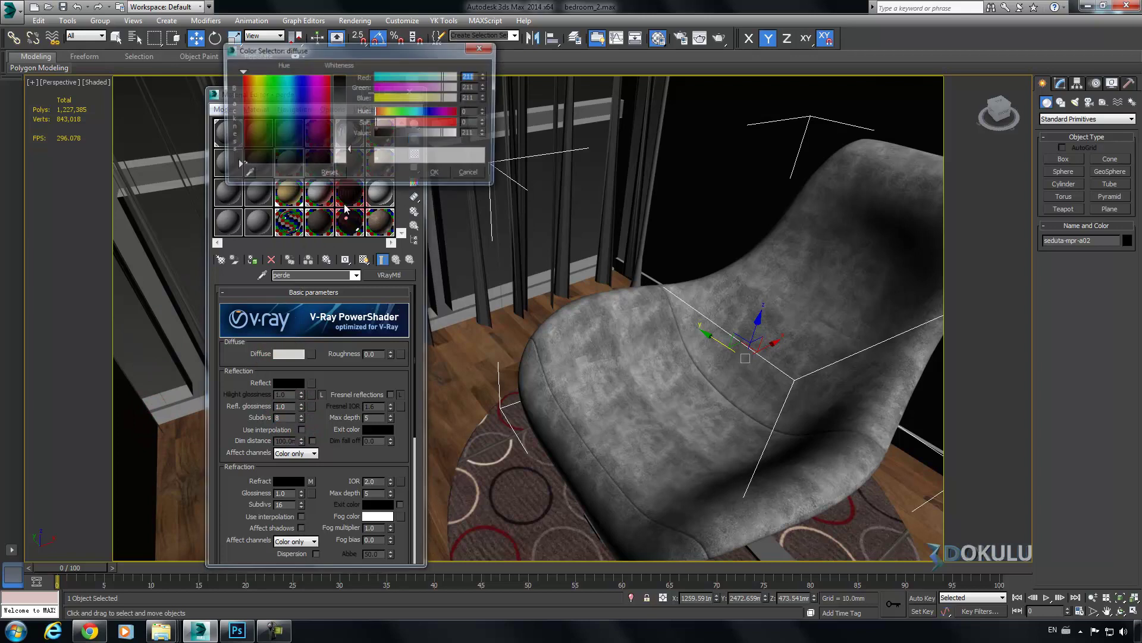
pyautogui.moveTo(350, 154); pyautogui.dragTo(350, 156)
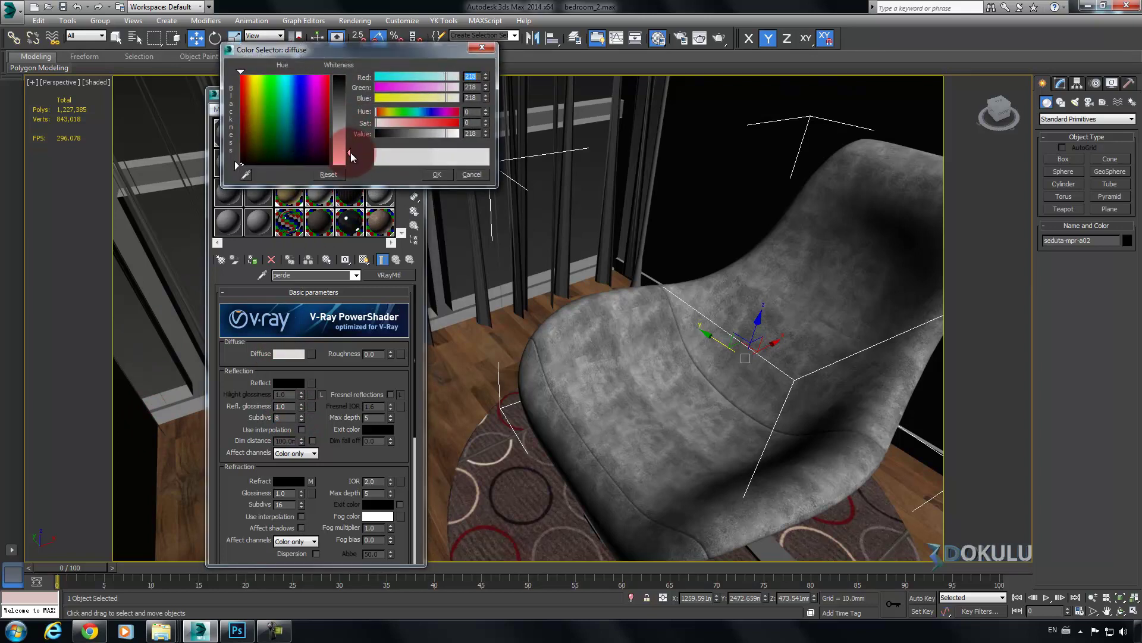
pyautogui.click(437, 174)
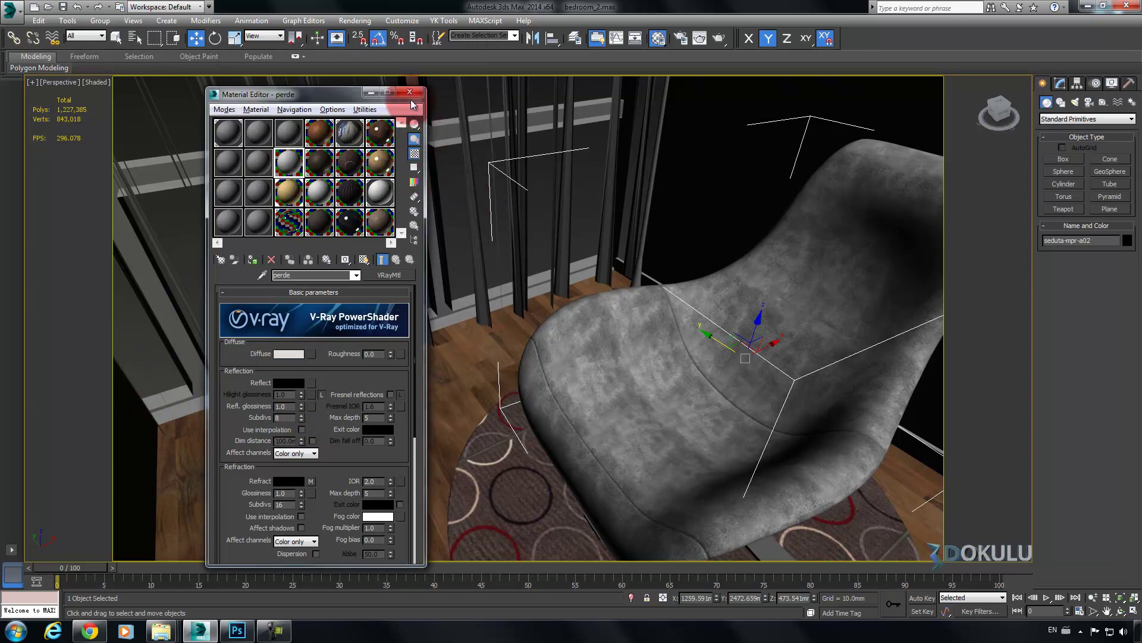
# Show edged faces, select the three curtain objects by the window, and assign the perde material to them
pyautogui.moveTo(344, 100); pyautogui.dragTo(396, 105)
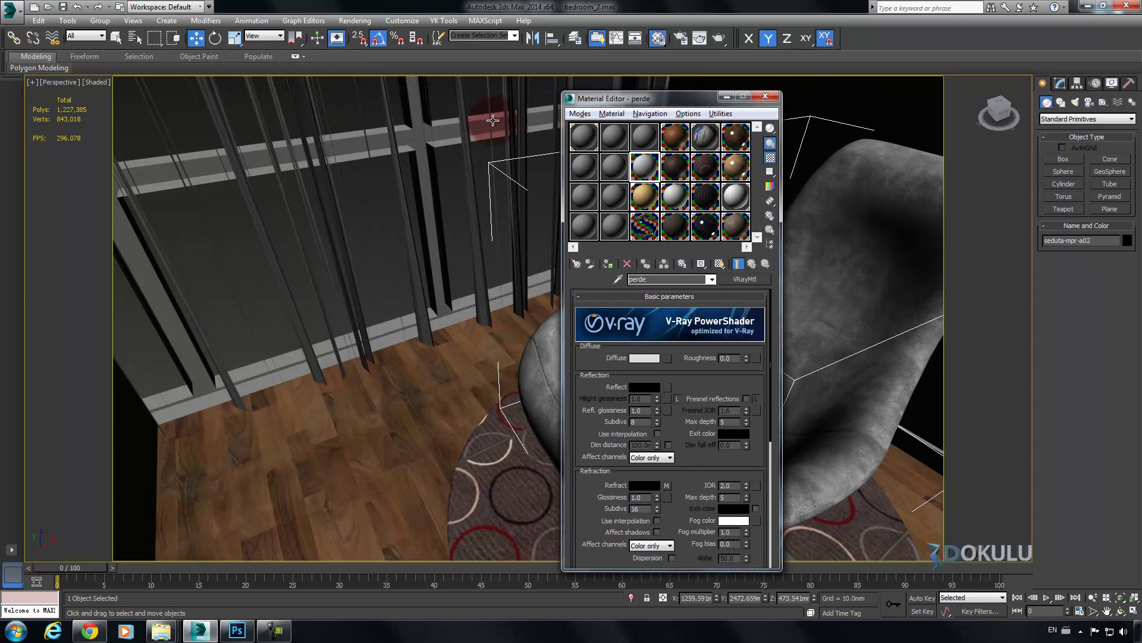
pyautogui.click(505, 128)
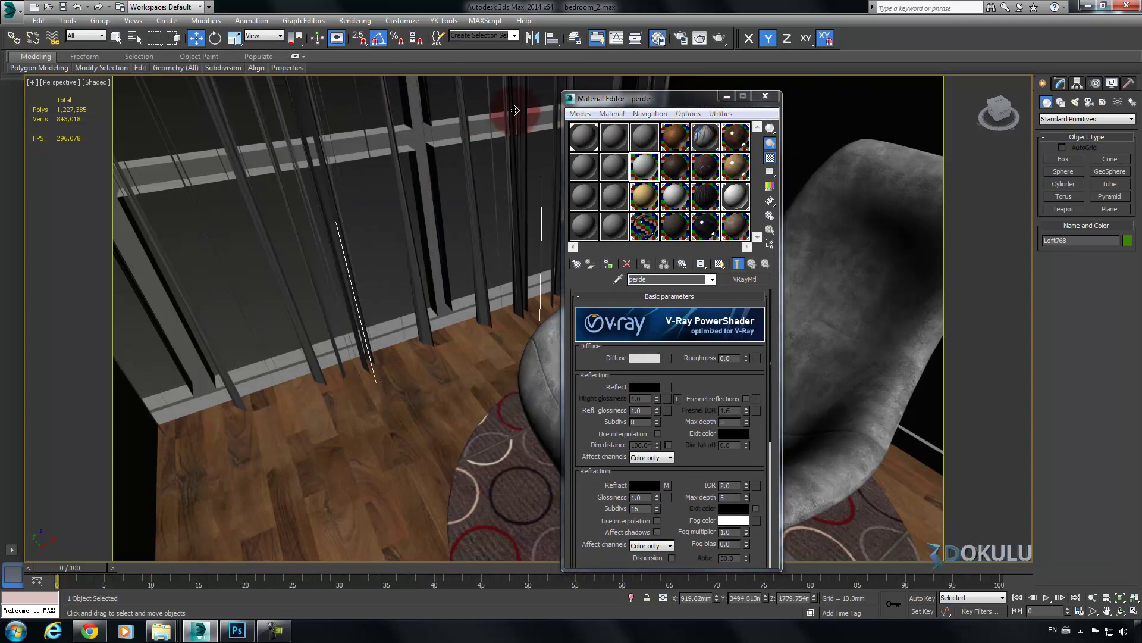
pyautogui.press('F4')
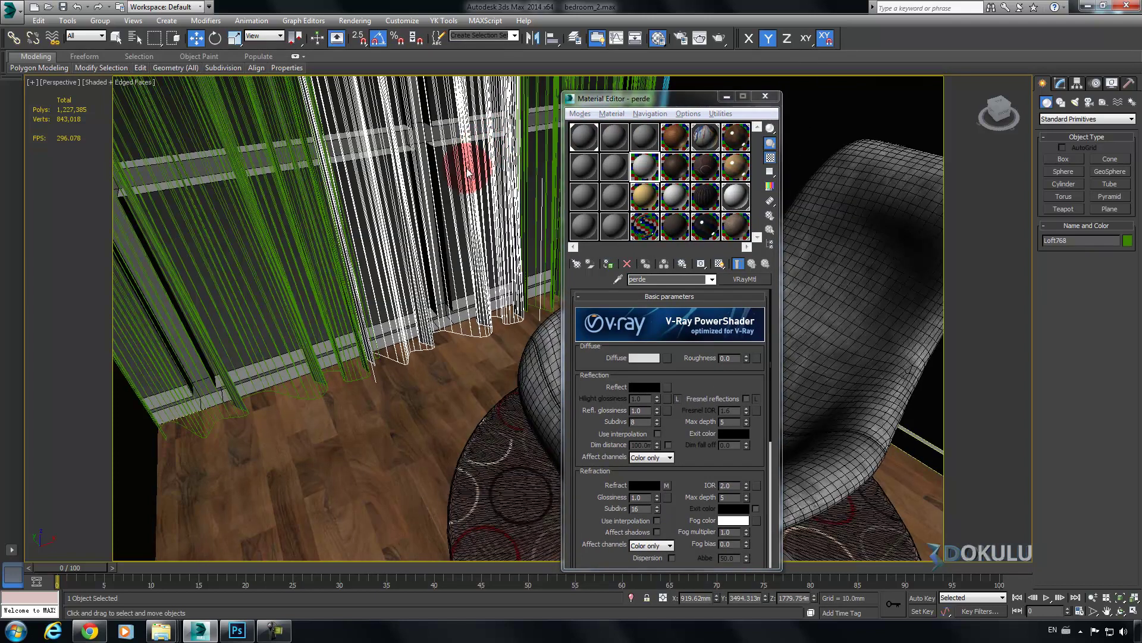
pyautogui.keyDown('ctrl'); pyautogui.click(332, 249); pyautogui.keyUp('ctrl')
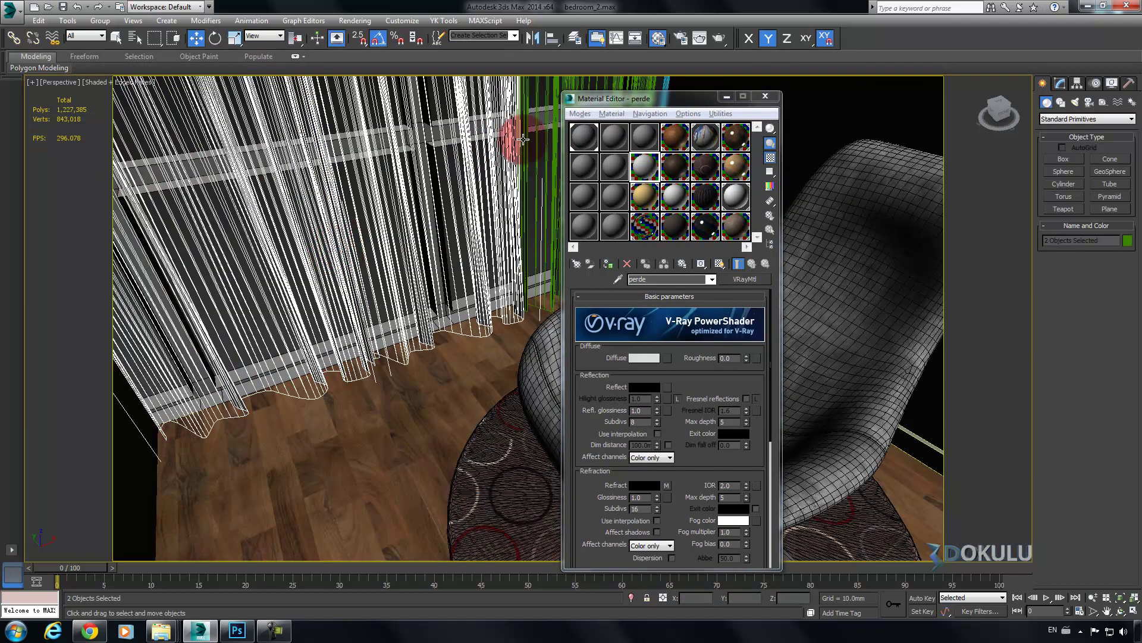
pyautogui.keyDown('ctrl'); pyautogui.click(512, 150); pyautogui.keyUp('ctrl')
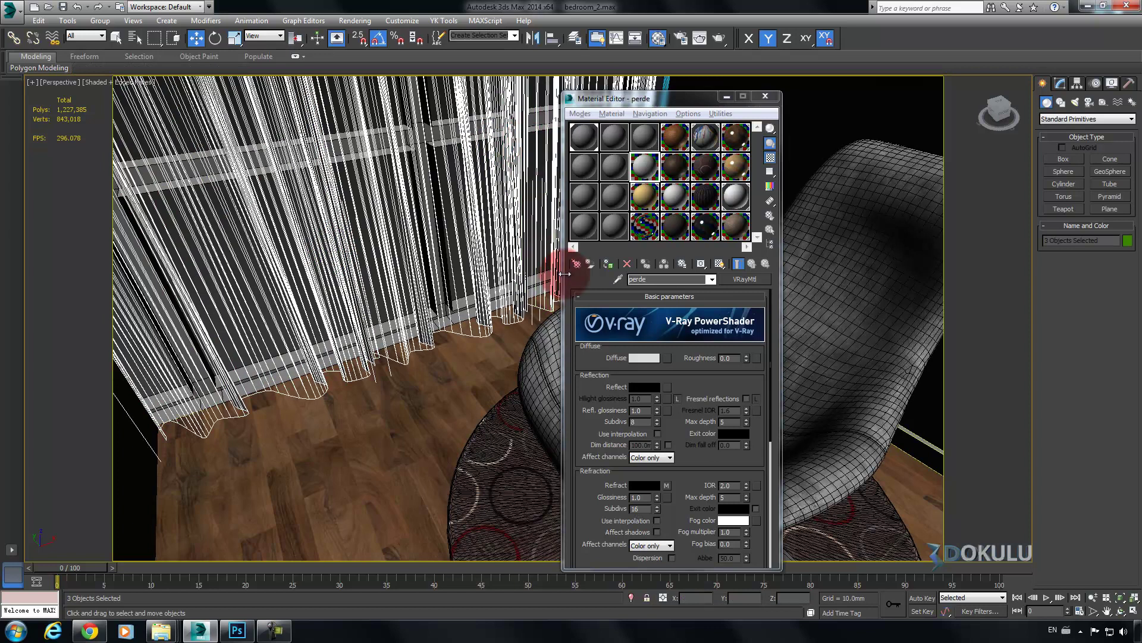
pyautogui.click(607, 263)
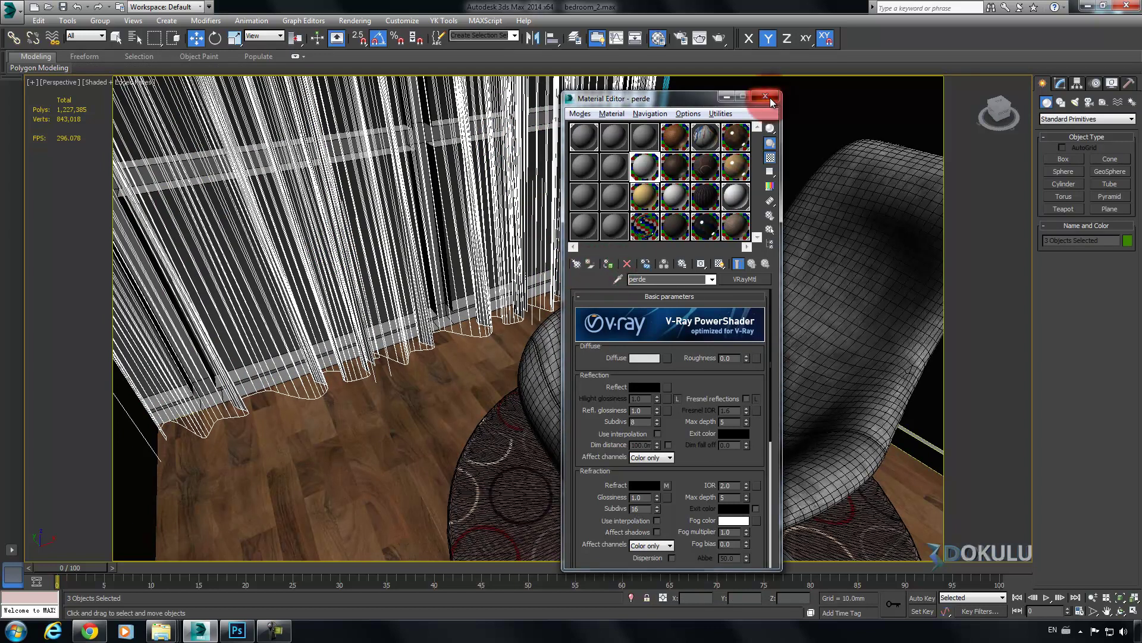
# Change the perde material to VRay2SidedMtl, keeping the old material as its front sub-material
pyautogui.click(736, 278)
pyautogui.scroll(-1, 265, 315)
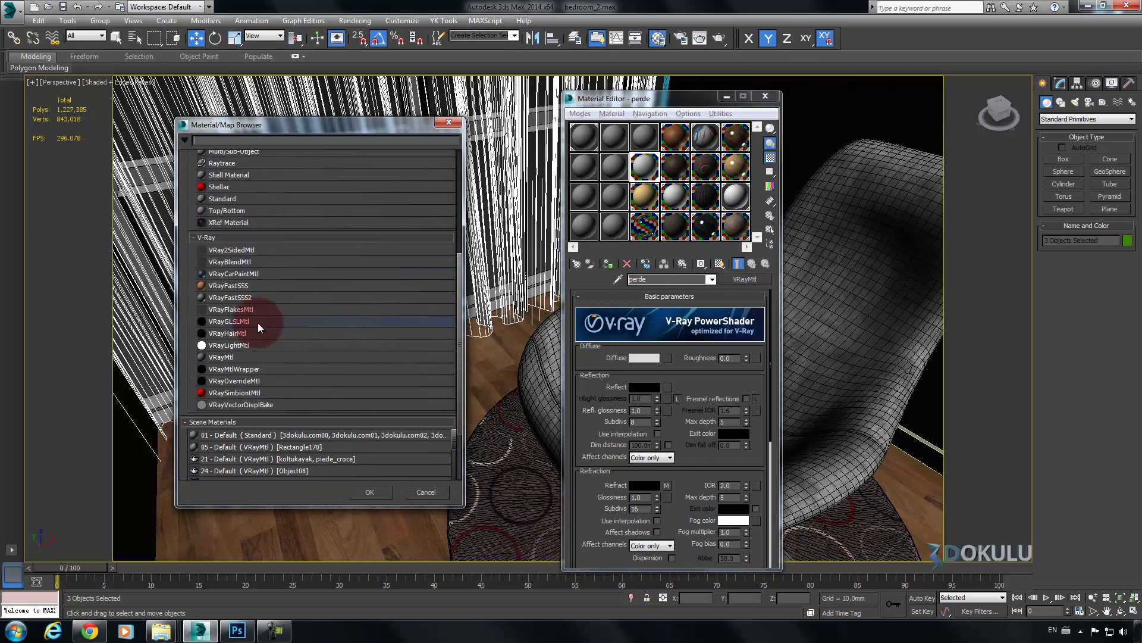
pyautogui.click(242, 250)
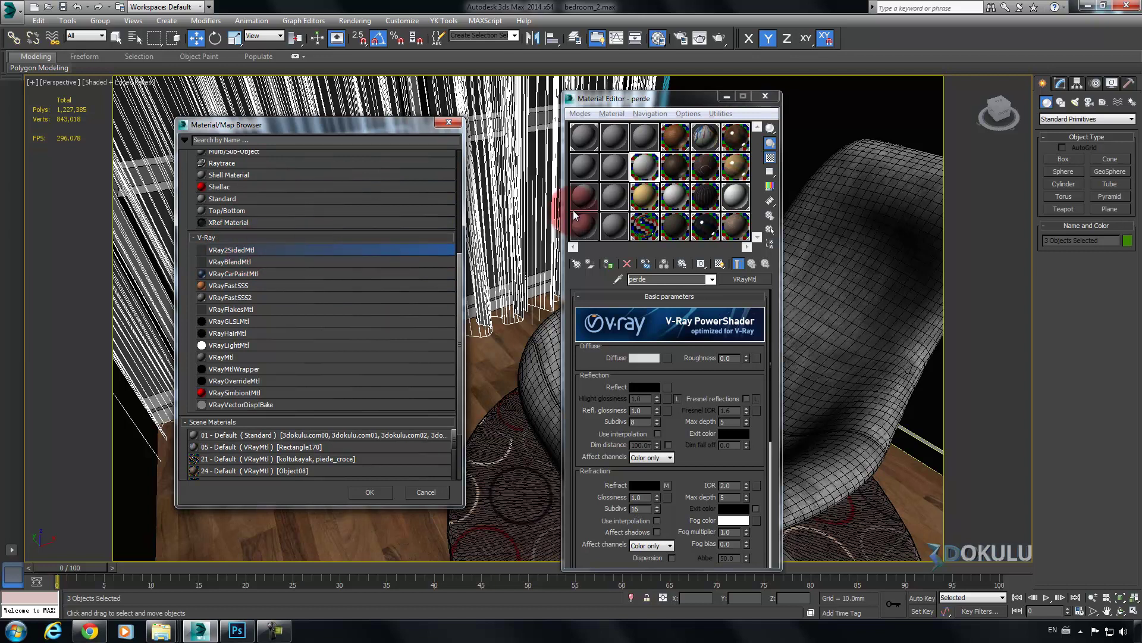
pyautogui.doubleClick(242, 250)
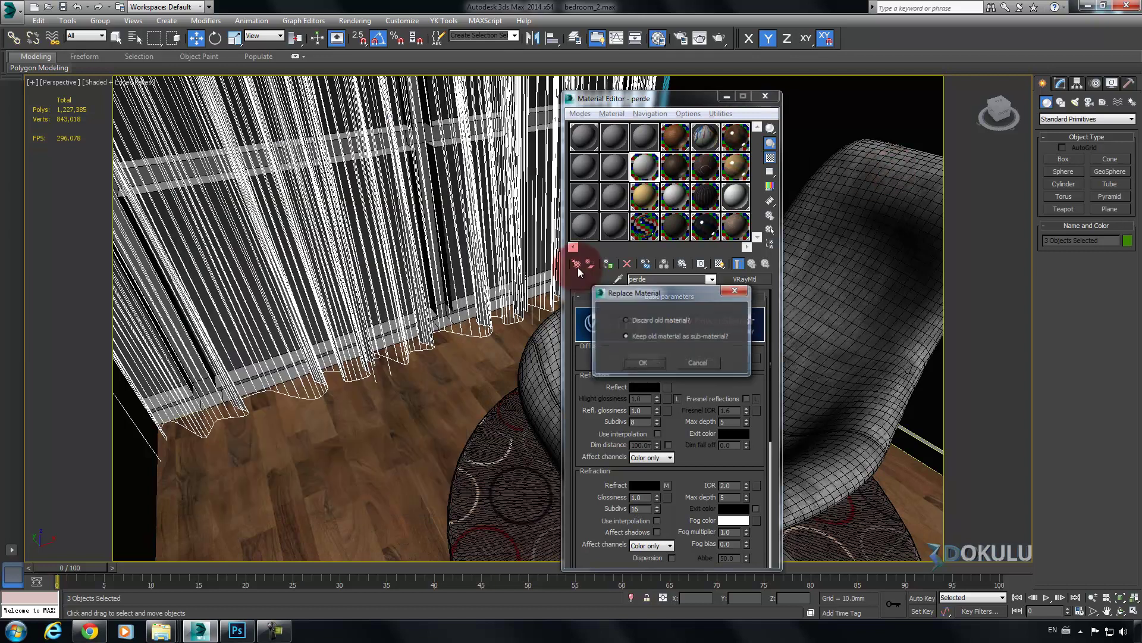
pyautogui.click(663, 364)
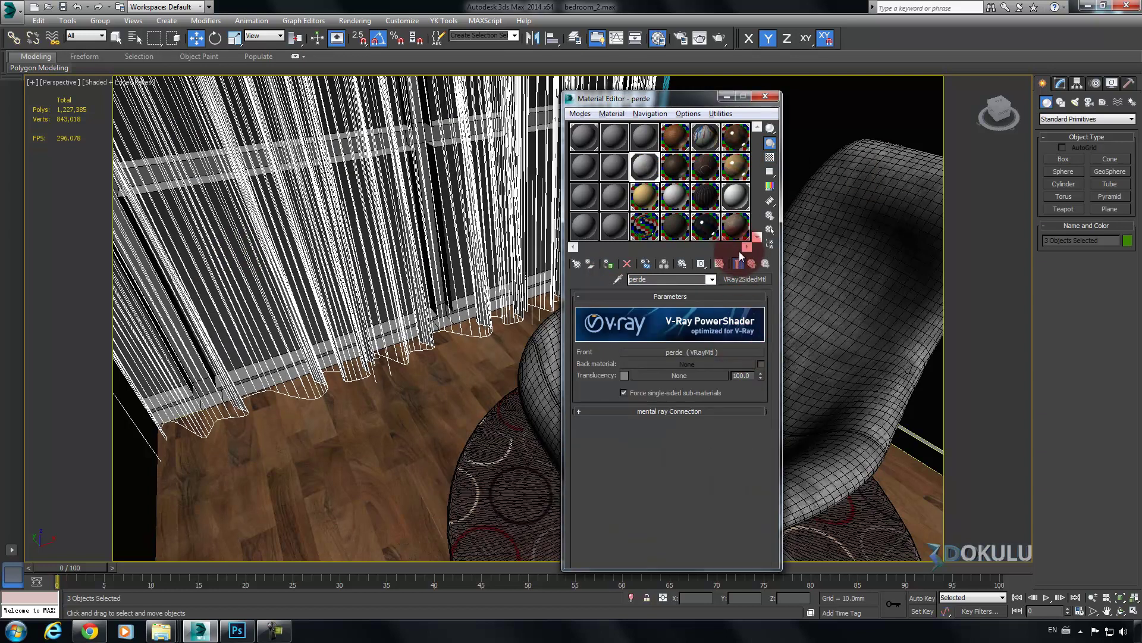
# Turn off edged faces and convert the unused 03 - Default material to a VRayMtl
pyautogui.moveTo(355, 419)
pyautogui.mouseDown(button='middle')
pyautogui.moveTo(351, 431)
pyautogui.moveTo(389, 448)
pyautogui.mouseUp(button='middle')
pyautogui.press('F4')
pyautogui.click(645, 146)
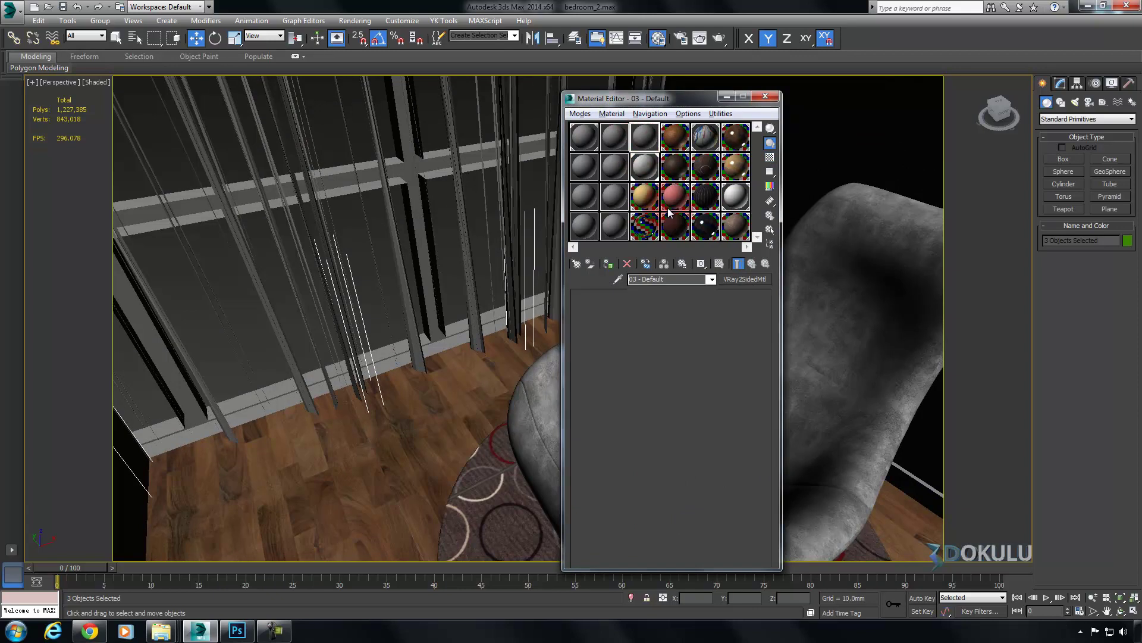
pyautogui.click(731, 282)
pyautogui.doubleClick(209, 359)
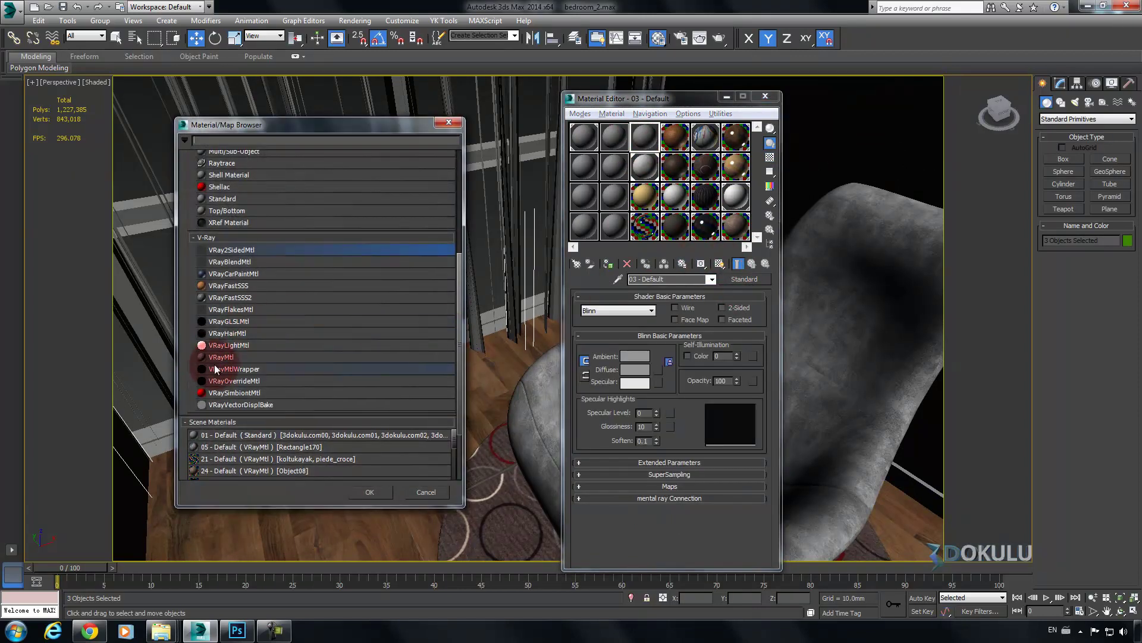
# Set the 03 - Default material's diffuse colour to a very light grey
pyautogui.click(645, 357)
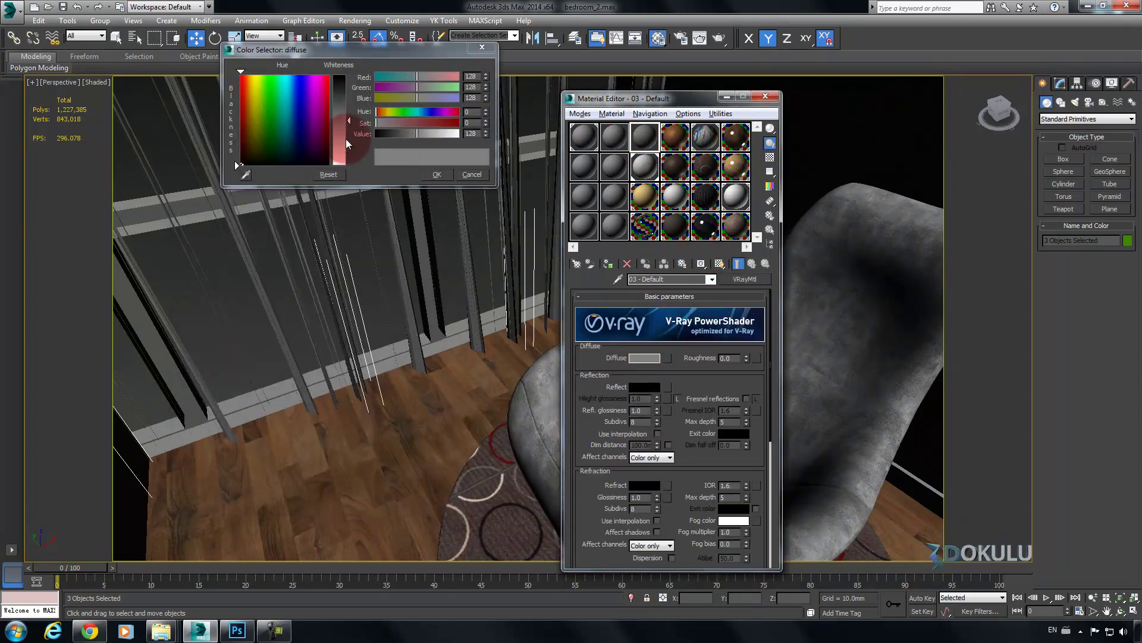
pyautogui.moveTo(348, 148); pyautogui.dragTo(349, 159)
pyautogui.click(437, 175)
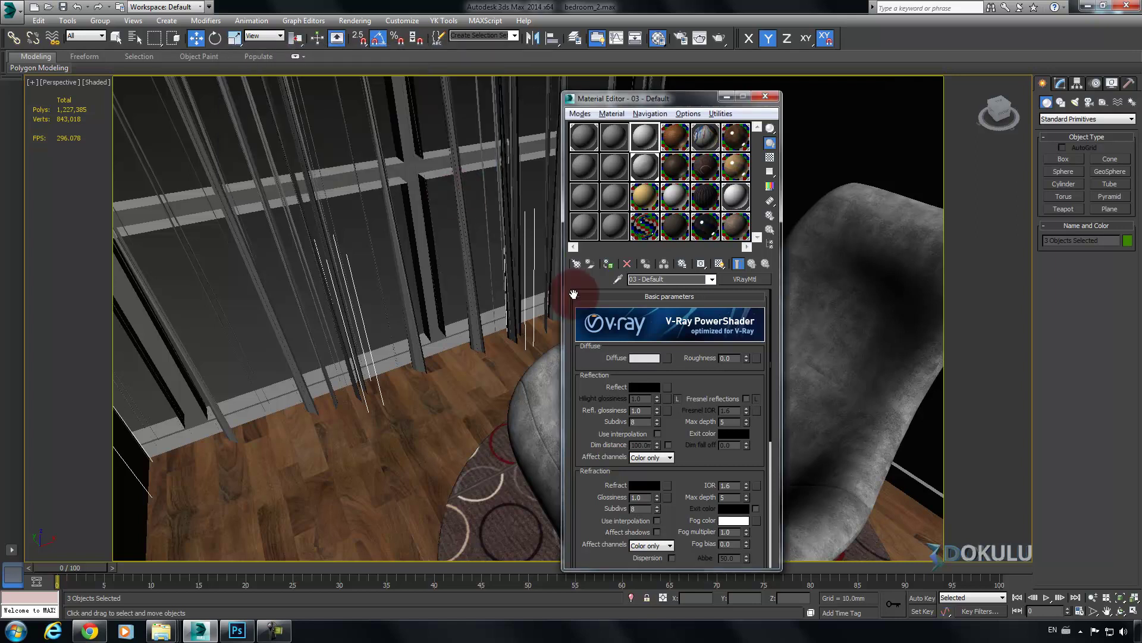
# Select the window frame Object01 from outside the room and assign the 03 - Default material to it
pyautogui.scroll(-2, 681, 362)
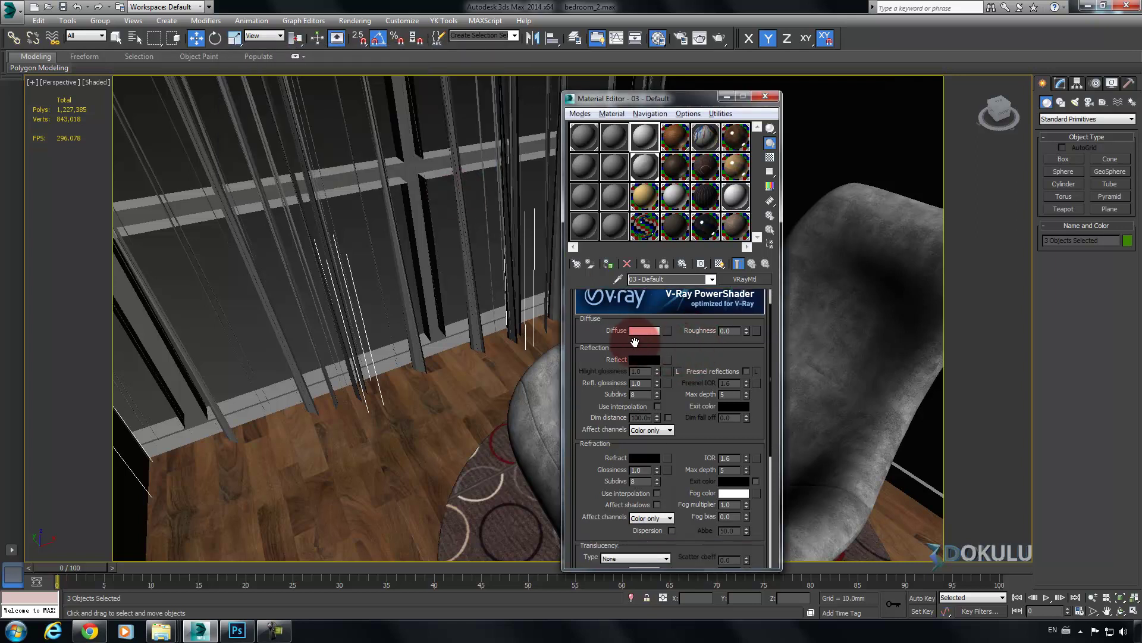
pyautogui.keyDown('alt'); pyautogui.moveTo(357, 370); pyautogui.dragTo(420, 402, button='middle'); pyautogui.keyUp('alt')
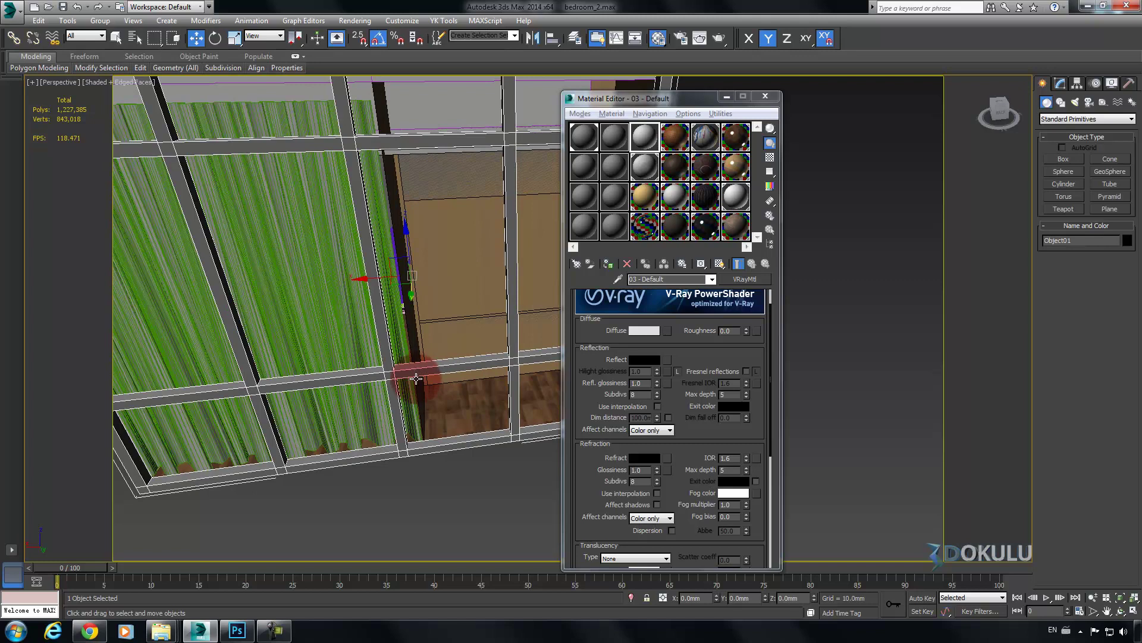
pyautogui.click(631, 332)
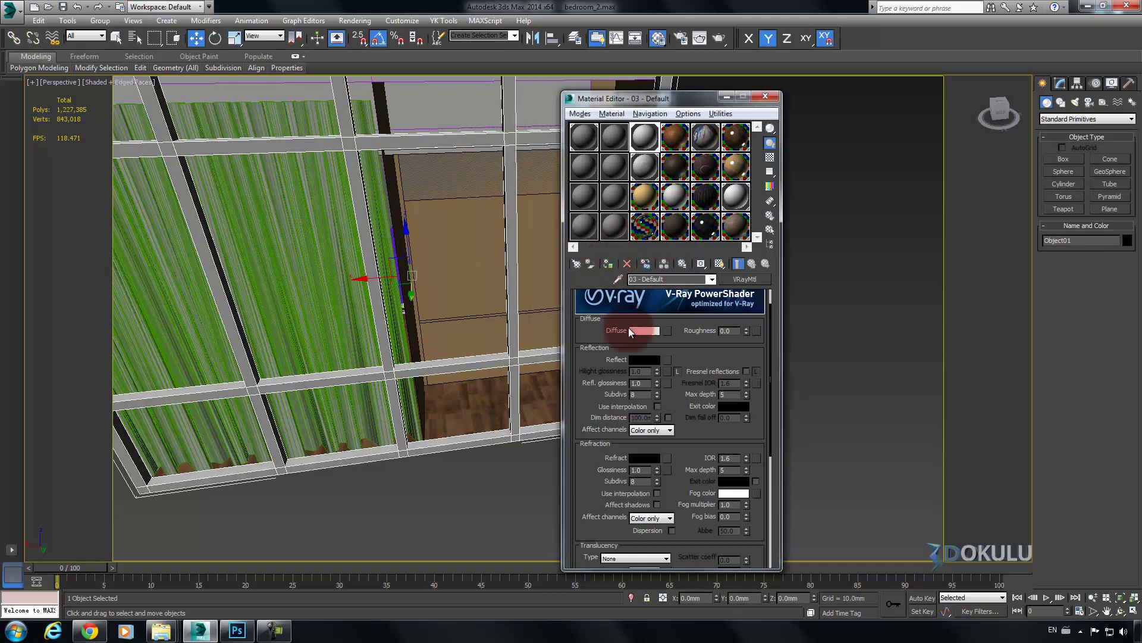
# Set the 03 - Default material's reflection colour to dark grey 12, and enable Fresnel reflections with an unlocked Fresnel IOR
pyautogui.click(646, 361)
pyautogui.moveTo(351, 79); pyautogui.dragTo(351, 89)
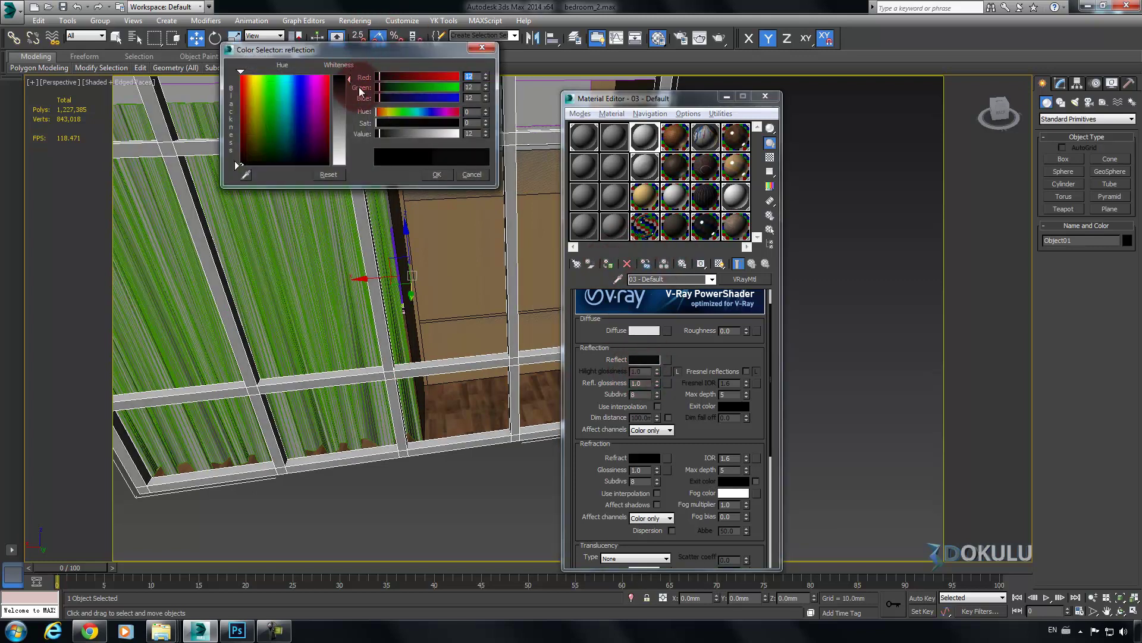
pyautogui.click(437, 174)
pyautogui.click(766, 351)
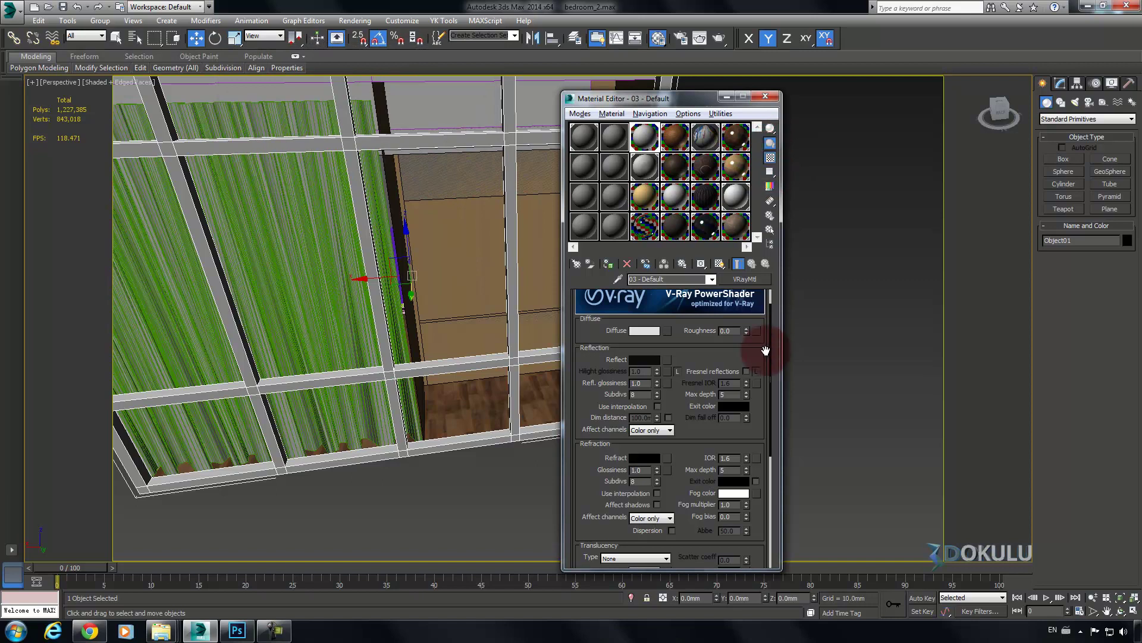
pyautogui.click(756, 371)
# With an enlarged sample preview open beside the editor, set Fresnel IOR to 2.0 and reflection glossiness to 0.95
pyautogui.doubleClick(644, 136)
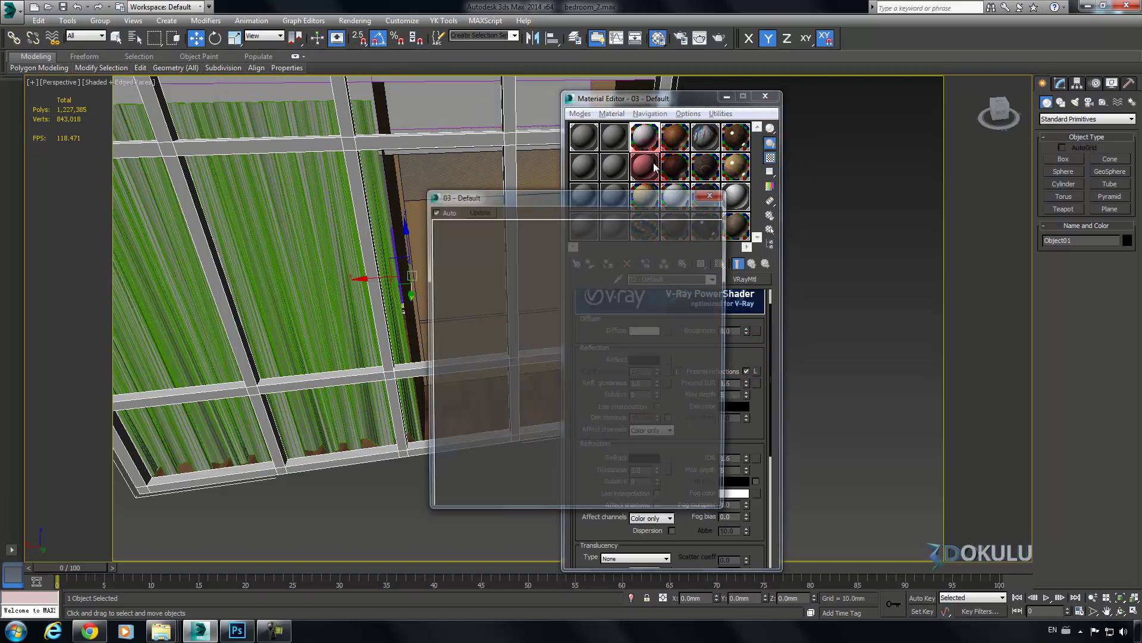
pyautogui.moveTo(624, 198); pyautogui.dragTo(363, 180)
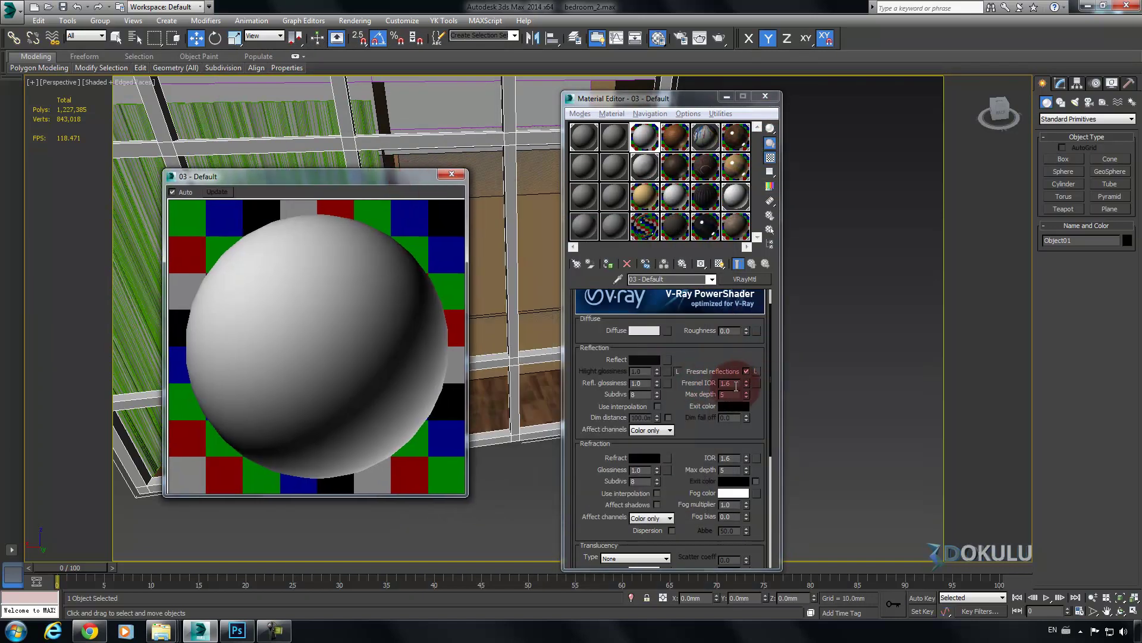
pyautogui.moveTo(735, 384); pyautogui.dragTo(664, 389)
pyautogui.write('2')
pyautogui.click(669, 391)
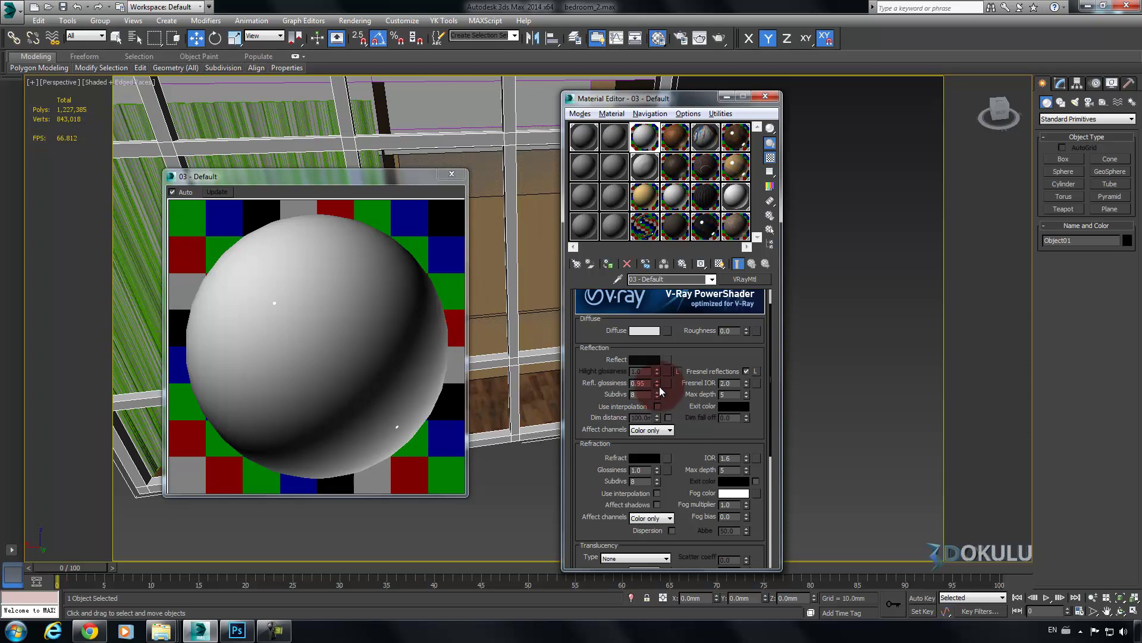
# Set the 03 - Default material's reflection glossiness to 0.6 and its reflection subdivs to 16, checking the enlarged sample preview
pyautogui.doubleClick(639, 383)
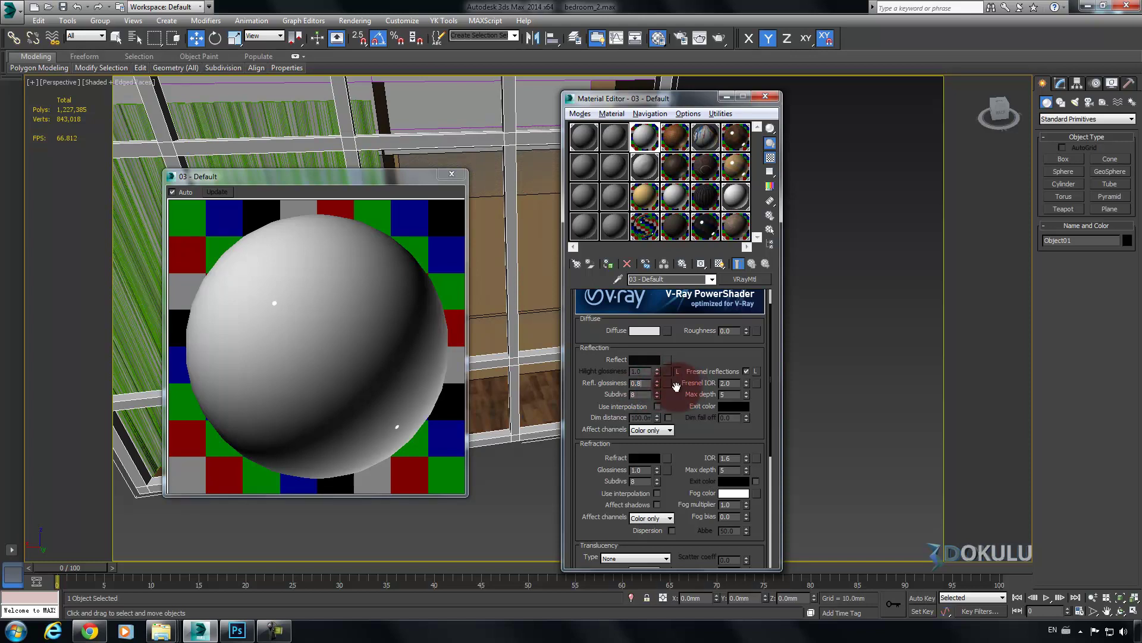
pyautogui.click(444, 177)
pyautogui.moveTo(444, 177); pyautogui.dragTo(677, 333, button='middle')
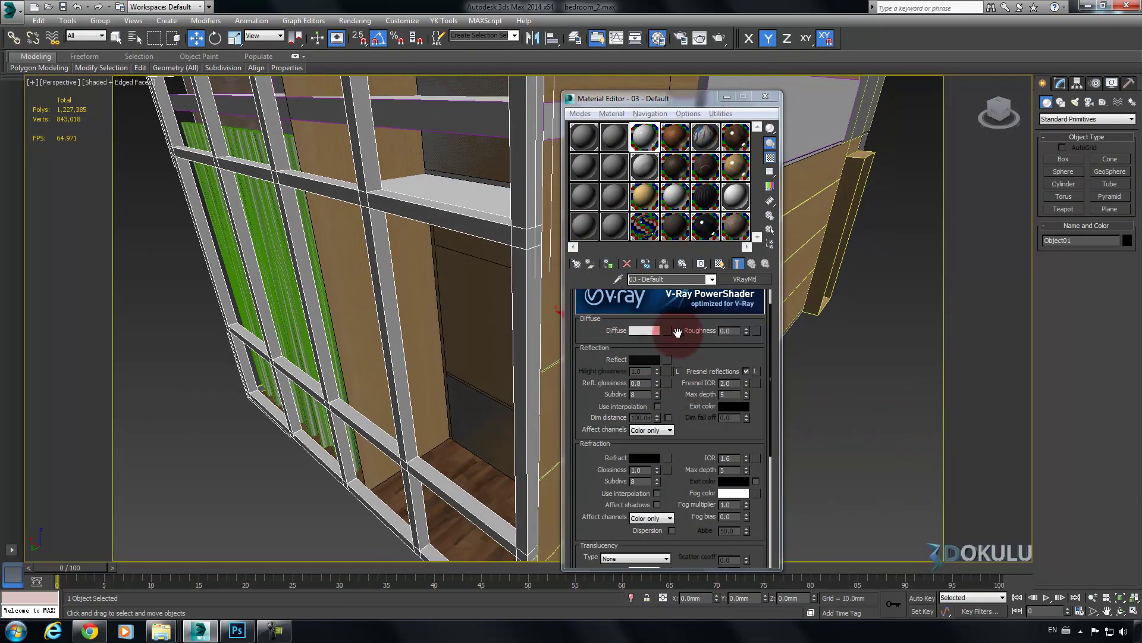
pyautogui.doubleClick(638, 384)
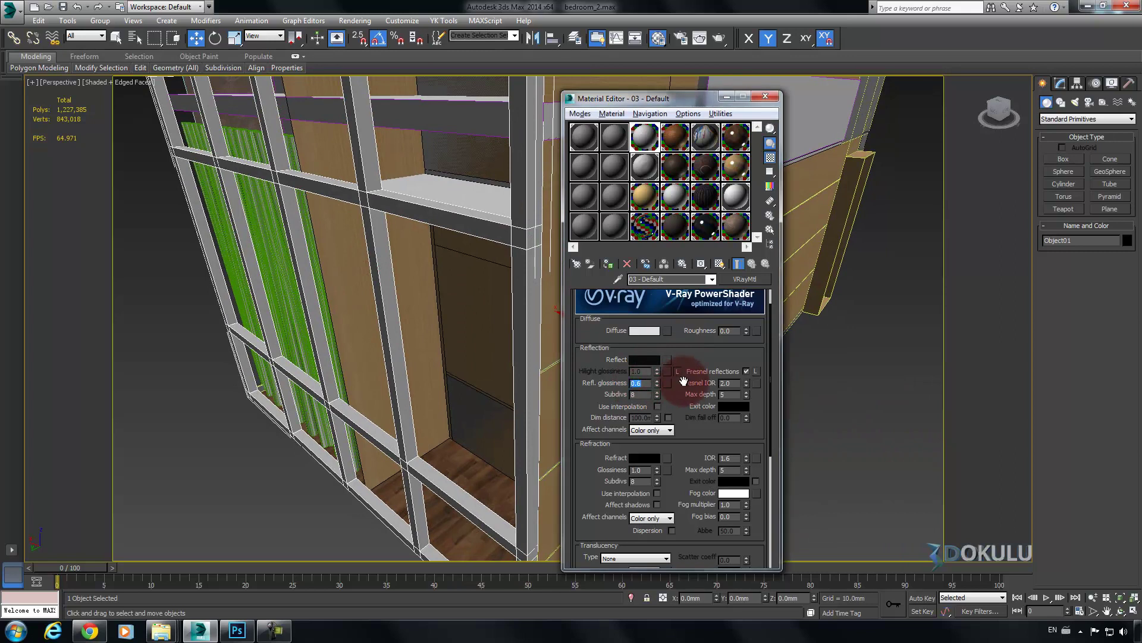
pyautogui.doubleClick(644, 136)
pyautogui.click(644, 388)
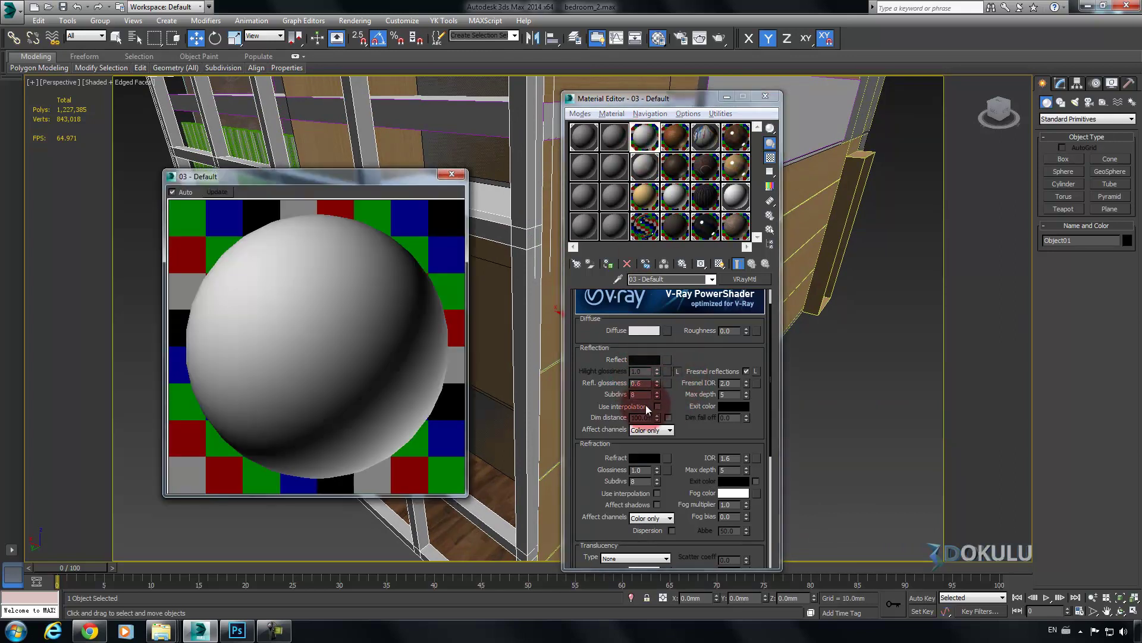
pyautogui.doubleClick(641, 394)
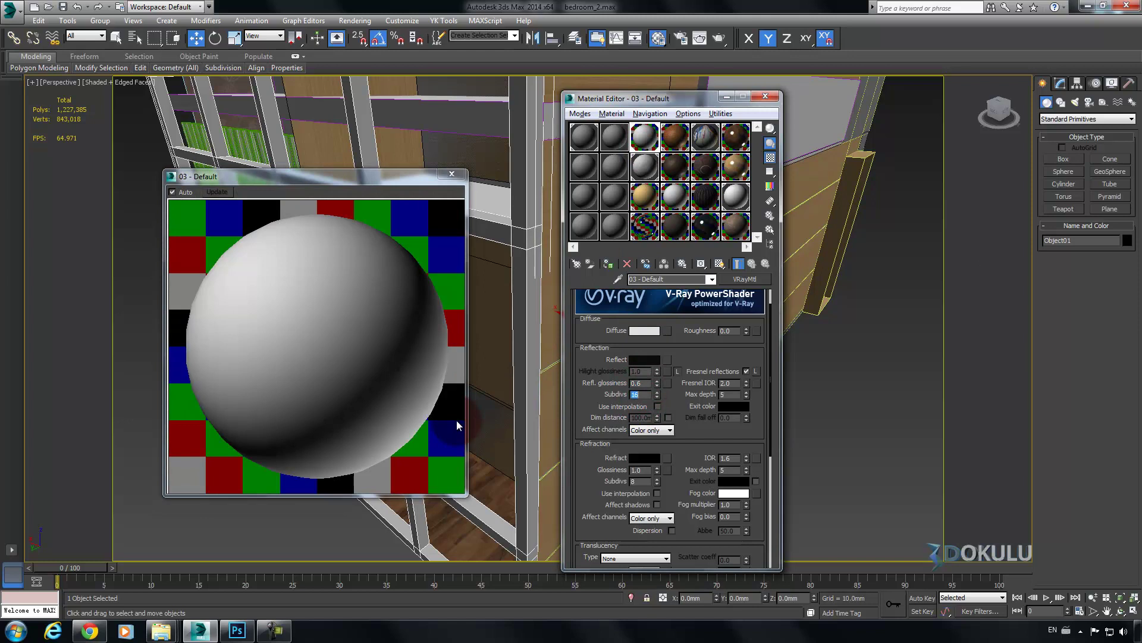
pyautogui.click(450, 175)
# Assign the yatakderi material to the bed's headboard and select the headboard
pyautogui.keyDown('alt'); pyautogui.moveTo(365, 176); pyautogui.dragTo(437, 238, button='middle'); pyautogui.keyUp('alt')
pyautogui.keyDown('alt'); pyautogui.moveTo(278, 260); pyautogui.dragTo(178, 193, button='middle'); pyautogui.keyUp('alt')
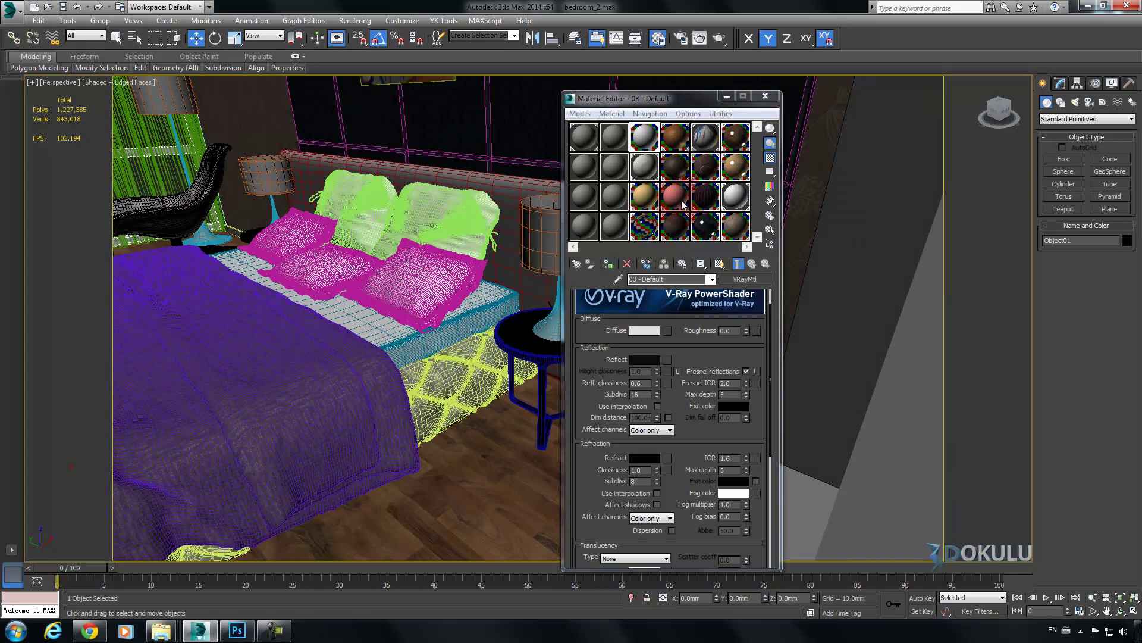
pyautogui.moveTo(672, 172); pyautogui.dragTo(605, 201)
pyautogui.moveTo(511, 182); pyautogui.dragTo(511, 182)
pyautogui.click(511, 182)
pyautogui.press('z')
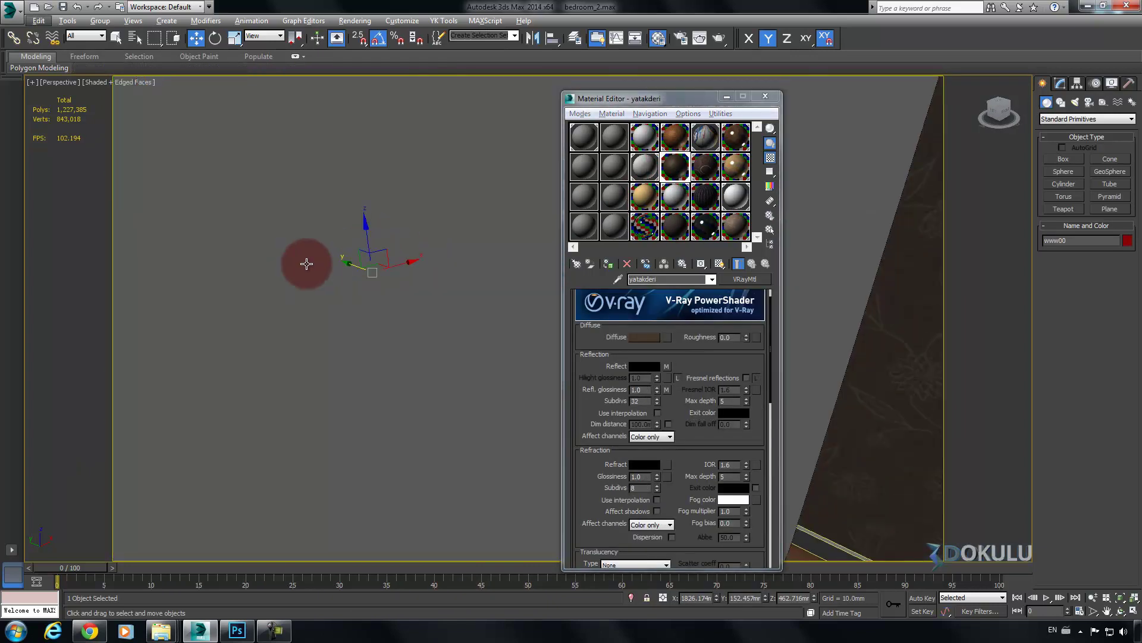
pyautogui.scroll(4, 345, 245)
pyautogui.keyDown('alt'); pyautogui.moveTo(398, 228); pyautogui.dragTo(369, 254, button='middle'); pyautogui.keyUp('alt')
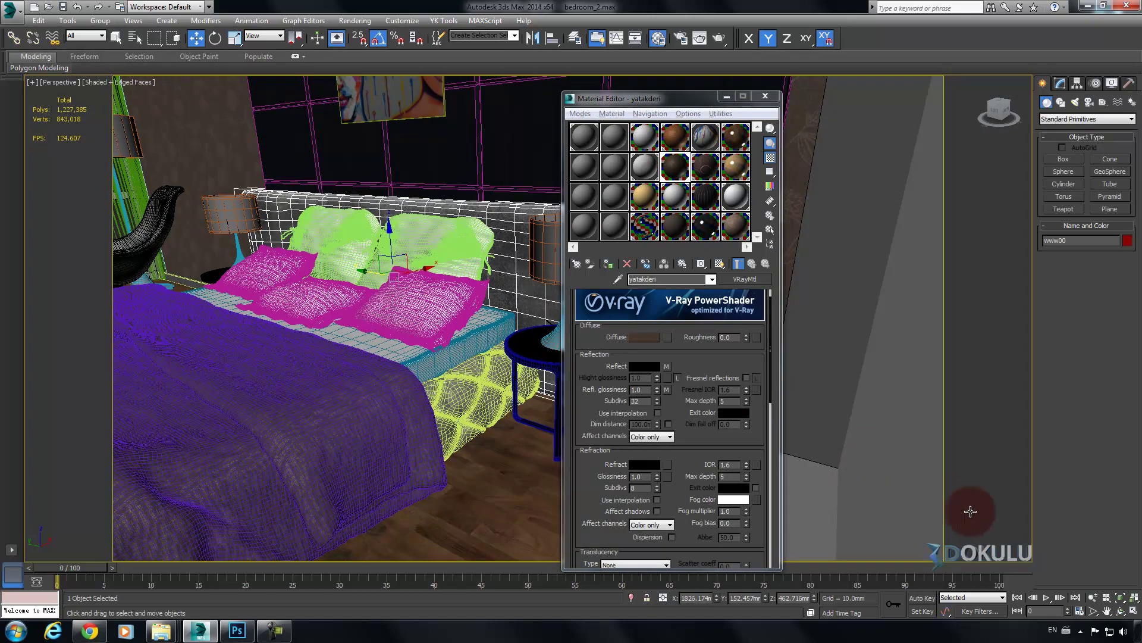
pyautogui.scroll(5, 443, 218)
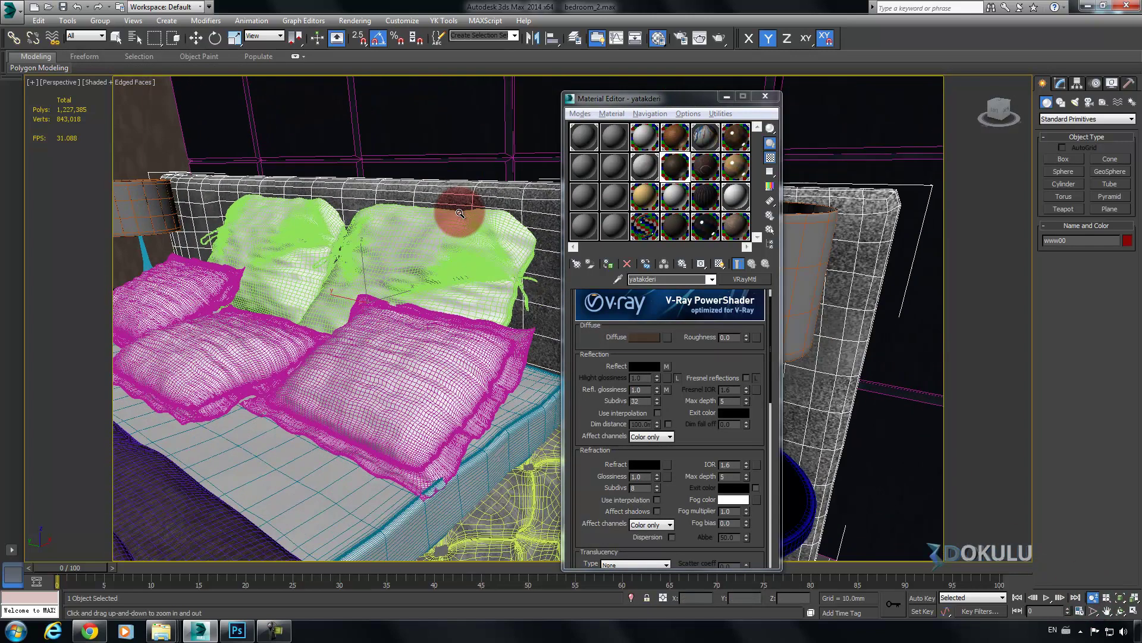
pyautogui.moveTo(460, 212); pyautogui.dragTo(417, 232)
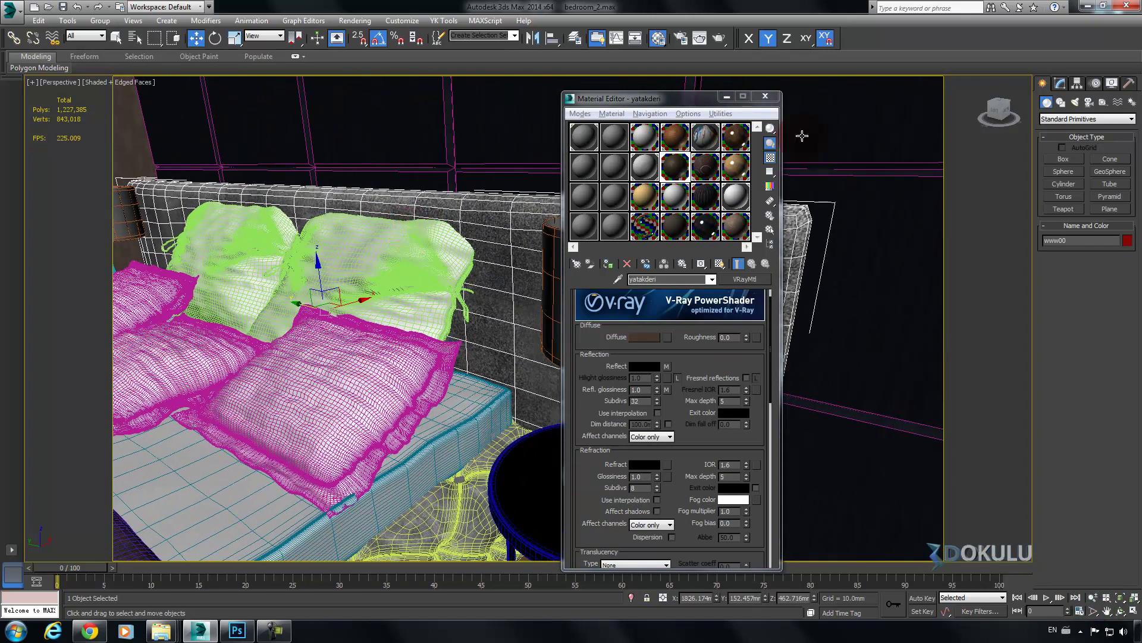
# Add a UVW Map modifier with box mapping to the headboard and fit the mapping to a bitmap's proportions
pyautogui.click(1067, 83)
pyautogui.click(1065, 118)
pyautogui.click(1091, 378)
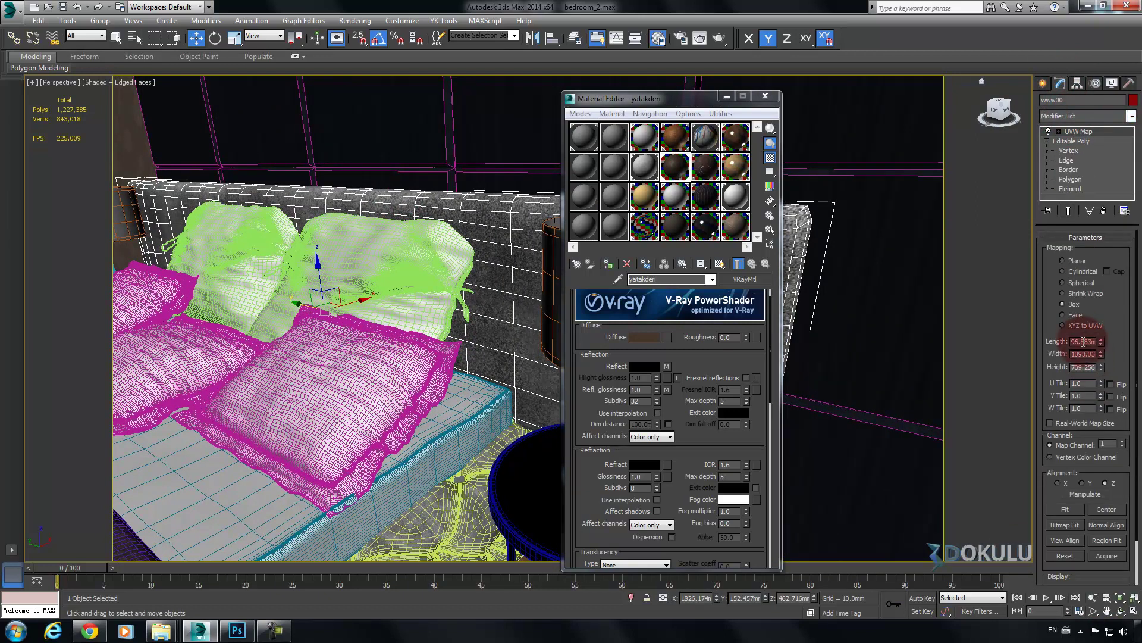
pyautogui.click(1069, 498)
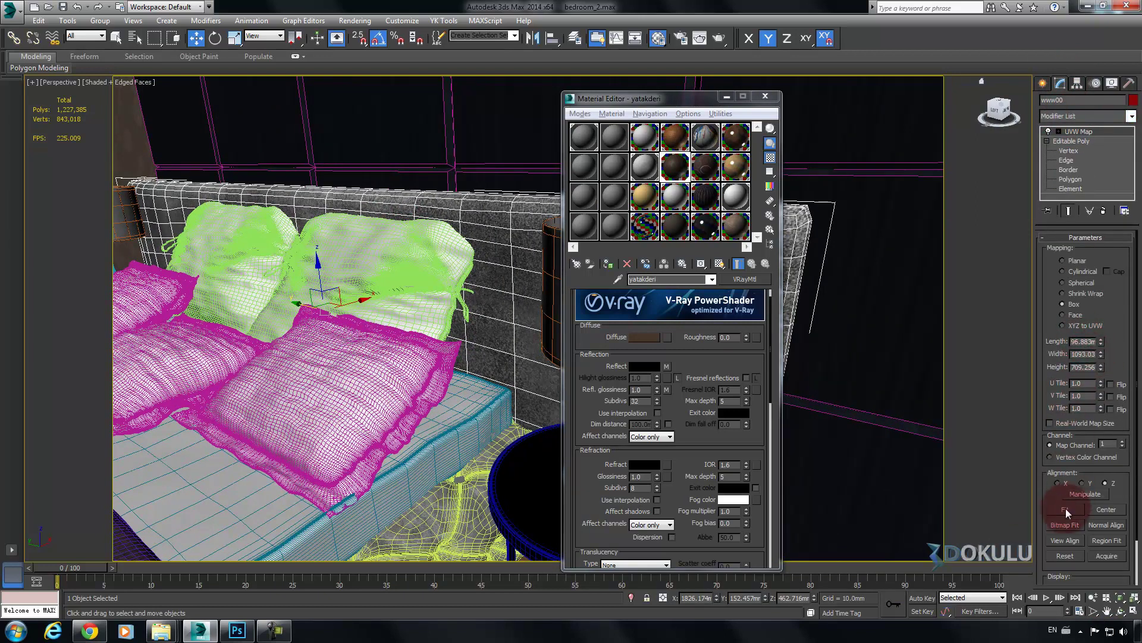
pyautogui.click(1065, 529)
pyautogui.click(238, 287)
pyautogui.scroll(-3, 238, 292)
pyautogui.click(307, 275)
pyautogui.doubleClick(306, 275)
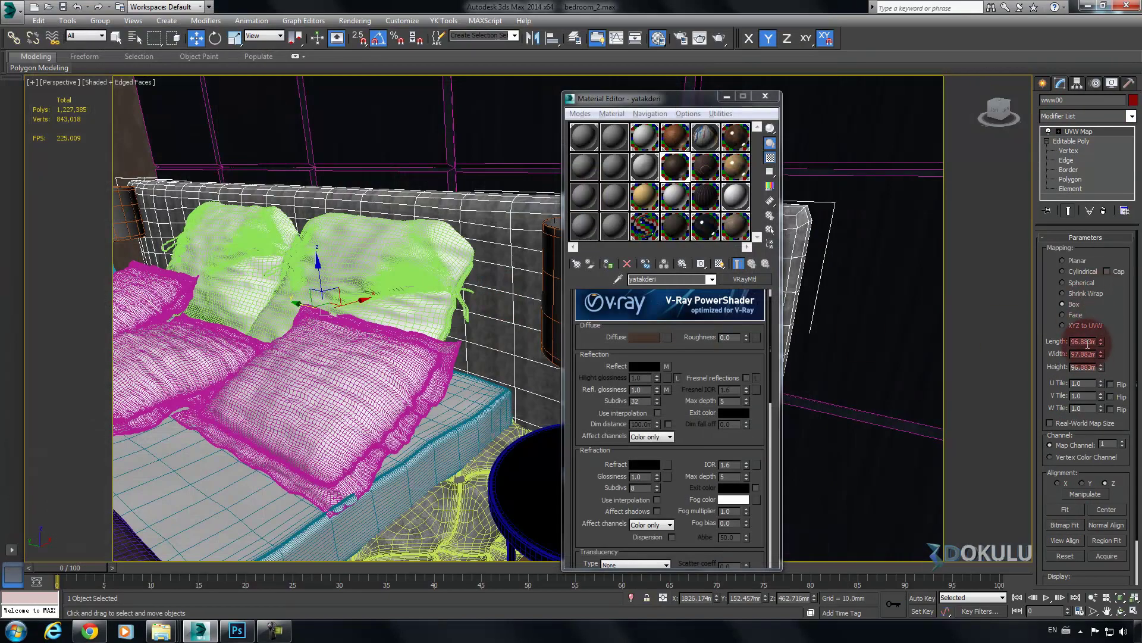
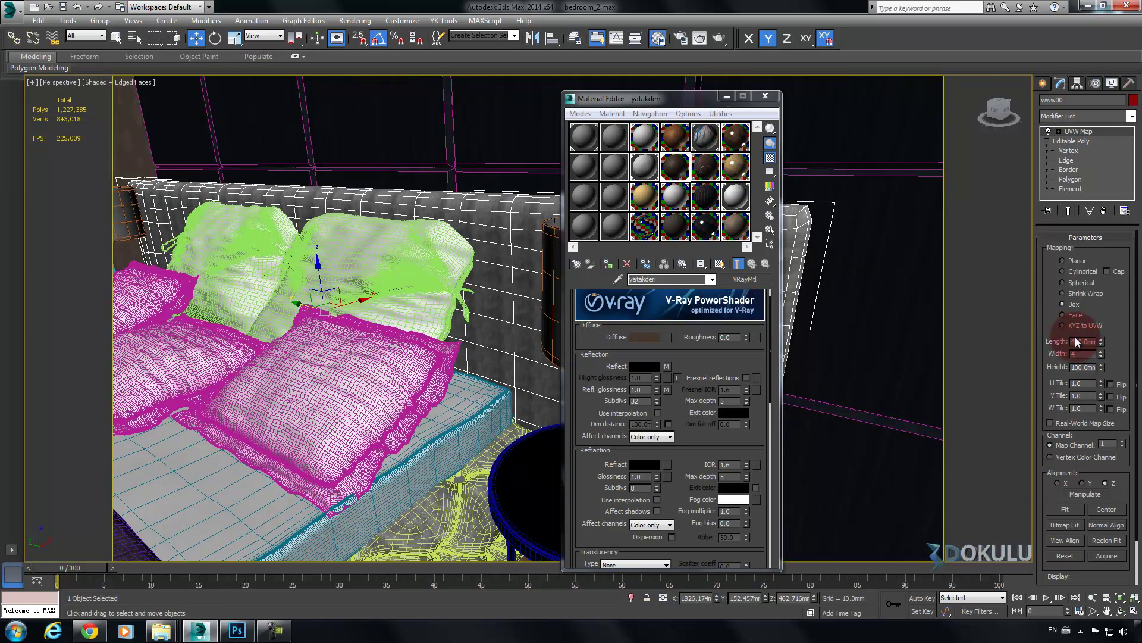
# Set the headboard mapping's length and width to 400 mm
pyautogui.write('400')
pyautogui.press('Tab')
pyautogui.press('Return')
# Turn off edged faces in the perspective view and bring the desk area into view
pyautogui.moveTo(376, 297)
pyautogui.keyDown('alt'); pyautogui.mouseDown(button='middle')
pyautogui.moveTo(626, 304)
pyautogui.moveTo(417, 321)
pyautogui.moveTo(459, 298)
pyautogui.moveTo(502, 298)
pyautogui.moveTo(523, 333)
pyautogui.moveTo(362, 362)
pyautogui.moveTo(408, 370)
pyautogui.moveTo(339, 357)
pyautogui.moveTo(293, 372)
pyautogui.moveTo(523, 372)
pyautogui.mouseUp(button='middle'); pyautogui.keyUp('alt')
pyautogui.click(292, 371)
pyautogui.press('F4')
pyautogui.keyDown('alt'); pyautogui.moveTo(315, 377); pyautogui.dragTo(287, 376, button='middle'); pyautogui.keyUp('alt')
pyautogui.moveTo(287, 376); pyautogui.dragTo(267, 419, button='middle')
pyautogui.scroll(2, 561, 238)
# Copy the duvar material into an unused sample slot and rename the copy masa
pyautogui.moveTo(615, 231)
pyautogui.mouseDown()
pyautogui.moveTo(662, 194)
pyautogui.moveTo(734, 168)
pyautogui.moveTo(615, 230)
pyautogui.mouseUp()
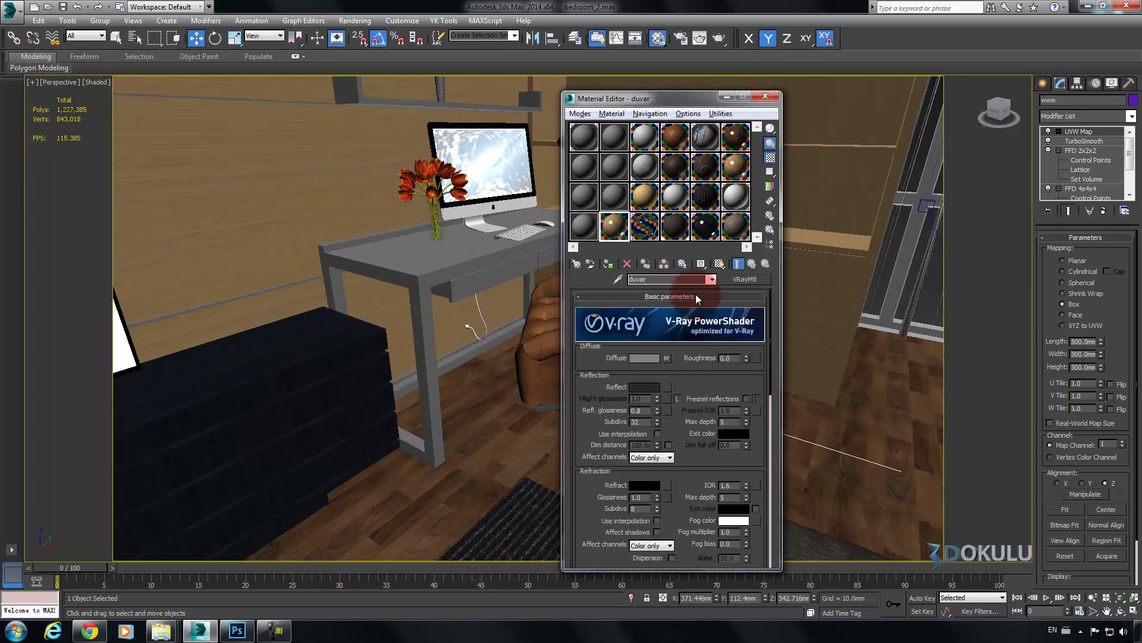
pyautogui.doubleClick(649, 280)
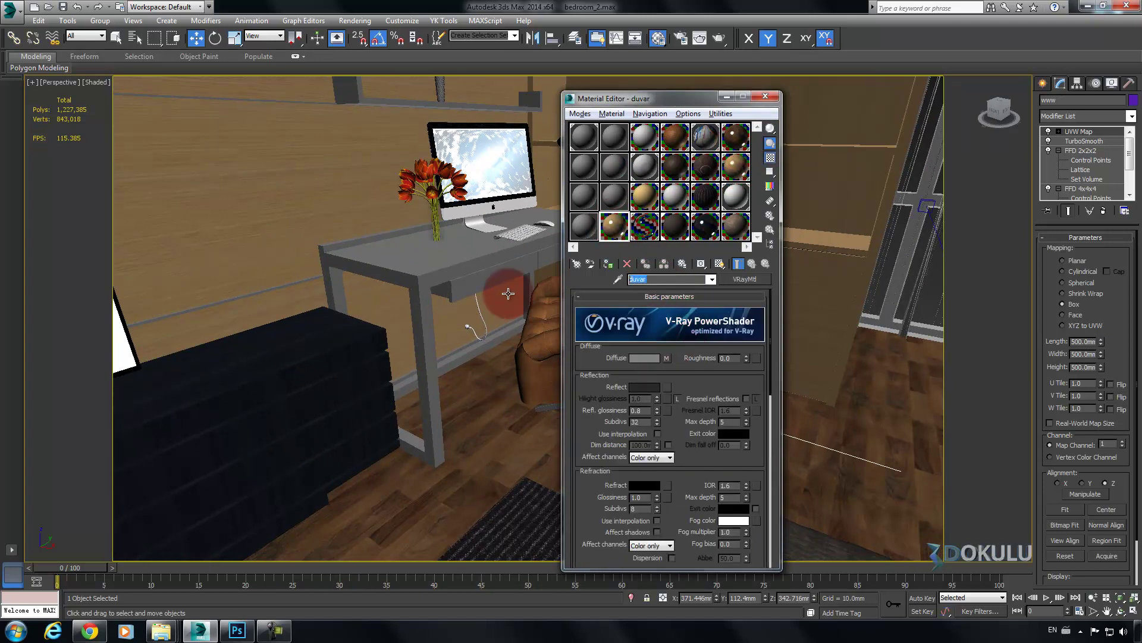
pyautogui.click(651, 376)
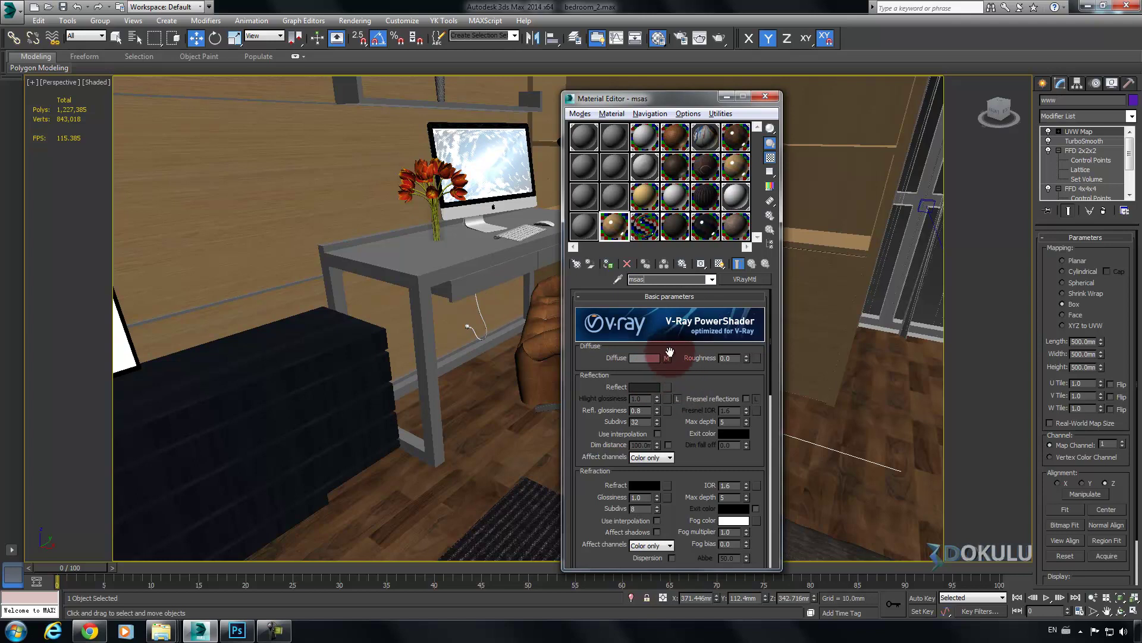
pyautogui.doubleClick(666, 277)
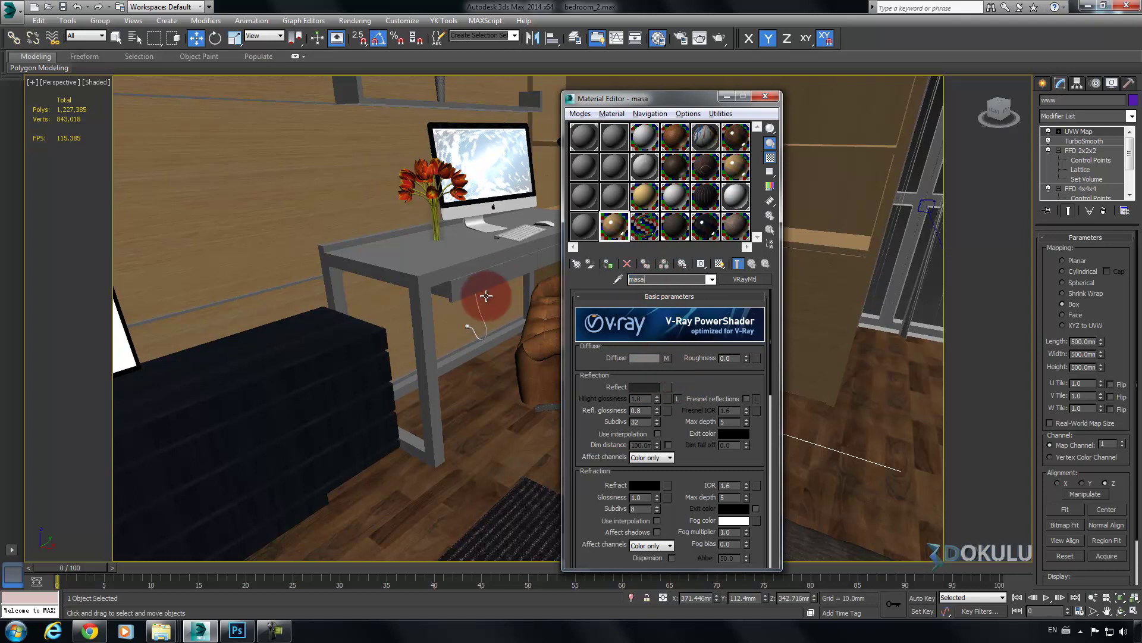
# Open the masa material's diffuse bitmap for replacement and look through the textures in the project's maps folder
pyautogui.click(667, 357)
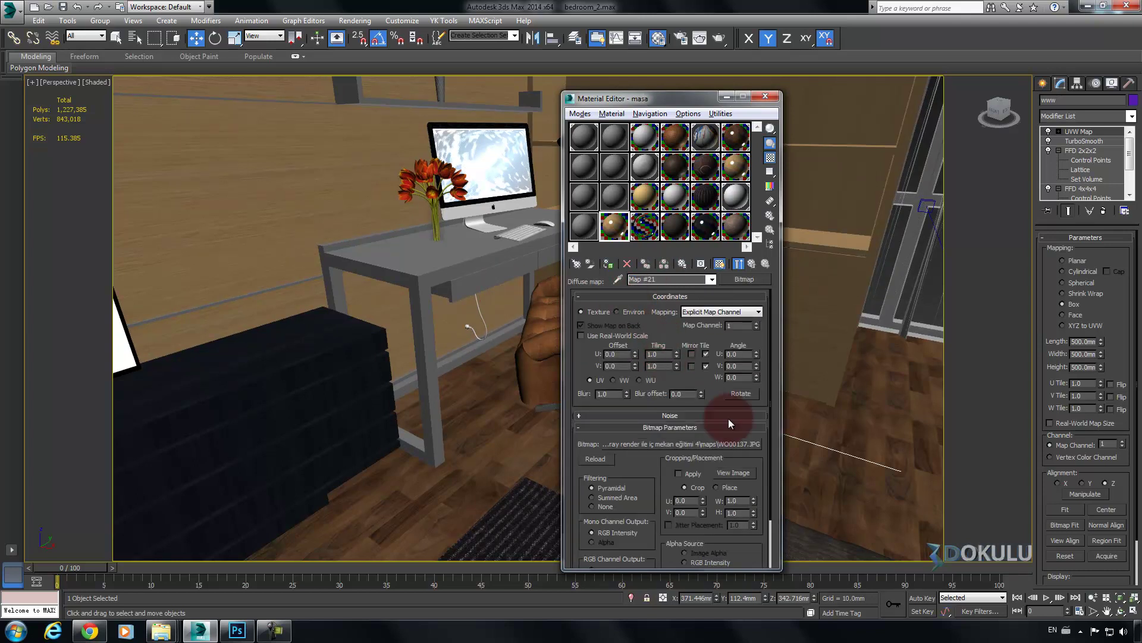
pyautogui.click(725, 440)
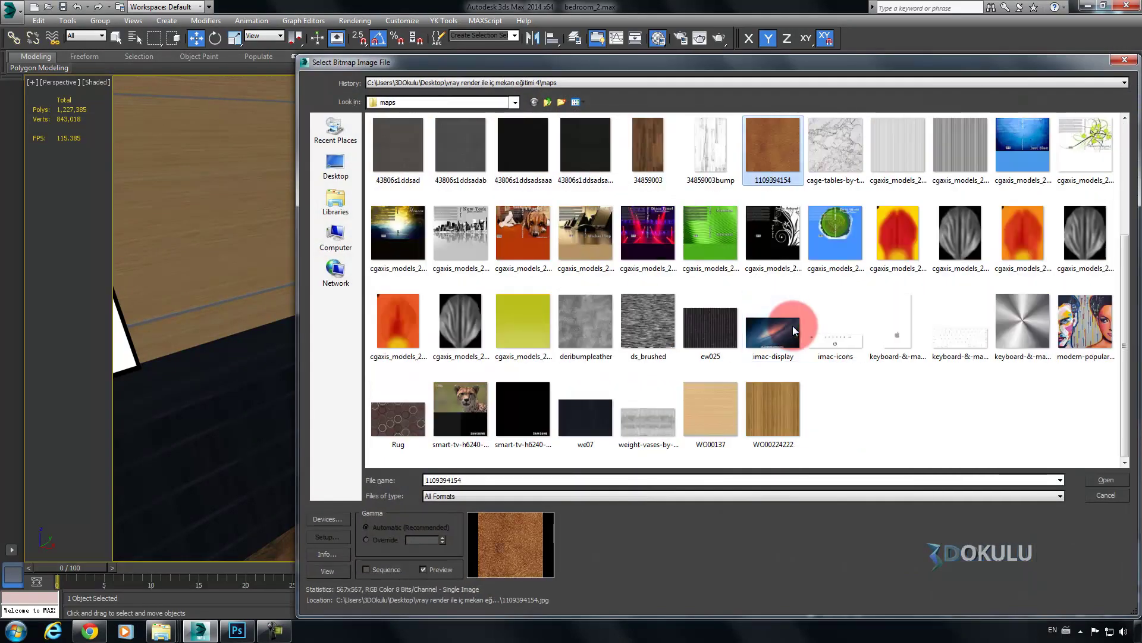
pyautogui.scroll(3, 788, 328)
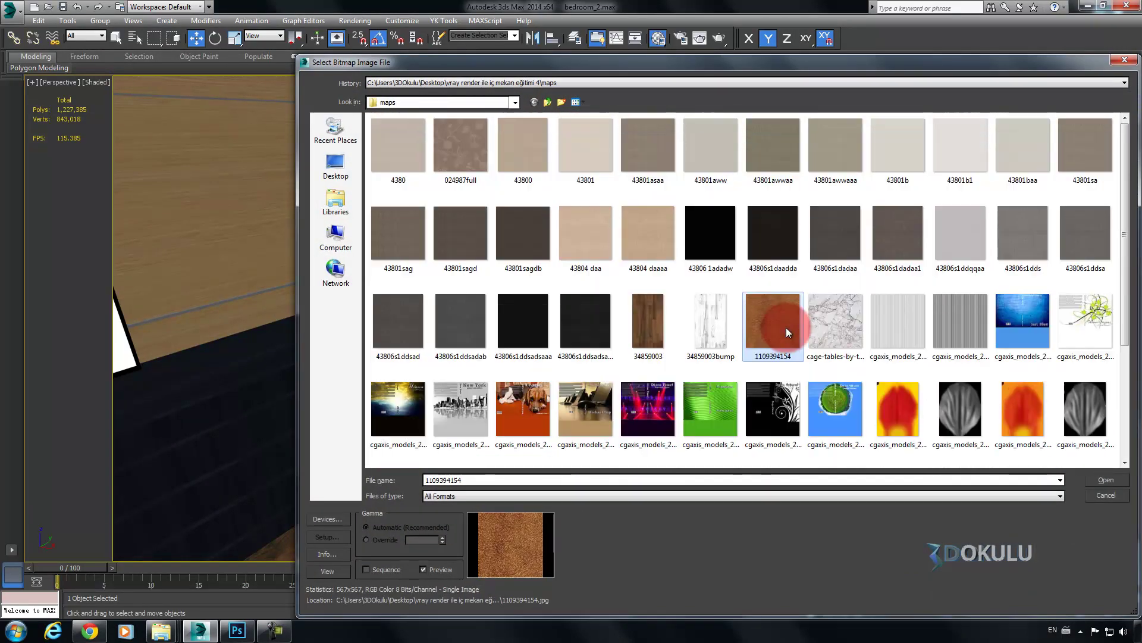
pyautogui.scroll(-3, 884, 334)
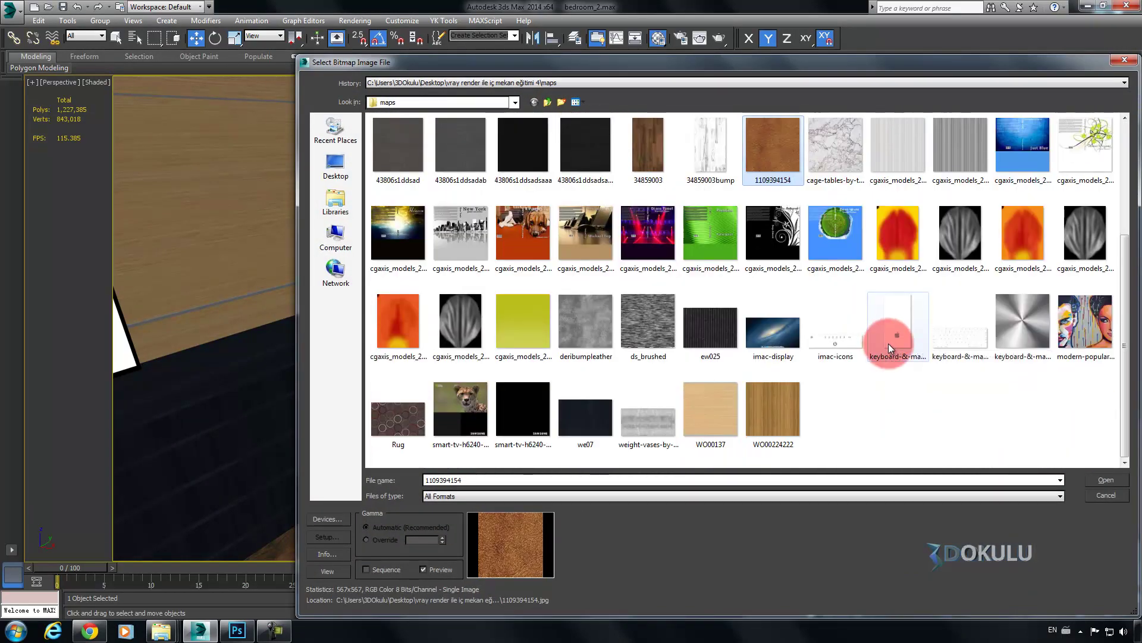
pyautogui.scroll(3, 888, 344)
pyautogui.scroll(-3, 886, 347)
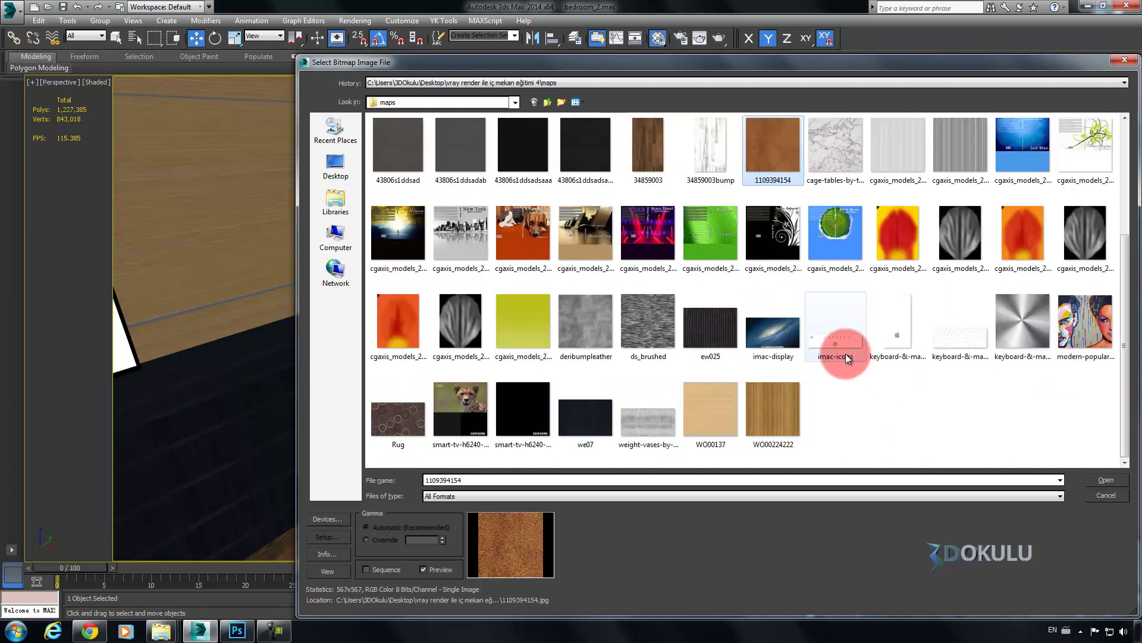
# Copy the ewew wood texture from the Textures library's 05Wood folder into the maps folder and load it as the masa diffuse bitmap
pyautogui.click(161, 630)
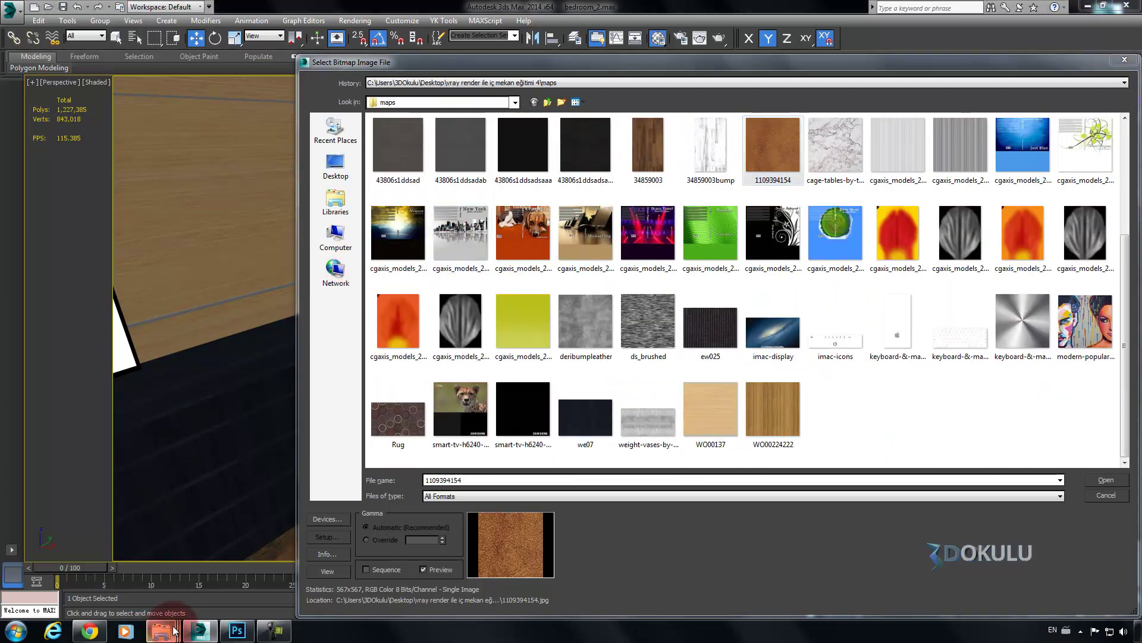
pyautogui.click(206, 570)
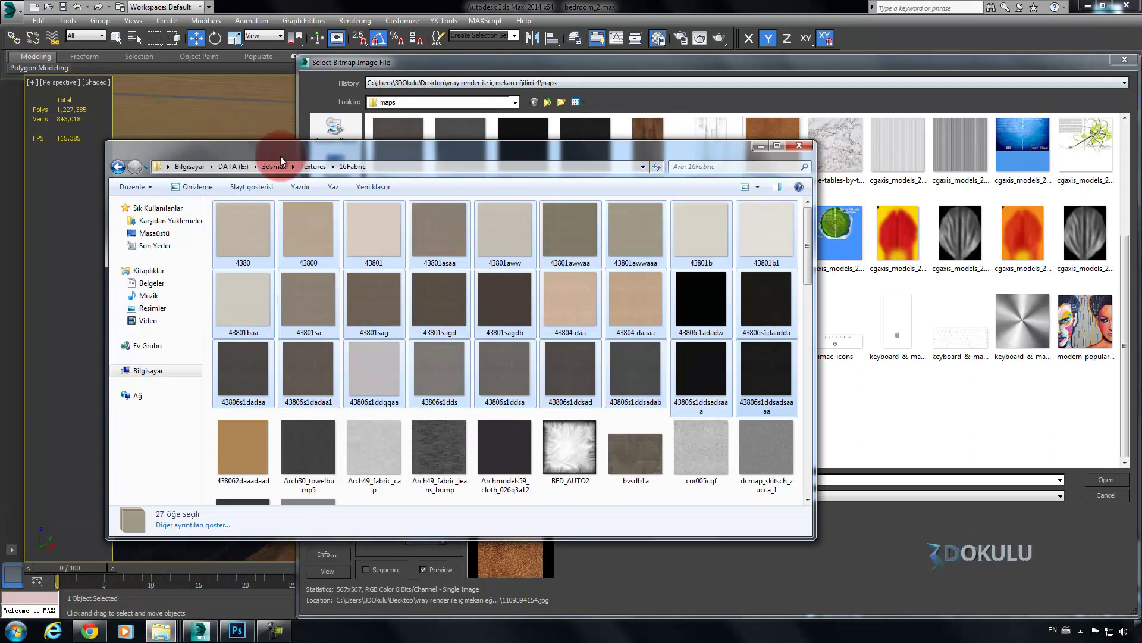
pyautogui.click(309, 166)
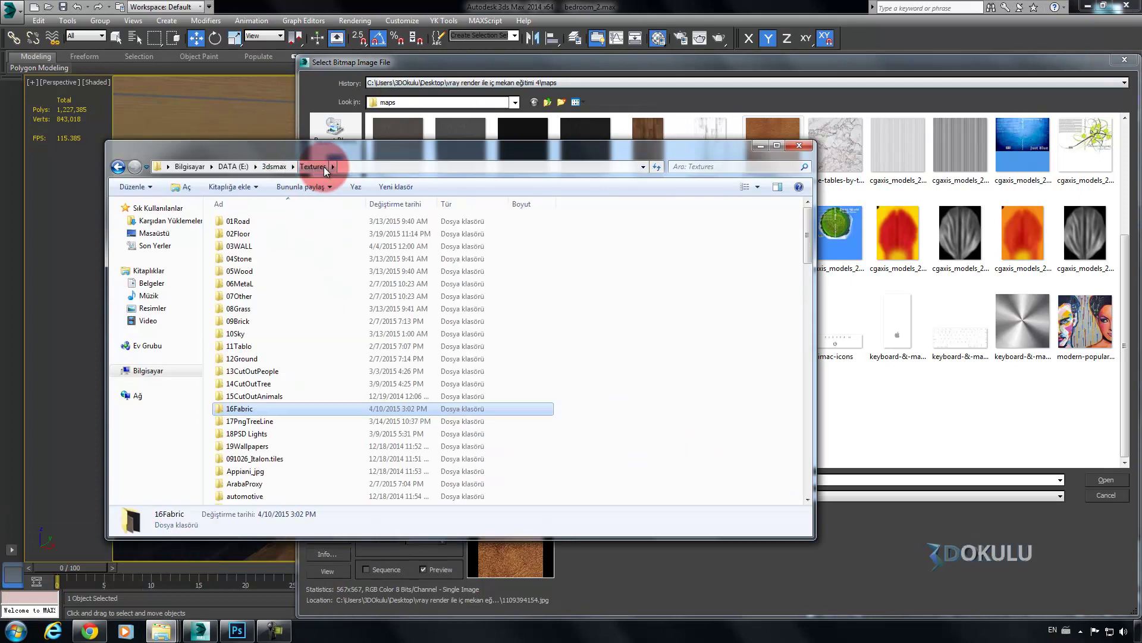
pyautogui.click(251, 396)
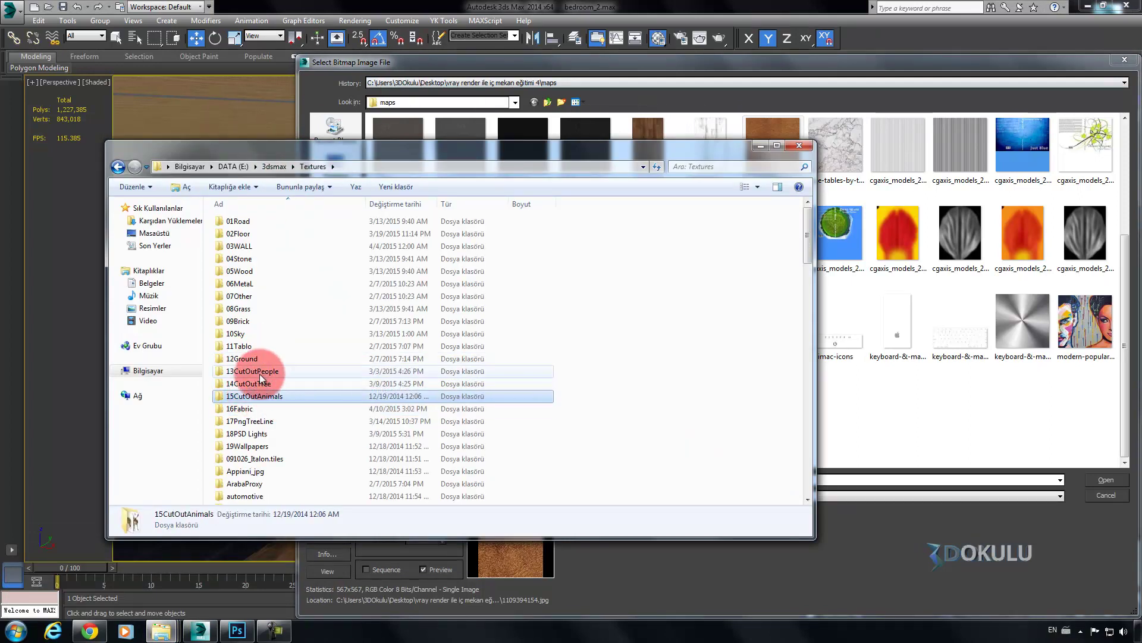
pyautogui.doubleClick(248, 272)
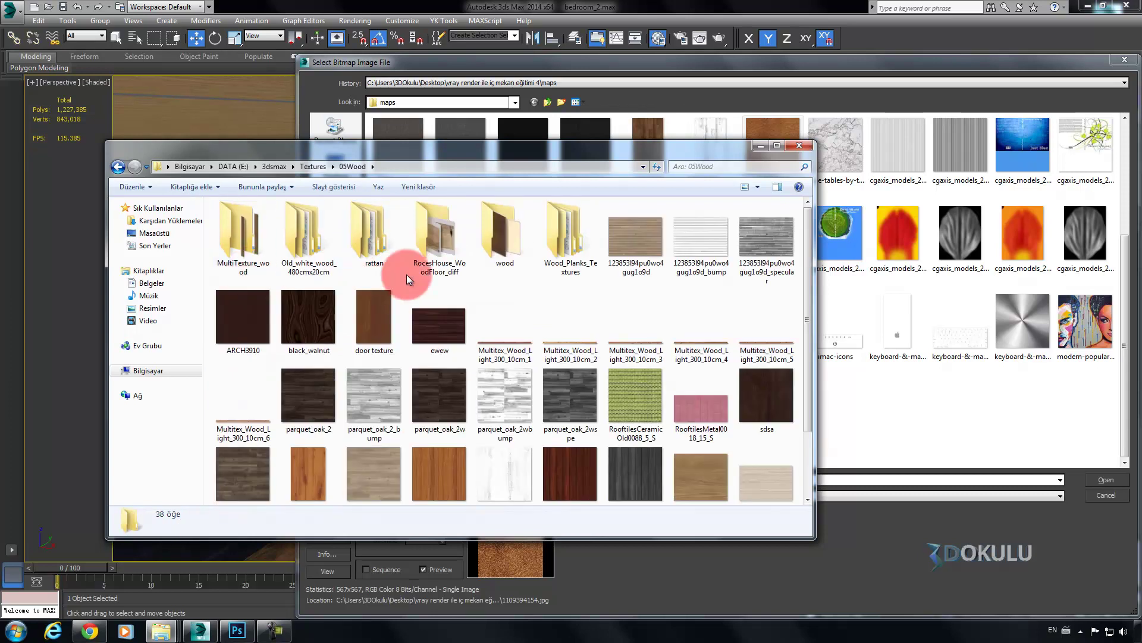
pyautogui.moveTo(436, 329); pyautogui.dragTo(908, 393)
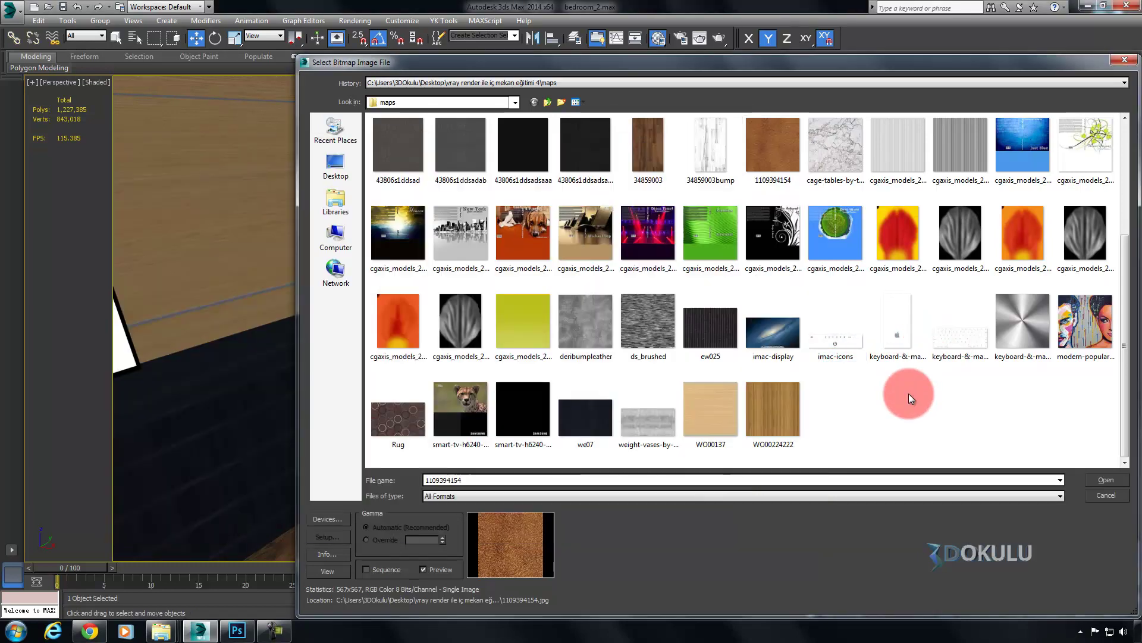
pyautogui.doubleClick(779, 315)
# Select the desk's tabletop and assign the masa material to it
pyautogui.click(520, 248)
pyautogui.moveTo(520, 248); pyautogui.dragTo(521, 260, button='middle')
pyautogui.click(442, 282)
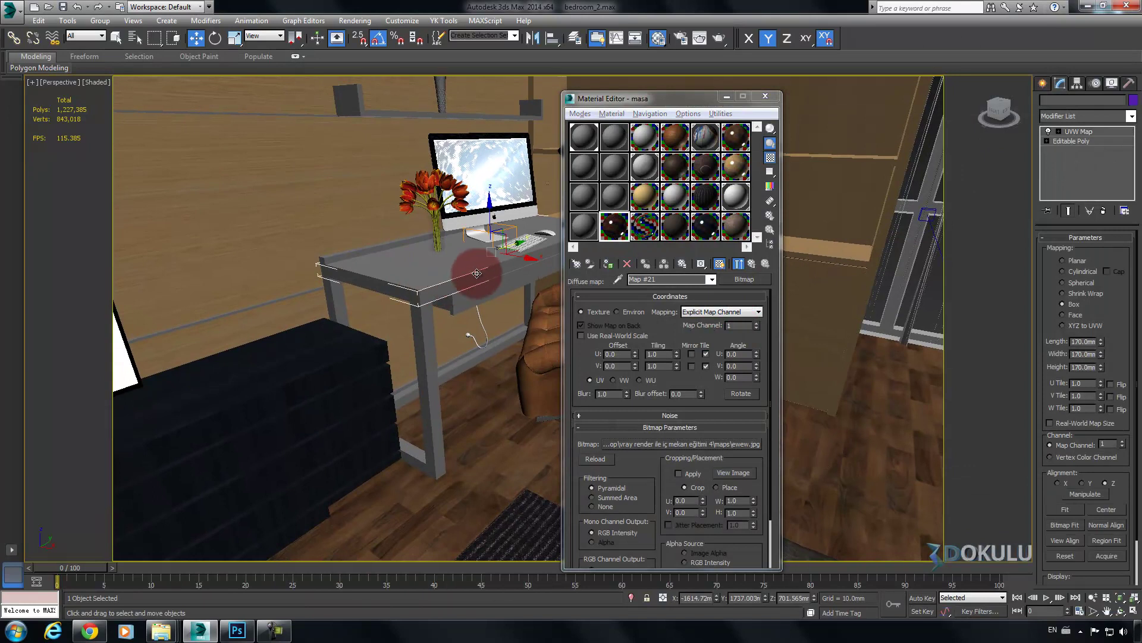
pyautogui.click(609, 268)
# Select the desk's raised edge, legs and drawer front together and assign the masa material to them
pyautogui.keyDown('alt'); pyautogui.moveTo(452, 268); pyautogui.dragTo(440, 293, button='middle'); pyautogui.keyUp('alt')
pyautogui.scroll(2, 457, 324)
pyautogui.click(334, 225)
pyautogui.keyDown('ctrl'); pyautogui.click(253, 280); pyautogui.keyUp('ctrl')
pyautogui.keyDown('ctrl'); pyautogui.click(367, 320); pyautogui.keyUp('ctrl')
pyautogui.keyDown('ctrl'); pyautogui.click(447, 305); pyautogui.keyUp('ctrl')
pyautogui.keyDown('ctrl'); pyautogui.click(518, 306); pyautogui.keyUp('ctrl')
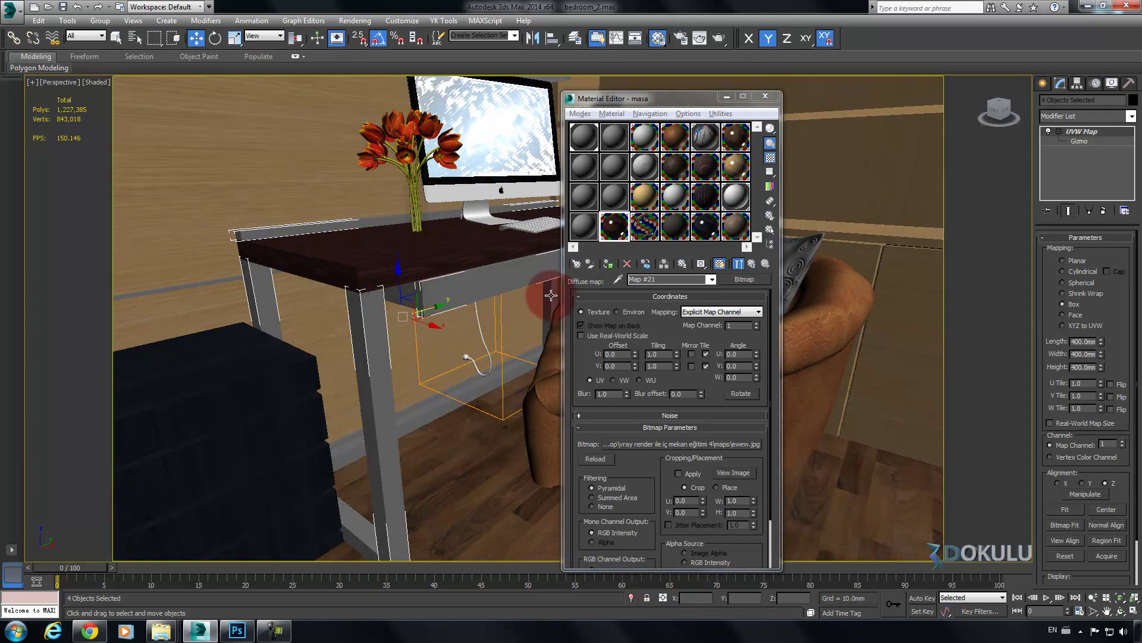
pyautogui.click(608, 263)
# Add the desk's lower side rail to the selection and assign the masa material to the selected parts
pyautogui.keyDown('ctrl'); pyautogui.click(460, 387); pyautogui.keyUp('ctrl')
pyautogui.keyDown('ctrl'); pyautogui.click(357, 511); pyautogui.keyUp('ctrl')
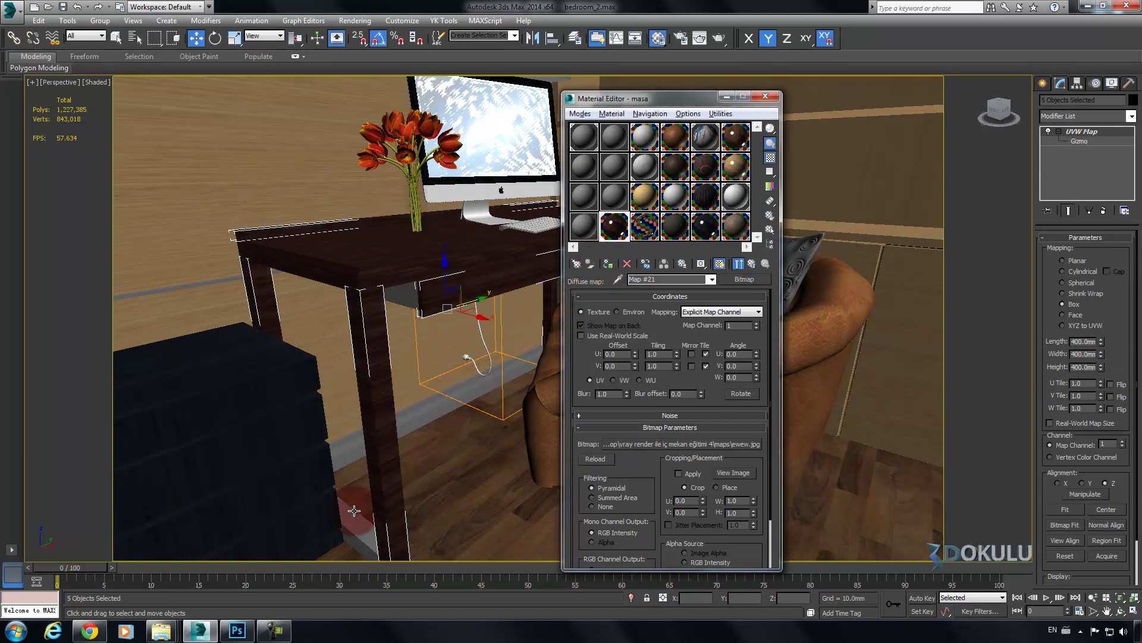
pyautogui.keyDown('ctrl'); pyautogui.click(448, 439); pyautogui.keyUp('ctrl')
pyautogui.click(608, 265)
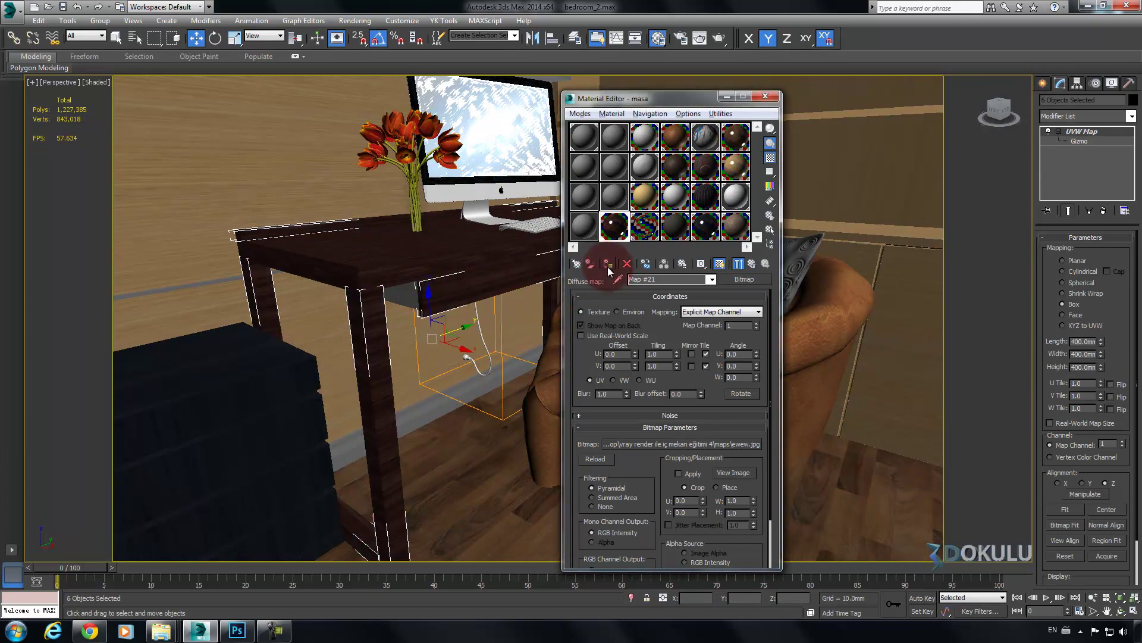
# Select the desk's long lower rail Box01 and assign the masa material to it
pyautogui.click(434, 410)
pyautogui.keyDown('alt'); pyautogui.moveTo(433, 377); pyautogui.dragTo(395, 388, button='middle'); pyautogui.keyUp('alt')
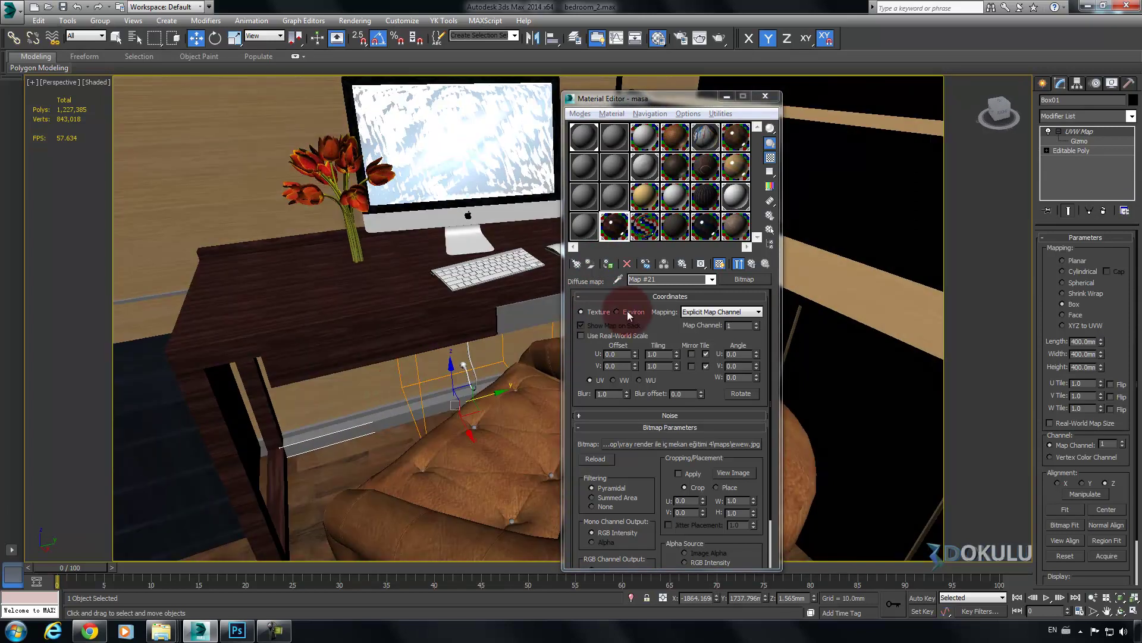
pyautogui.click(608, 264)
pyautogui.click(314, 428)
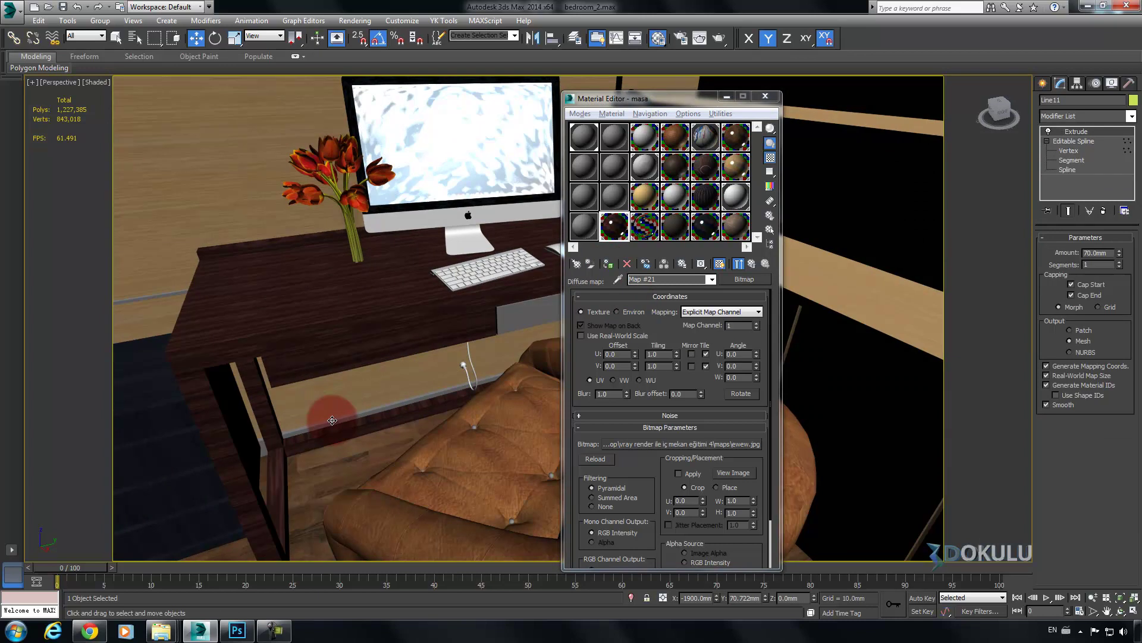
# Select the desk's grey drawer front Box11 and assign the masa material to it
pyautogui.press('F4')
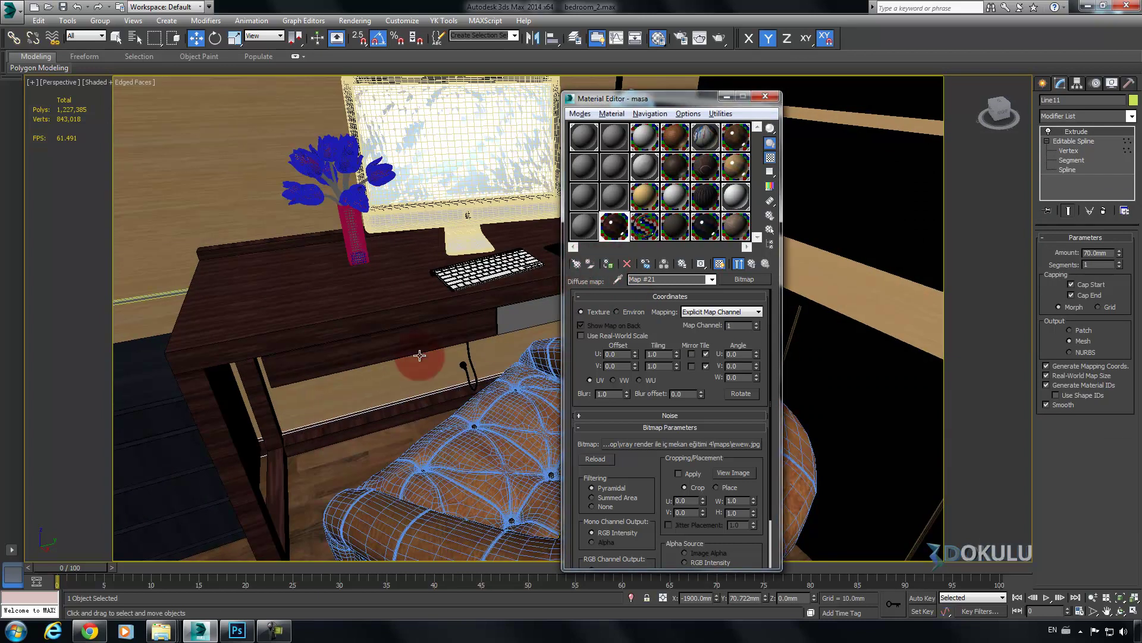
pyautogui.press('F4')
pyautogui.click(317, 430)
pyautogui.scroll(-3, 336, 435)
pyautogui.keyDown('alt'); pyautogui.moveTo(336, 435); pyautogui.dragTo(464, 411, button='middle'); pyautogui.keyUp('alt')
pyautogui.click(416, 308)
pyautogui.click(630, 264)
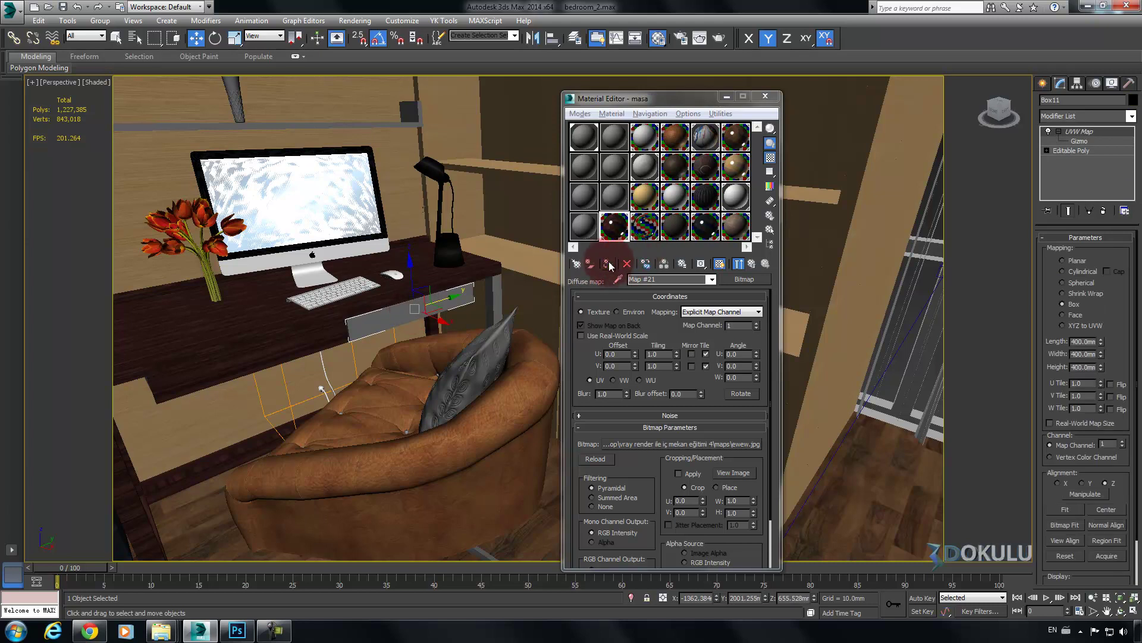
pyautogui.click(475, 301)
pyautogui.click(493, 287)
pyautogui.click(610, 264)
# Assign the masa material to the remaining grey drawer parts beneath the desk's tabletop, including Box12
pyautogui.keyDown('alt'); pyautogui.moveTo(371, 356); pyautogui.dragTo(416, 368, button='middle'); pyautogui.keyUp('alt')
pyautogui.click(417, 406)
pyautogui.click(416, 415)
pyautogui.click(331, 291)
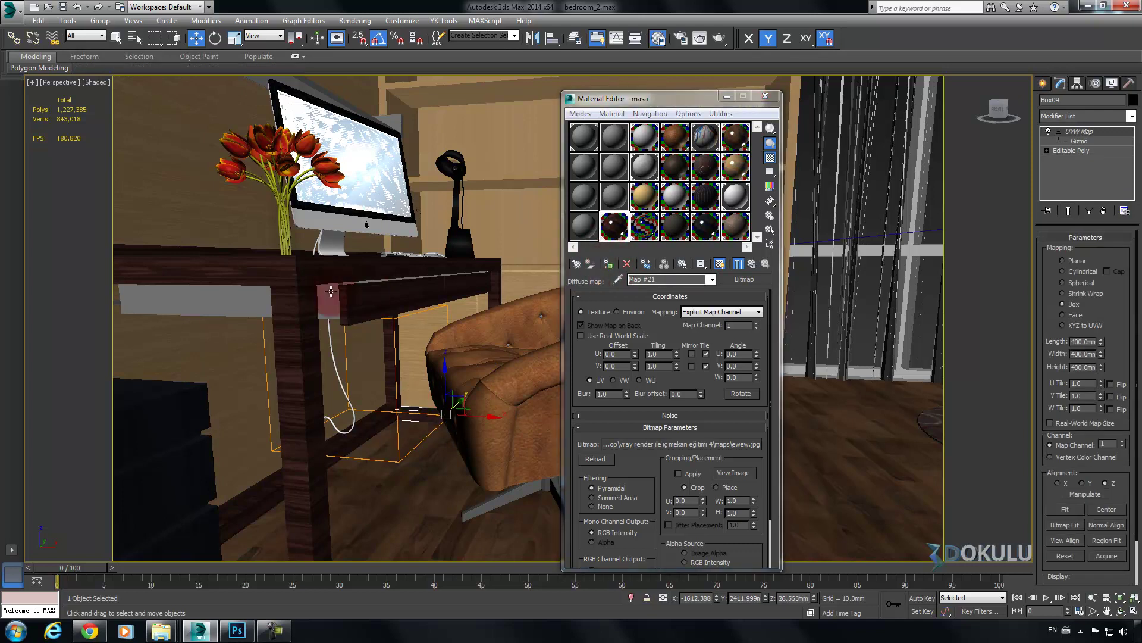
pyautogui.click(607, 264)
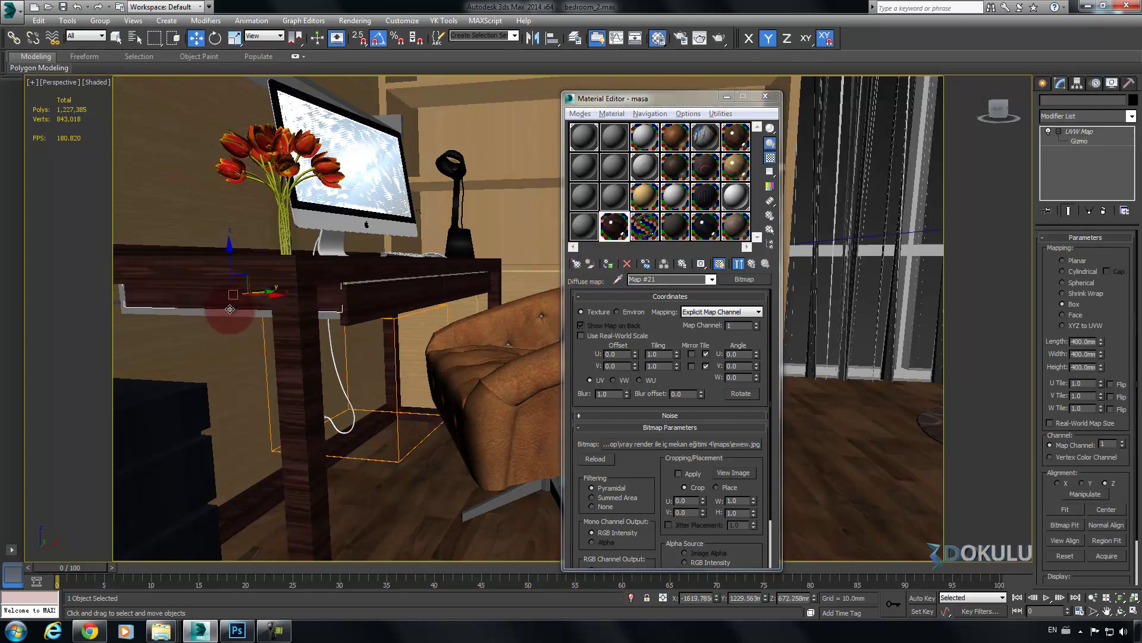
pyautogui.moveTo(207, 320); pyautogui.dragTo(336, 316, button='middle')
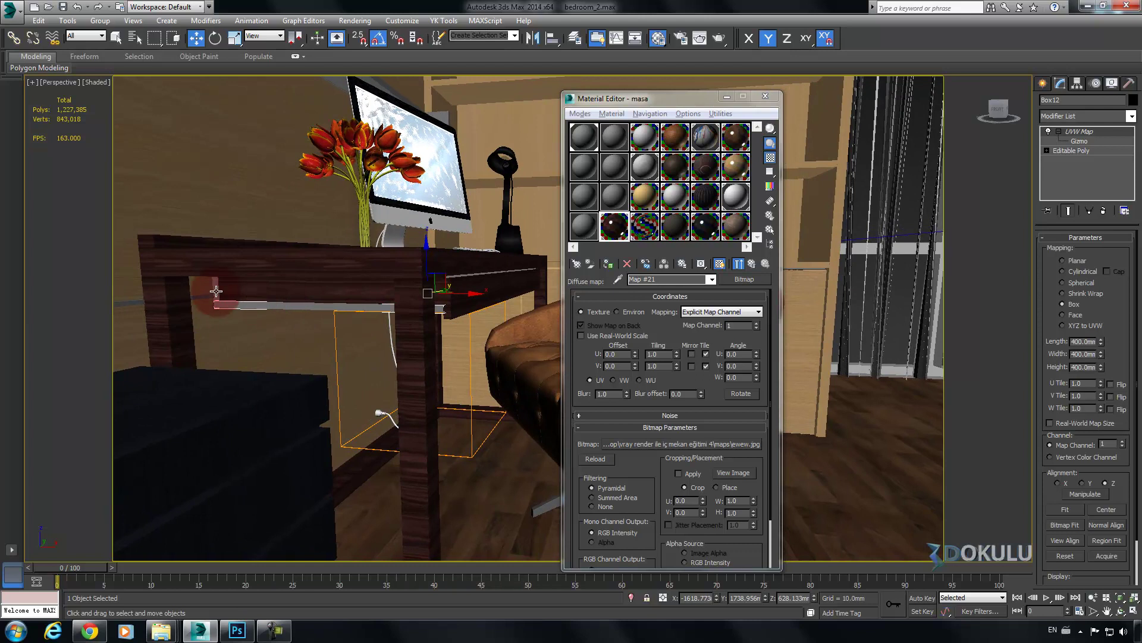
pyautogui.click(608, 265)
# Select the three wall shelves above the desk together and assign the masa material to them
pyautogui.keyDown('alt'); pyautogui.moveTo(442, 300); pyautogui.dragTo(361, 378, button='middle'); pyautogui.keyUp('alt')
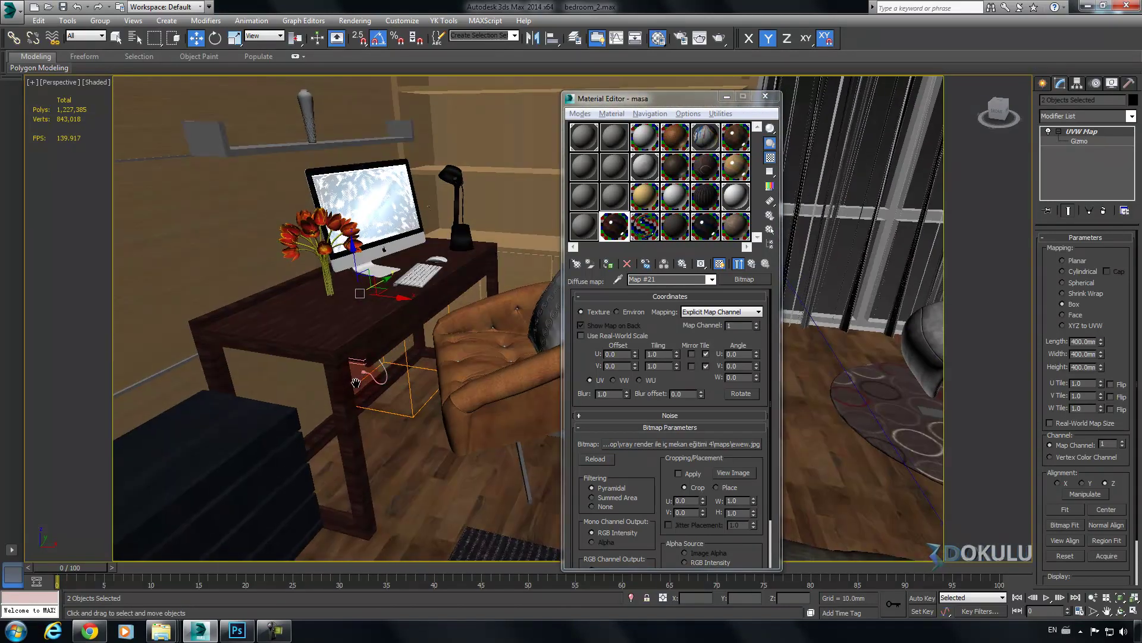
pyautogui.click(420, 334)
pyautogui.moveTo(421, 334)
pyautogui.keyDown('alt'); pyautogui.mouseDown(button='middle')
pyautogui.moveTo(461, 309)
pyautogui.moveTo(436, 317)
pyautogui.mouseUp(button='middle'); pyautogui.keyUp('alt')
pyautogui.moveTo(336, 388); pyautogui.dragTo(326, 450, button='middle')
pyautogui.click(382, 335)
pyautogui.keyDown('ctrl'); pyautogui.click(372, 241); pyautogui.keyUp('ctrl')
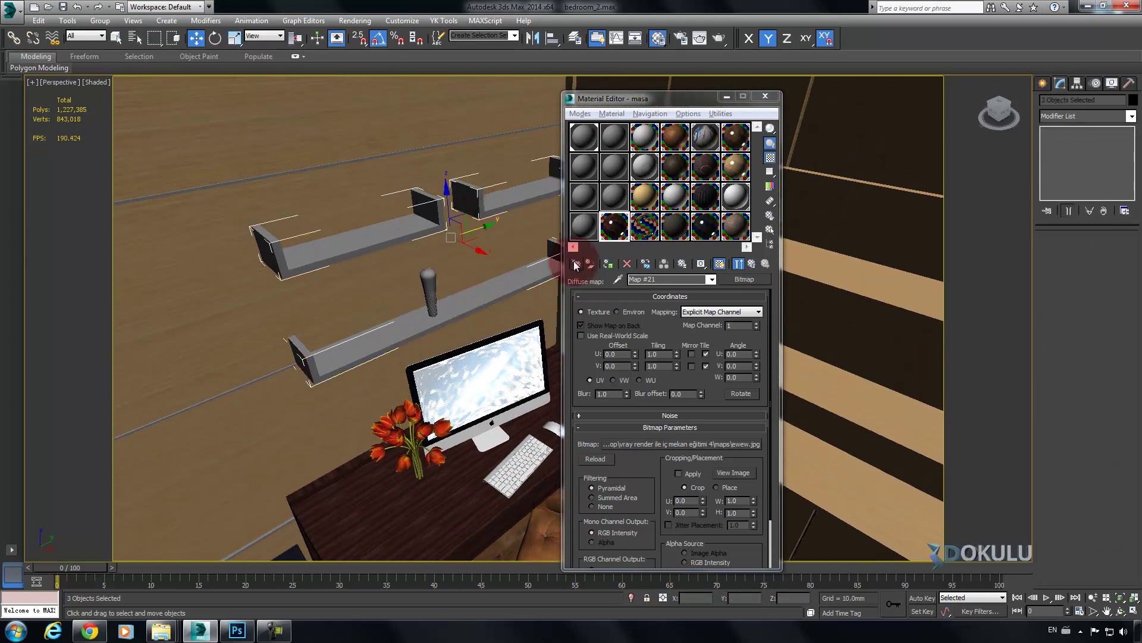
pyautogui.keyDown('alt'); pyautogui.moveTo(412, 345); pyautogui.dragTo(446, 487, button='middle'); pyautogui.keyUp('alt')
# Copy the UVW Map modifier from the desk part Box21 and paste it onto the upper wall shelf Line08
pyautogui.click(445, 491)
pyautogui.keyDown('alt'); pyautogui.moveTo(364, 445); pyautogui.dragTo(414, 392, button='middle'); pyautogui.keyUp('alt')
pyautogui.click(505, 344)
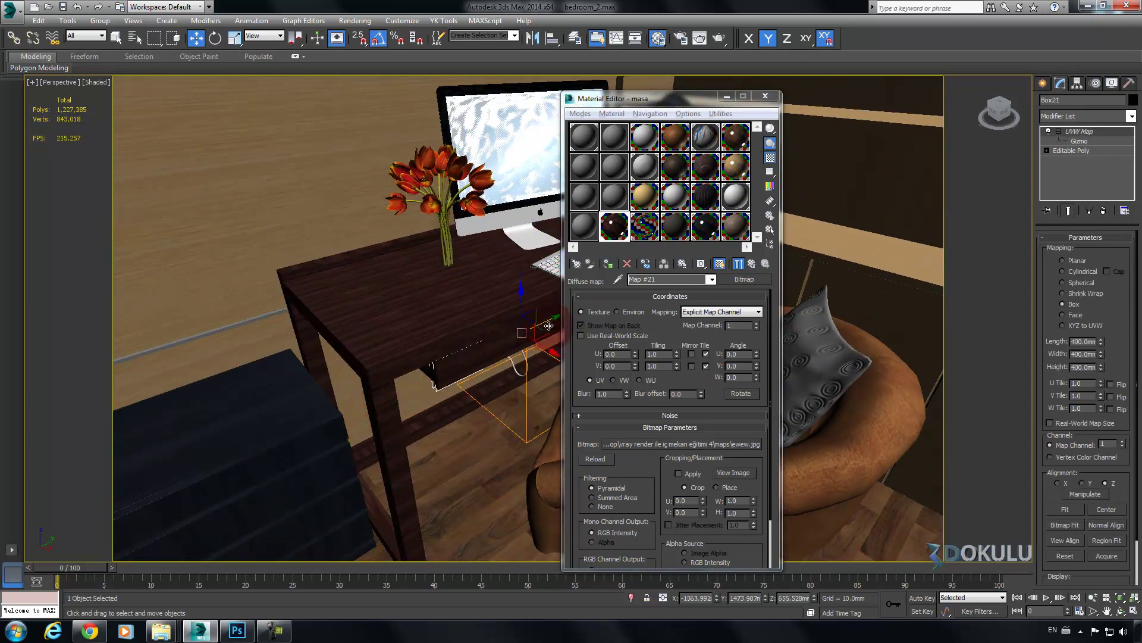
pyautogui.rightClick(1084, 132)
pyautogui.moveTo(381, 214); pyautogui.dragTo(378, 293, button='middle')
pyautogui.moveTo(377, 247); pyautogui.dragTo(357, 288, button='middle')
pyautogui.click(364, 269)
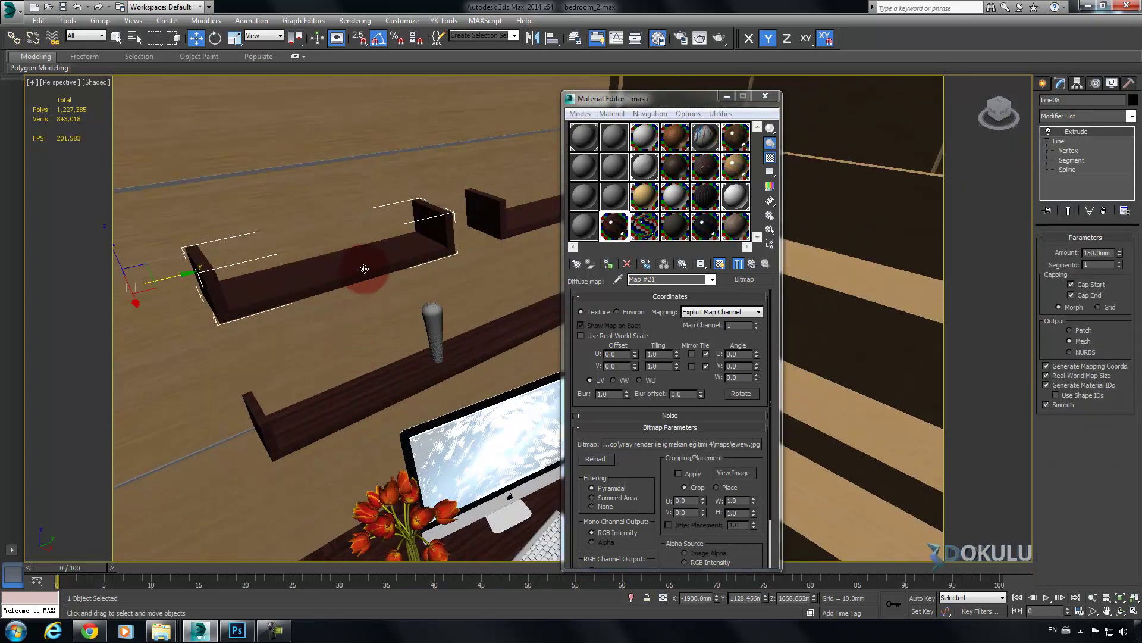
pyautogui.rightClick(1076, 131)
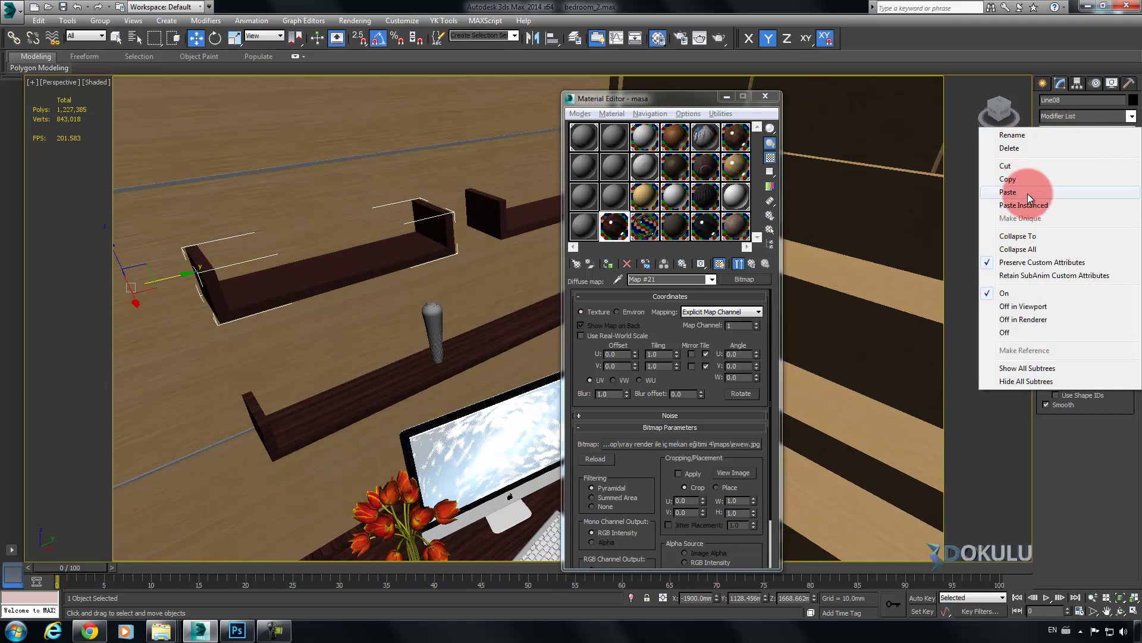
pyautogui.click(1027, 194)
# Apply the copied UVW Map modifier to the neighbouring upper wall shelf Line09
pyautogui.rightClick(1073, 136)
pyautogui.click(1079, 152)
pyautogui.keyDown('alt'); pyautogui.moveTo(304, 306); pyautogui.dragTo(262, 351, button='middle'); pyautogui.keyUp('alt')
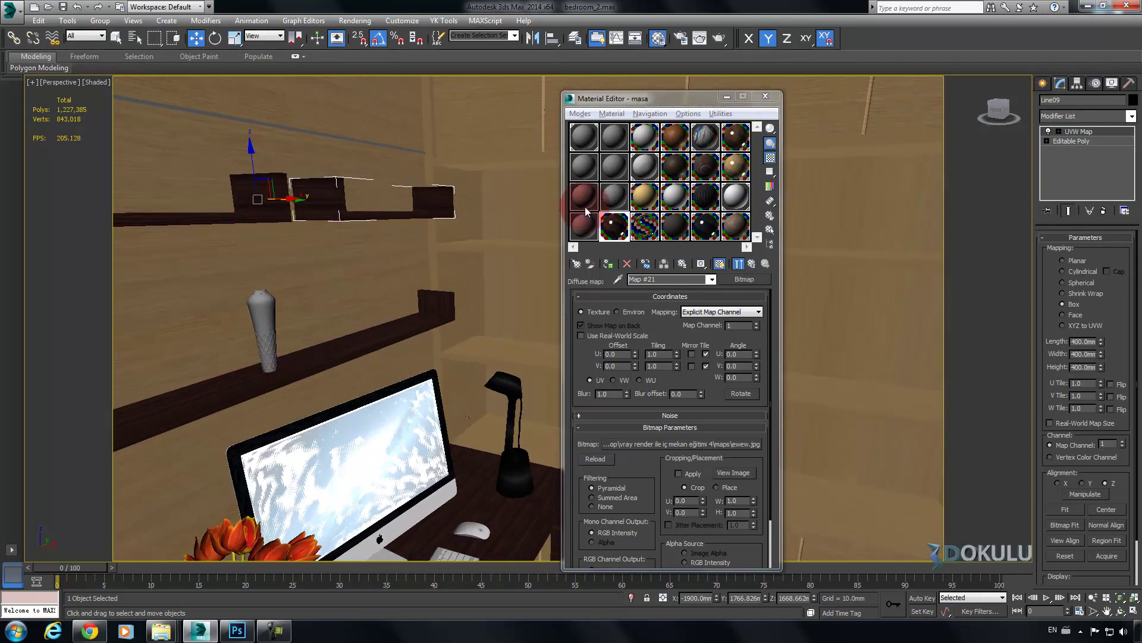
# Change the 14 - Default material to a VRayMtl and set its diffuse colour to orange, RGB 191, 121, 0
pyautogui.click(614, 197)
pyautogui.click(748, 279)
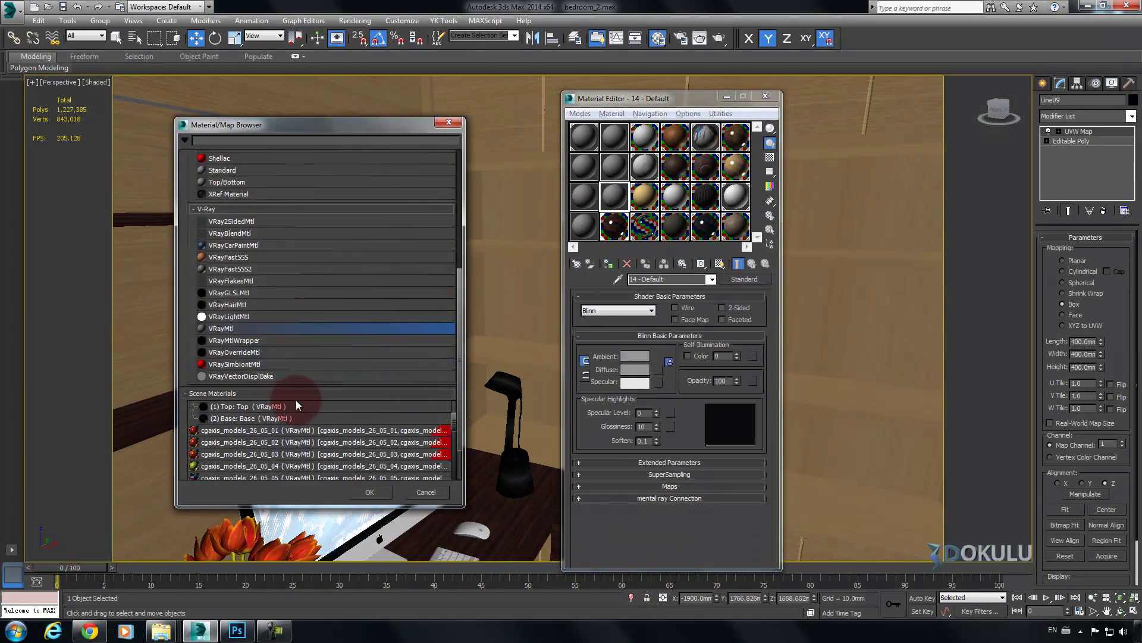
pyautogui.doubleClick(224, 331)
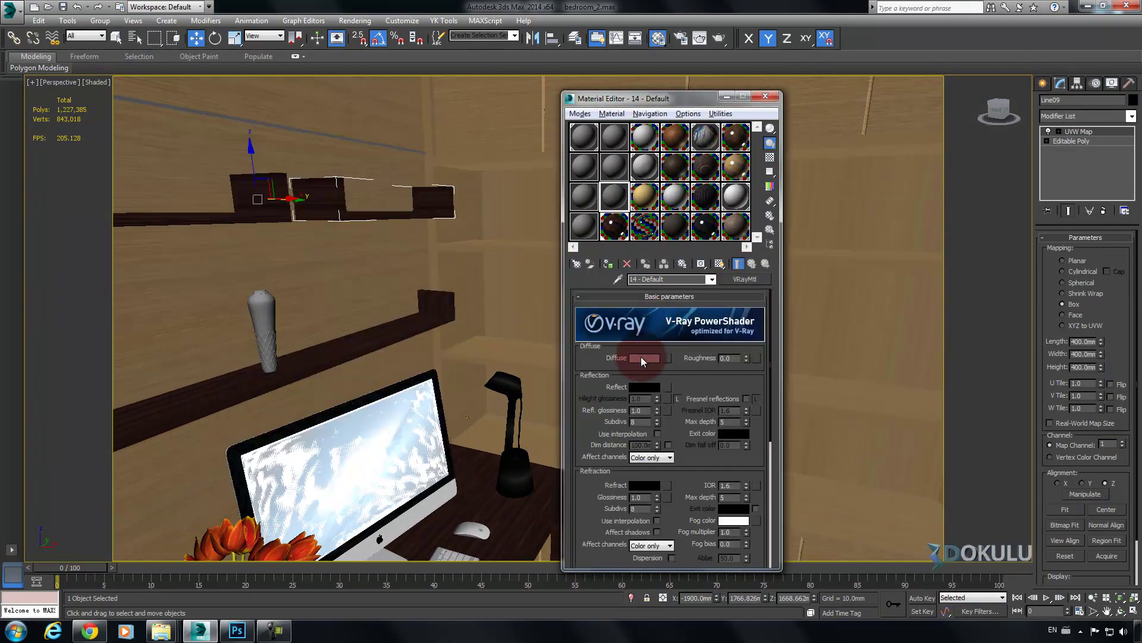
pyautogui.click(641, 357)
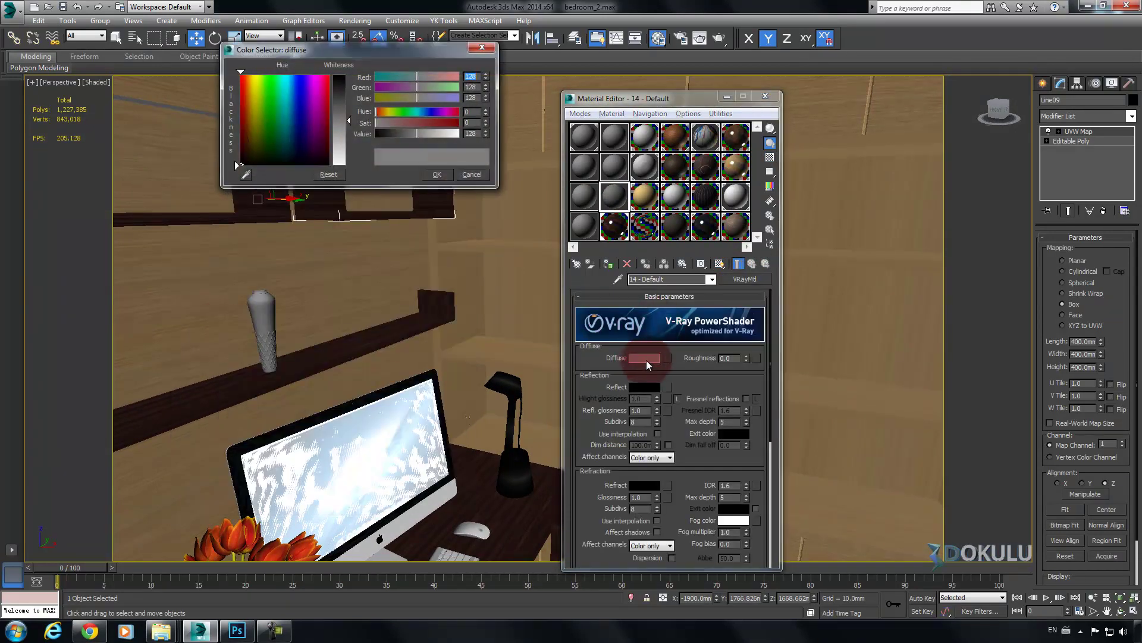
pyautogui.click(250, 114)
pyautogui.click(345, 75)
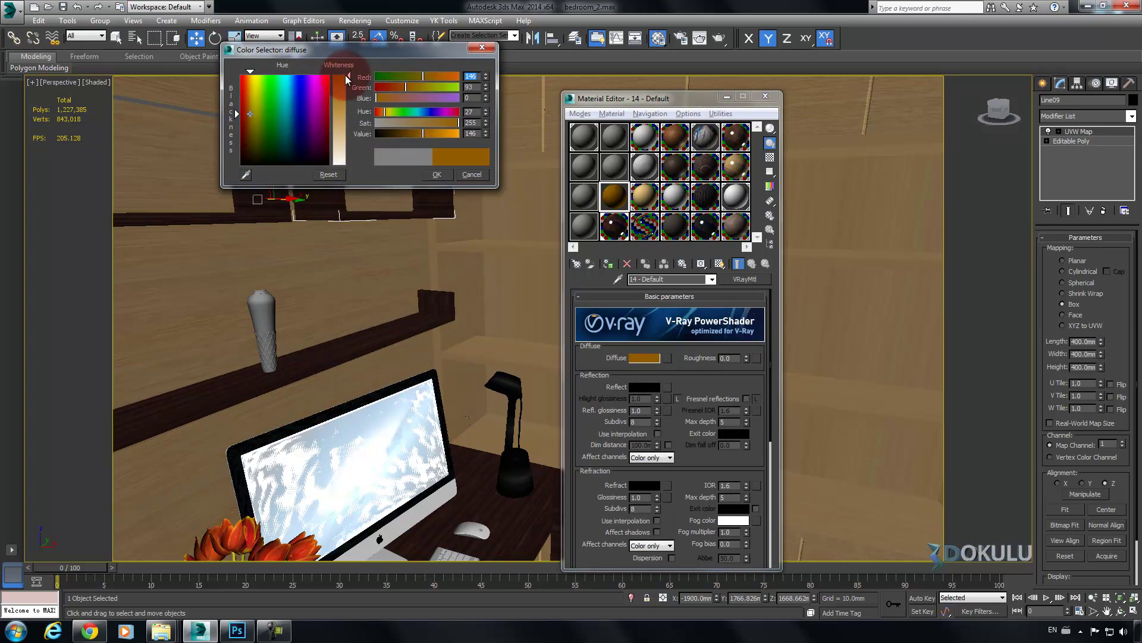
pyautogui.click(397, 149)
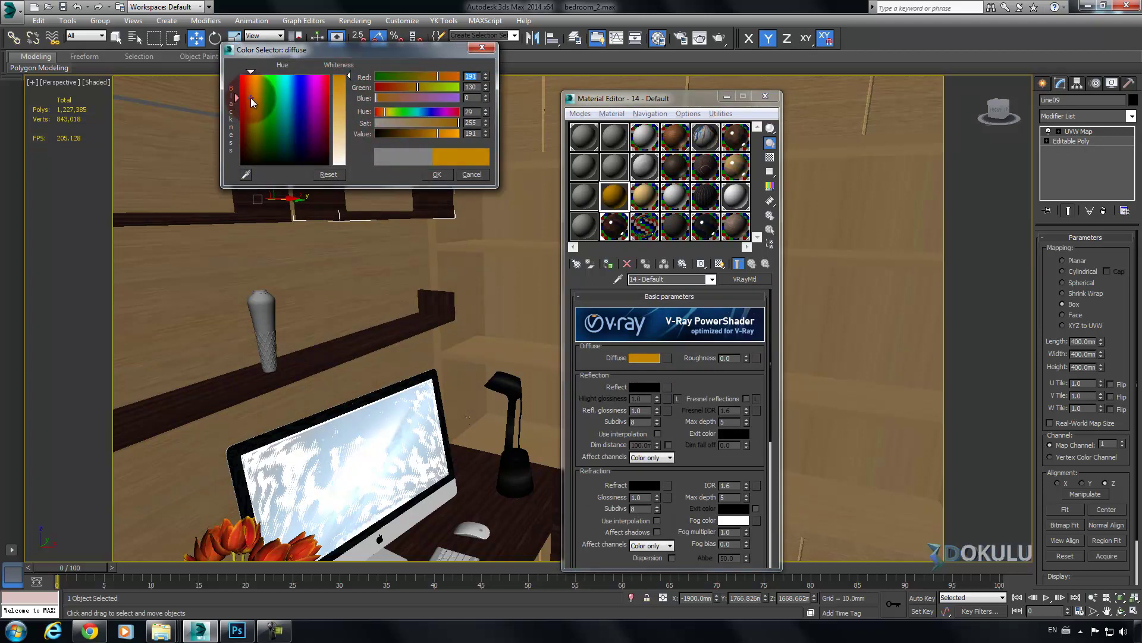
pyautogui.click(437, 174)
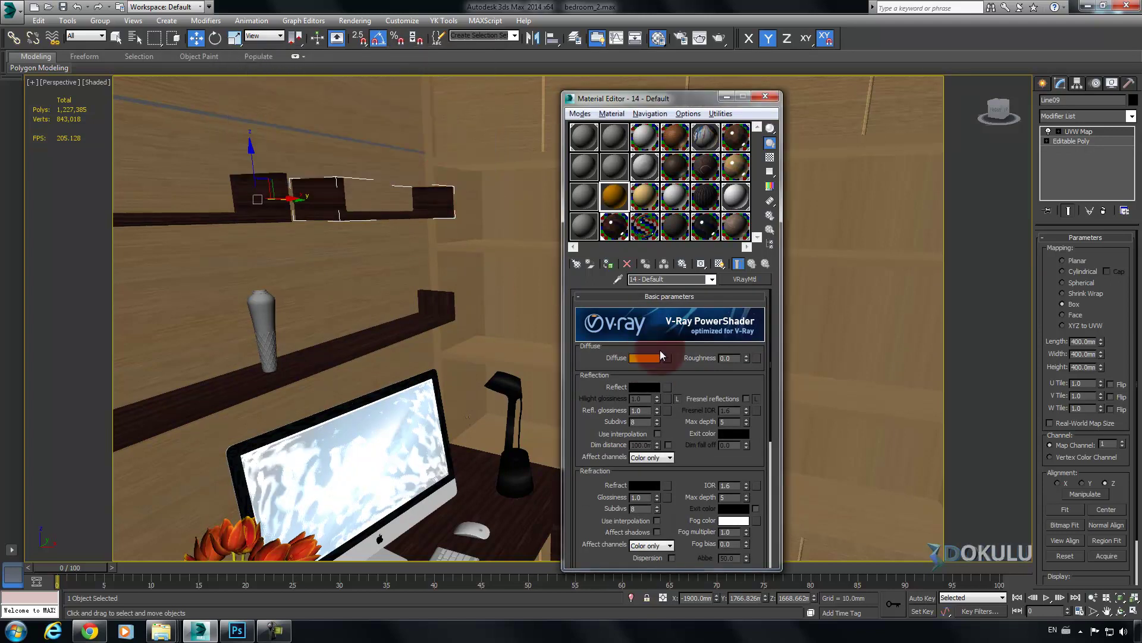
# Copy the material's orange diffuse colour to its reflection colour and set the reflection glossiness to 0.69
pyautogui.click(645, 386)
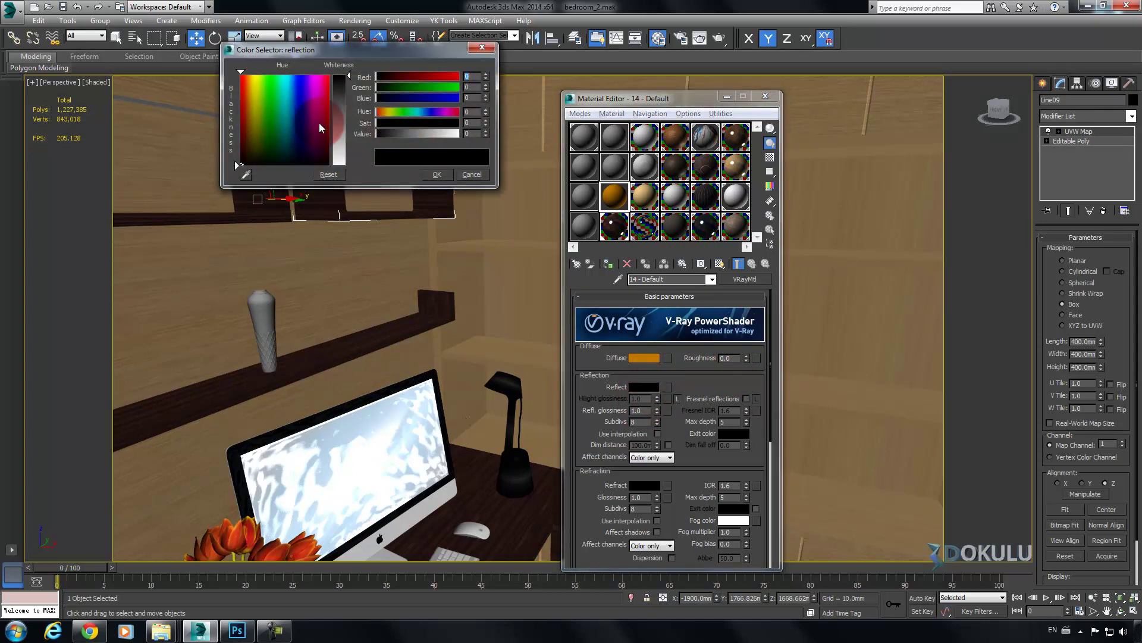
pyautogui.click(470, 175)
pyautogui.click(646, 358)
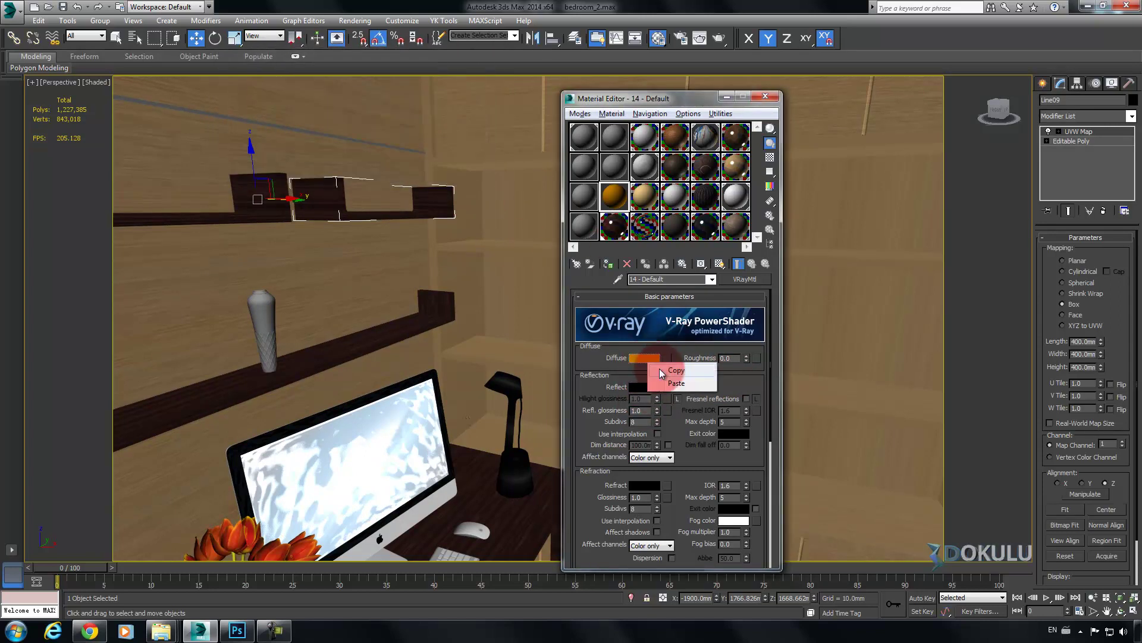
pyautogui.doubleClick(614, 196)
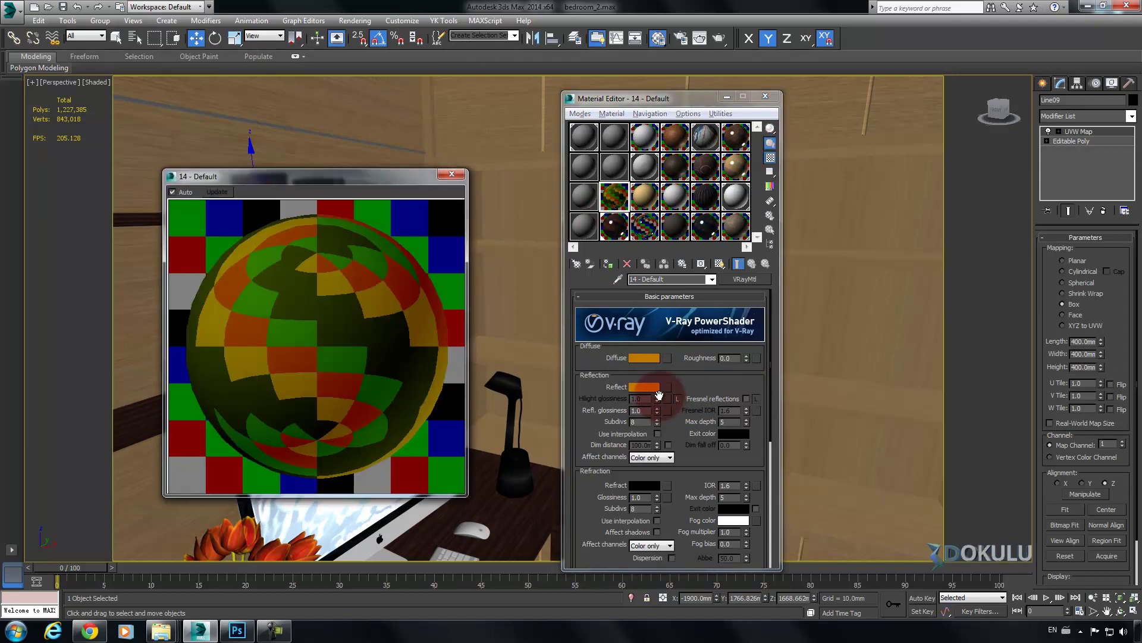
pyautogui.moveTo(654, 415); pyautogui.dragTo(656, 428)
pyautogui.click(454, 175)
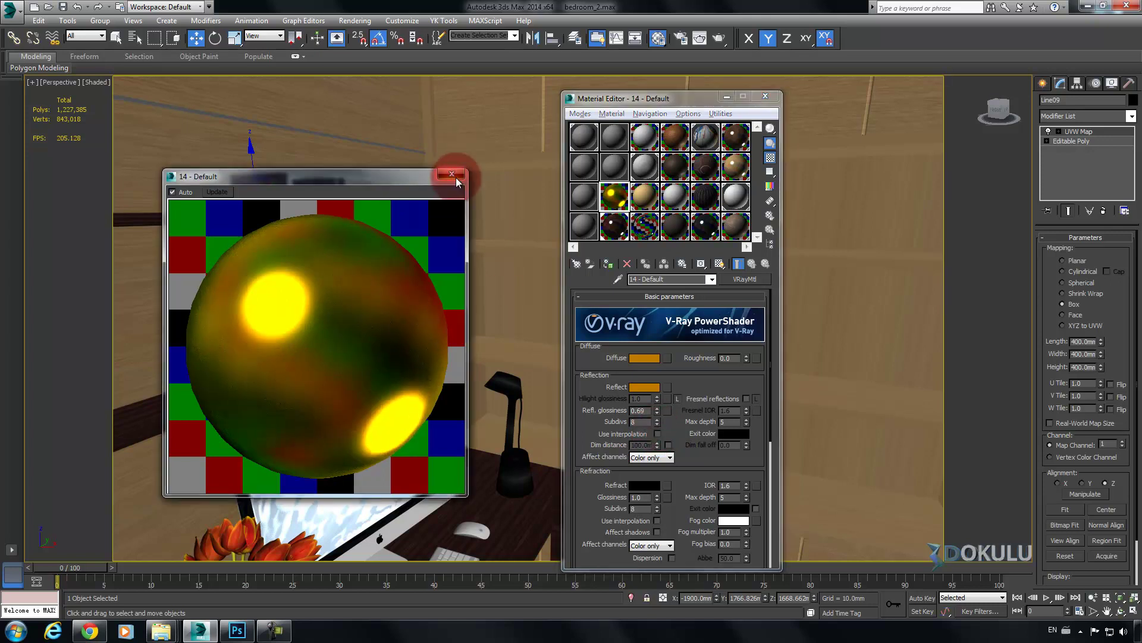
# Select the vase on the lower wall shelf and assign the 14 - Default material to it
pyautogui.moveTo(276, 263); pyautogui.dragTo(431, 204, button='middle')
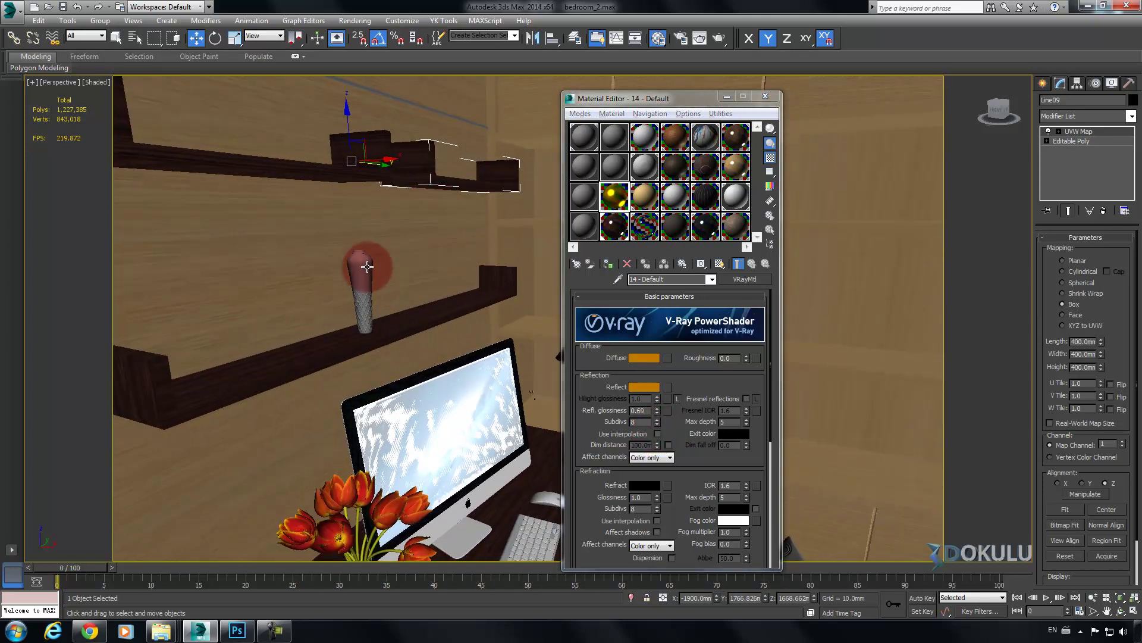
pyautogui.click(367, 267)
pyautogui.click(607, 265)
pyautogui.moveTo(461, 268)
pyautogui.keyDown('alt'); pyautogui.mouseDown(button='middle')
pyautogui.moveTo(435, 285)
pyautogui.moveTo(444, 272)
pyautogui.mouseUp(button='middle'); pyautogui.keyUp('alt')
# Lighten the vase material's diffuse to a paler, less saturated orange and copy that colour to its reflection
pyautogui.click(636, 358)
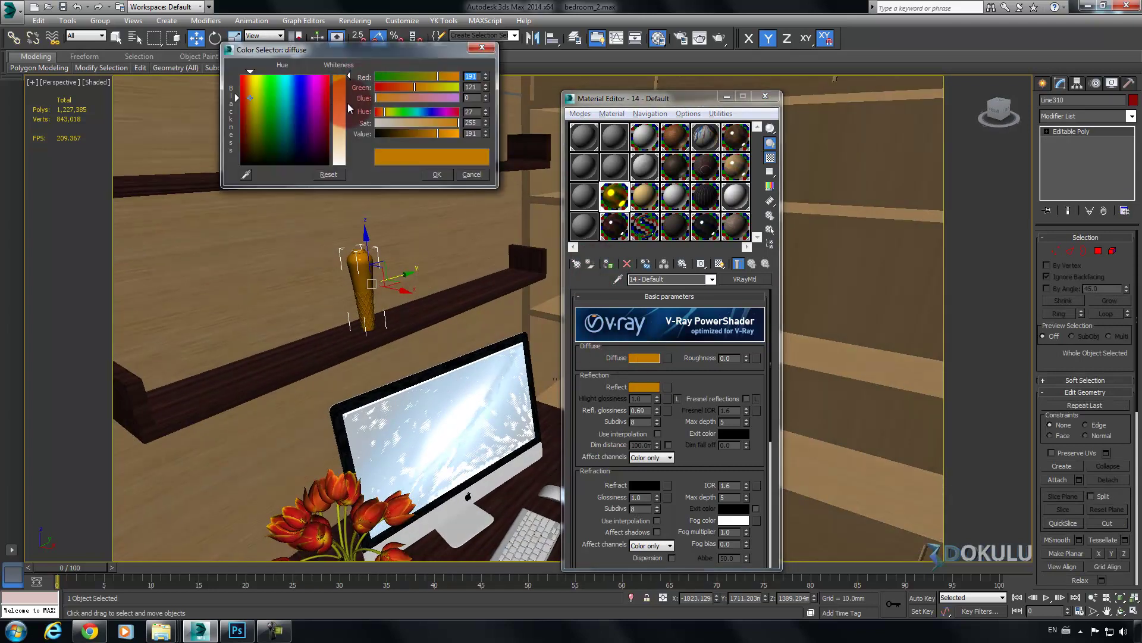
pyautogui.moveTo(348, 112); pyautogui.dragTo(352, 95)
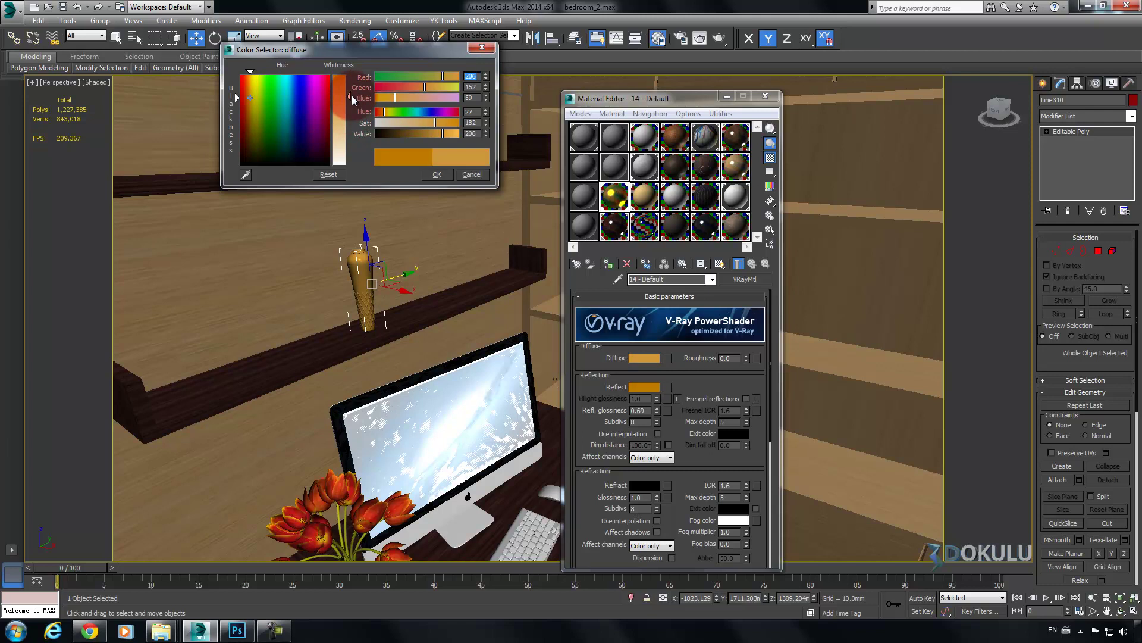
pyautogui.click(437, 175)
pyautogui.rightClick(645, 356)
pyautogui.click(661, 365)
pyautogui.rightClick(652, 390)
pyautogui.keyDown('alt'); pyautogui.moveTo(460, 293); pyautogui.dragTo(376, 285, button='middle'); pyautogui.keyUp('alt')
pyautogui.moveTo(699, 371); pyautogui.dragTo(689, 322)
pyautogui.keyDown('alt'); pyautogui.moveTo(312, 342); pyautogui.dragTo(330, 301, button='middle'); pyautogui.keyUp('alt')
pyautogui.keyDown('alt'); pyautogui.moveTo(358, 351); pyautogui.dragTo(367, 327, button='middle'); pyautogui.keyUp('alt')
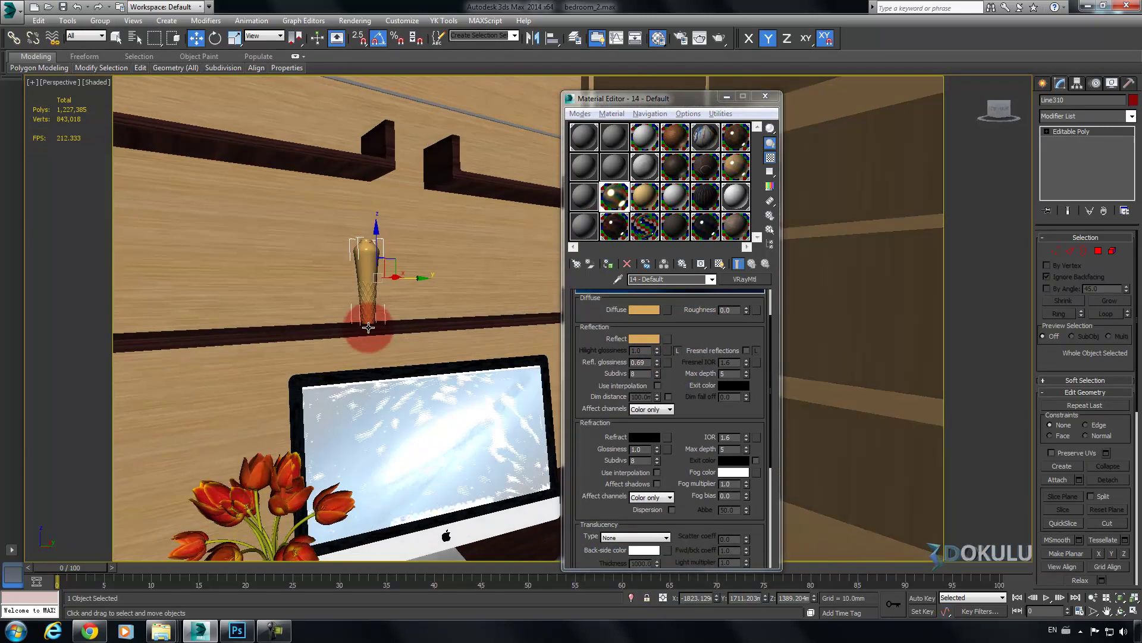
# Select the three thin horizontal strips that run along the light wood wall
pyautogui.moveTo(247, 361); pyautogui.dragTo(421, 349, button='middle')
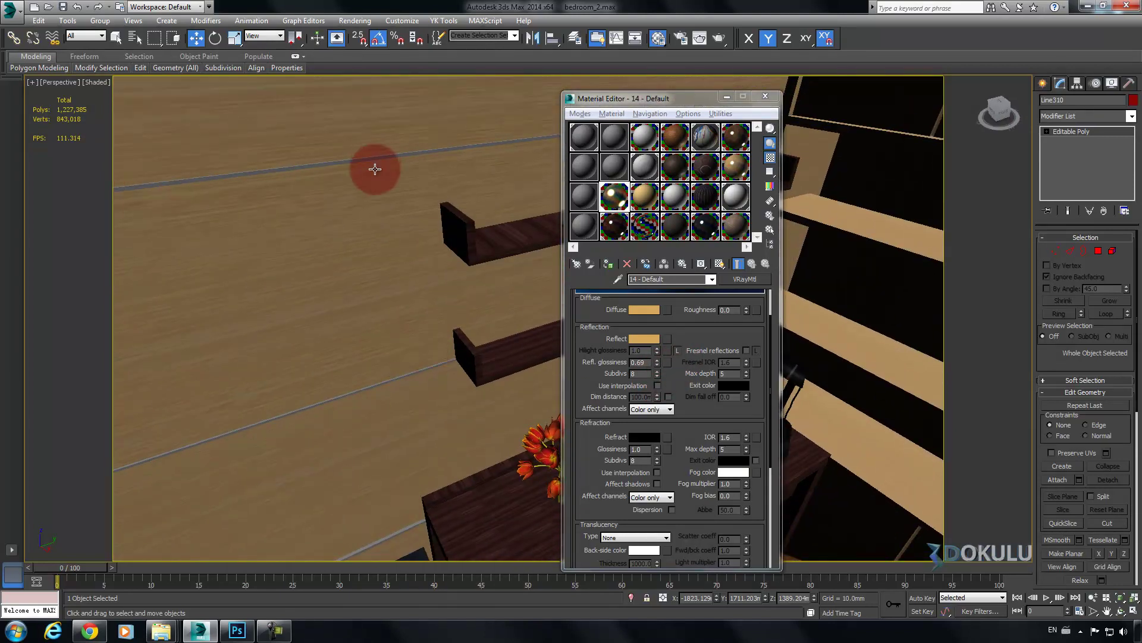
pyautogui.press('F3')
pyautogui.click(391, 154)
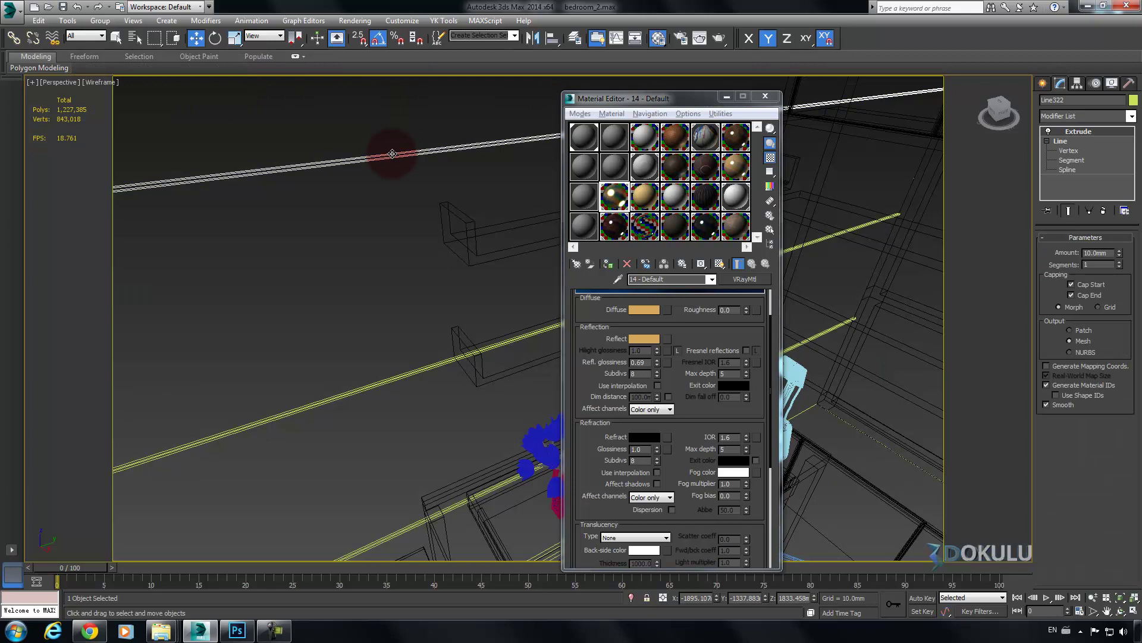
pyautogui.press('F3')
pyautogui.press('F3')
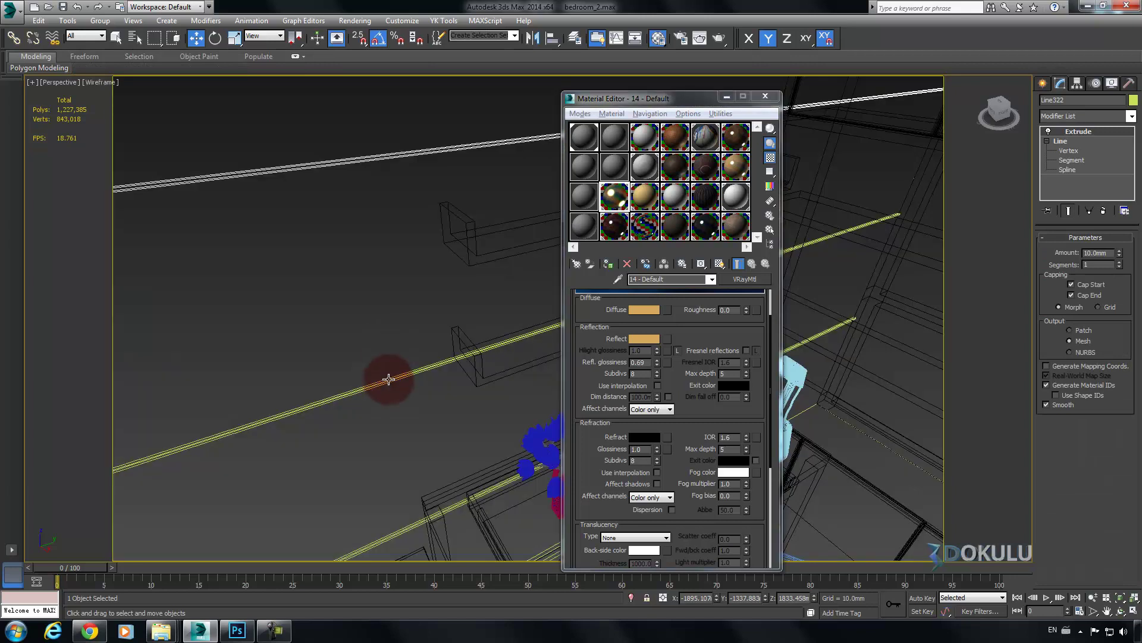
pyautogui.keyDown('ctrl'); pyautogui.click(388, 379); pyautogui.keyUp('ctrl')
pyautogui.press('F3')
pyautogui.moveTo(371, 483)
pyautogui.keyDown('alt'); pyautogui.mouseDown(button='middle')
pyautogui.moveTo(362, 385)
pyautogui.moveTo(266, 383)
pyautogui.moveTo(499, 338)
pyautogui.mouseUp(button='middle'); pyautogui.keyUp('alt')
pyautogui.moveTo(395, 356)
pyautogui.keyDown('alt'); pyautogui.mouseDown(button='middle')
pyautogui.moveTo(424, 340)
pyautogui.moveTo(533, 337)
pyautogui.moveTo(429, 309)
pyautogui.moveTo(464, 314)
pyautogui.moveTo(383, 309)
pyautogui.mouseUp(button='middle'); pyautogui.keyUp('alt')
pyautogui.keyDown('alt'); pyautogui.moveTo(426, 251); pyautogui.dragTo(334, 267, button='middle'); pyautogui.keyUp('alt')
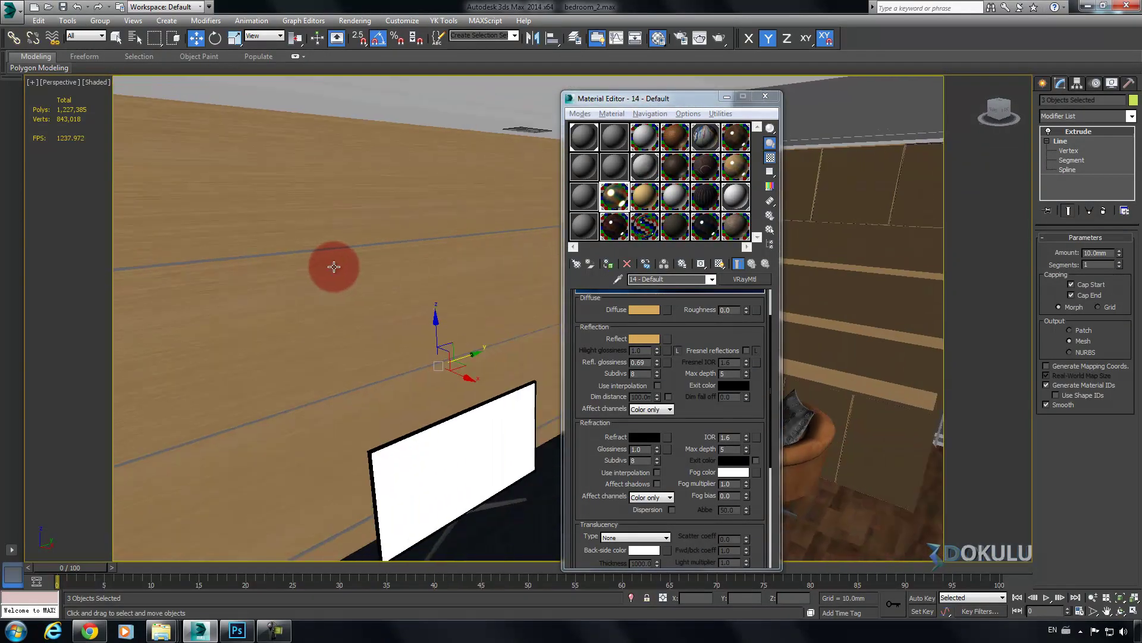
# Try the masa material and another existing material from the sample slots on the three wall strips
pyautogui.click(621, 233)
pyautogui.click(608, 263)
pyautogui.keyDown('alt'); pyautogui.moveTo(442, 277); pyautogui.dragTo(387, 277, button='middle'); pyautogui.keyUp('alt')
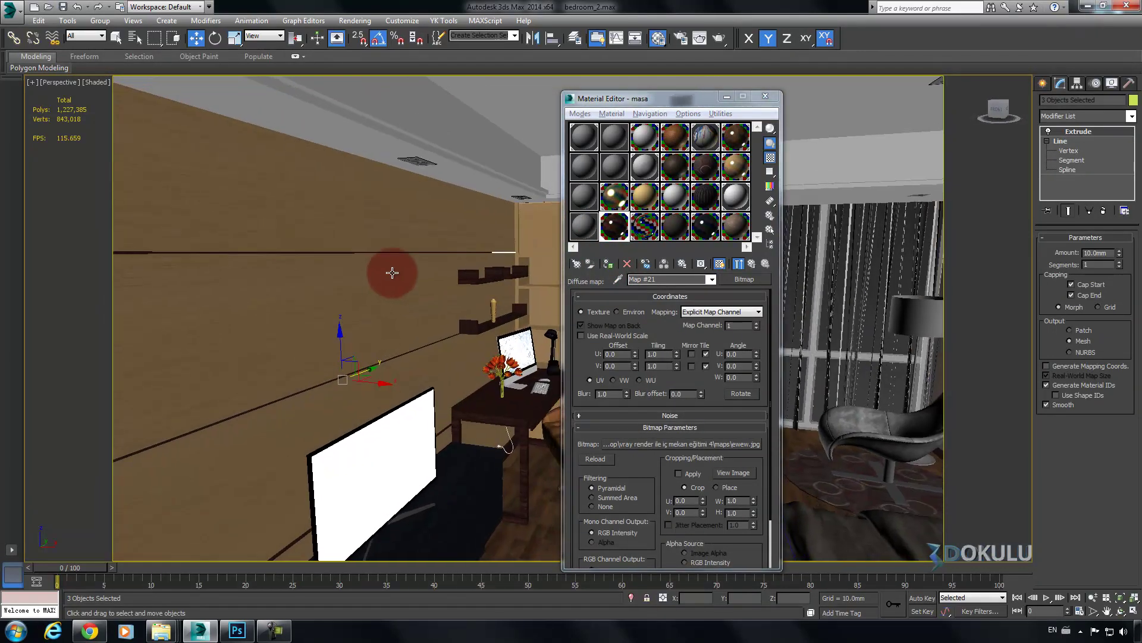
pyautogui.click(677, 203)
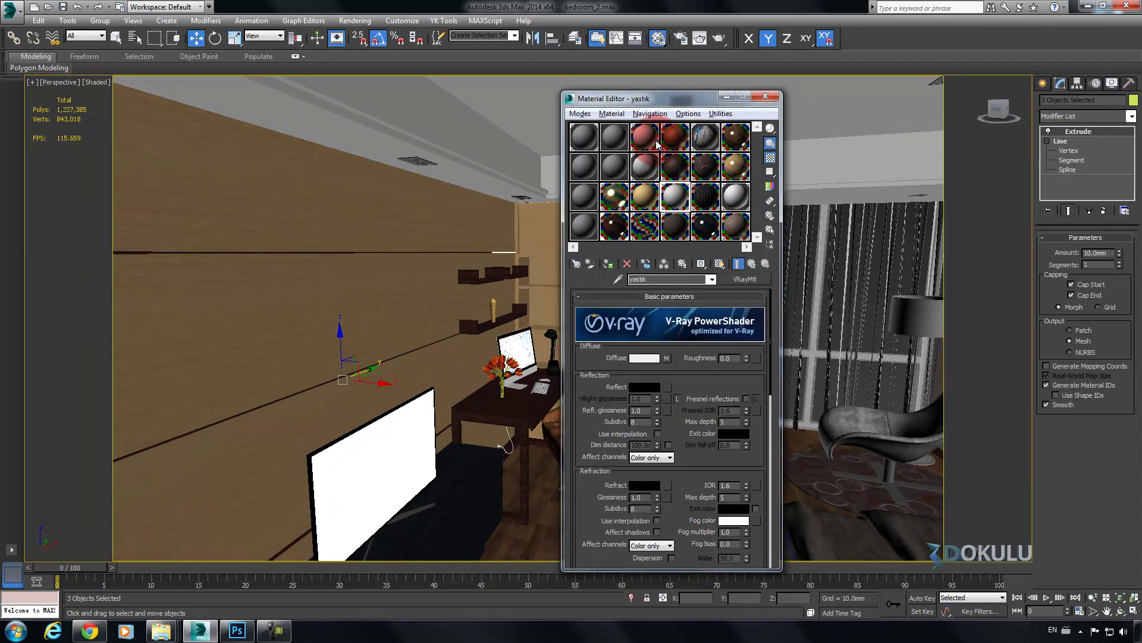
pyautogui.doubleClick(742, 195)
pyautogui.click(476, 178)
pyautogui.click(608, 265)
pyautogui.keyDown('alt'); pyautogui.moveTo(423, 275); pyautogui.dragTo(483, 271, button='middle'); pyautogui.keyUp('alt')
# Assign the 08 - Default material to the wall strips, change it to VRayMtl and set its diffuse to dark grey, about RGB 42
pyautogui.click(608, 176)
pyautogui.click(615, 268)
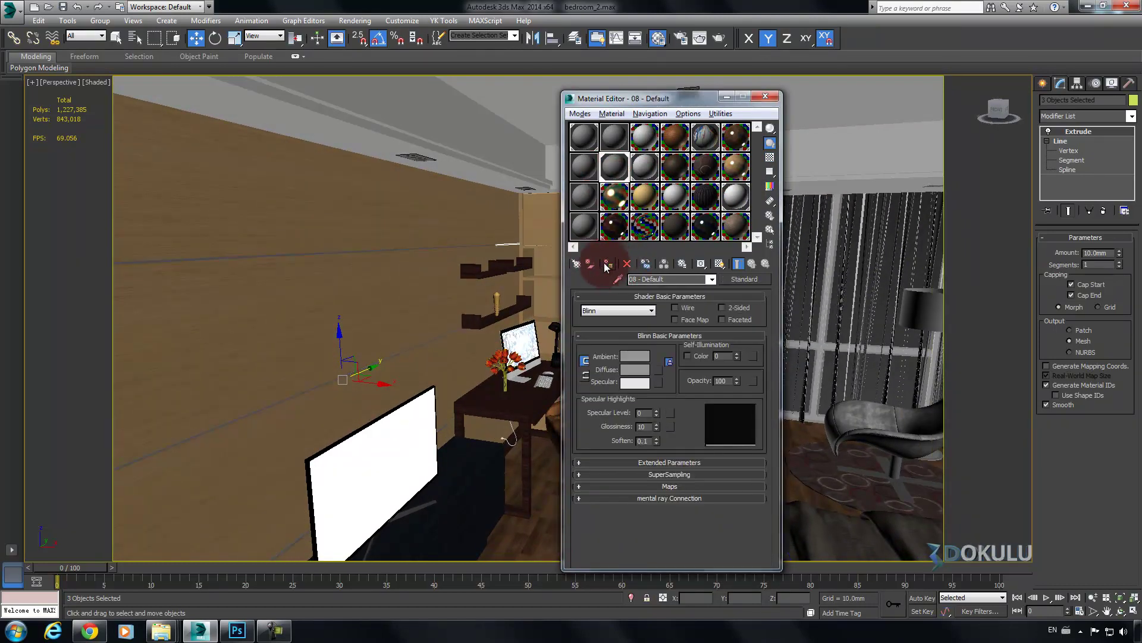
pyautogui.click(744, 279)
pyautogui.doubleClick(234, 327)
pyautogui.click(637, 357)
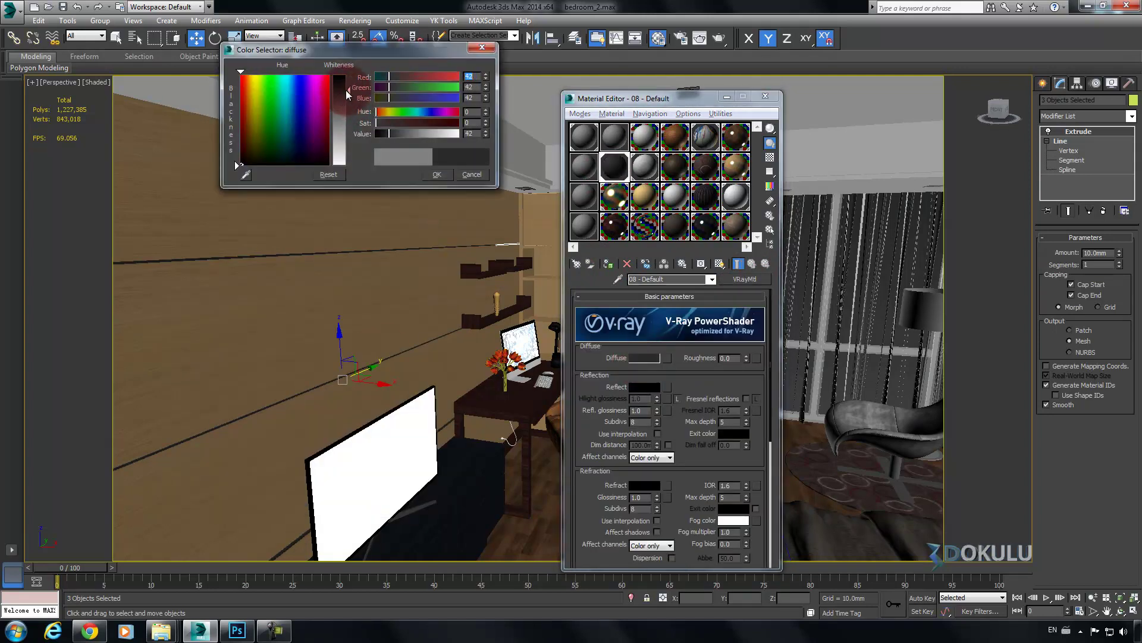
pyautogui.click(439, 173)
# Change the 02 - Default material to VRayLightMtl for the ceiling spotlights
pyautogui.keyDown('alt'); pyautogui.moveTo(466, 215); pyautogui.dragTo(509, 196, button='middle'); pyautogui.keyUp('alt')
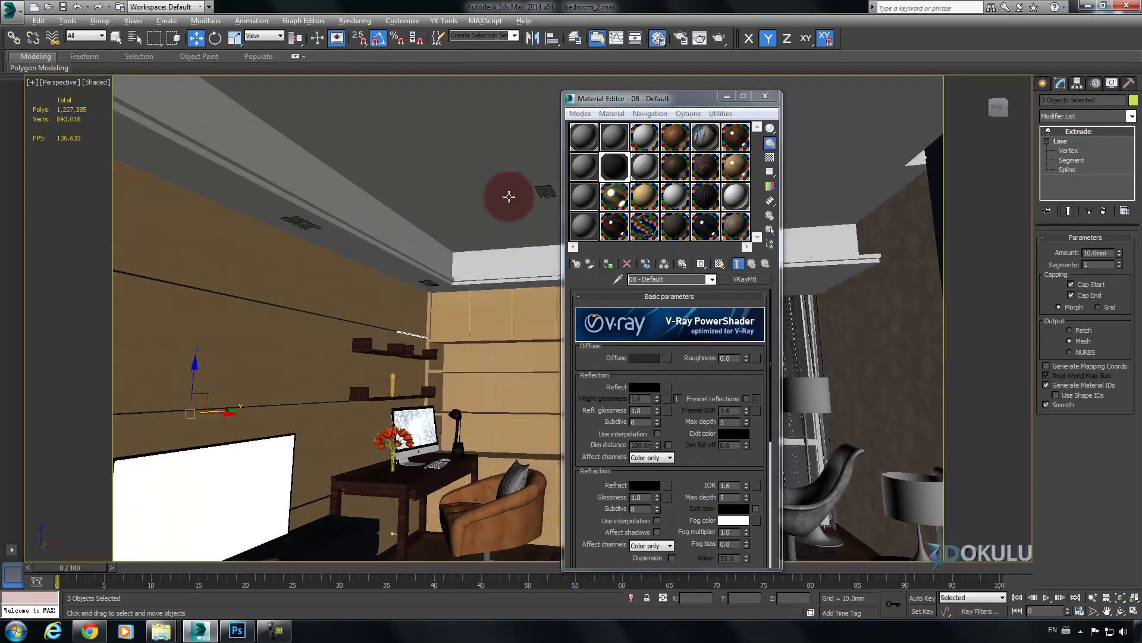
pyautogui.click(620, 135)
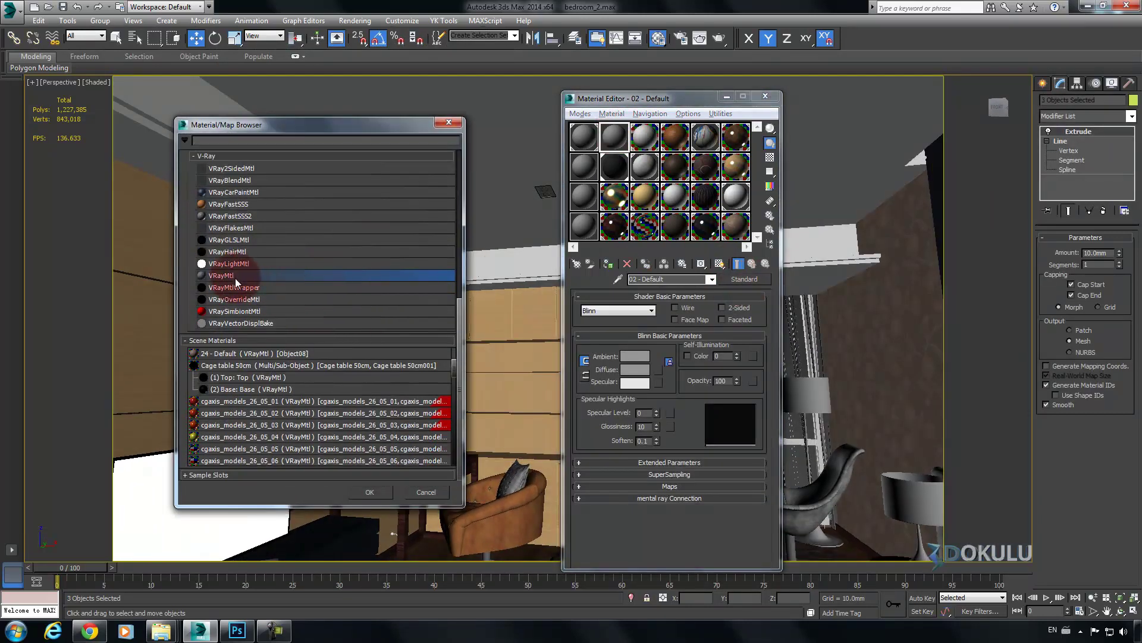
pyautogui.doubleClick(232, 264)
# In a wireframe top view, select both lamp rings of the ceiling spot above the TV and assign them the 02 - Default light material
pyautogui.moveTo(232, 262)
pyautogui.keyDown('alt'); pyautogui.mouseDown(button='middle')
pyautogui.moveTo(378, 250)
pyautogui.moveTo(340, 273)
pyautogui.moveTo(345, 325)
pyautogui.moveTo(357, 276)
pyautogui.moveTo(415, 178)
pyautogui.moveTo(453, 144)
pyautogui.moveTo(413, 324)
pyautogui.moveTo(421, 270)
pyautogui.moveTo(466, 212)
pyautogui.moveTo(386, 250)
pyautogui.mouseUp(button='middle'); pyautogui.keyUp('alt')
pyautogui.press('F4')
pyautogui.press('t')
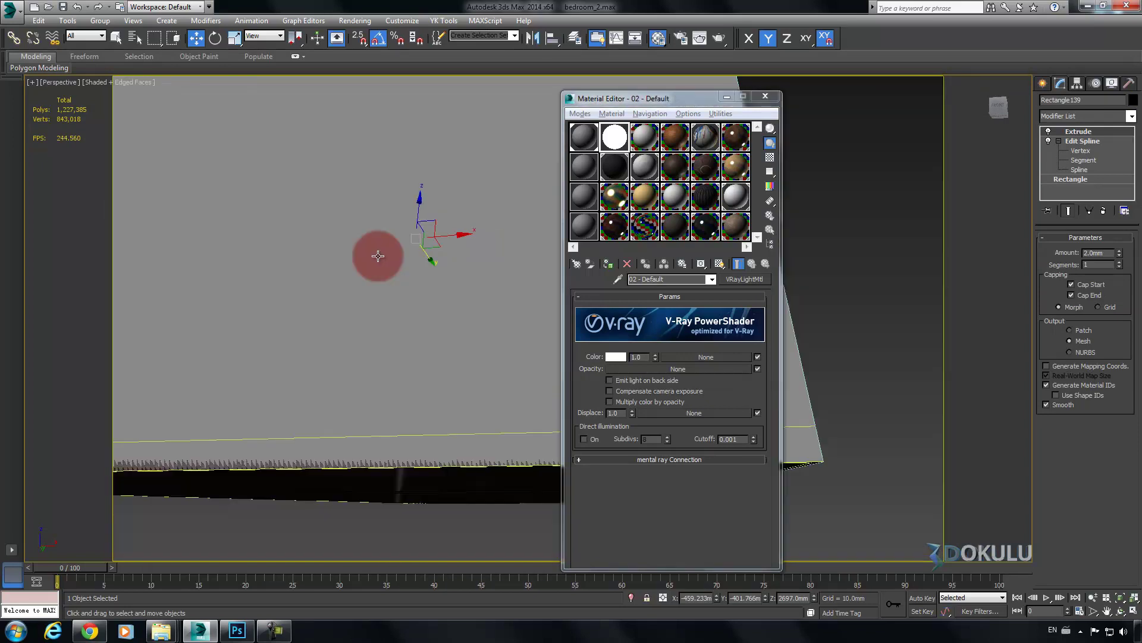
pyautogui.scroll(-10, 378, 255)
pyautogui.press('F3')
pyautogui.scroll(5, 420, 277)
pyautogui.scroll(2, 441, 304)
pyautogui.moveTo(393, 295); pyautogui.dragTo(485, 302, button='middle')
pyautogui.scroll(2, 502, 301)
pyautogui.moveTo(361, 270); pyautogui.dragTo(386, 278, button='middle')
pyautogui.scroll(8, 419, 254)
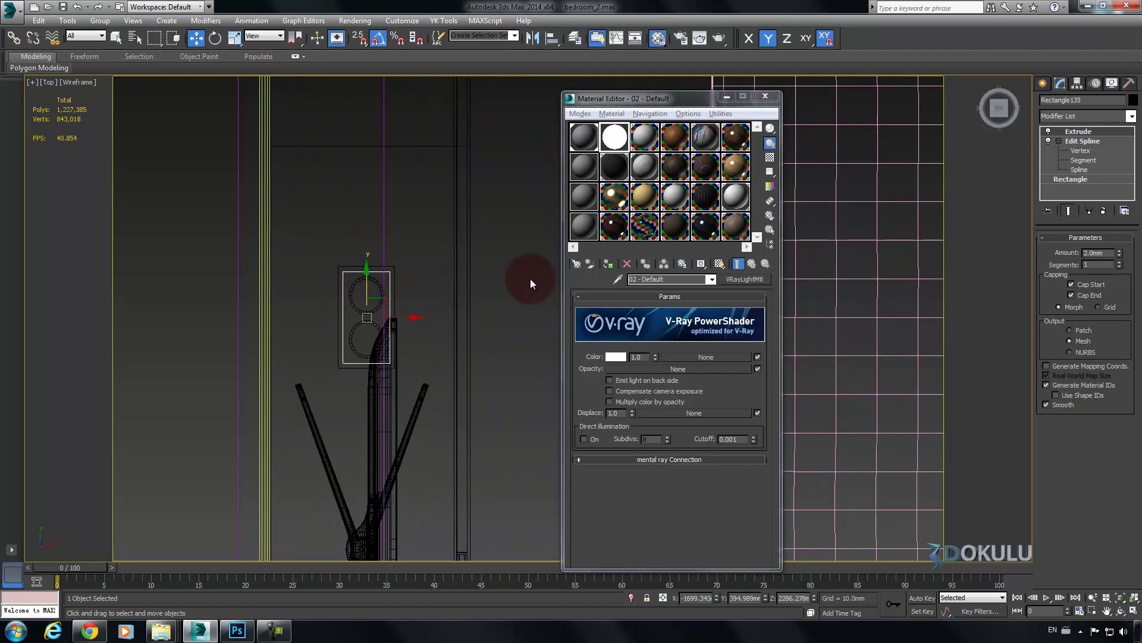
pyautogui.moveTo(493, 295); pyautogui.dragTo(501, 270, button='middle')
pyautogui.scroll(2, 370, 224)
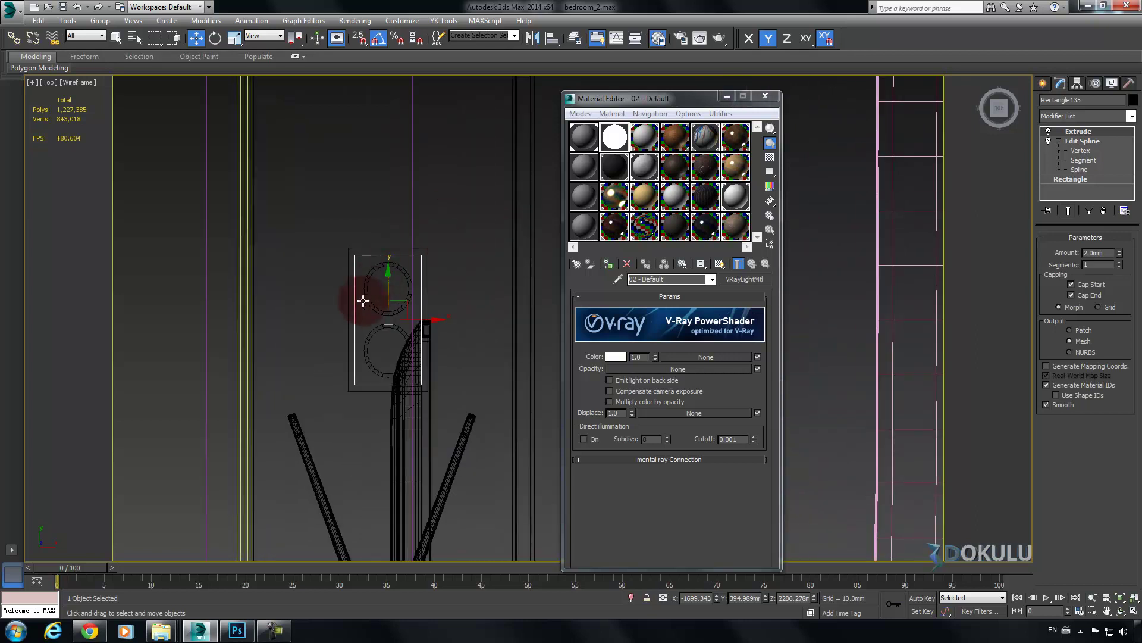
pyautogui.click(372, 302)
pyautogui.click(386, 328)
pyautogui.keyDown('ctrl'); pyautogui.click(387, 328); pyautogui.keyUp('ctrl')
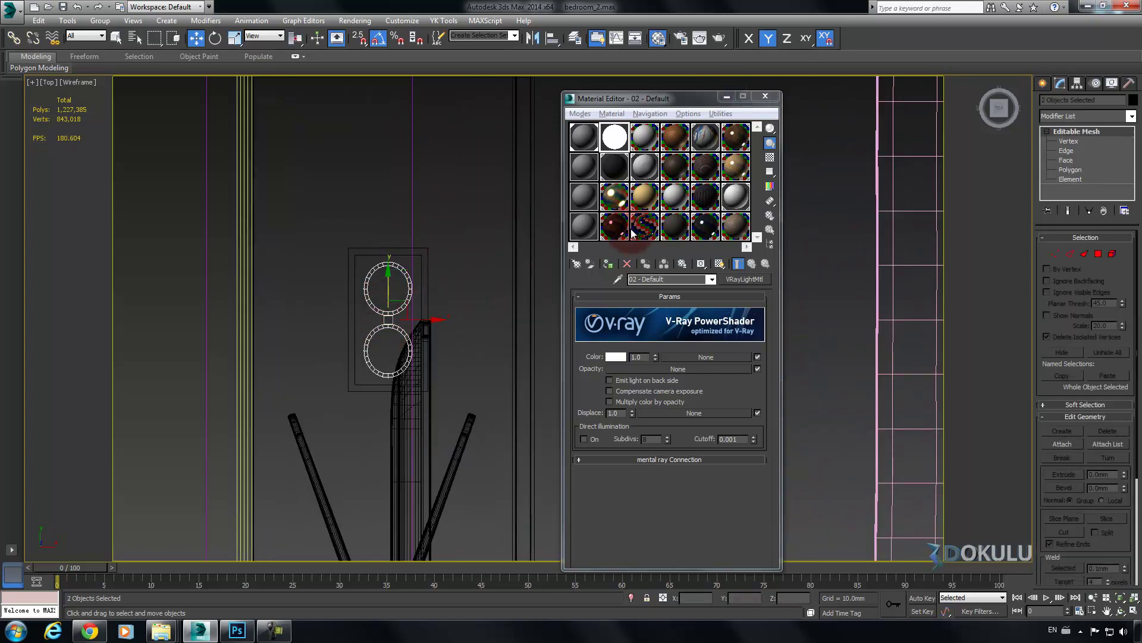
pyautogui.click(607, 263)
# Select both lamp rings of the ceiling spot above the flowers at the end of the TV wall
pyautogui.scroll(-4, 387, 357)
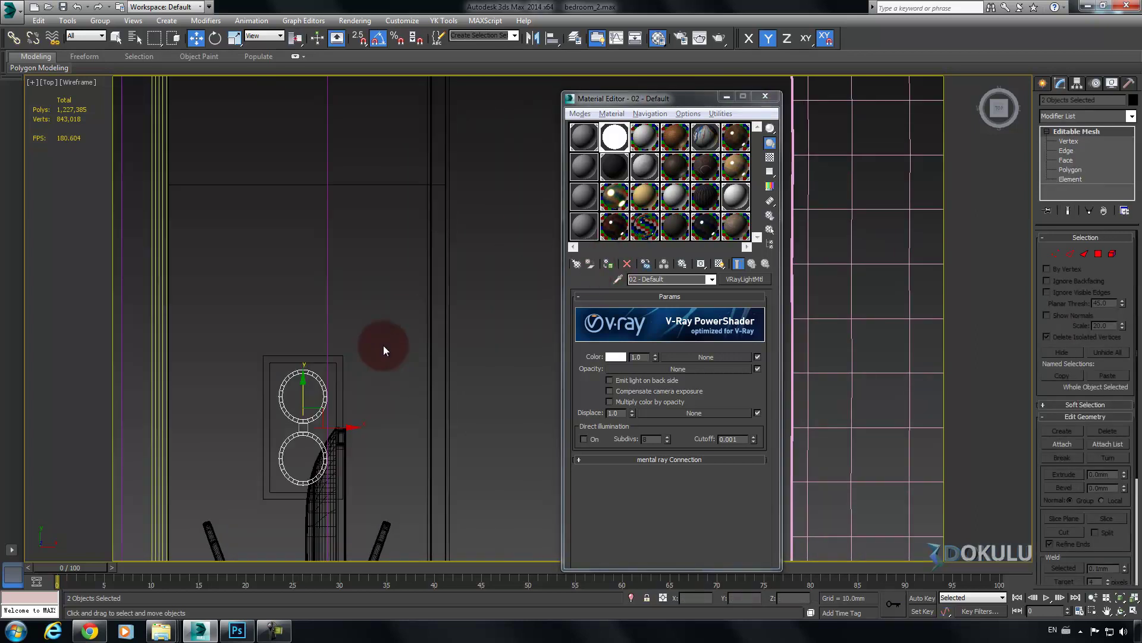
pyautogui.moveTo(381, 411); pyautogui.dragTo(439, 224, button='middle')
pyautogui.moveTo(437, 400); pyautogui.dragTo(456, 266, button='middle')
pyautogui.moveTo(459, 326); pyautogui.dragTo(464, 291, button='middle')
pyautogui.scroll(5, 464, 291)
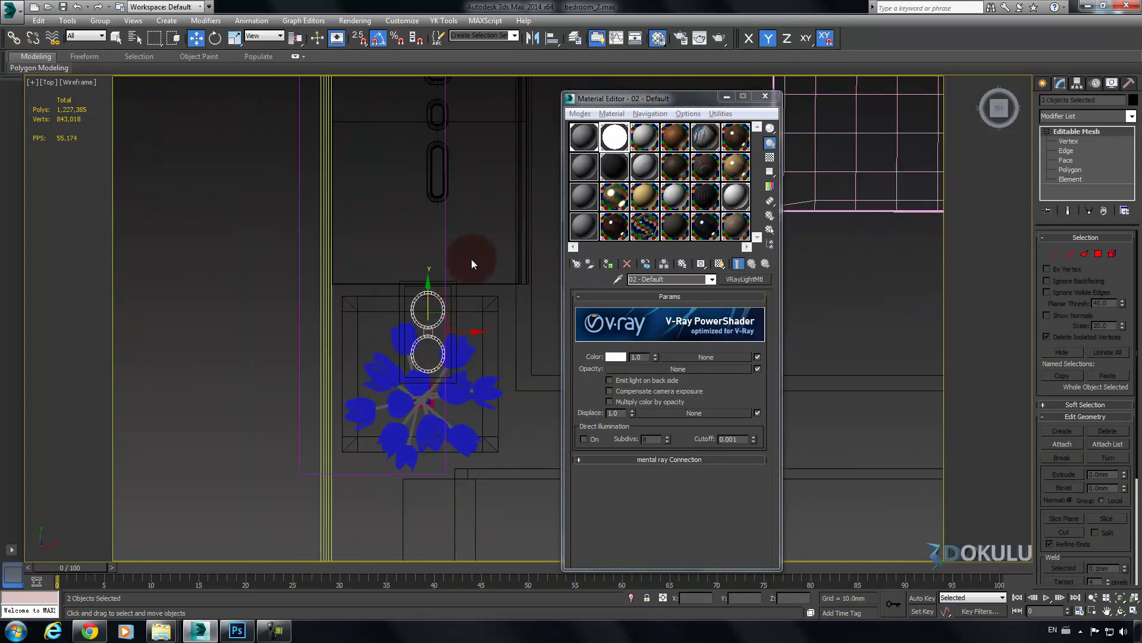
# Add the two lamp rings of the ceiling spot above the desk to the selection
pyautogui.scroll(-4, 490, 186)
pyautogui.moveTo(490, 187); pyautogui.dragTo(369, 550, button='middle')
pyautogui.scroll(-5, 445, 206)
pyautogui.moveTo(445, 206); pyautogui.dragTo(446, 334, button='middle')
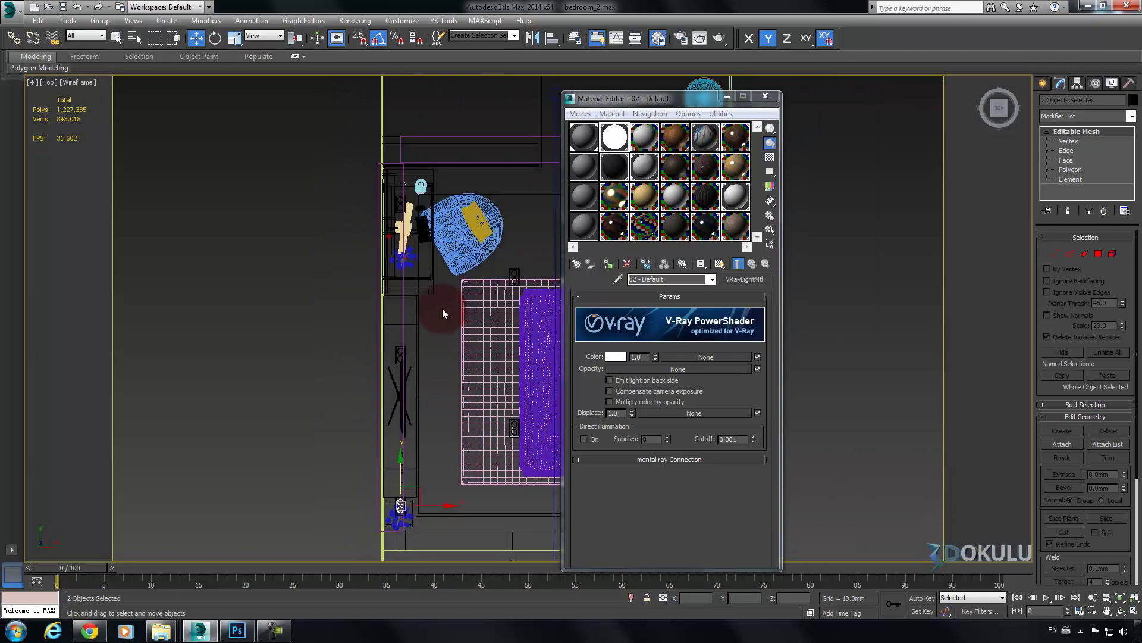
pyautogui.scroll(1, 439, 277)
pyautogui.moveTo(408, 250); pyautogui.dragTo(438, 379, button='middle')
pyautogui.scroll(4, 418, 294)
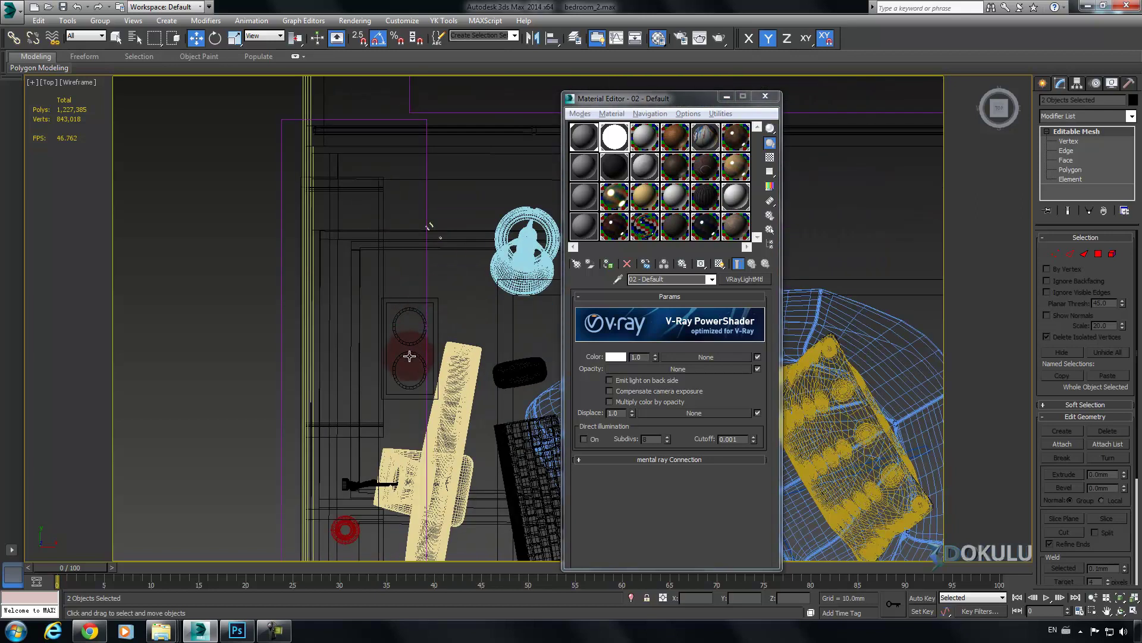
# Add the single-lamp ceiling spot's ring beside the round rug to the selection and assign the 02 - Default light material
pyautogui.scroll(-4, 443, 331)
pyautogui.moveTo(510, 331); pyautogui.dragTo(241, 351, button='middle')
pyautogui.scroll(-2, 409, 304)
pyautogui.moveTo(458, 319); pyautogui.dragTo(335, 417, button='middle')
pyautogui.scroll(4, 448, 305)
pyautogui.keyDown('ctrl'); pyautogui.click(406, 303); pyautogui.keyUp('ctrl')
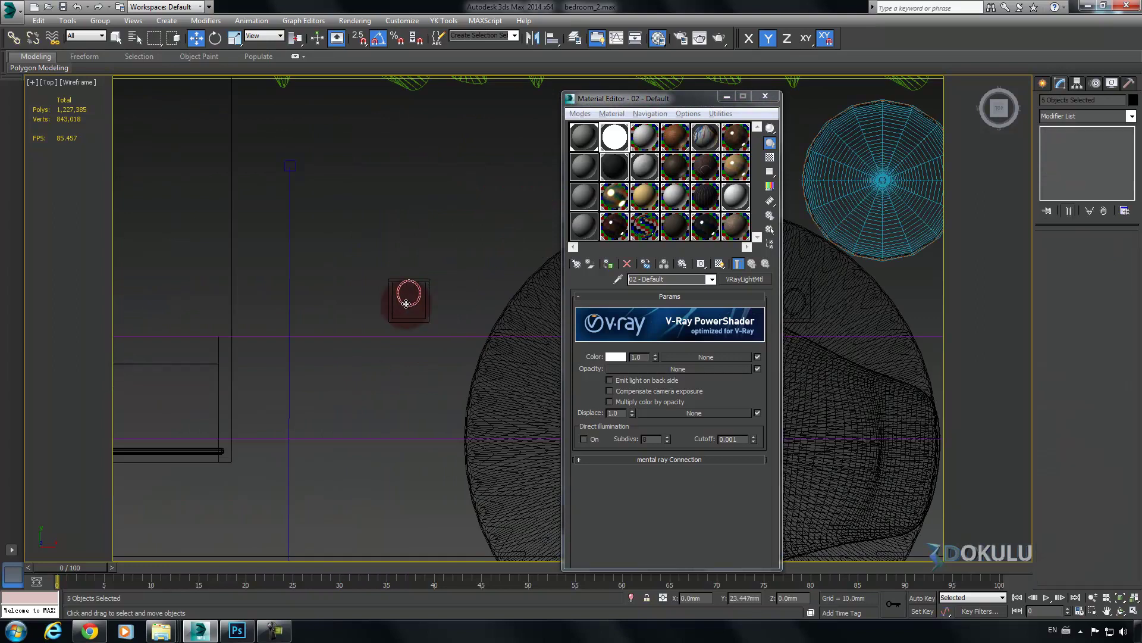
pyautogui.scroll(-2, 410, 304)
pyautogui.moveTo(472, 308); pyautogui.dragTo(280, 300, button='middle')
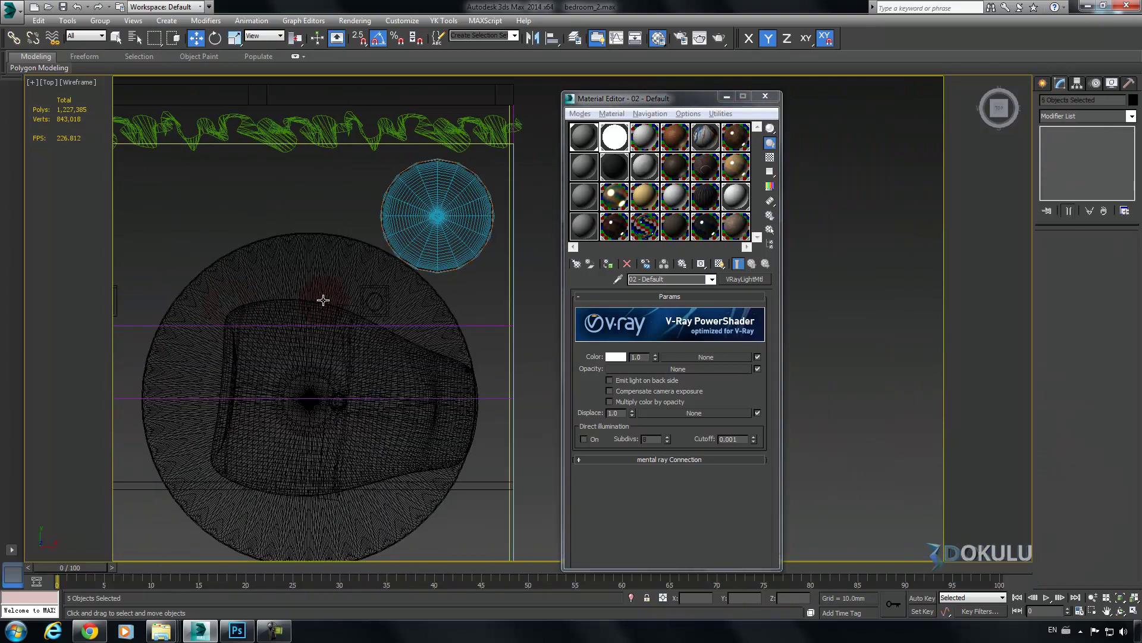
pyautogui.scroll(4, 369, 305)
pyautogui.scroll(-6, 431, 305)
pyautogui.scroll(-2, 437, 305)
pyautogui.click(619, 279)
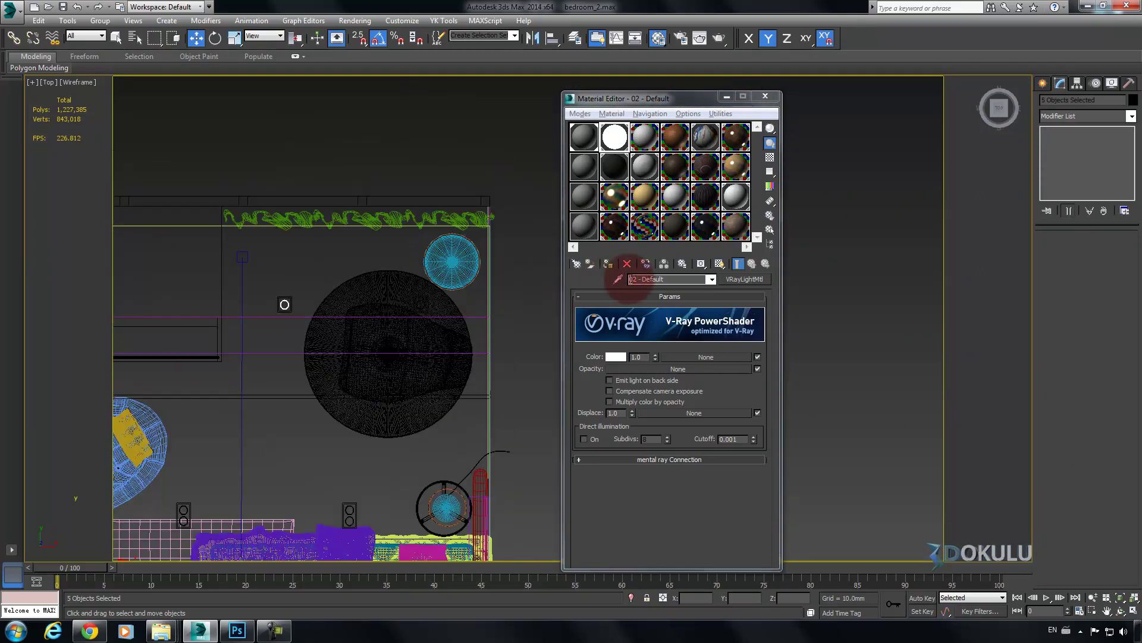
pyautogui.click(613, 266)
# Assign the 02 - Default light material to the lamp rings of the two double ceiling spots along the bed's window-side edge
pyautogui.moveTo(348, 268); pyautogui.dragTo(375, 232, button='middle')
pyautogui.moveTo(262, 380); pyautogui.dragTo(428, 237, button='middle')
pyautogui.scroll(5, 398, 343)
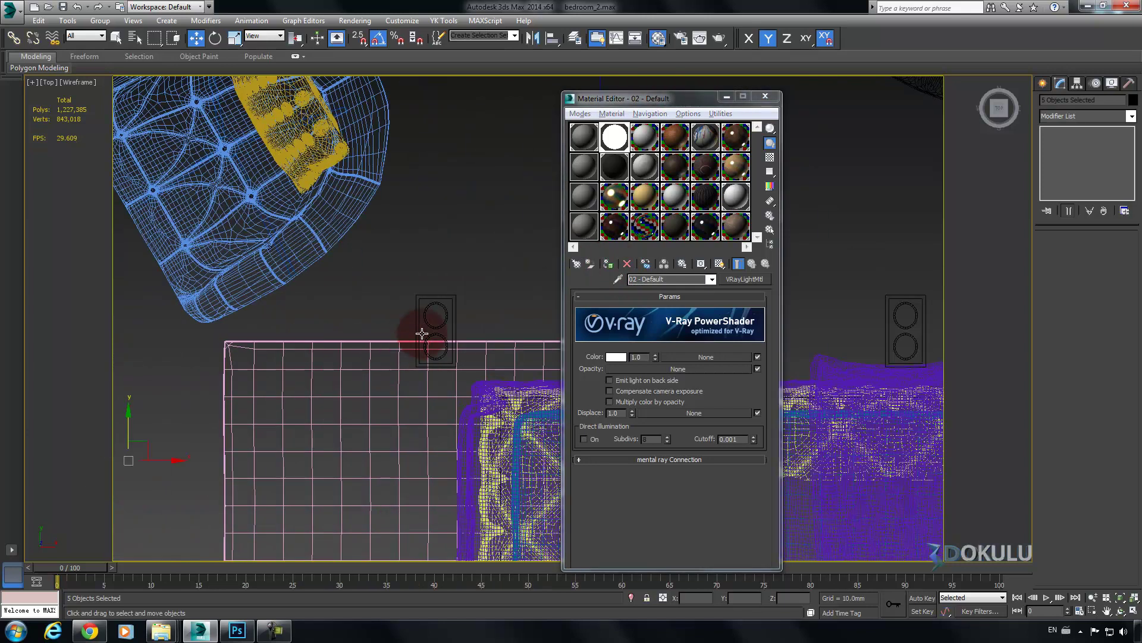
pyautogui.scroll(3, 434, 324)
pyautogui.moveTo(455, 341); pyautogui.dragTo(487, 318)
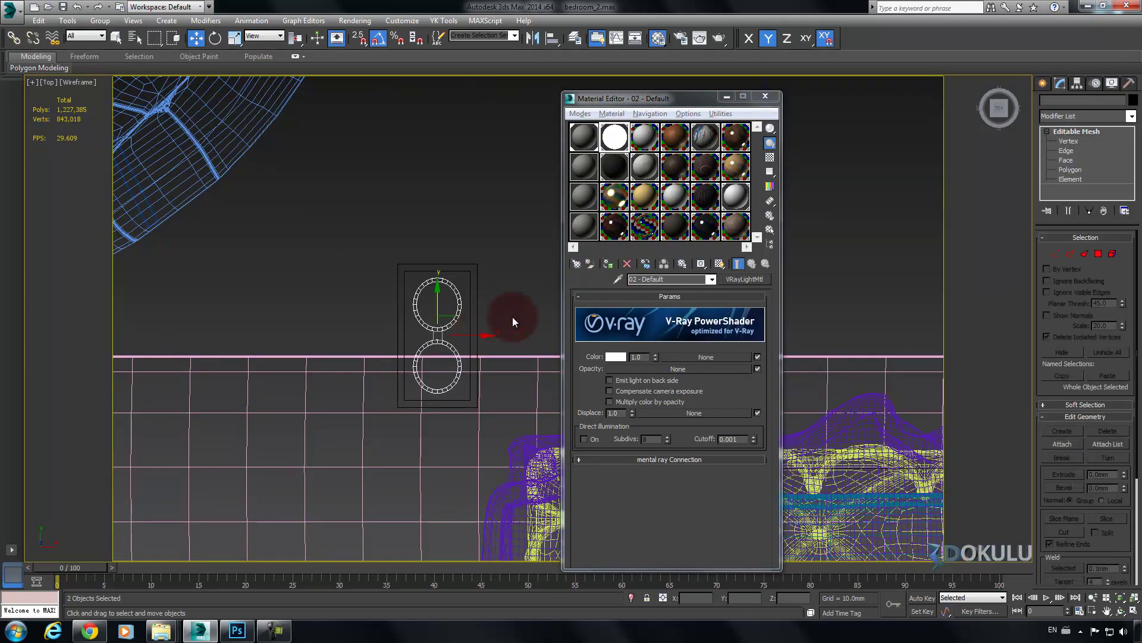
pyautogui.click(595, 267)
pyautogui.scroll(-5, 306, 286)
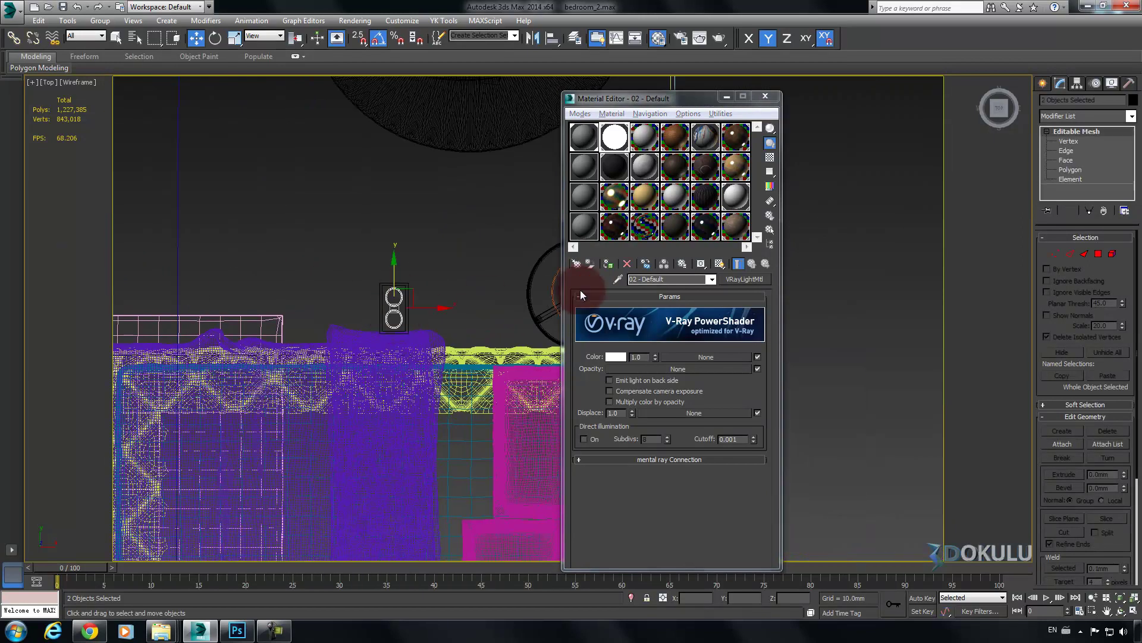
# Select the lamp ring of the single ceiling spot over the round rug and assign it the 02 - Default light material
pyautogui.moveTo(485, 262)
pyautogui.mouseDown(button='middle')
pyautogui.moveTo(199, 266)
pyautogui.moveTo(418, 462)
pyautogui.mouseUp(button='middle')
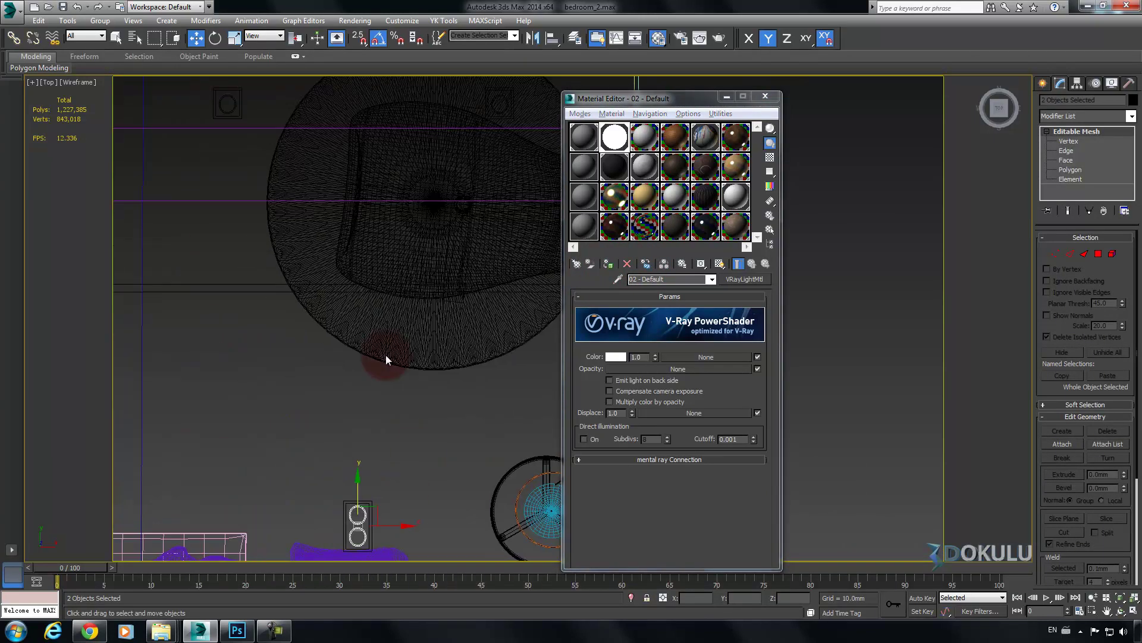
pyautogui.moveTo(369, 218); pyautogui.dragTo(320, 399, button='middle')
pyautogui.moveTo(383, 303); pyautogui.dragTo(448, 334, button='middle')
pyautogui.scroll(3, 527, 304)
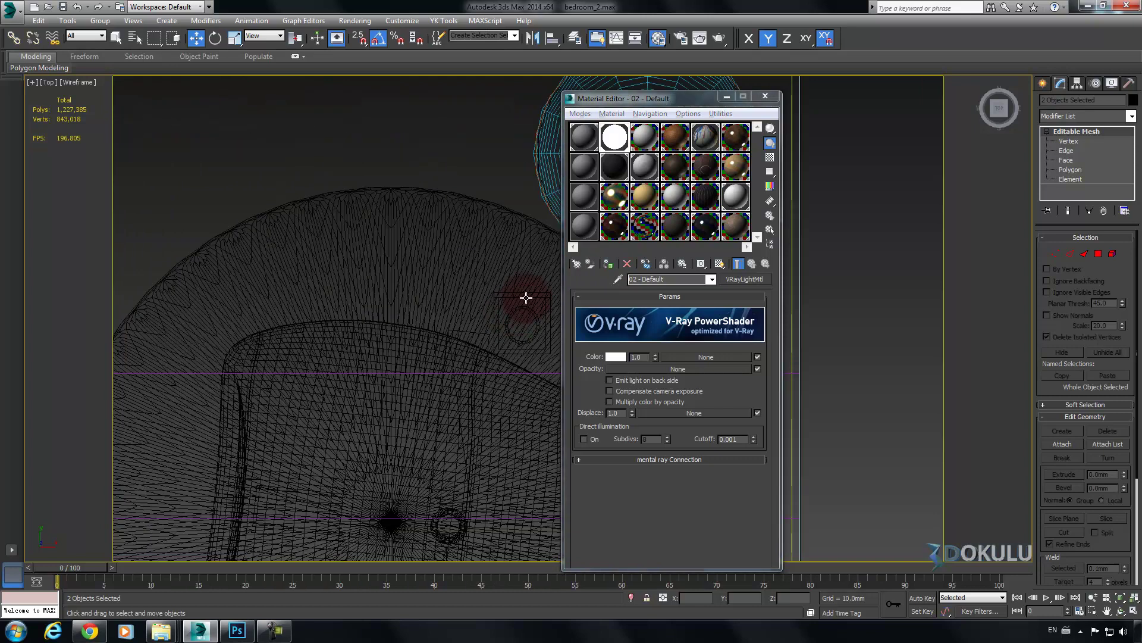
pyautogui.click(528, 299)
pyautogui.moveTo(514, 309); pyautogui.dragTo(456, 303, button='middle')
pyautogui.scroll(3, 456, 304)
pyautogui.click(467, 314)
pyautogui.click(607, 263)
# Assign the 02 - Default light material to both lamp rings of the ceiling spot over the purple bed throw
pyautogui.moveTo(355, 346); pyautogui.dragTo(354, 302, button='middle')
pyautogui.scroll(-7, 355, 301)
pyautogui.moveTo(316, 387); pyautogui.dragTo(453, 156, button='middle')
pyautogui.moveTo(374, 364); pyautogui.dragTo(385, 285, button='middle')
pyautogui.scroll(-2, 384, 284)
pyautogui.moveTo(426, 489); pyautogui.dragTo(426, 291, button='middle')
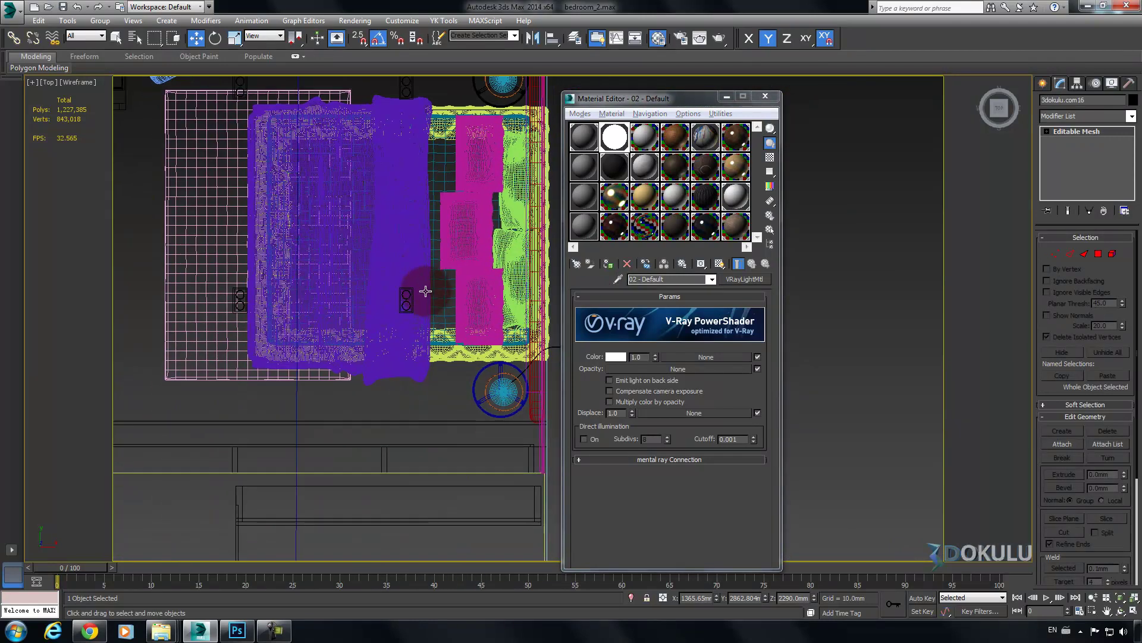
pyautogui.scroll(4, 426, 292)
pyautogui.scroll(2, 390, 310)
pyautogui.scroll(2, 389, 310)
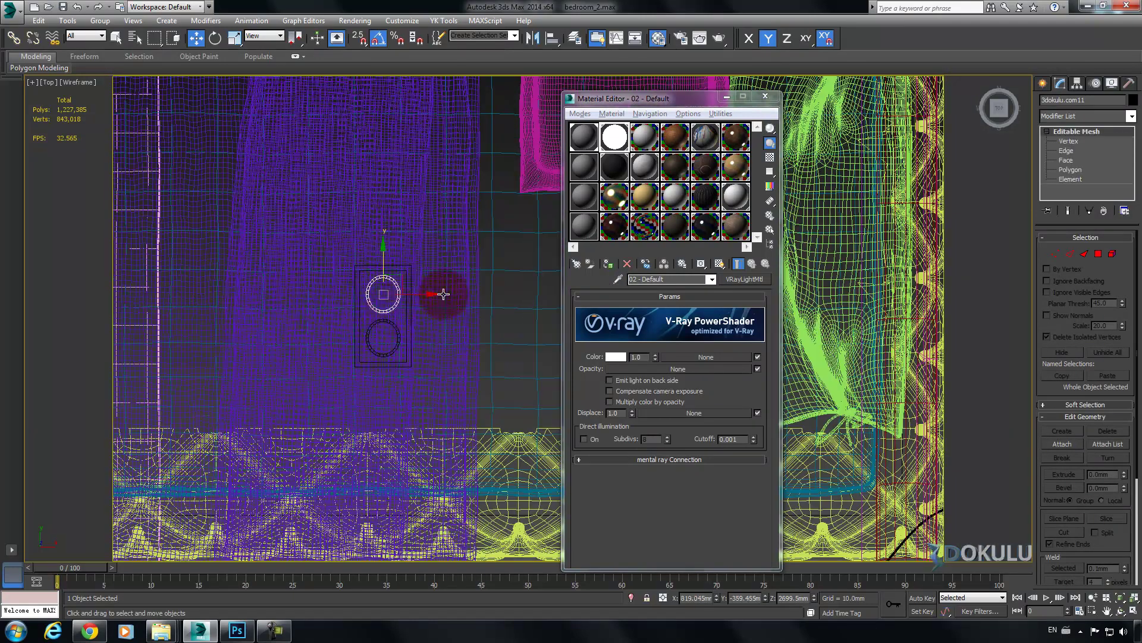
pyautogui.click(388, 329)
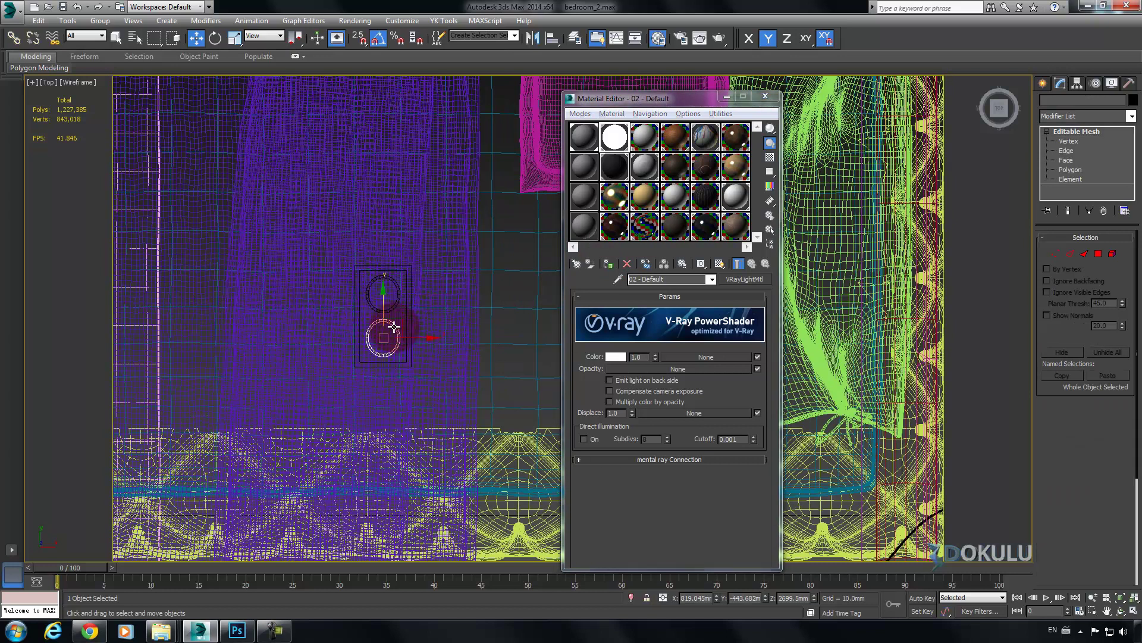
pyautogui.click(607, 266)
# Assign the 02 - Default light material to both lamp rings of the remaining ceiling spot near the foot of the bed
pyautogui.scroll(-4, 388, 364)
pyautogui.moveTo(400, 411); pyautogui.dragTo(260, 194, button='middle')
pyautogui.scroll(-2, 398, 297)
pyautogui.moveTo(352, 308); pyautogui.dragTo(449, 181, button='middle')
pyautogui.scroll(-4, 440, 172)
pyautogui.moveTo(283, 273); pyautogui.dragTo(429, 297, button='middle')
pyautogui.moveTo(408, 182); pyautogui.dragTo(429, 285, button='middle')
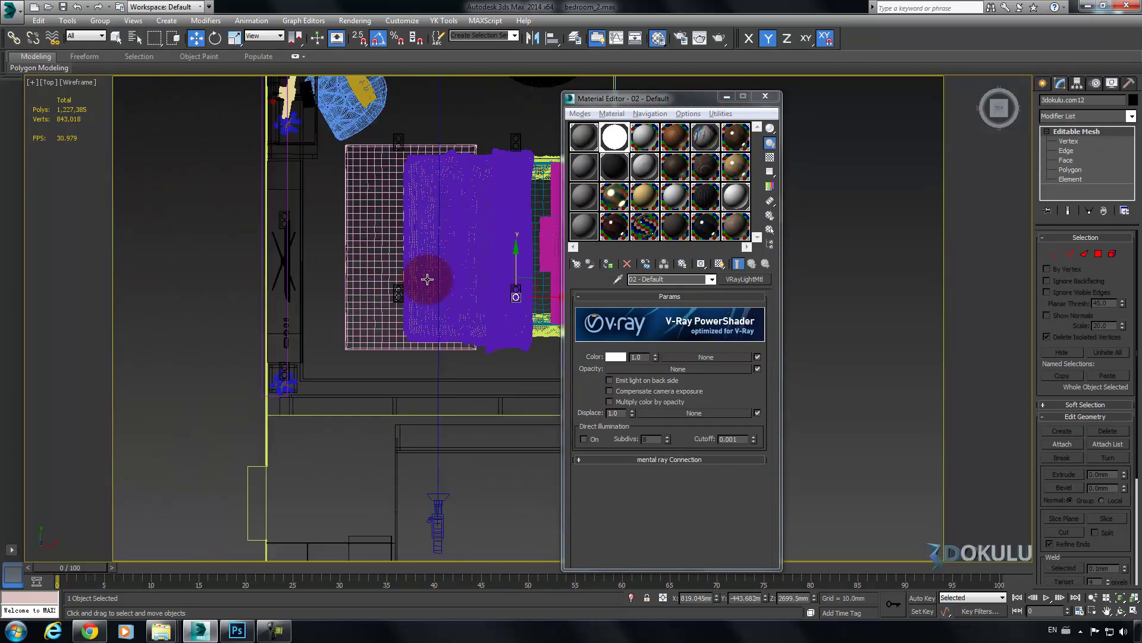
pyautogui.scroll(5, 426, 285)
pyautogui.scroll(3, 351, 326)
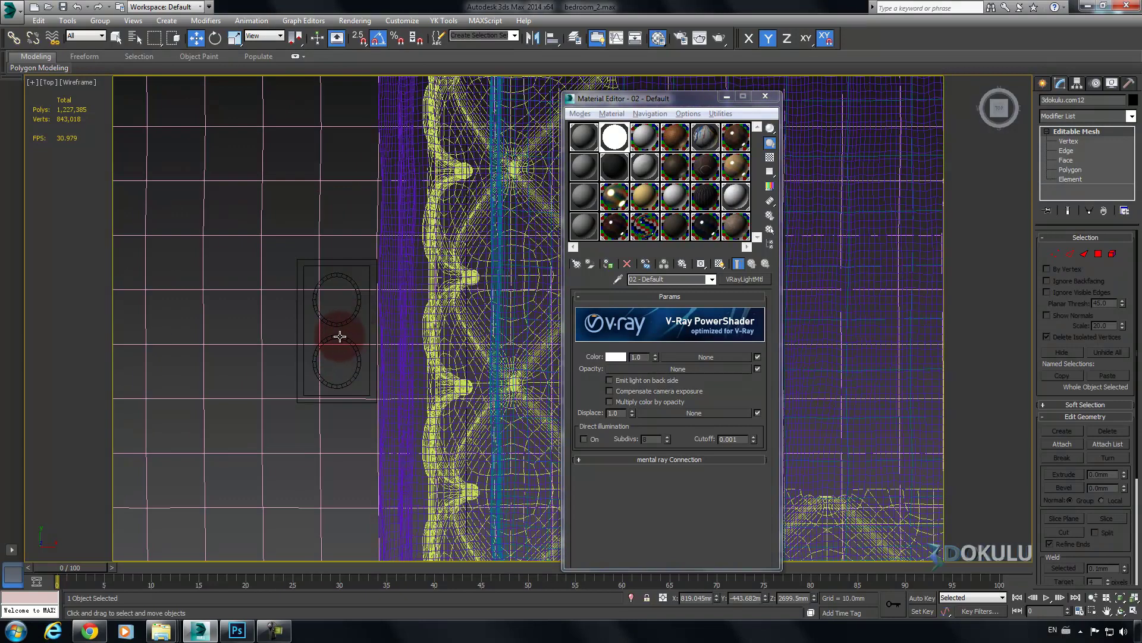
pyautogui.moveTo(336, 324); pyautogui.dragTo(347, 329)
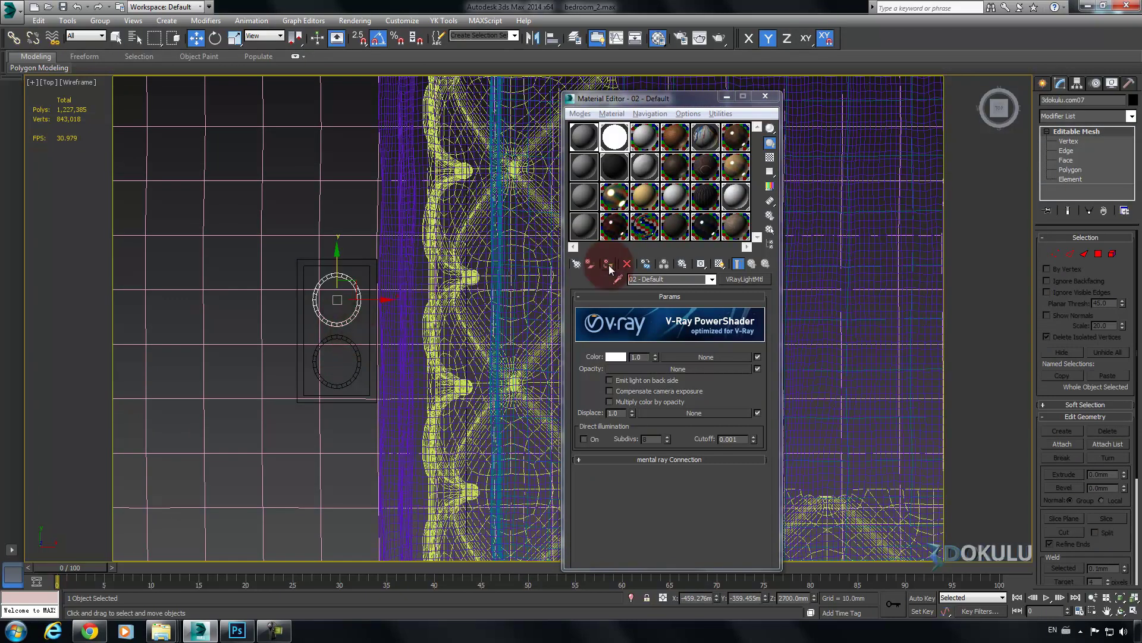
pyautogui.click(333, 336)
pyautogui.click(606, 265)
# Examine the ceiling spots and their lamp material in the shaded perspective view
pyautogui.moveTo(323, 278)
pyautogui.mouseDown(button='middle')
pyautogui.moveTo(292, 274)
pyautogui.moveTo(335, 284)
pyautogui.moveTo(368, 200)
pyautogui.moveTo(311, 215)
pyautogui.moveTo(346, 196)
pyautogui.moveTo(238, 237)
pyautogui.mouseUp(button='middle')
pyautogui.press('F3')
pyautogui.press('p')
pyautogui.scroll(3, 311, 215)
pyautogui.scroll(3, 237, 237)
pyautogui.moveTo(357, 245)
pyautogui.mouseDown(button='middle')
pyautogui.moveTo(324, 204)
pyautogui.moveTo(365, 284)
pyautogui.moveTo(390, 245)
pyautogui.moveTo(494, 247)
pyautogui.moveTo(466, 226)
pyautogui.moveTo(332, 196)
pyautogui.moveTo(384, 243)
pyautogui.moveTo(324, 234)
pyautogui.moveTo(359, 324)
pyautogui.moveTo(339, 247)
pyautogui.moveTo(354, 302)
pyautogui.moveTo(377, 322)
pyautogui.moveTo(390, 306)
pyautogui.moveTo(347, 311)
pyautogui.moveTo(394, 310)
pyautogui.moveTo(344, 319)
pyautogui.mouseUp(button='middle')
pyautogui.click(727, 96)
pyautogui.keyDown('alt'); pyautogui.moveTo(561, 159); pyautogui.dragTo(637, 237, button='middle'); pyautogui.keyUp('alt')
# Rename the 21 - Default material as koltukayak
pyautogui.press('m')
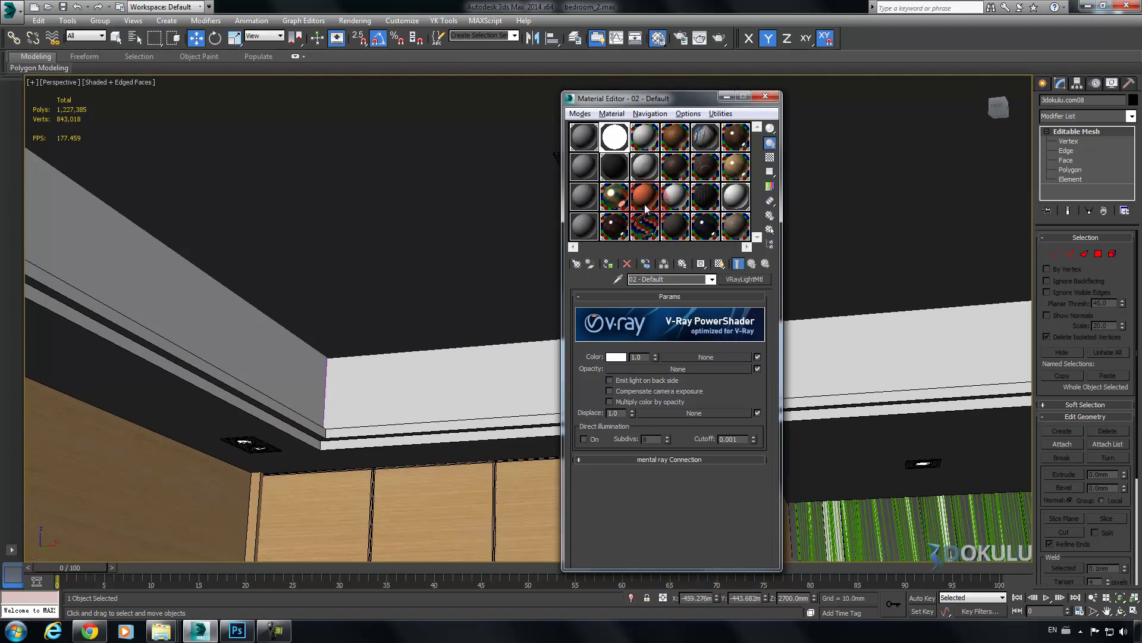
pyautogui.click(646, 228)
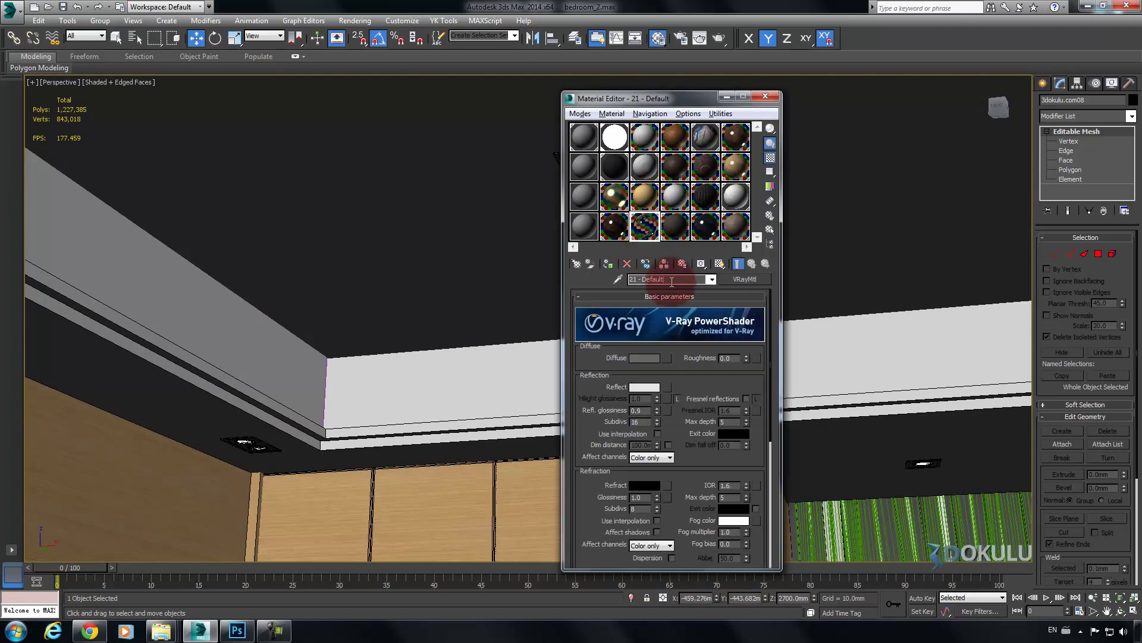
pyautogui.write('koltukayak')
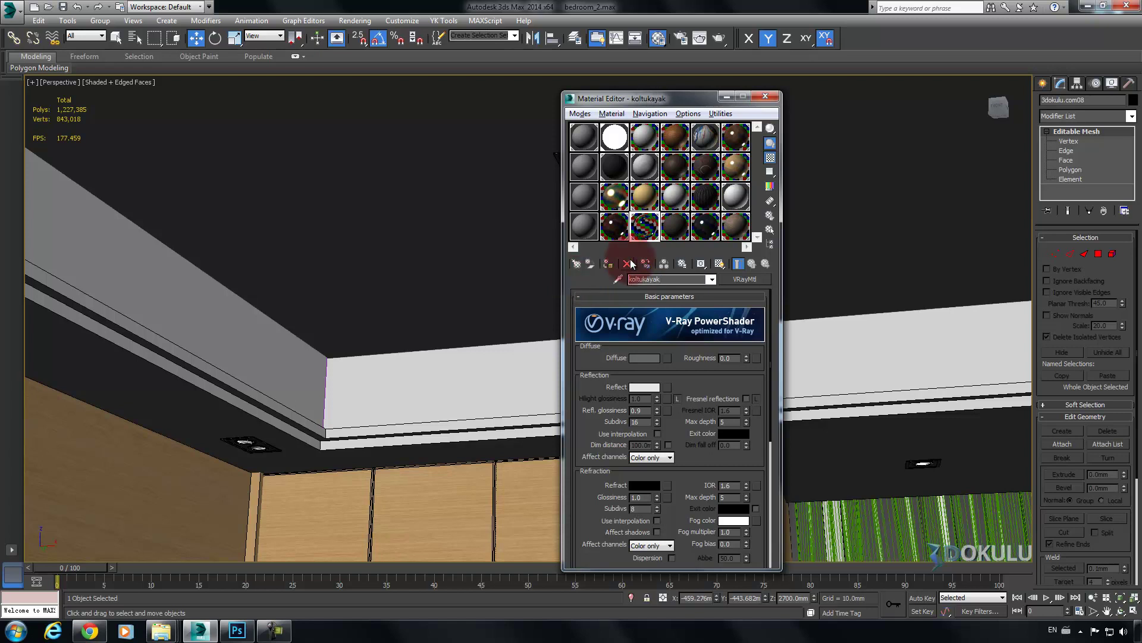
# Copy the koltukayak material onto the 19 - Default sample slot and rename the copy as tavanies
pyautogui.moveTo(645, 227); pyautogui.dragTo(584, 226)
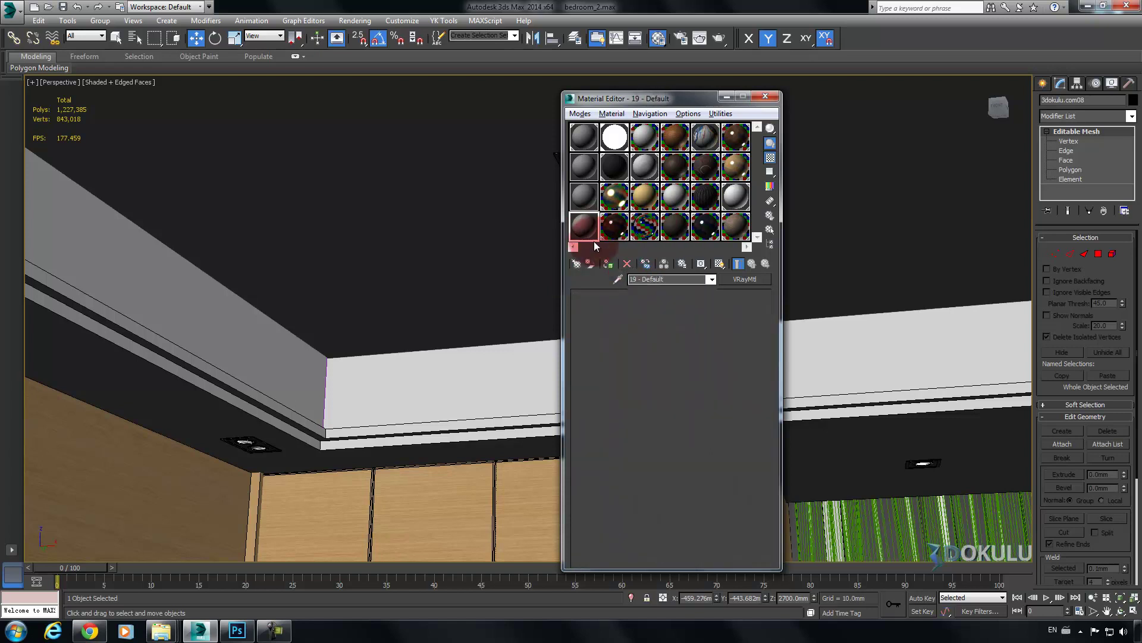
pyautogui.moveTo(666, 288); pyautogui.dragTo(540, 272)
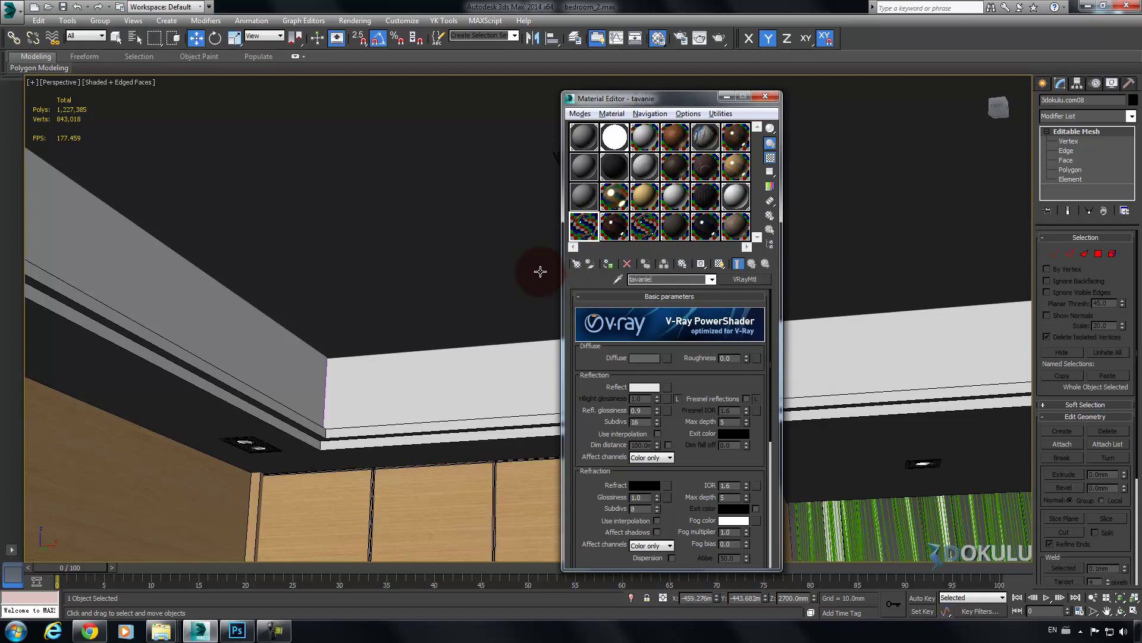
# In a wireframe top view, select the rectangular frame parts of the ceiling spot above the corner flowers and assign them the tavanies material
pyautogui.moveTo(540, 271); pyautogui.dragTo(341, 269, button='middle')
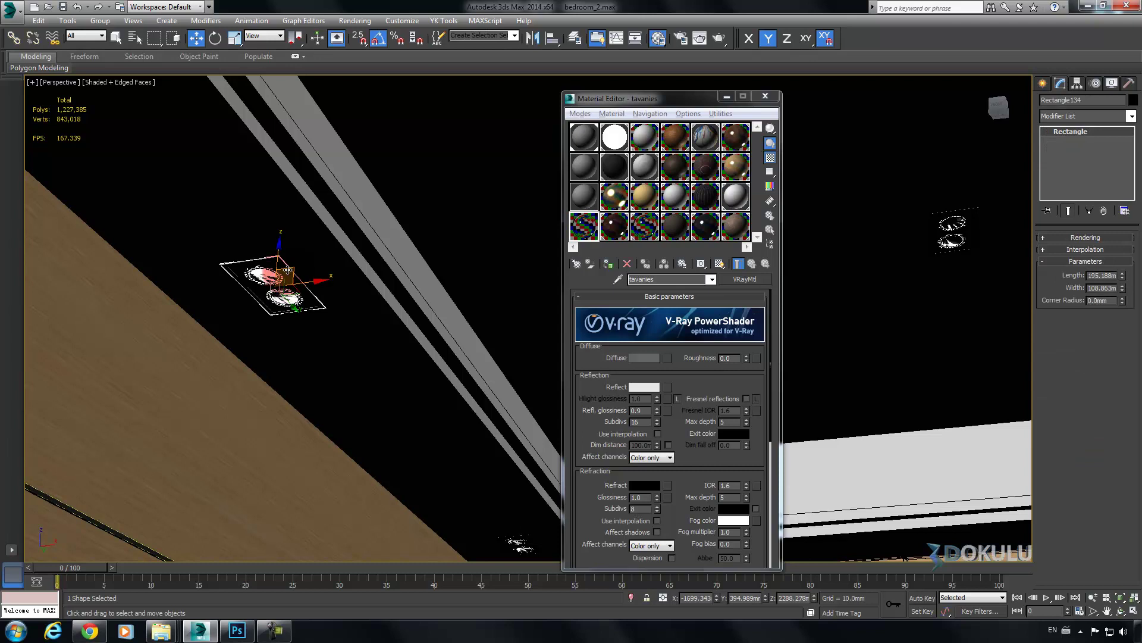
pyautogui.click(236, 274)
pyautogui.press('t')
pyautogui.click(286, 292)
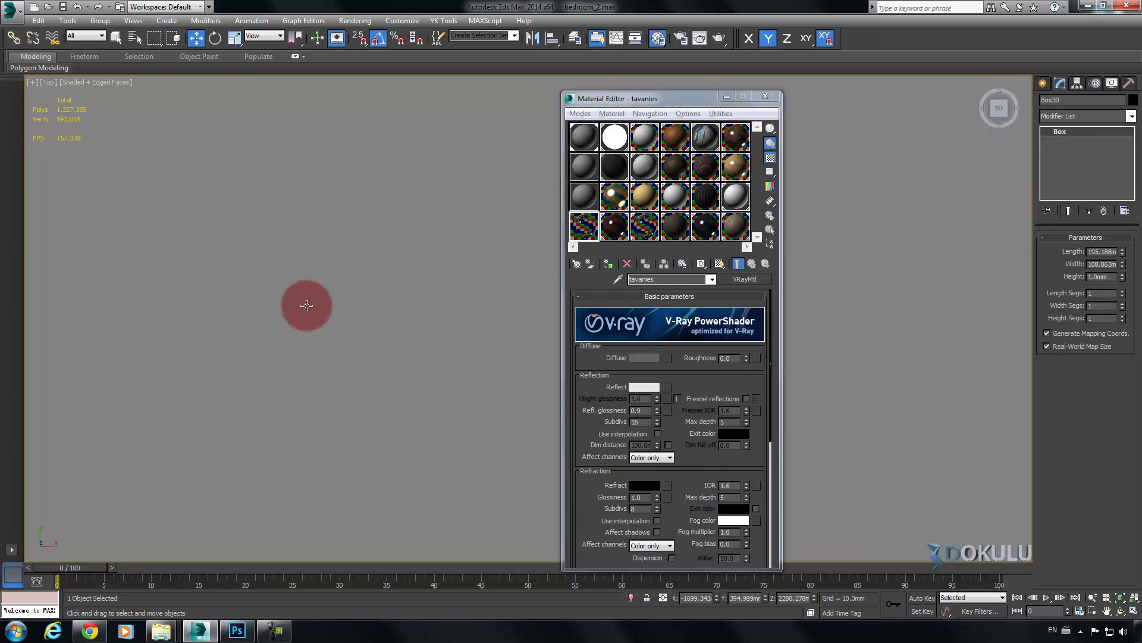
pyautogui.press('F3')
pyautogui.scroll(-8, 317, 315)
pyautogui.moveTo(288, 320)
pyautogui.mouseDown(button='middle')
pyautogui.moveTo(357, 317)
pyautogui.moveTo(336, 260)
pyautogui.mouseUp(button='middle')
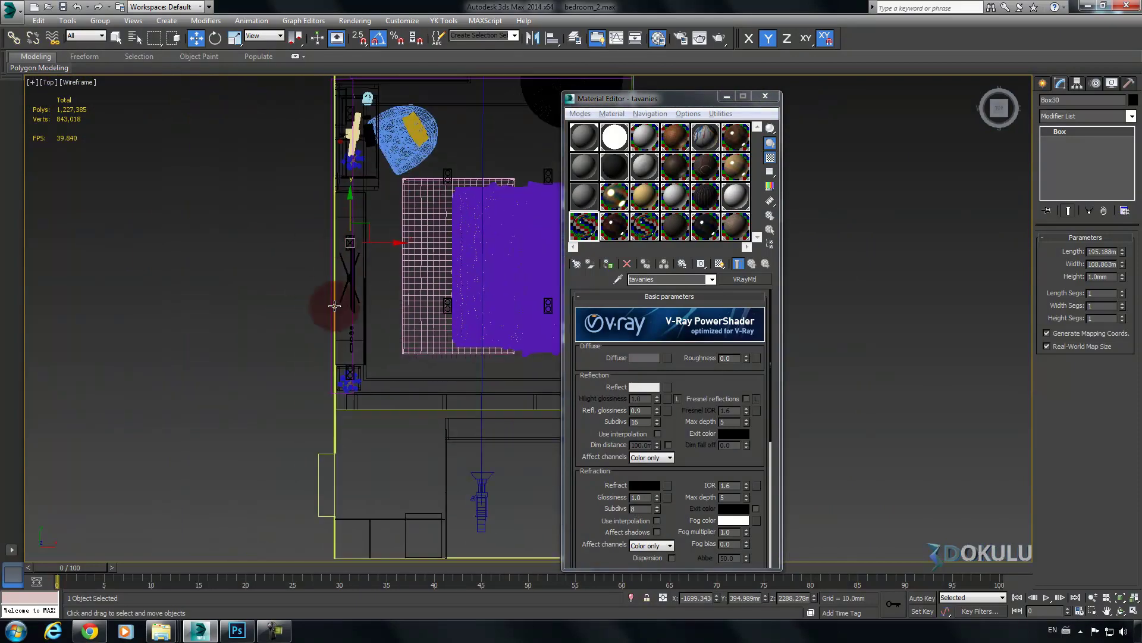
pyautogui.scroll(5, 341, 333)
pyautogui.scroll(5, 323, 426)
pyautogui.moveTo(323, 425); pyautogui.dragTo(343, 297, button='middle')
pyautogui.scroll(4, 342, 297)
pyautogui.moveTo(474, 350); pyautogui.dragTo(440, 342, button='middle')
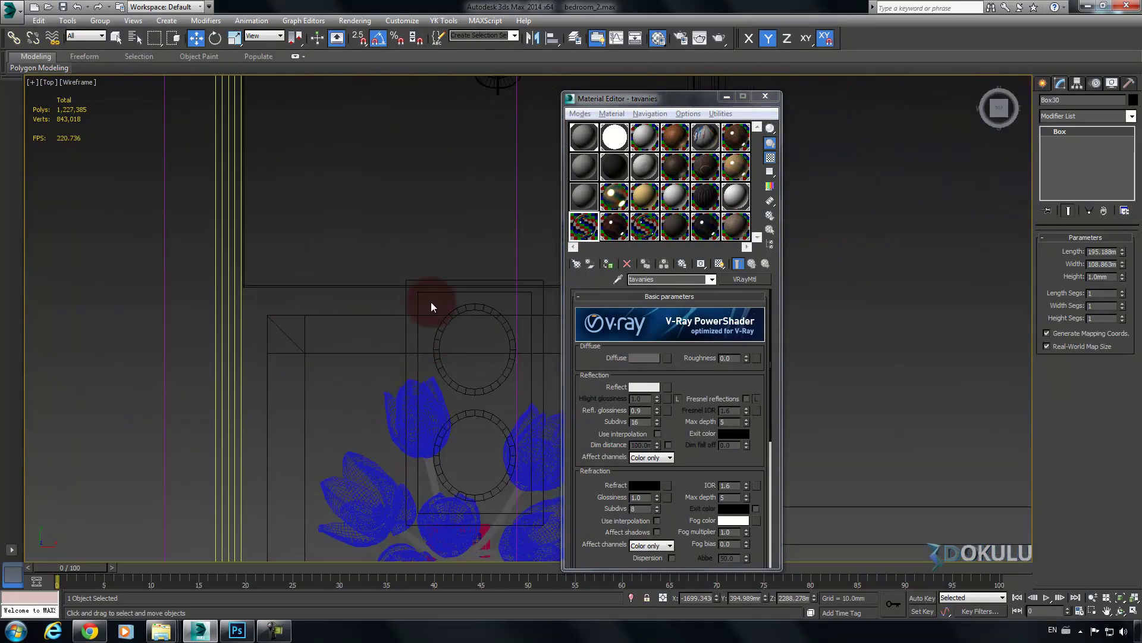
pyautogui.moveTo(431, 301); pyautogui.dragTo(390, 307)
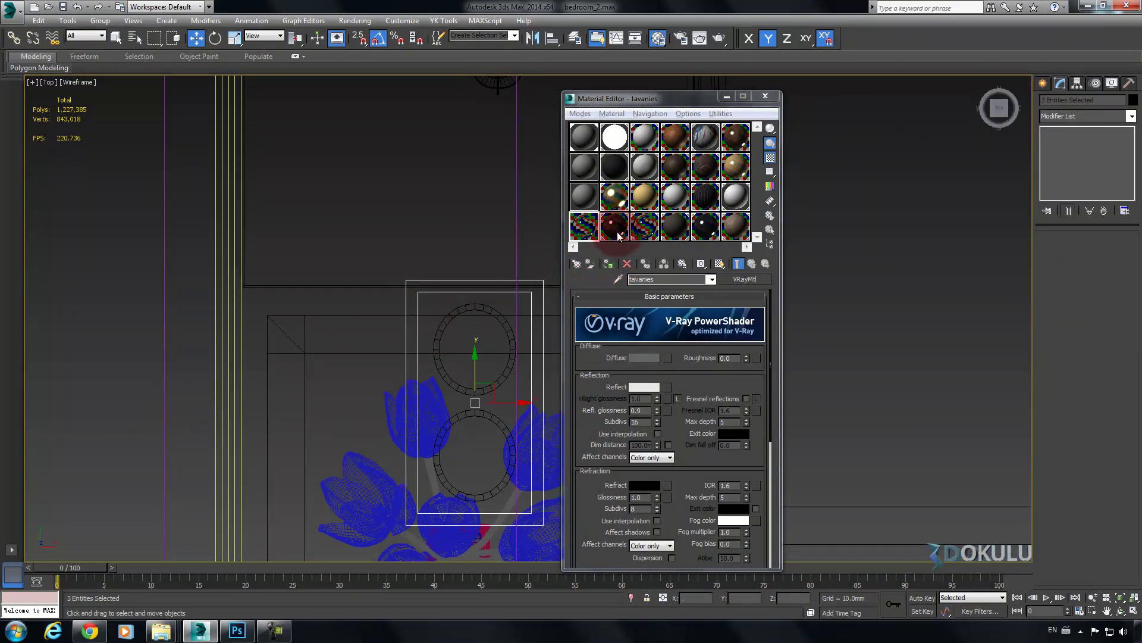
pyautogui.click(593, 233)
pyautogui.click(608, 264)
# Select the frame parts of the ceiling spots along the flower-side wall, beside the bed and beside the armchair's round rug, and assign them tavanies
pyautogui.moveTo(433, 251); pyautogui.dragTo(345, 167, button='middle')
pyautogui.scroll(-6, 346, 167)
pyautogui.moveTo(378, 223); pyautogui.dragTo(335, 390, button='middle')
pyautogui.moveTo(220, 307); pyautogui.dragTo(304, 351, button='middle')
pyautogui.scroll(5, 308, 351)
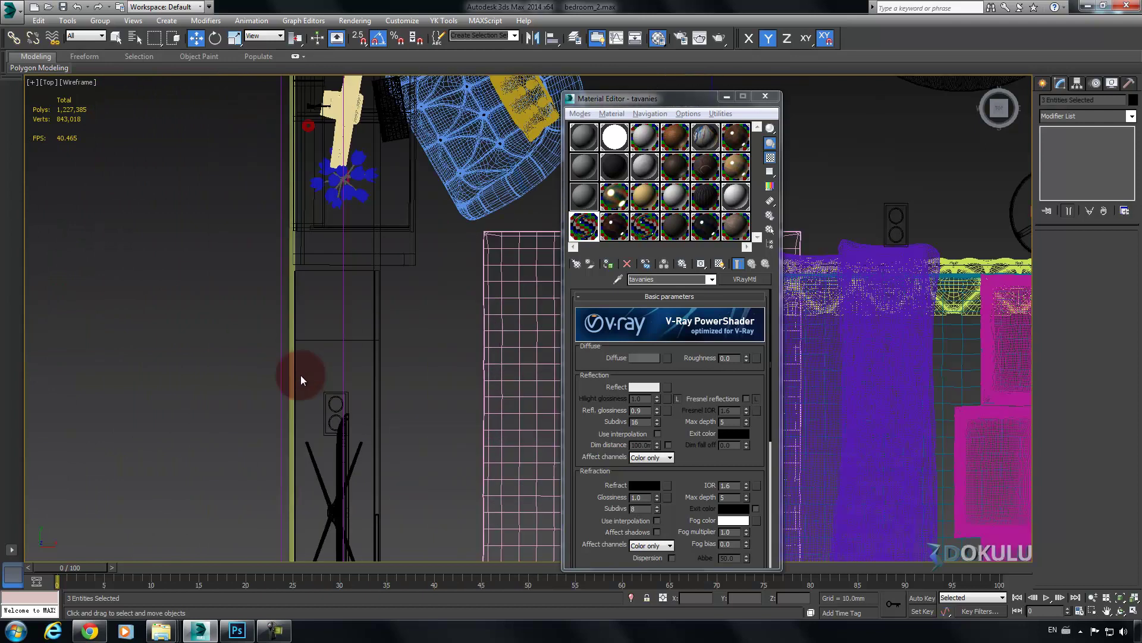
pyautogui.scroll(-6, 375, 395)
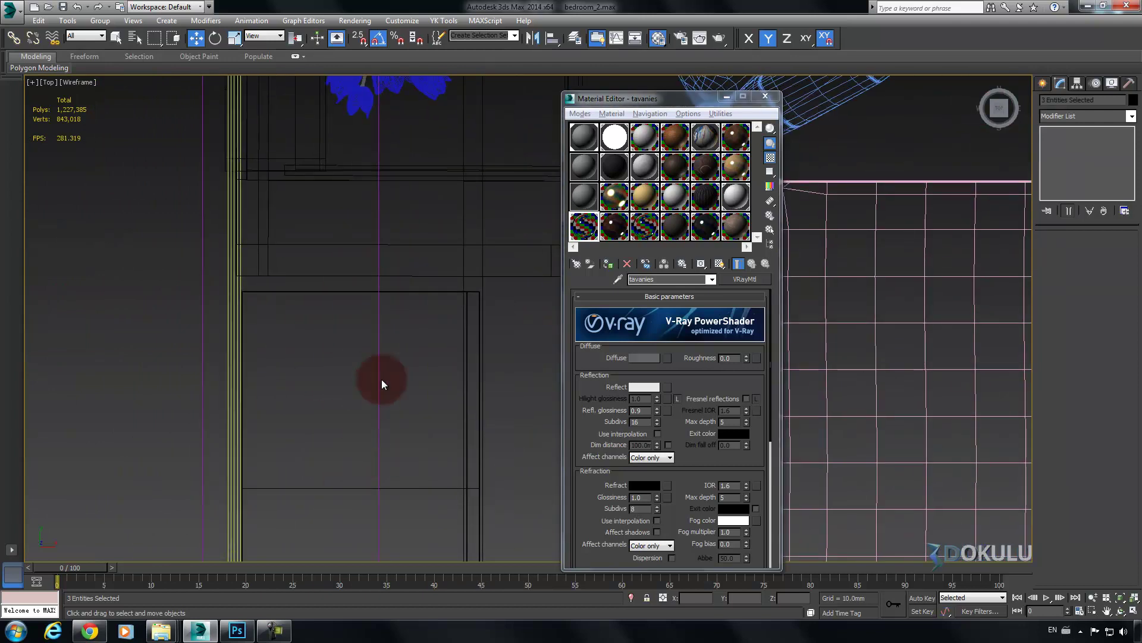
pyautogui.scroll(2, 366, 295)
pyautogui.scroll(3, 366, 294)
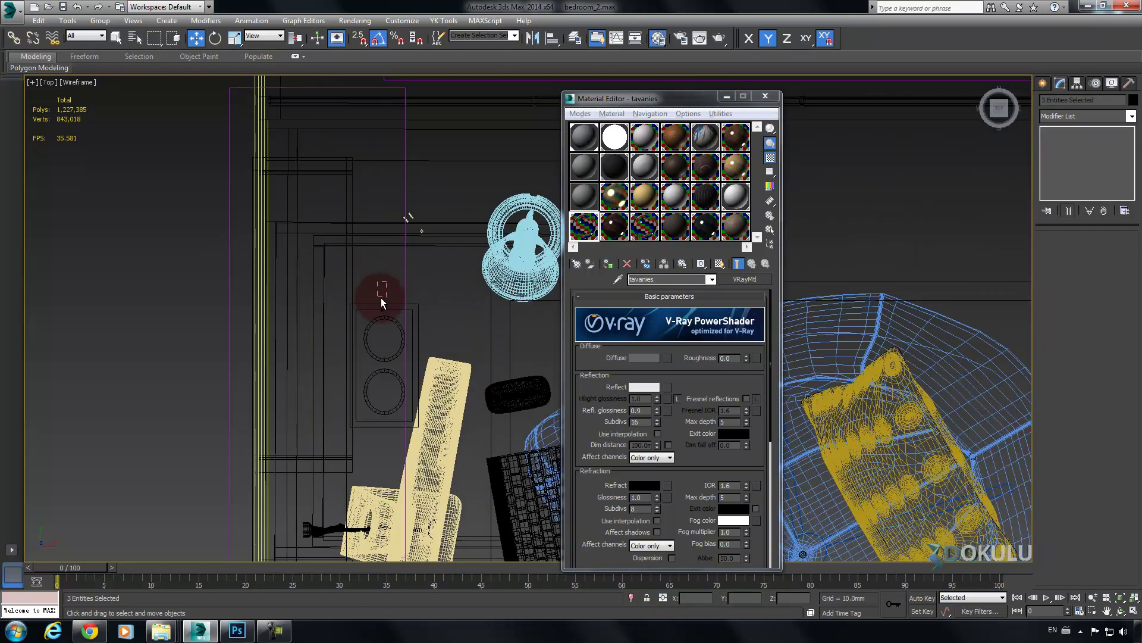
pyautogui.keyDown('ctrl'); pyautogui.moveTo(364, 314); pyautogui.dragTo(363, 320); pyautogui.keyUp('ctrl')
pyautogui.scroll(-6, 410, 335)
pyautogui.moveTo(476, 339); pyautogui.dragTo(266, 257, button='middle')
pyautogui.moveTo(443, 317); pyautogui.dragTo(284, 207, button='middle')
pyautogui.scroll(4, 333, 287)
pyautogui.scroll(1, 333, 287)
pyautogui.keyDown('ctrl'); pyautogui.moveTo(299, 288); pyautogui.dragTo(264, 312); pyautogui.keyUp('ctrl')
pyautogui.moveTo(389, 320); pyautogui.dragTo(222, 286, button='middle')
pyautogui.scroll(-4, 233, 273)
pyautogui.scroll(3, 354, 275)
pyautogui.keyDown('ctrl'); pyautogui.moveTo(354, 291); pyautogui.dragTo(360, 325); pyautogui.keyUp('ctrl')
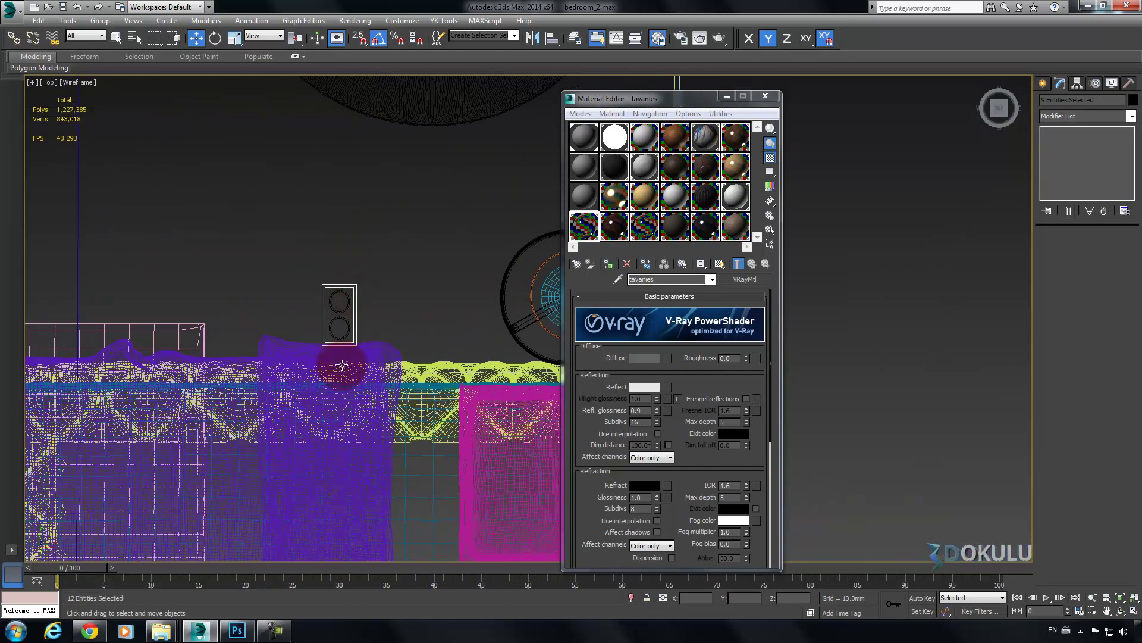
pyautogui.moveTo(361, 325); pyautogui.dragTo(398, 114, button='middle')
pyautogui.moveTo(349, 360); pyautogui.dragTo(357, 155, button='middle')
pyautogui.scroll(-3, 371, 240)
pyautogui.scroll(-2, 369, 229)
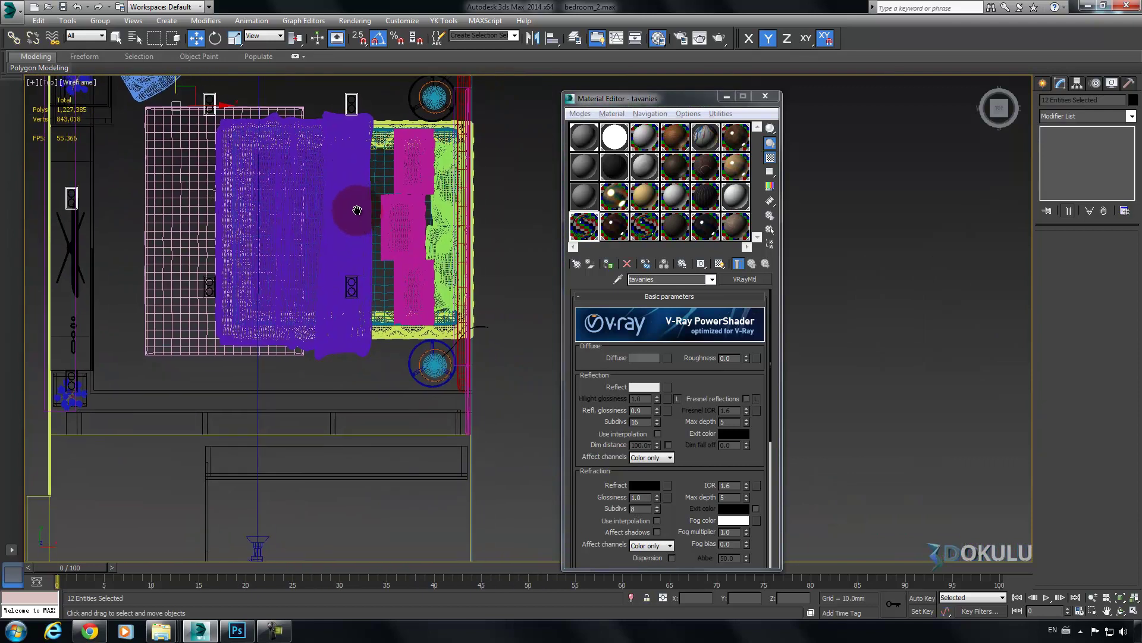
pyautogui.moveTo(365, 107); pyautogui.dragTo(349, 288, button='middle')
pyautogui.moveTo(362, 138); pyautogui.dragTo(360, 296, button='middle')
pyautogui.scroll(6, 351, 268)
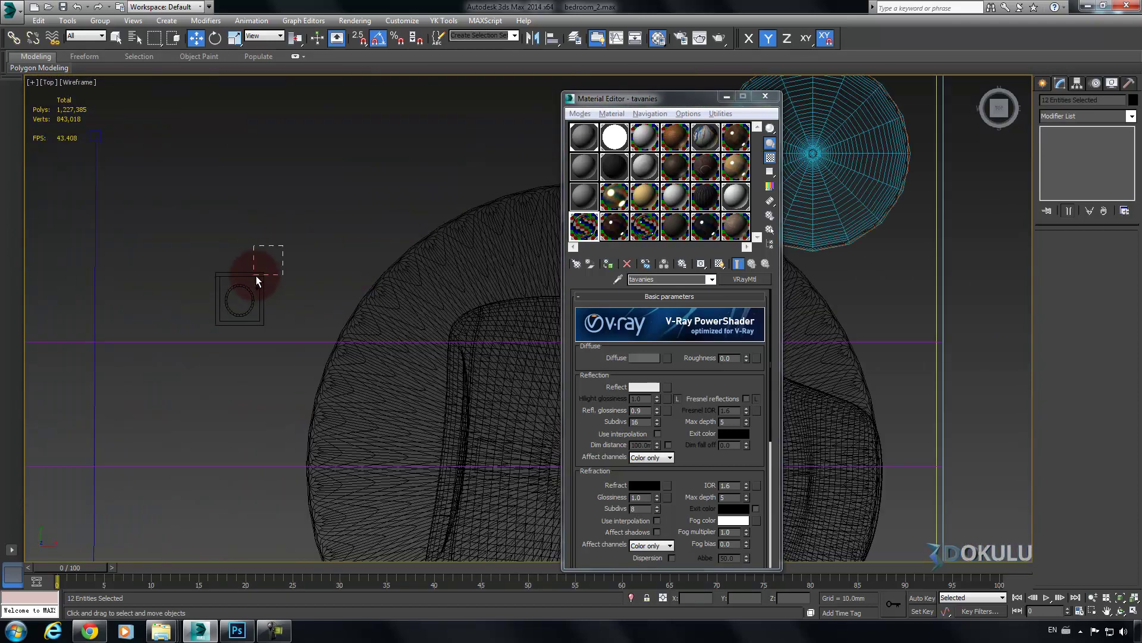
pyautogui.click(608, 264)
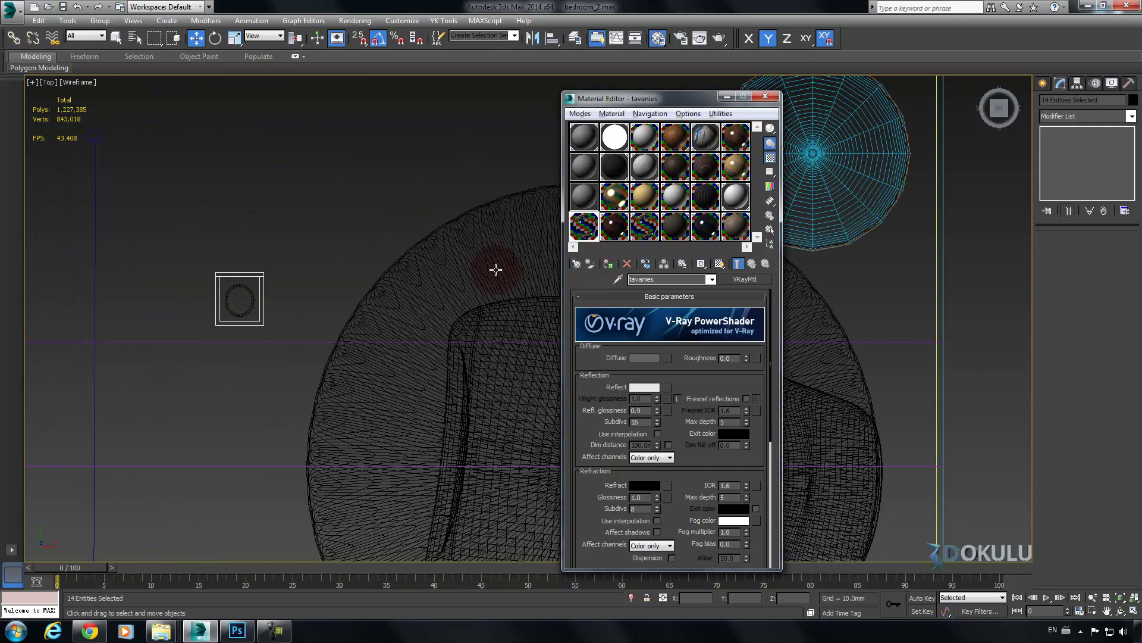
# Select both frame parts of the square ceiling spot above the armchair's round rug and assign them the tavanies material
pyautogui.moveTo(456, 280); pyautogui.dragTo(169, 238, button='middle')
pyautogui.click(413, 238)
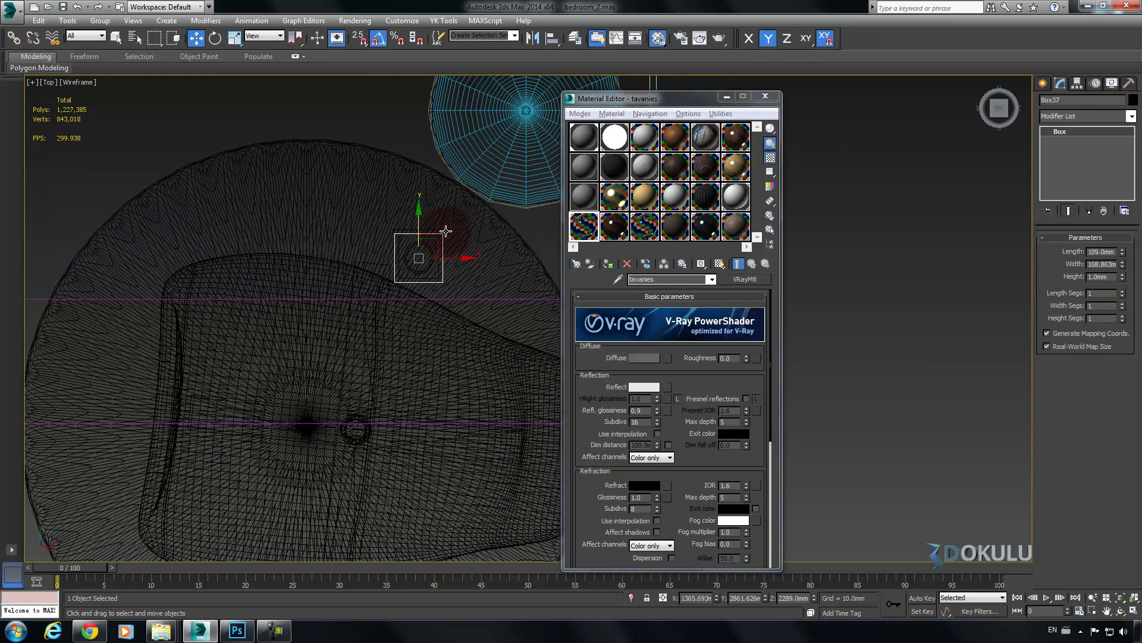
pyautogui.keyDown('ctrl'); pyautogui.click(440, 231); pyautogui.keyUp('ctrl')
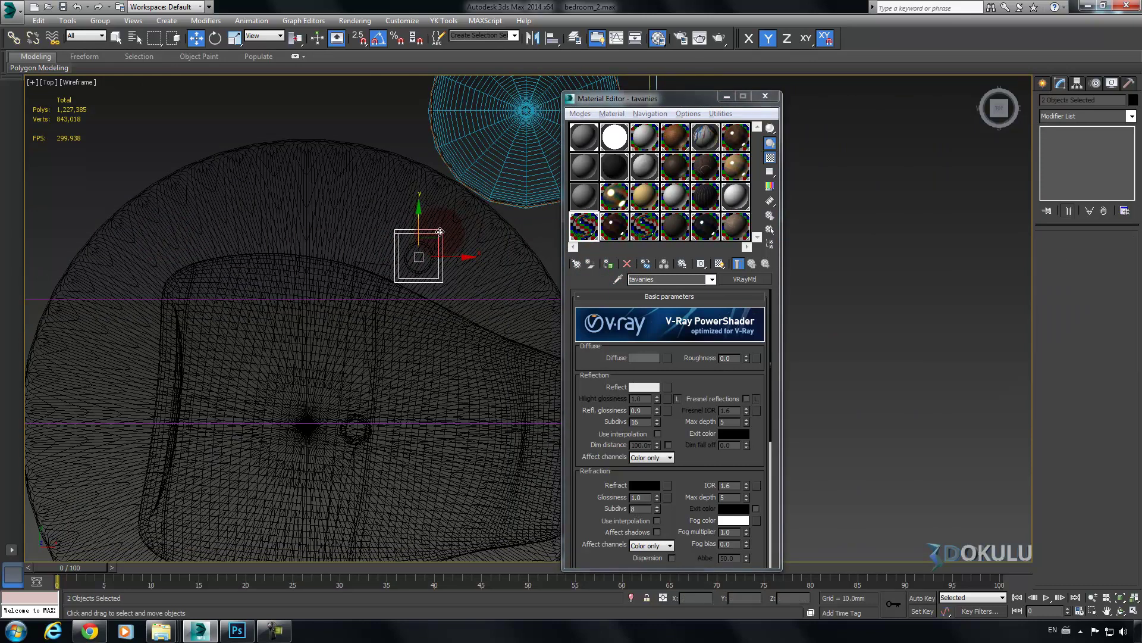
pyautogui.click(607, 265)
# Select the rectangular frame of the double ceiling spot at the bed's edge near the bedside lamp and assign it the tavanies material
pyautogui.moveTo(315, 360); pyautogui.dragTo(346, 185, button='middle')
pyautogui.scroll(-6, 345, 185)
pyautogui.moveTo(331, 260); pyautogui.dragTo(363, 346, button='middle')
pyautogui.scroll(12, 380, 300)
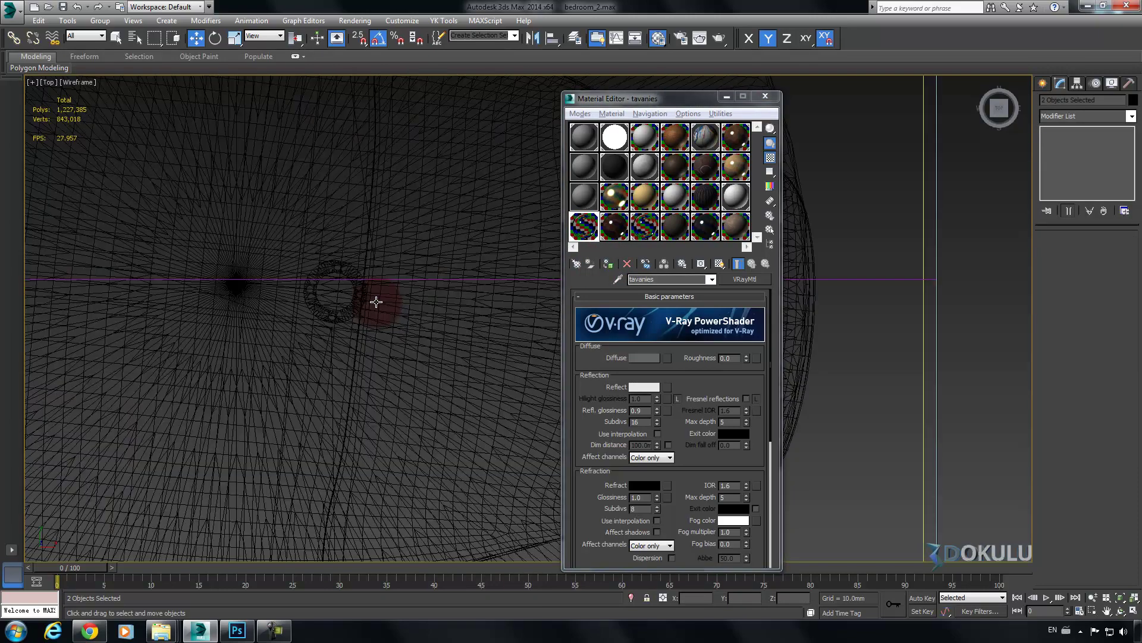
pyautogui.click(332, 300)
pyautogui.click(332, 300)
pyautogui.scroll(-11, 312, 324)
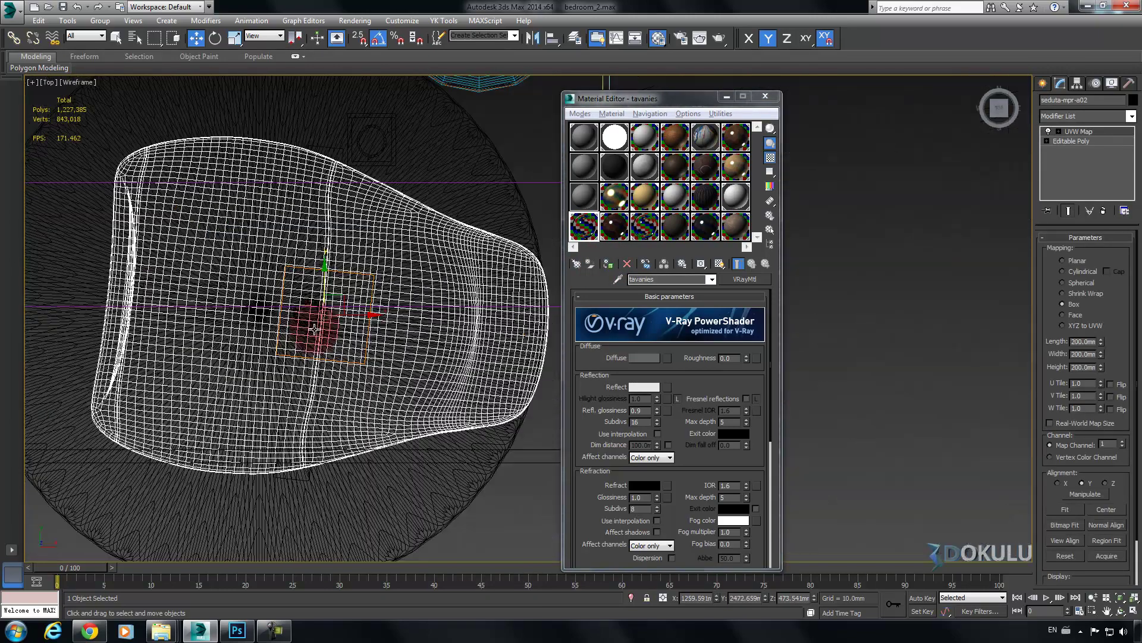
pyautogui.moveTo(242, 518); pyautogui.dragTo(314, 352, button='middle')
pyautogui.scroll(4, 339, 318)
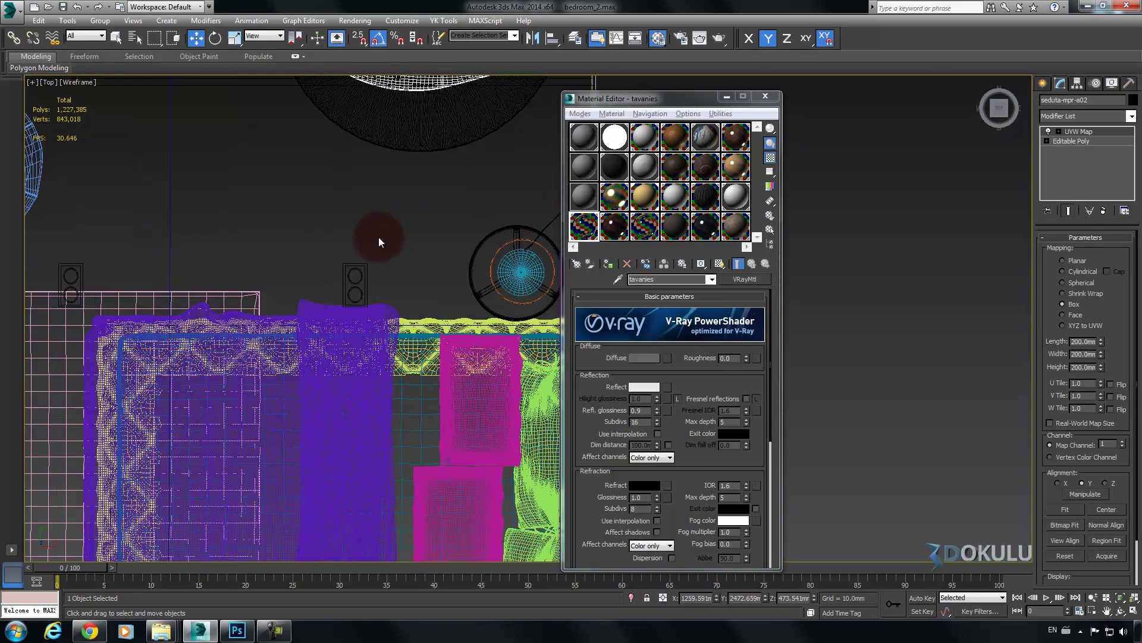
pyautogui.scroll(8, 381, 238)
pyautogui.moveTo(337, 334); pyautogui.dragTo(333, 335)
pyautogui.click(608, 265)
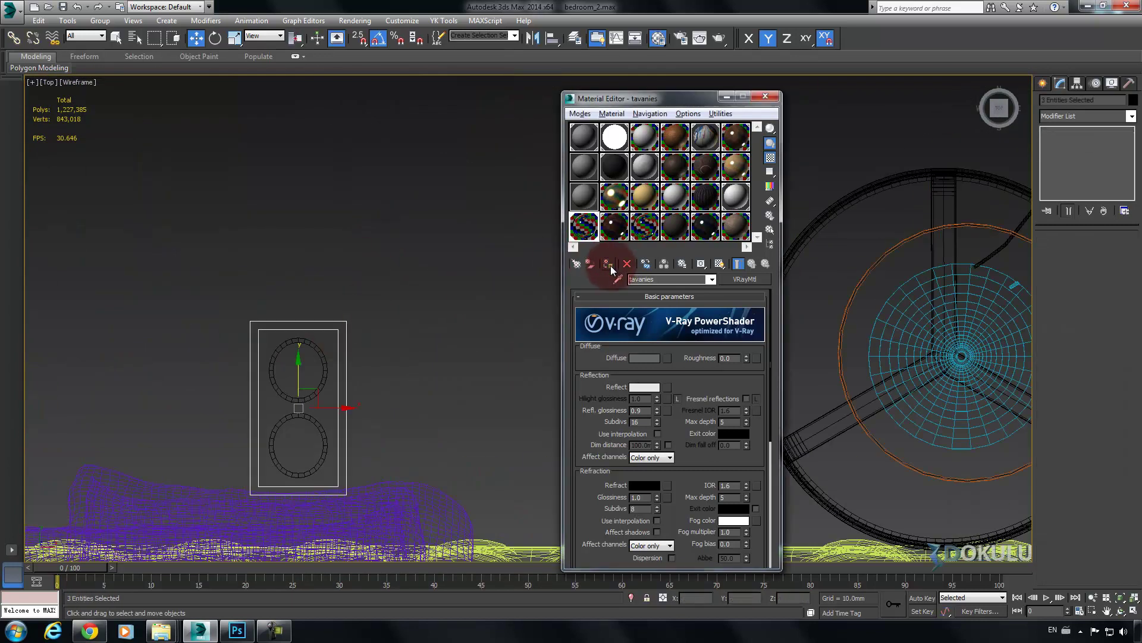
# Hide the purple bed throw covering the double ceiling spot, then select the spot's rectangular frame and assign it the tavanies material
pyautogui.moveTo(355, 372); pyautogui.dragTo(374, 226, button='middle')
pyautogui.scroll(-8, 342, 326)
pyautogui.scroll(8, 342, 357)
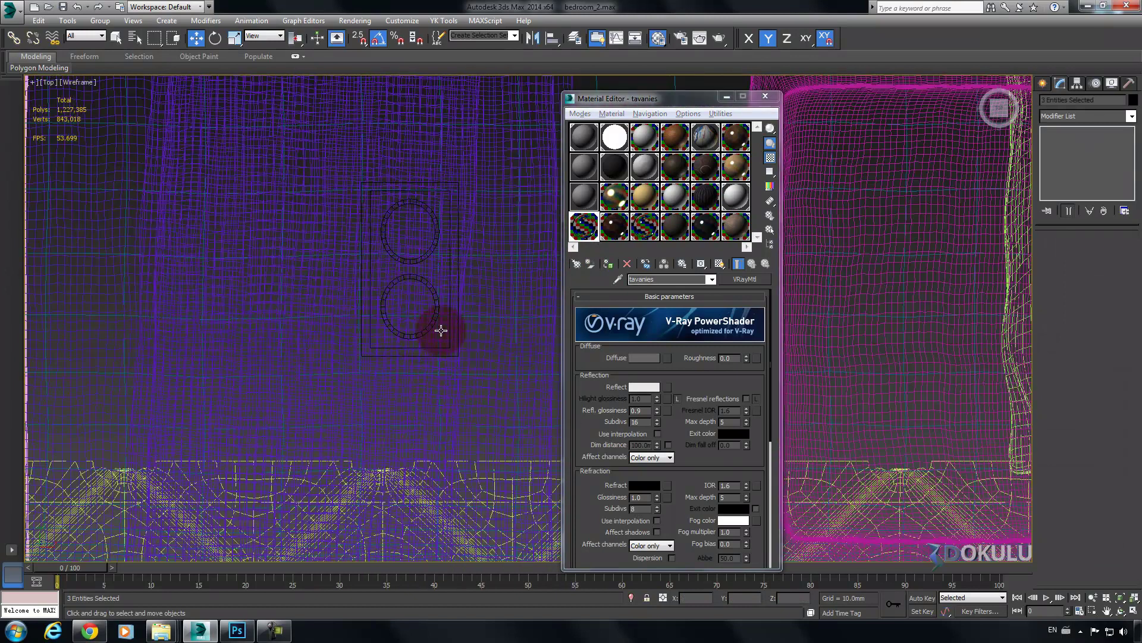
pyautogui.click(436, 324)
pyautogui.click(444, 355)
pyautogui.click(452, 354)
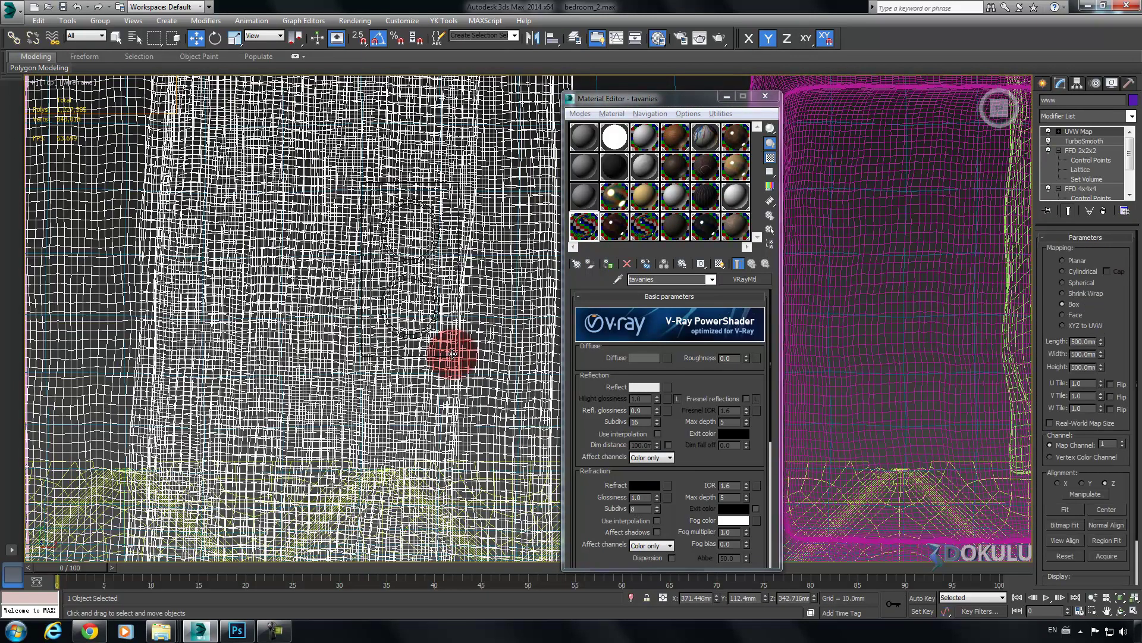
pyautogui.rightClick(503, 313)
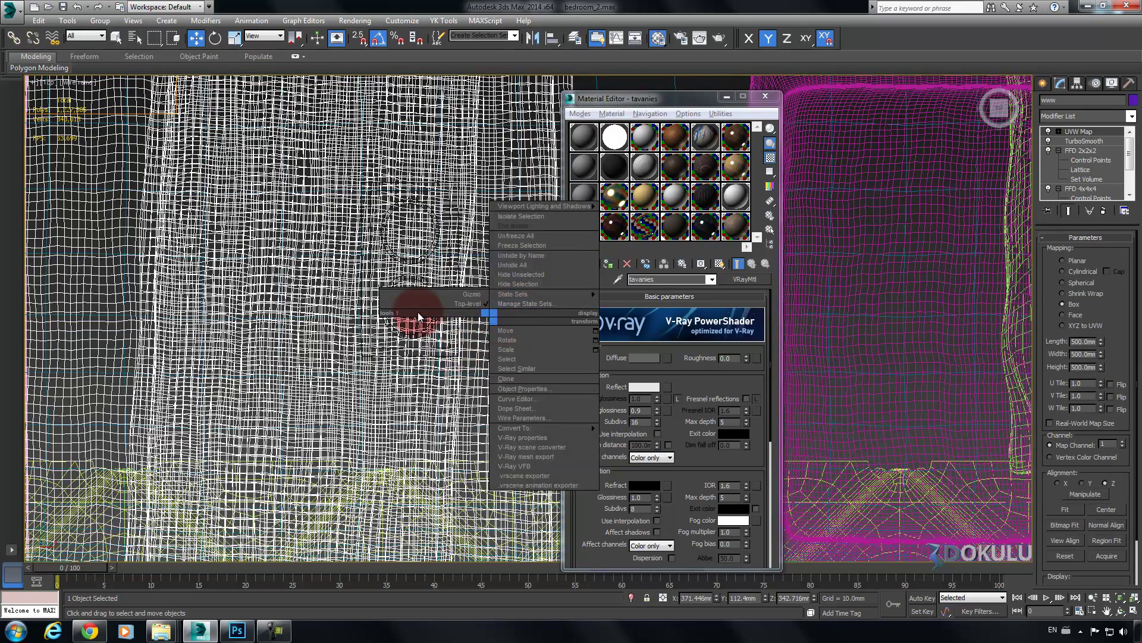
pyautogui.rightClick(492, 288)
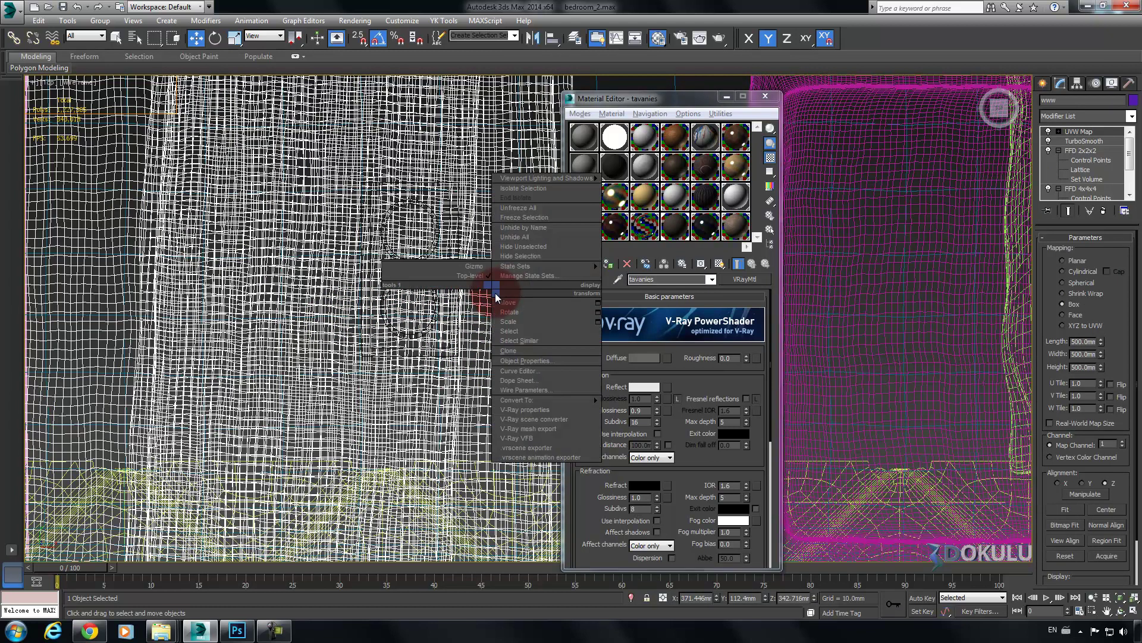
pyautogui.click(521, 256)
pyautogui.click(456, 337)
pyautogui.click(612, 265)
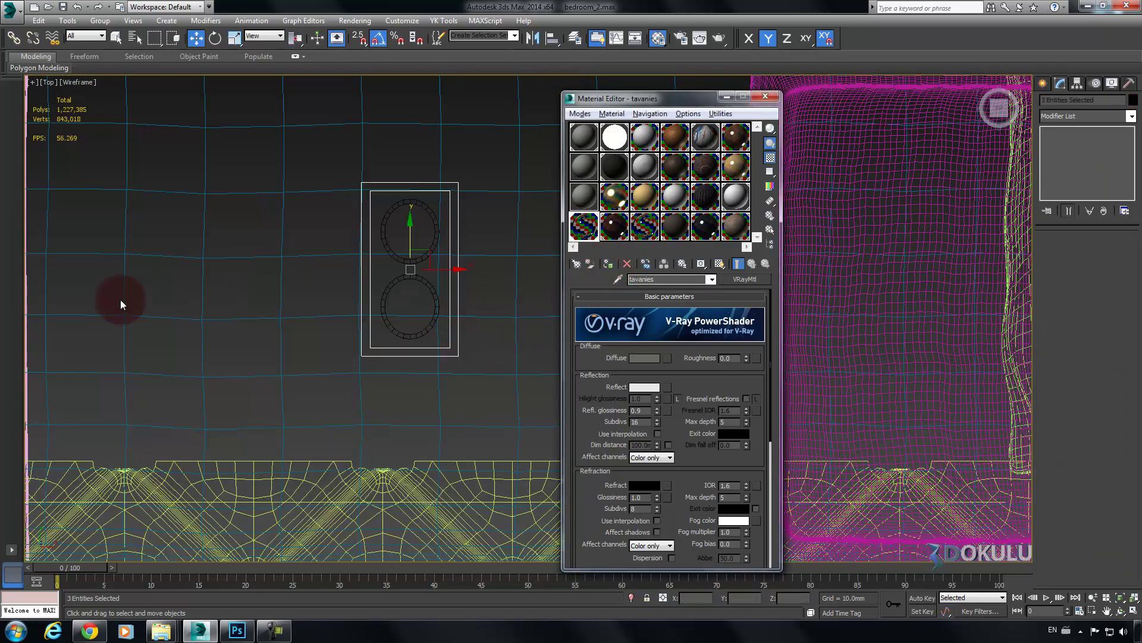
# Select the rectangular frame of the double ceiling spot above the rug at the bed's foot, and unhide all objects
pyautogui.scroll(-5, 212, 280)
pyautogui.moveTo(160, 288); pyautogui.dragTo(303, 272, button='middle')
pyautogui.scroll(5, 408, 265)
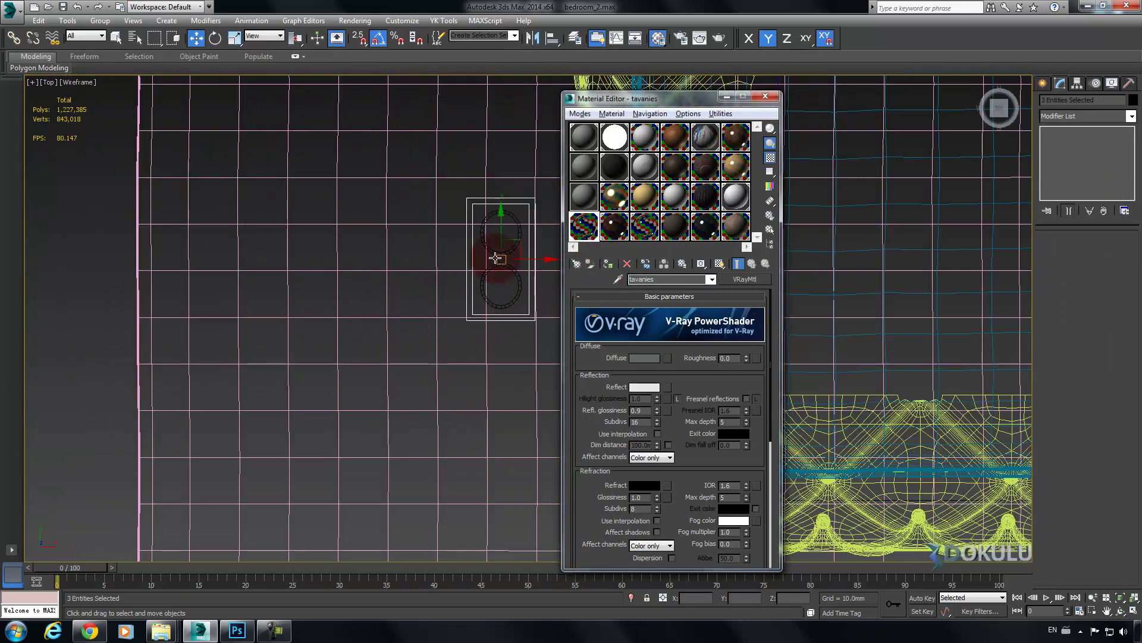
pyautogui.rightClick(395, 225)
pyautogui.click(414, 172)
# Switch to a shaded perspective view and frame the table lamp beside the bed
pyautogui.moveTo(333, 177); pyautogui.dragTo(210, 197, button='middle')
pyautogui.scroll(-4, 209, 197)
pyautogui.moveTo(413, 234); pyautogui.dragTo(279, 229, button='middle')
pyautogui.moveTo(320, 152); pyautogui.dragTo(204, 281, button='middle')
pyautogui.moveTo(260, 251)
pyautogui.mouseDown(button='middle')
pyautogui.moveTo(145, 301)
pyautogui.moveTo(150, 341)
pyautogui.mouseUp(button='middle')
pyautogui.press('p')
pyautogui.keyDown('alt'); pyautogui.moveTo(221, 322); pyautogui.dragTo(273, 219, button='middle'); pyautogui.keyUp('alt')
pyautogui.click(95, 83)
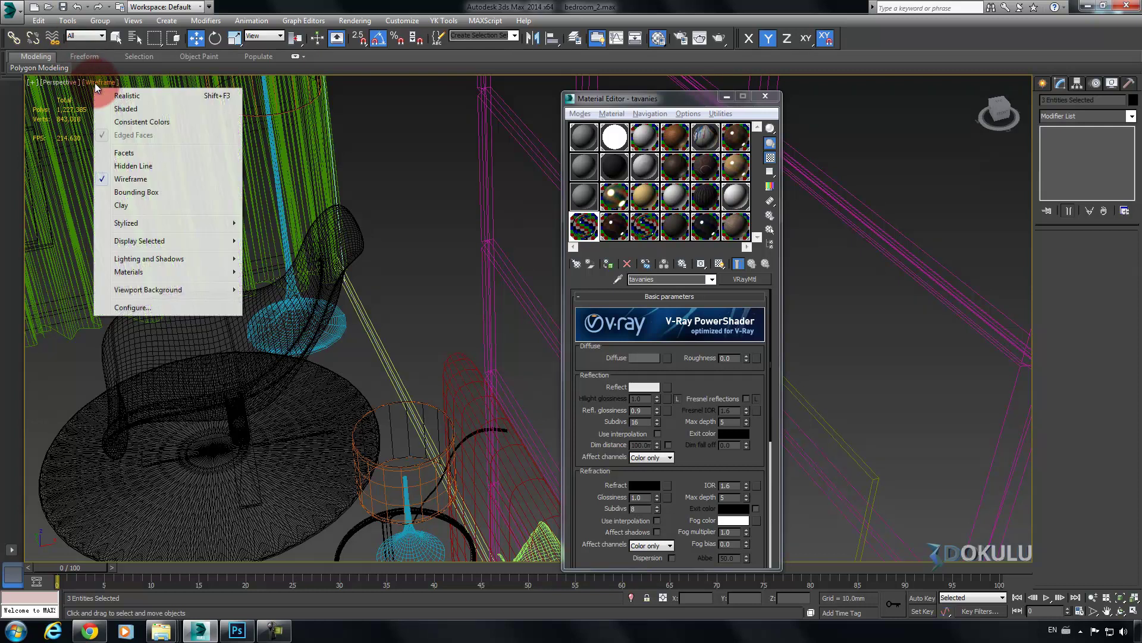
pyautogui.click(122, 110)
pyautogui.scroll(3, 146, 309)
pyautogui.moveTo(158, 381); pyautogui.dragTo(221, 255, button='middle')
pyautogui.scroll(-2, 199, 321)
pyautogui.keyDown('alt'); pyautogui.moveTo(262, 361); pyautogui.dragTo(309, 385, button='middle'); pyautogui.keyUp('alt')
pyautogui.moveTo(271, 443)
pyautogui.mouseDown(button='middle')
pyautogui.moveTo(339, 258)
pyautogui.moveTo(326, 227)
pyautogui.moveTo(446, 331)
pyautogui.moveTo(276, 296)
pyautogui.mouseUp(button='middle')
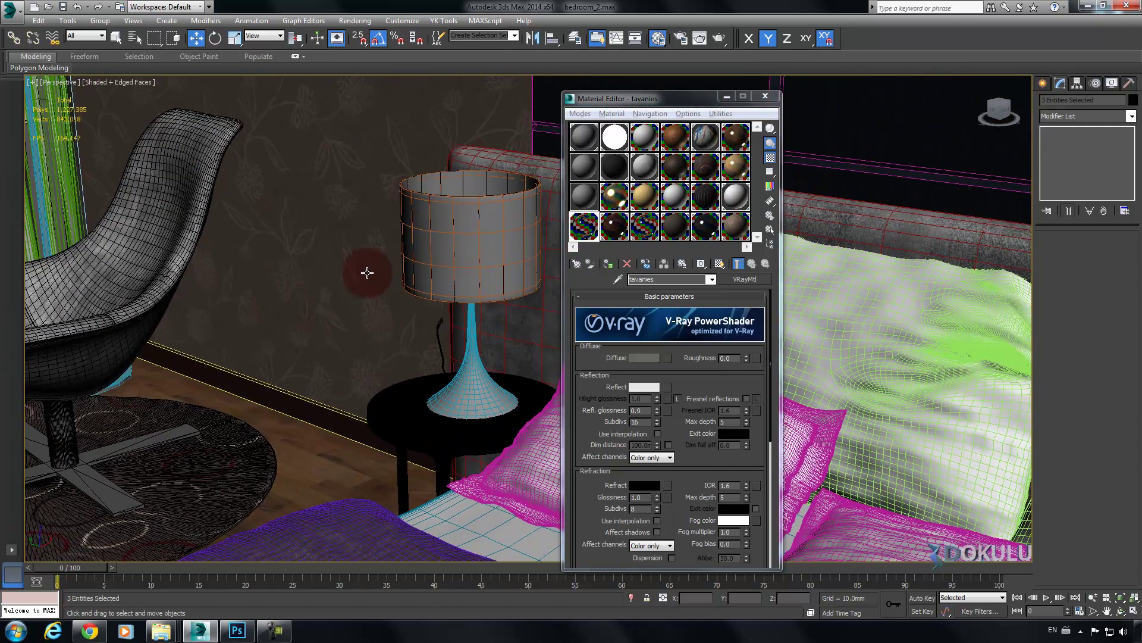
# Convert the 13 - Default material to VRayMtl and give it a very dark blue diffuse color
pyautogui.click(584, 195)
pyautogui.click(746, 279)
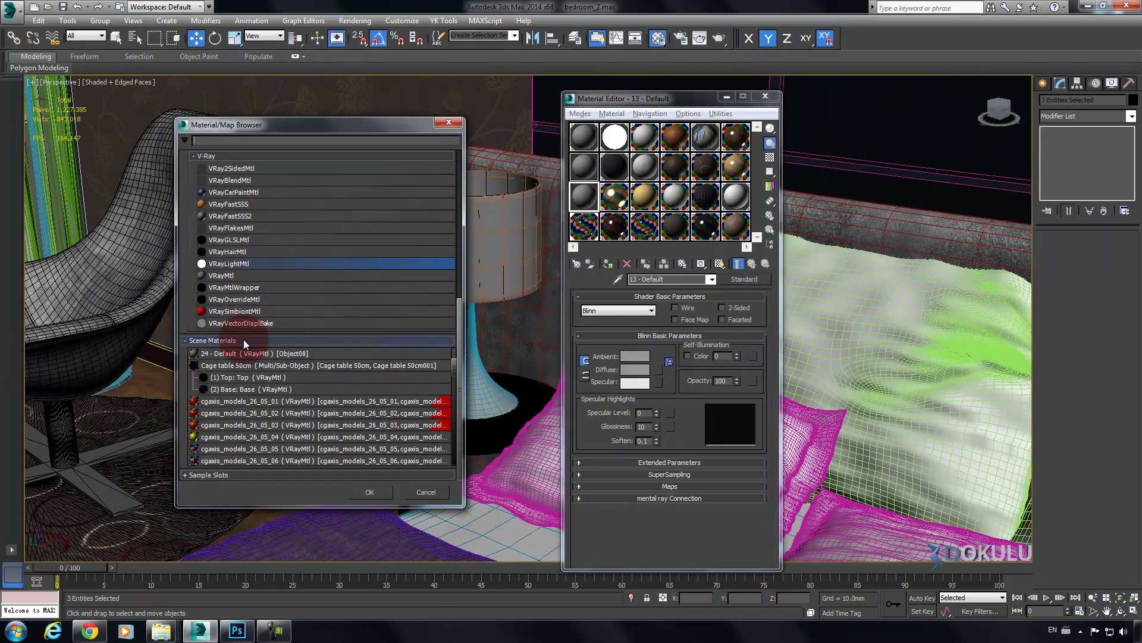
pyautogui.doubleClick(226, 275)
pyautogui.click(633, 357)
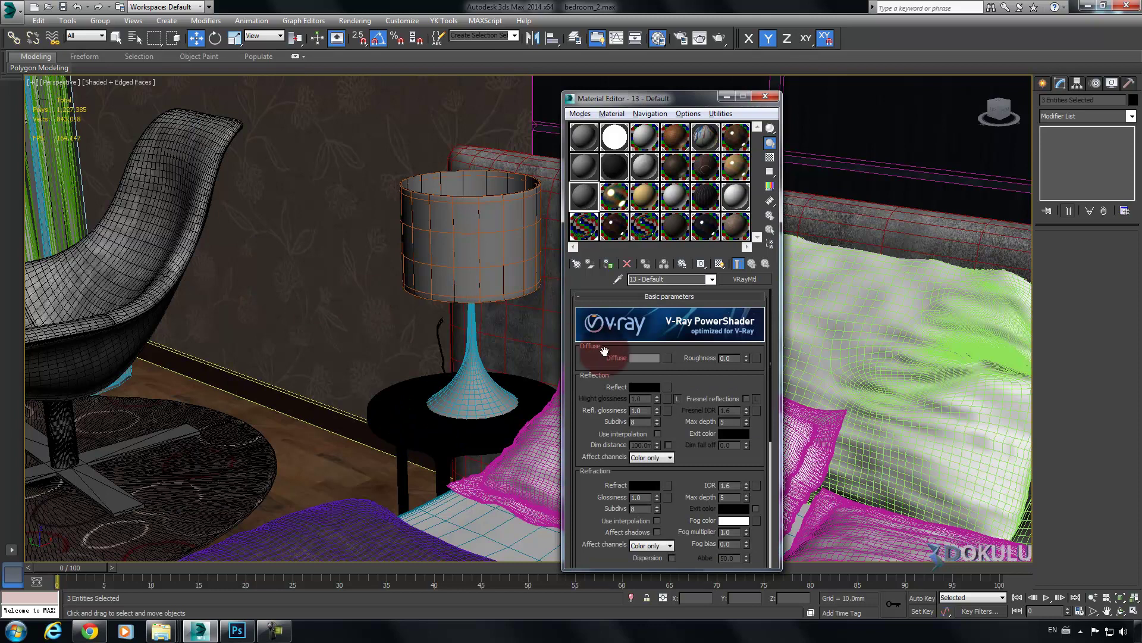
pyautogui.moveTo(339, 121); pyautogui.dragTo(337, 76)
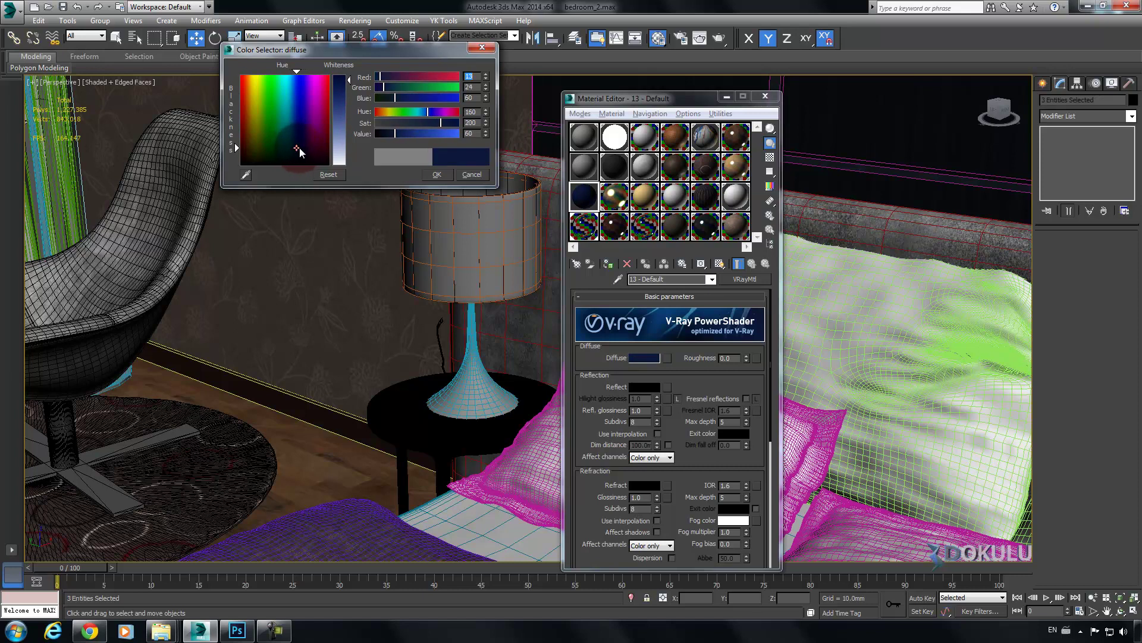
pyautogui.moveTo(305, 147); pyautogui.dragTo(290, 158)
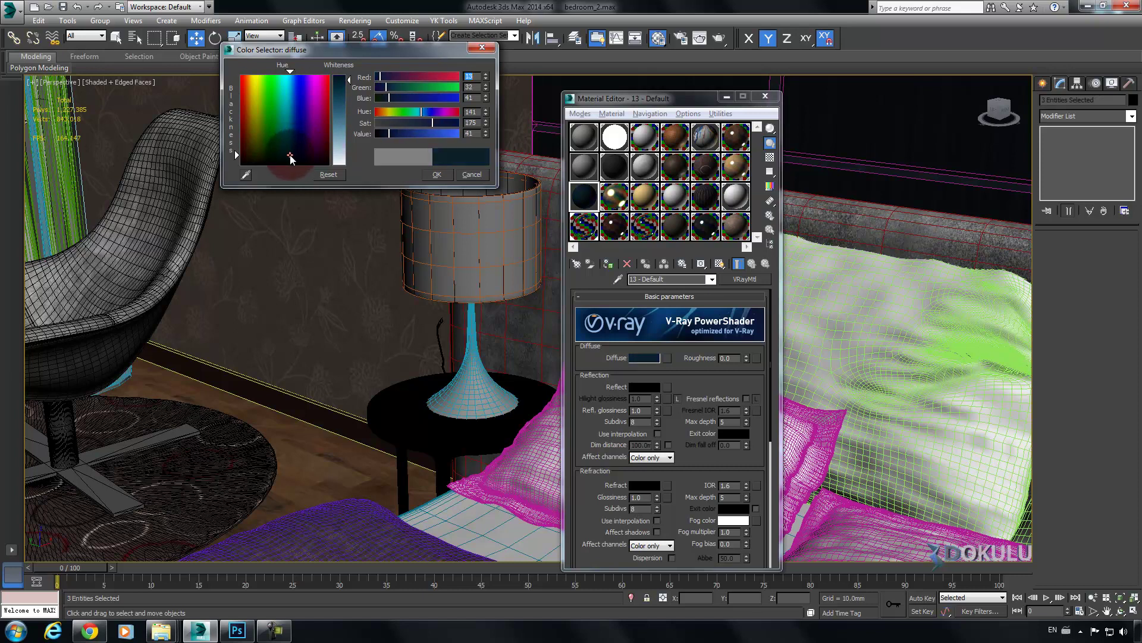
pyautogui.moveTo(344, 80); pyautogui.dragTo(351, 78)
pyautogui.click(438, 174)
# Copy the dark blue diffuse color to the reflection color, and set reflection glossiness to 0.83 and subdivs to 16
pyautogui.click(741, 294)
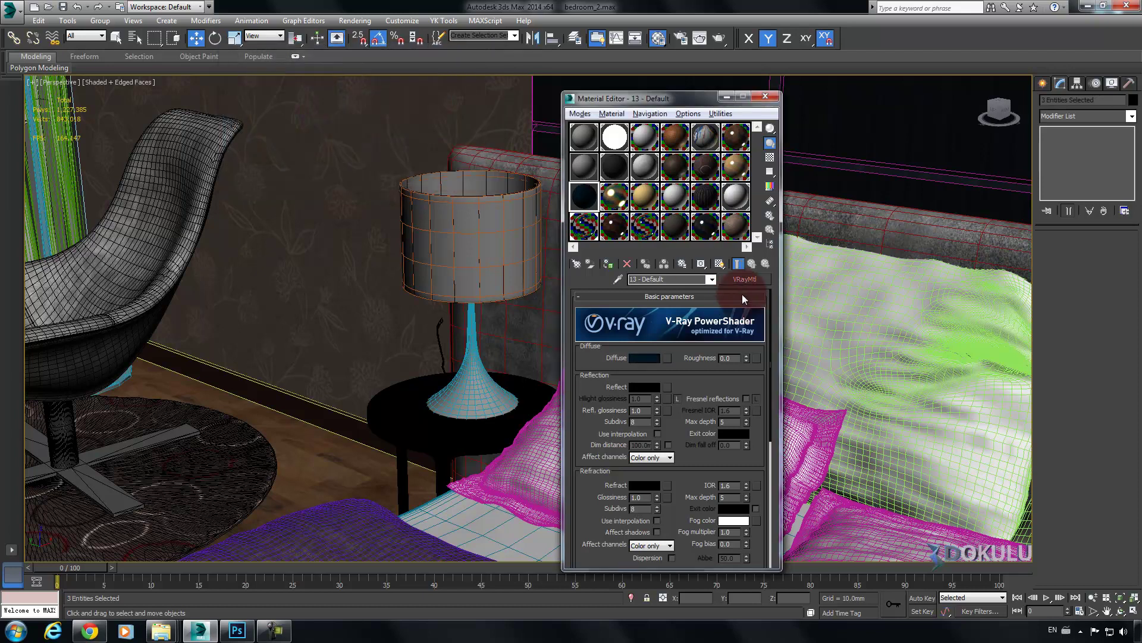
pyautogui.click(673, 366)
pyautogui.rightClick(645, 386)
pyautogui.click(671, 409)
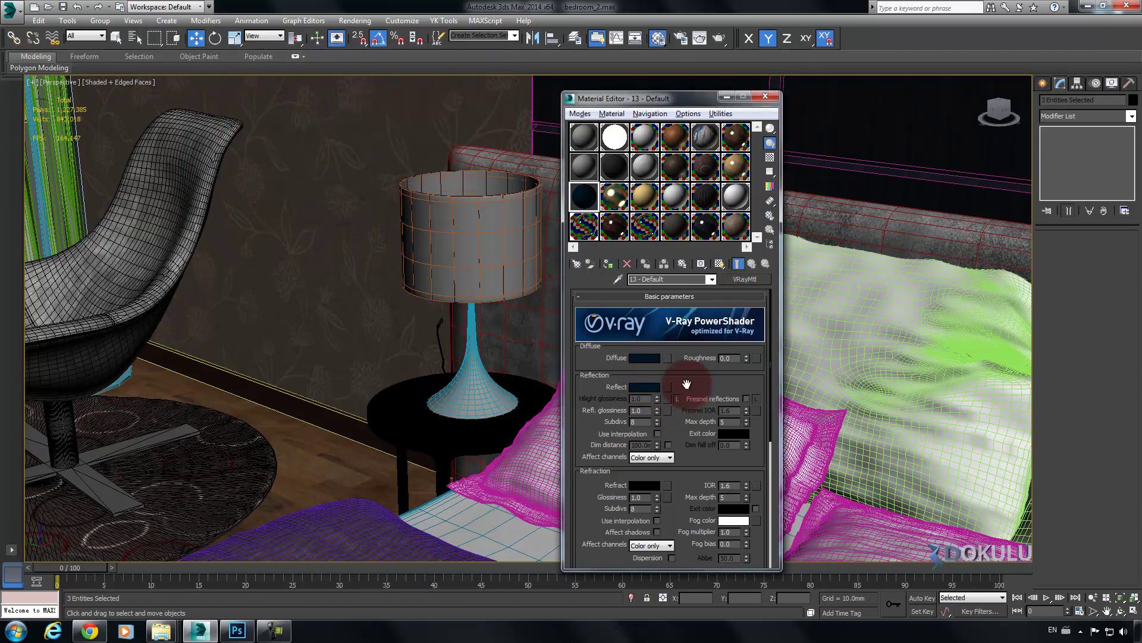
pyautogui.click(634, 282)
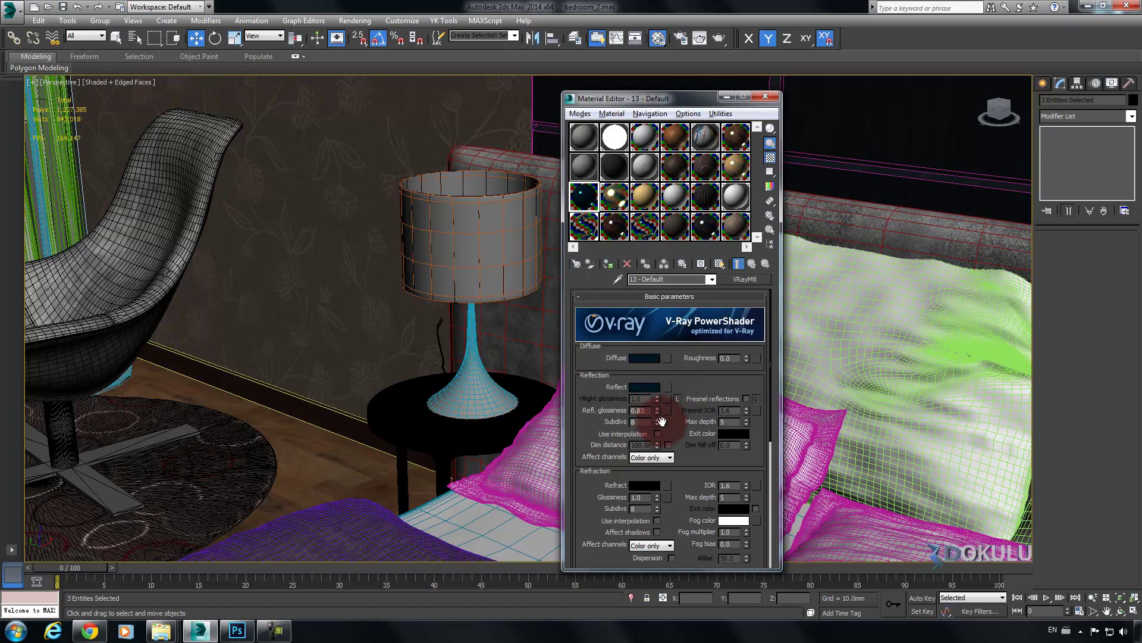
pyautogui.doubleClick(640, 421)
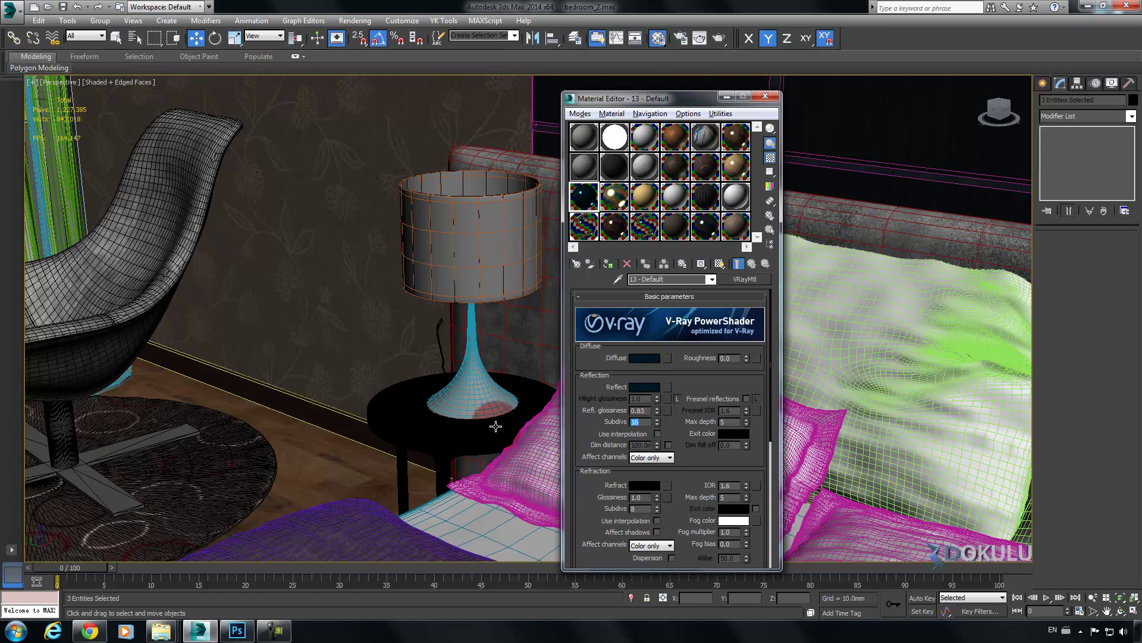
# Assign the 13 - Default material to the base and shade of the bedside lamp next to the armchair
pyautogui.scroll(5, 322, 267)
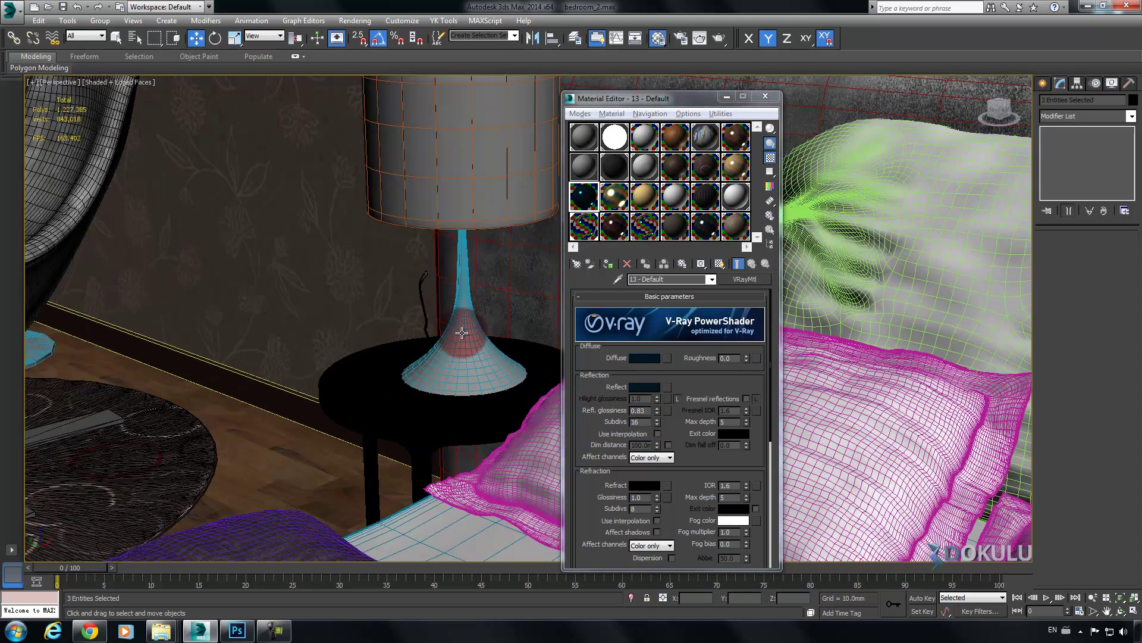
pyautogui.click(478, 364)
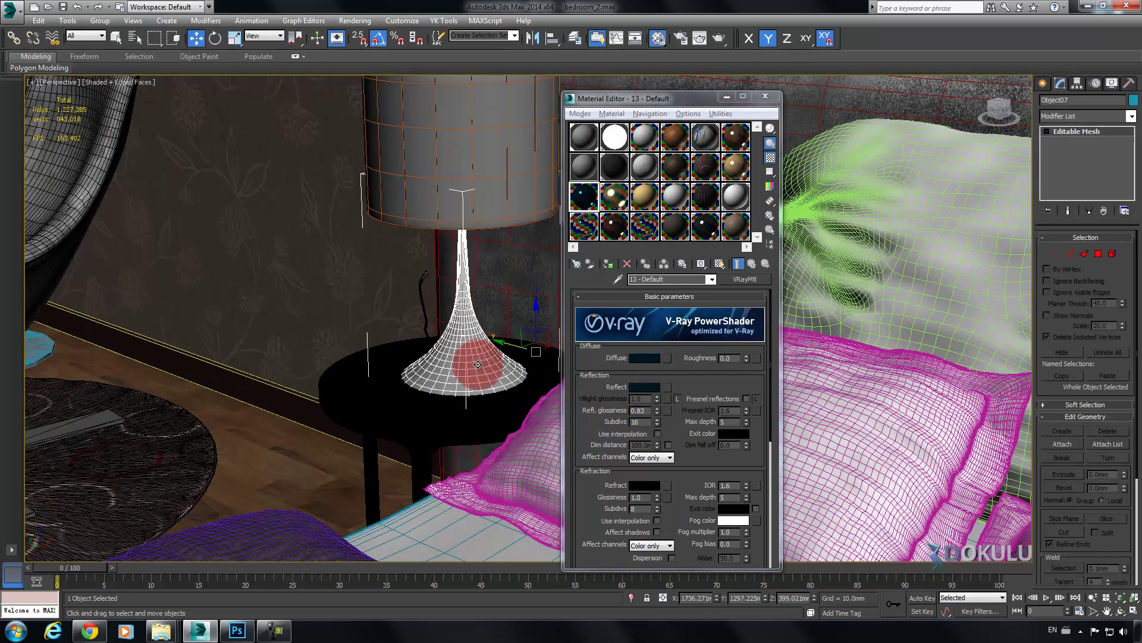
pyautogui.click(513, 175)
pyautogui.moveTo(434, 277); pyautogui.dragTo(387, 387, button='middle')
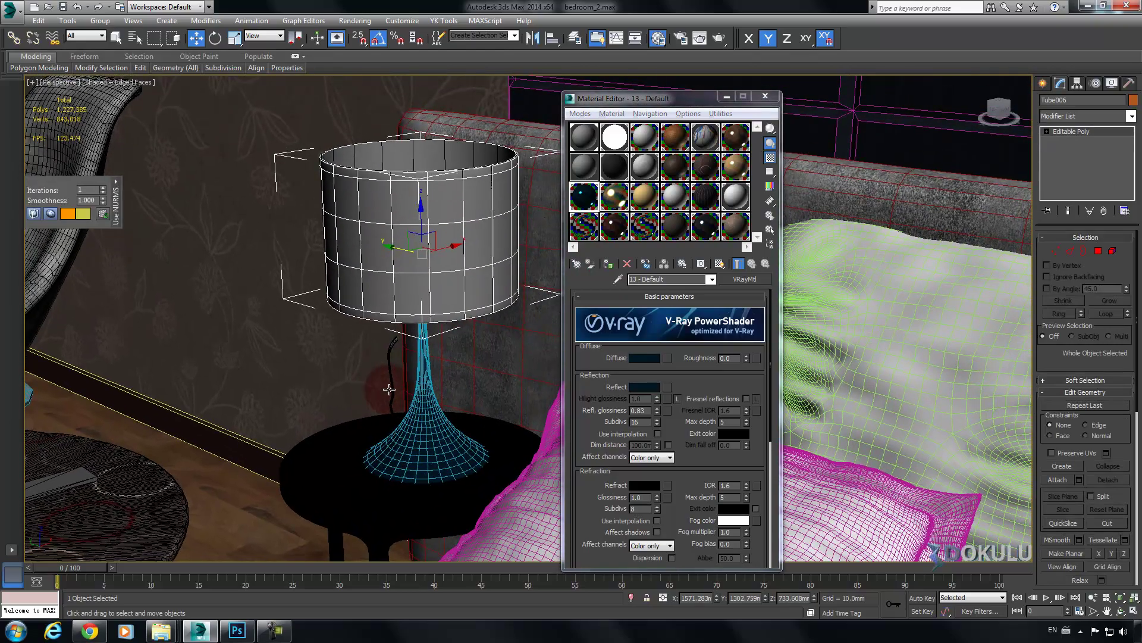
pyautogui.click(607, 264)
# Assign the 13 - Default material to the base and shade of the lamp on the other side of the bed
pyautogui.moveTo(407, 279); pyautogui.dragTo(1026, 283, button='middle')
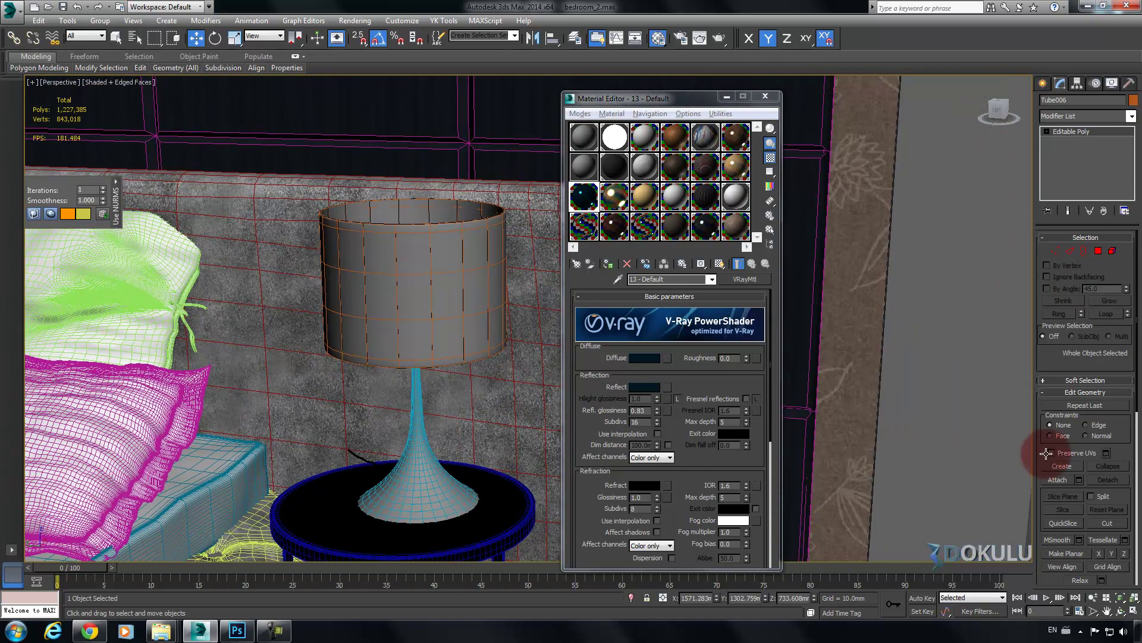
pyautogui.click(434, 510)
pyautogui.click(607, 264)
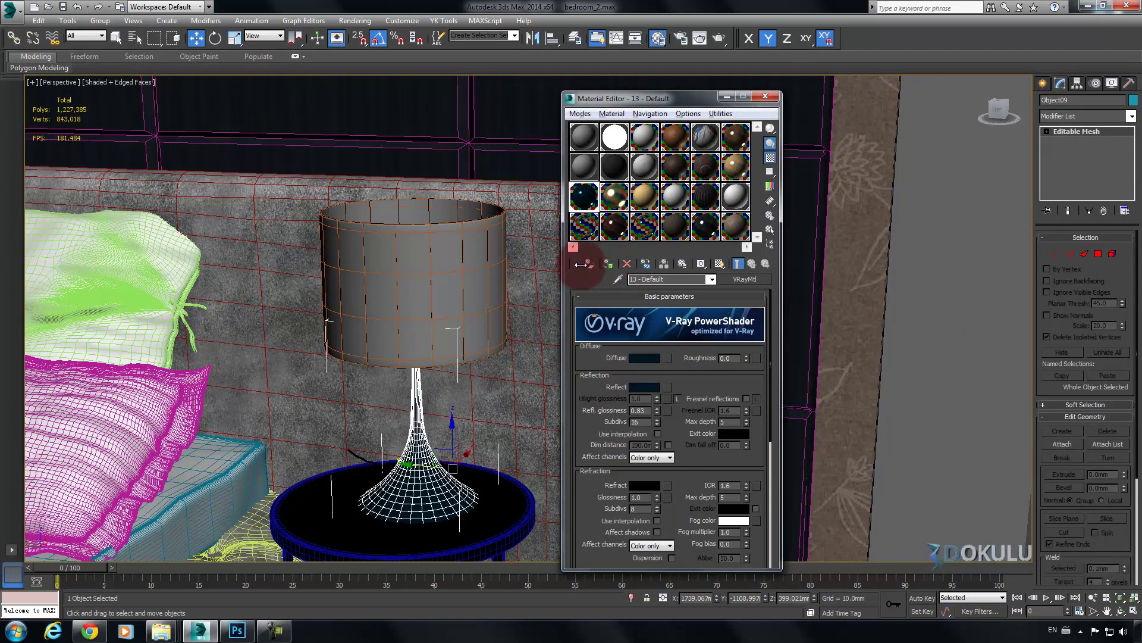
pyautogui.click(444, 268)
pyautogui.click(608, 264)
# Assign the 13 - Default material to the shade and pole of the floor lamp by the curtain
pyautogui.keyDown('alt'); pyautogui.moveTo(369, 346); pyautogui.dragTo(417, 280, button='middle'); pyautogui.keyUp('alt')
pyautogui.click(472, 267)
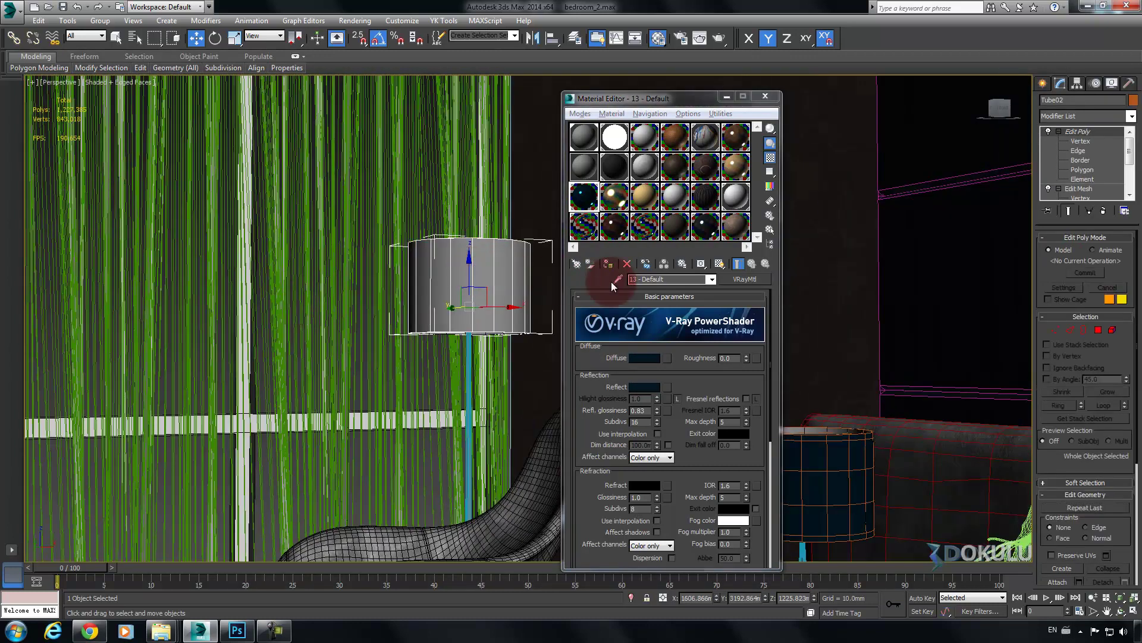
pyautogui.click(607, 263)
pyautogui.click(468, 348)
pyautogui.click(607, 263)
# Create a VRayLightMtl named ışıksssss in the second material slot and assign it to the inner mesh of the floor lamp's shade
pyautogui.keyDown('alt'); pyautogui.moveTo(501, 257); pyautogui.dragTo(529, 203, button='middle'); pyautogui.keyUp('alt')
pyautogui.click(467, 234)
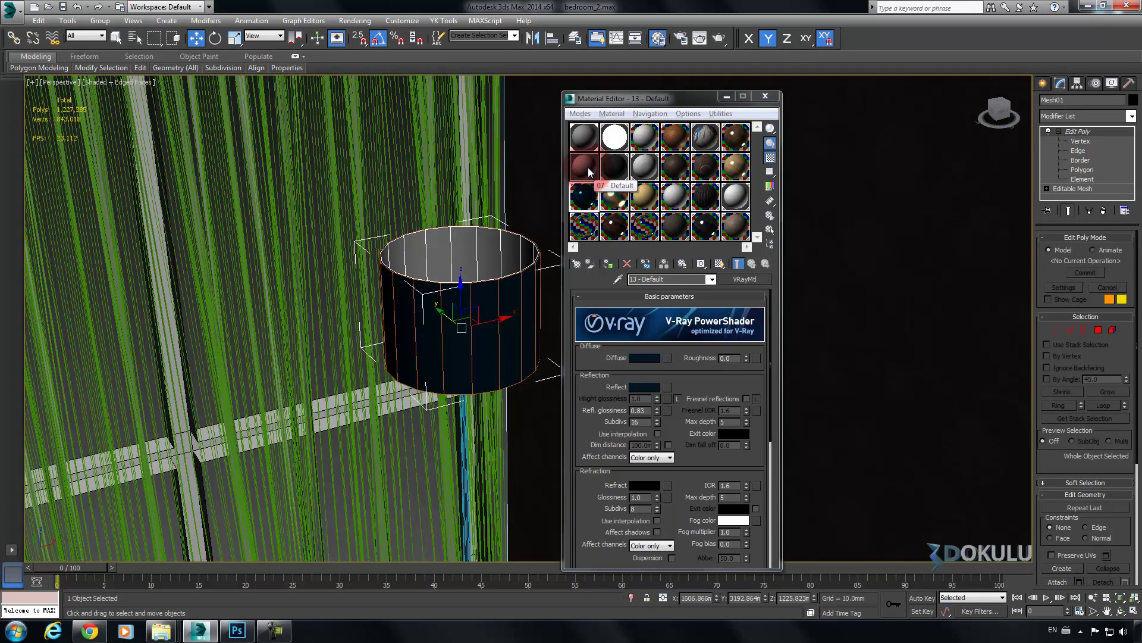
pyautogui.click(614, 141)
pyautogui.click(580, 267)
pyautogui.scroll(-2, 325, 360)
pyautogui.click(448, 123)
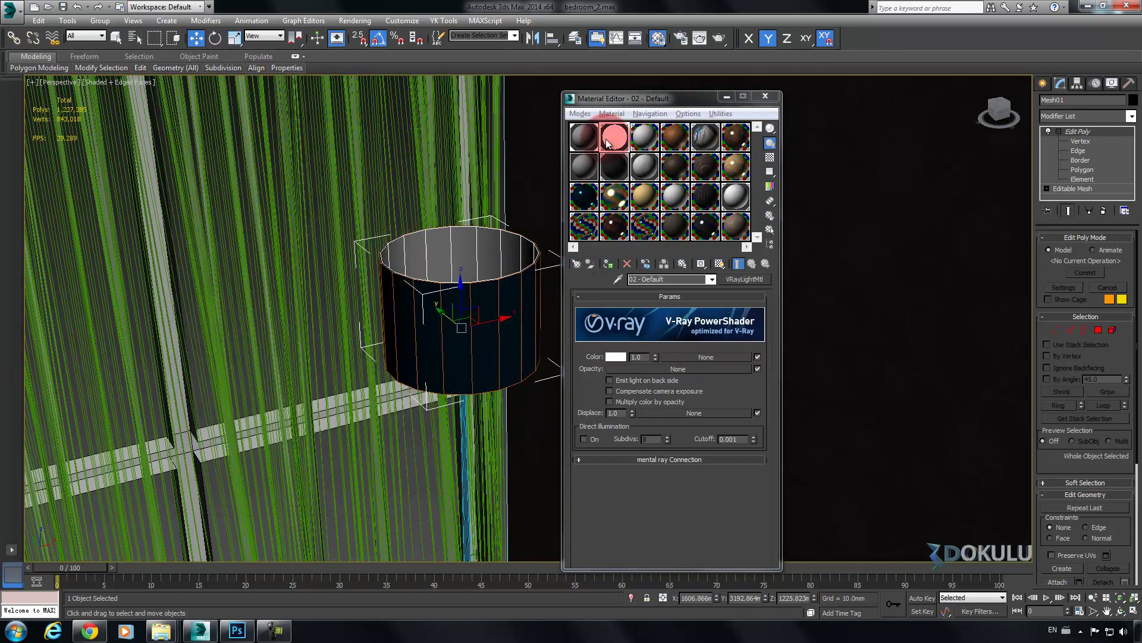
pyautogui.click(574, 264)
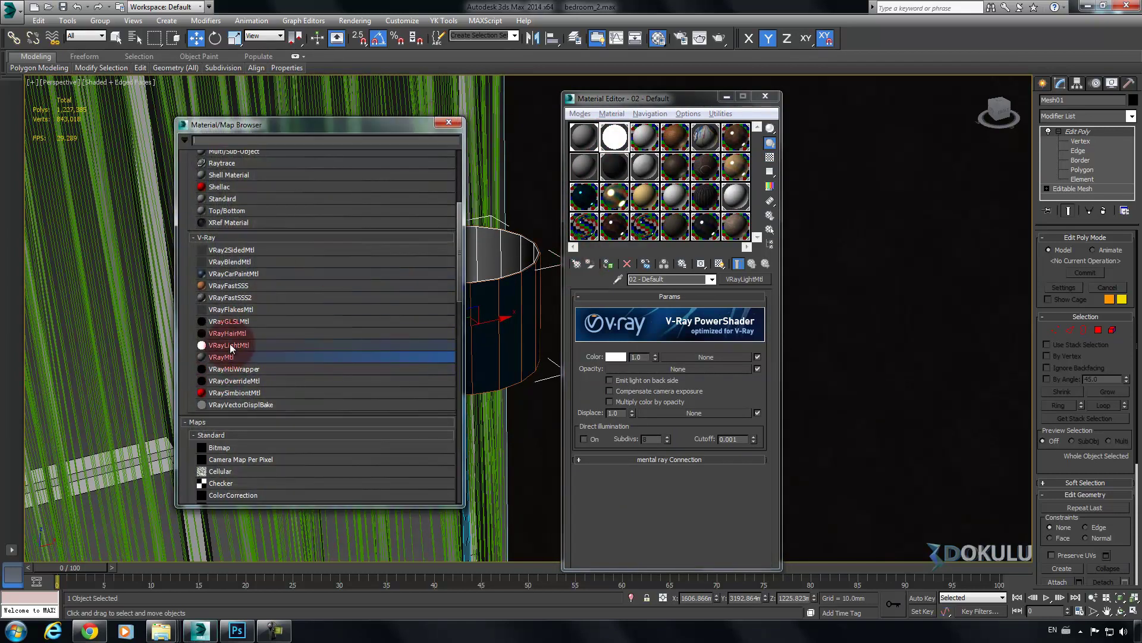
pyautogui.doubleClick(229, 345)
pyautogui.click(448, 123)
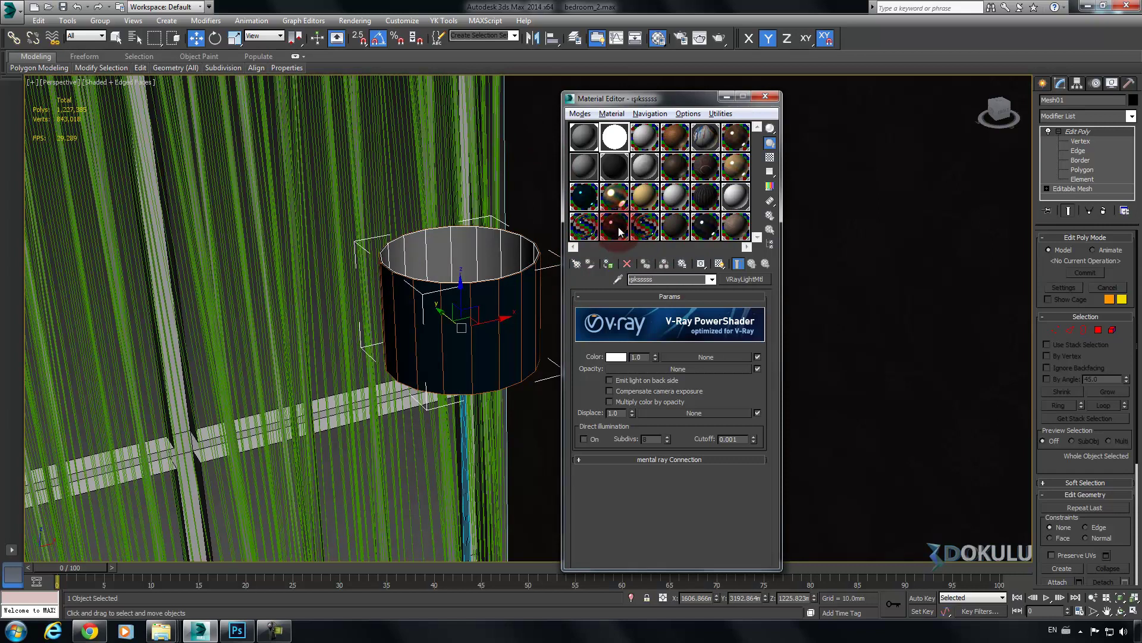
pyautogui.click(607, 263)
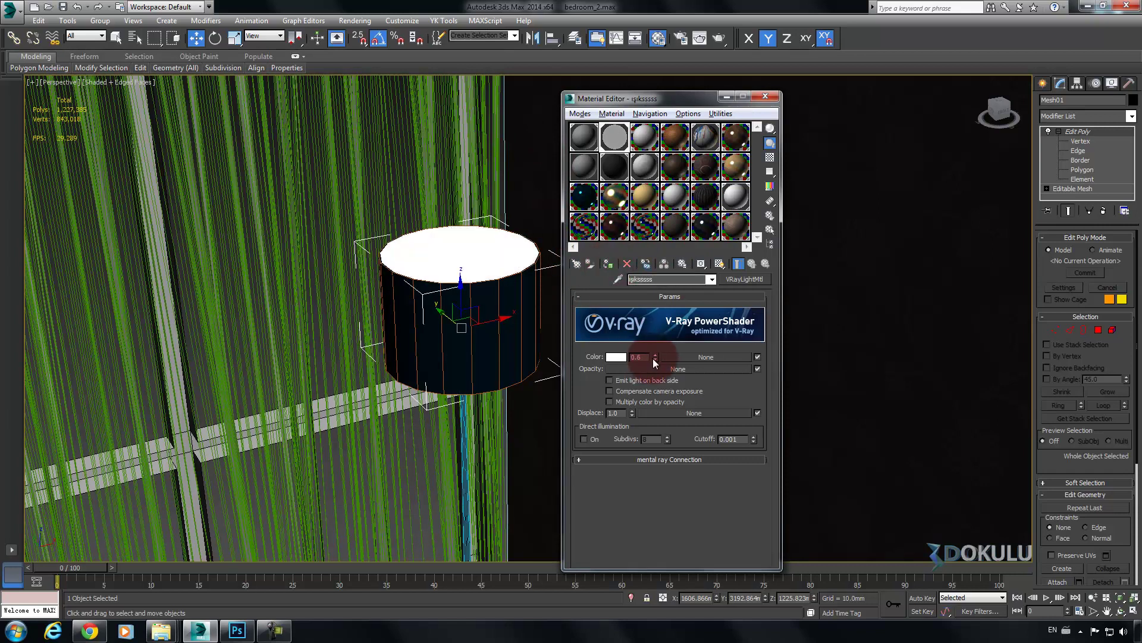
# Set the light material's color to warm orange (RGB 255, 199, 112) and its multiplier to 1.0
pyautogui.click(622, 356)
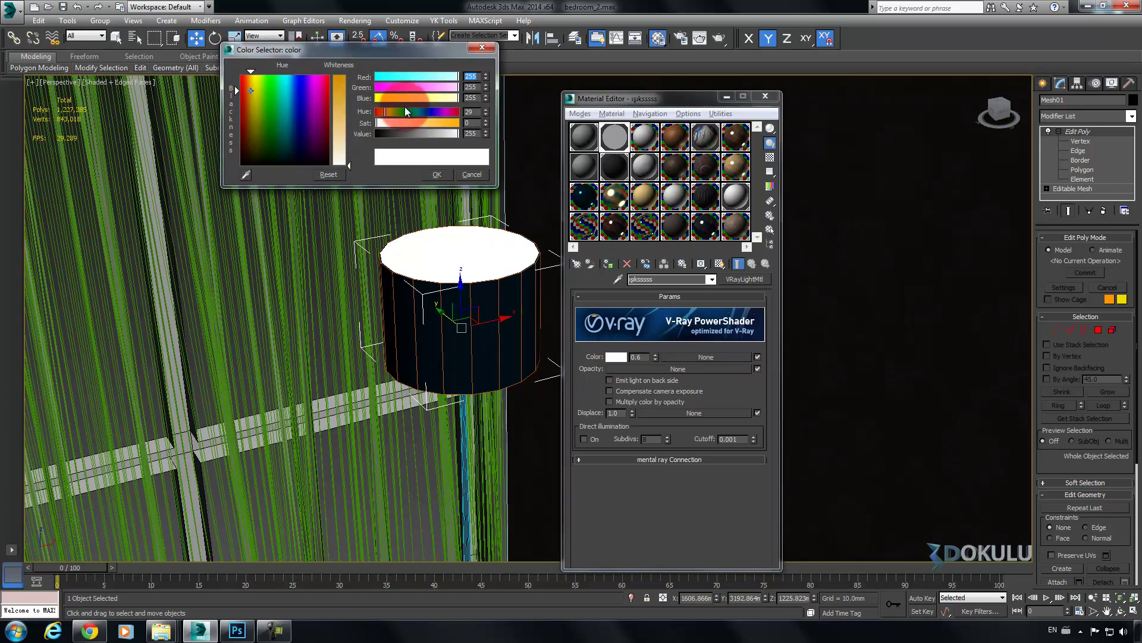
pyautogui.click(475, 98)
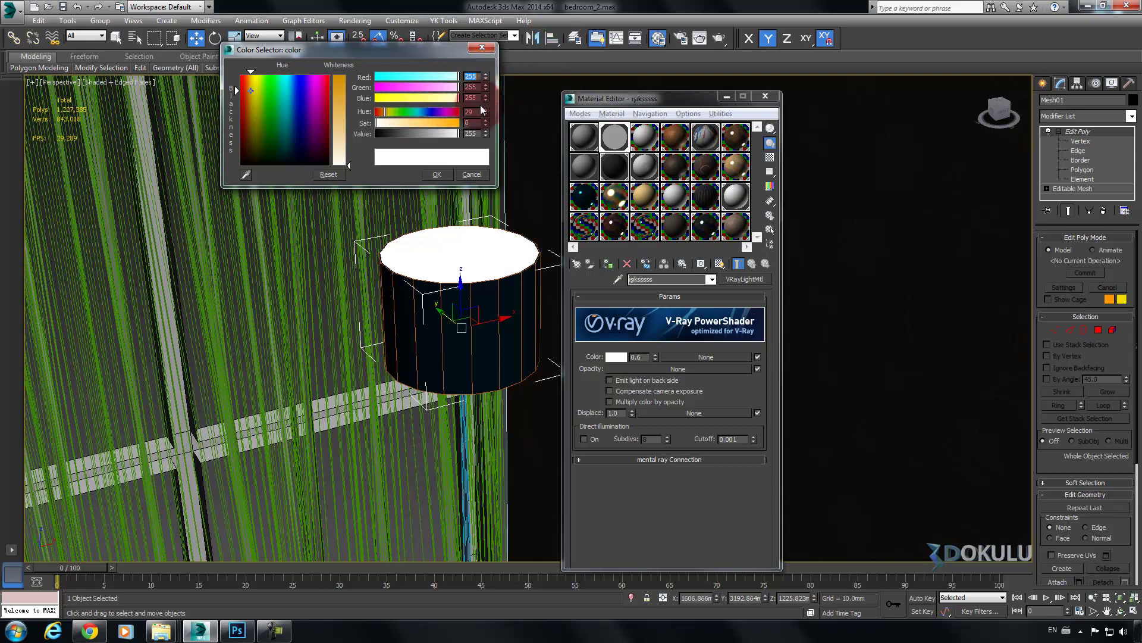
pyautogui.moveTo(487, 89); pyautogui.dragTo(492, 175)
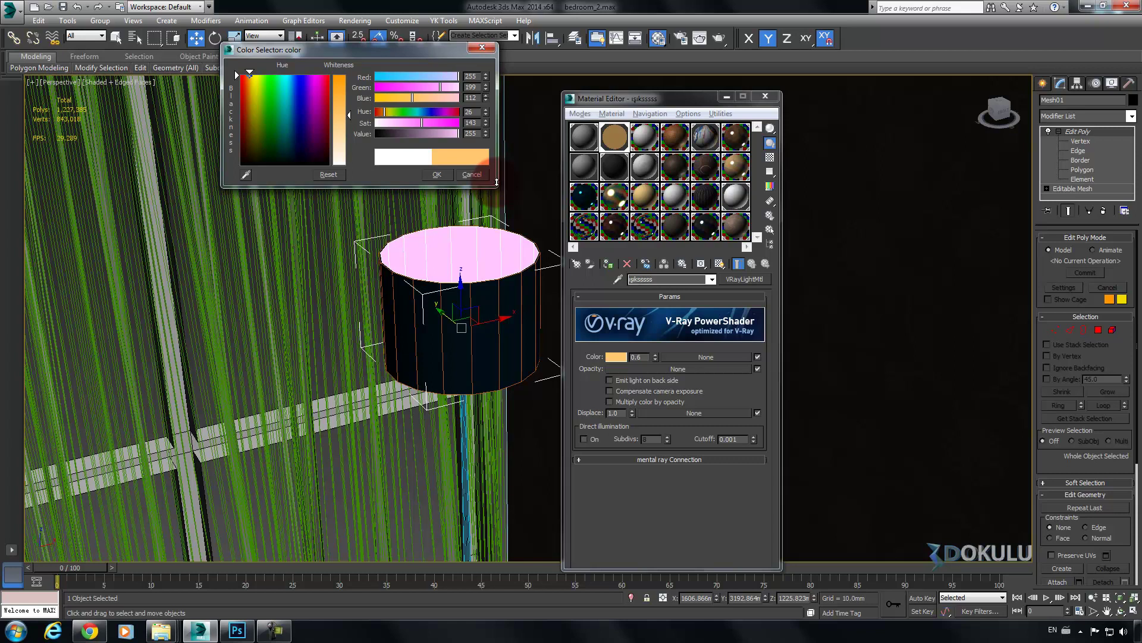
pyautogui.click(441, 176)
pyautogui.click(653, 357)
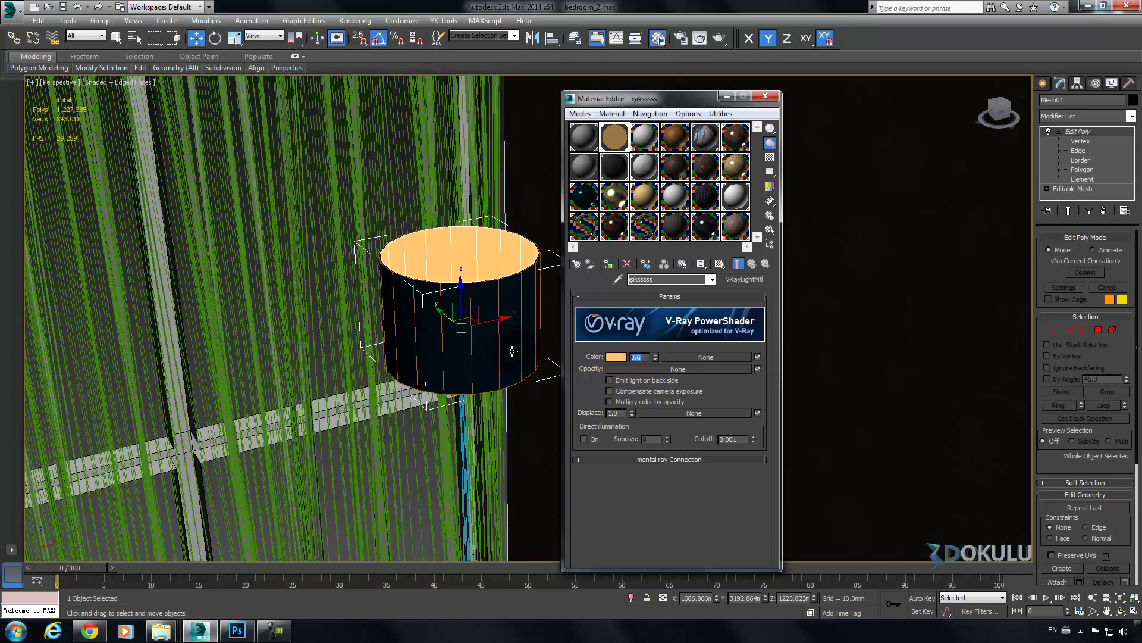
# Apply the orange light material to the inside of the shade on the bedside lamp farther from the armchair
pyautogui.keyDown('alt'); pyautogui.moveTo(322, 322); pyautogui.dragTo(479, 273, button='middle'); pyautogui.keyUp('alt')
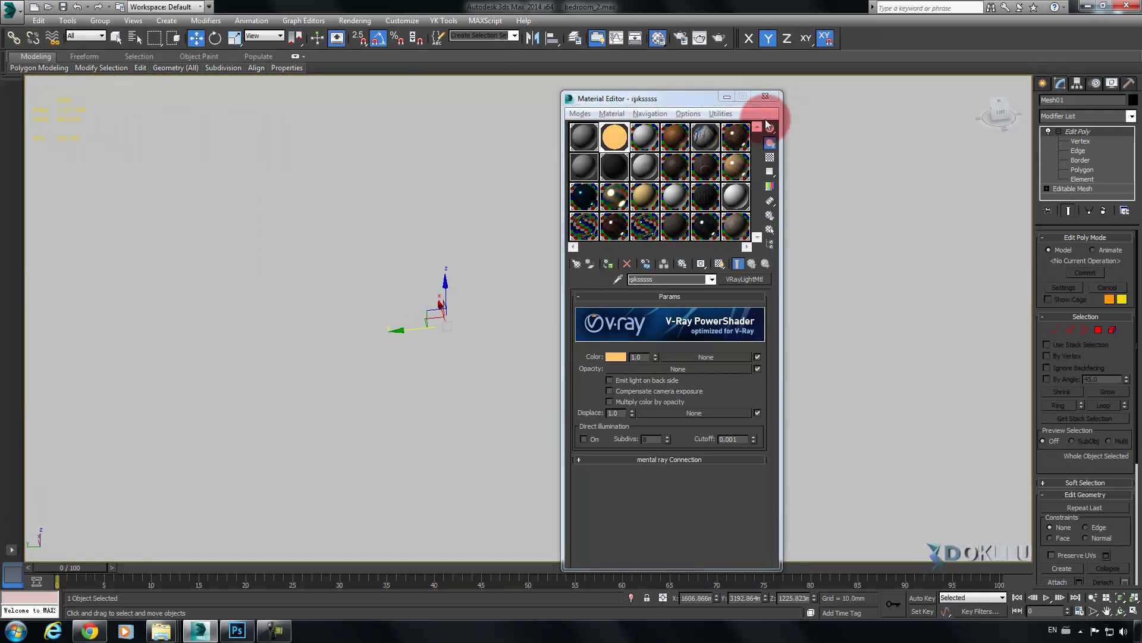
pyautogui.click(765, 96)
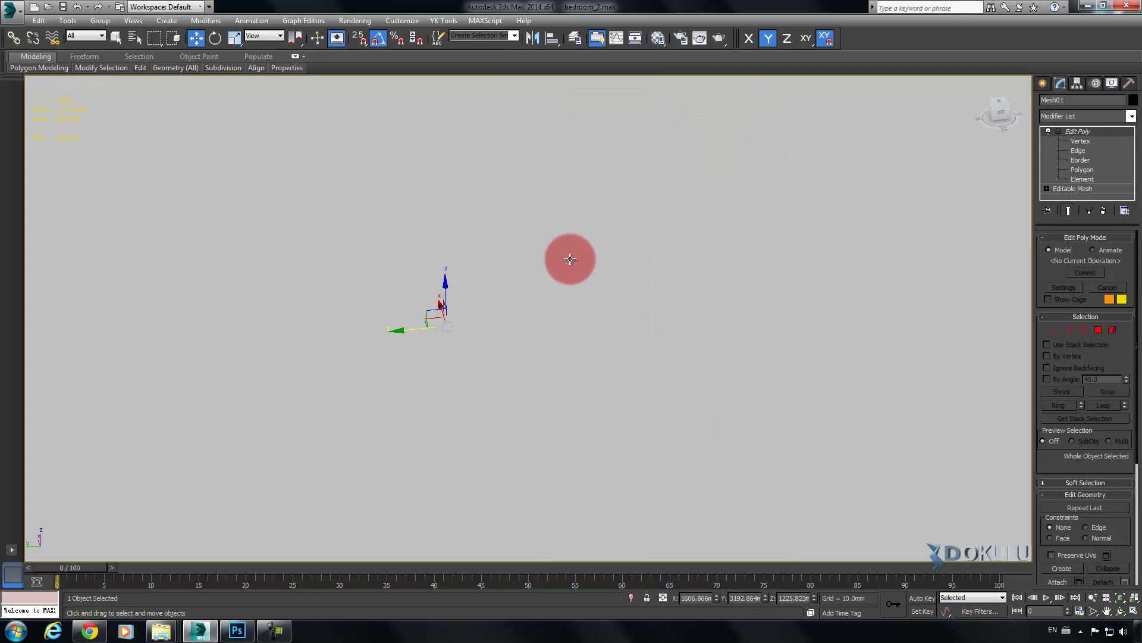
pyautogui.press('t')
pyautogui.moveTo(556, 259); pyautogui.dragTo(501, 244, button='middle')
pyautogui.scroll(-5, 502, 244)
pyautogui.scroll(2, 566, 242)
pyautogui.moveTo(436, 278)
pyautogui.mouseDown(button='middle')
pyautogui.moveTo(573, 238)
pyautogui.moveTo(437, 276)
pyautogui.mouseUp(button='middle')
pyautogui.press('F3')
pyautogui.press('p')
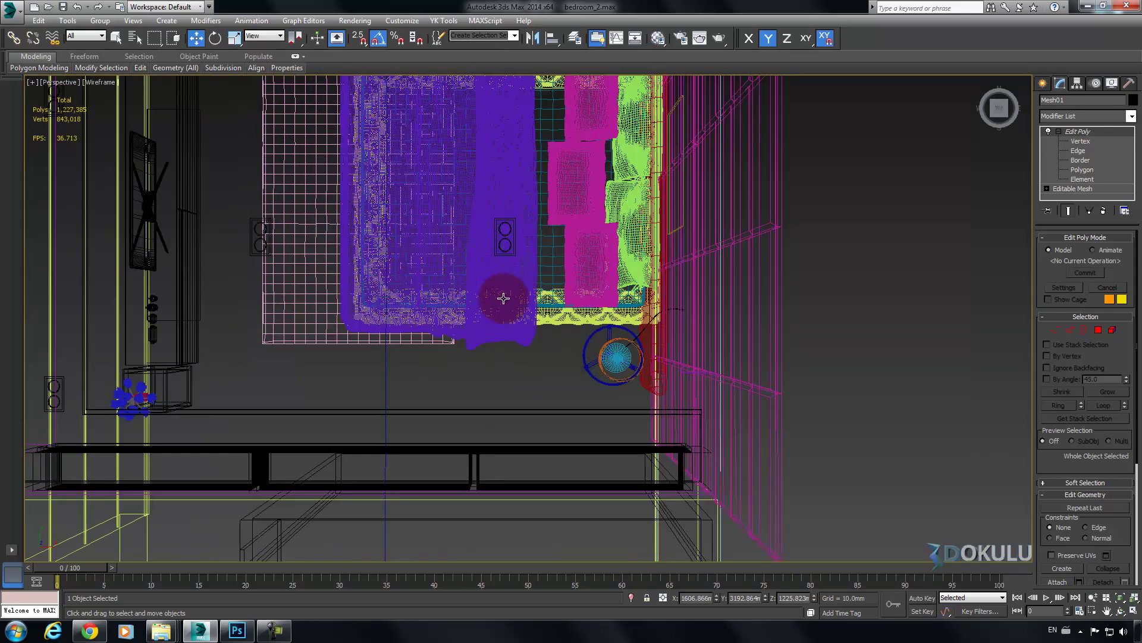
pyautogui.keyDown('alt'); pyautogui.moveTo(554, 340); pyautogui.dragTo(458, 410, button='middle'); pyautogui.keyUp('alt')
pyautogui.press('F3')
pyautogui.moveTo(551, 261); pyautogui.dragTo(543, 306, button='middle')
pyautogui.click(539, 252)
pyautogui.press('m')
pyautogui.moveTo(614, 137); pyautogui.dragTo(513, 275)
# Assign the orange light material to the inside of the shade on the bedside lamp next to the armchair
pyautogui.keyDown('alt'); pyautogui.moveTo(514, 275); pyautogui.dragTo(396, 236, button='middle'); pyautogui.keyUp('alt')
pyautogui.moveTo(427, 153); pyautogui.dragTo(302, 578, button='middle')
pyautogui.scroll(-3, 342, 295)
pyautogui.moveTo(367, 357); pyautogui.dragTo(293, 256, button='middle')
pyautogui.click(486, 367)
pyautogui.click(607, 263)
pyautogui.keyDown('alt'); pyautogui.moveTo(240, 375); pyautogui.dragTo(310, 385, button='middle'); pyautogui.keyUp('alt')
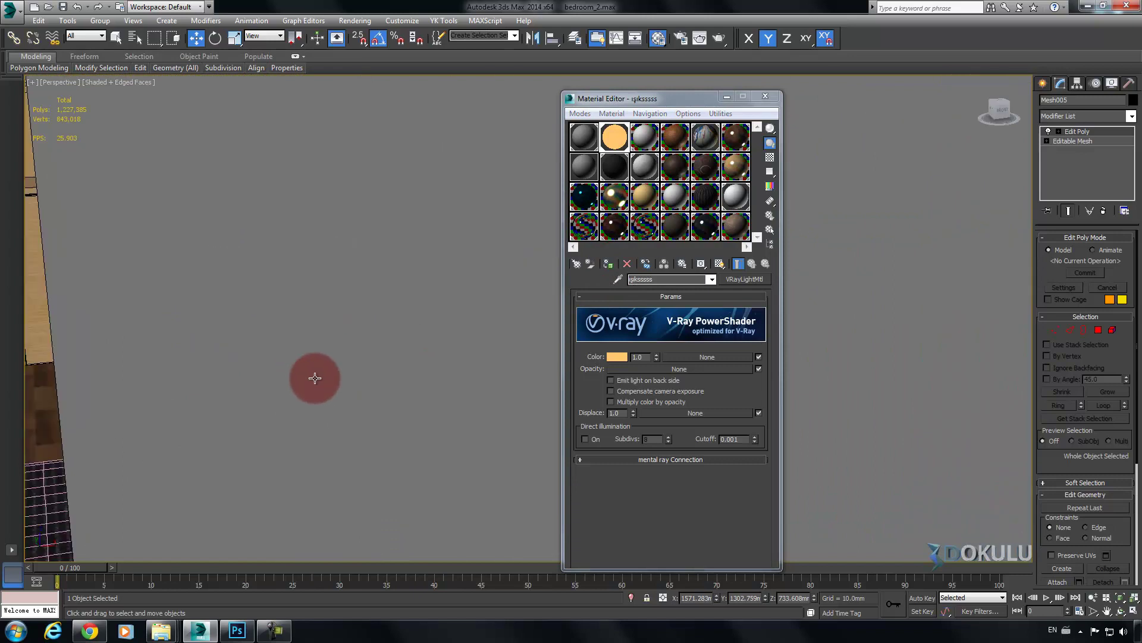
# Switch to the Camera01 view, close the Material Editor and turn on the safe frames
pyautogui.press('c')
pyautogui.click(766, 96)
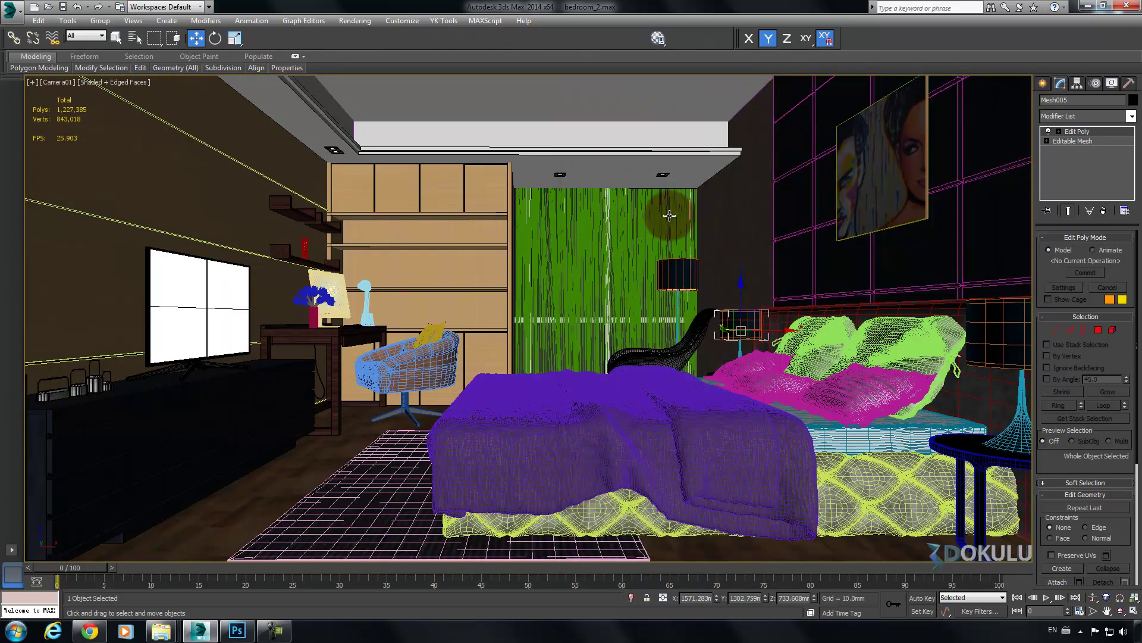
pyautogui.hotkey('shift', 'f')
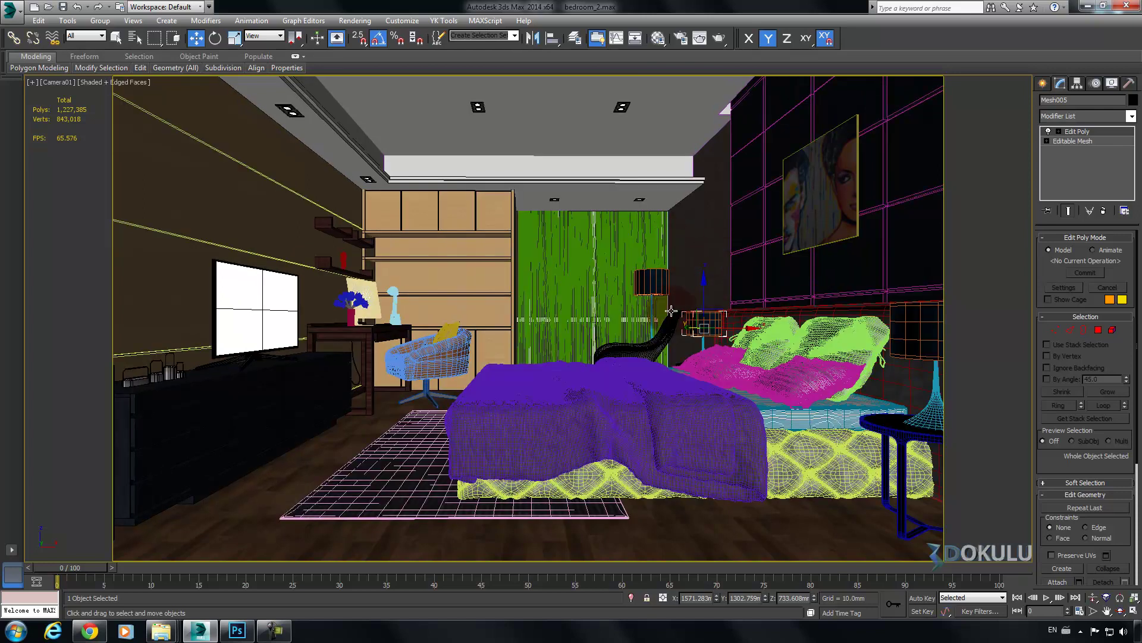
# Assign the duvar material to the large untextured wall panel and the frame around it
pyautogui.press('p')
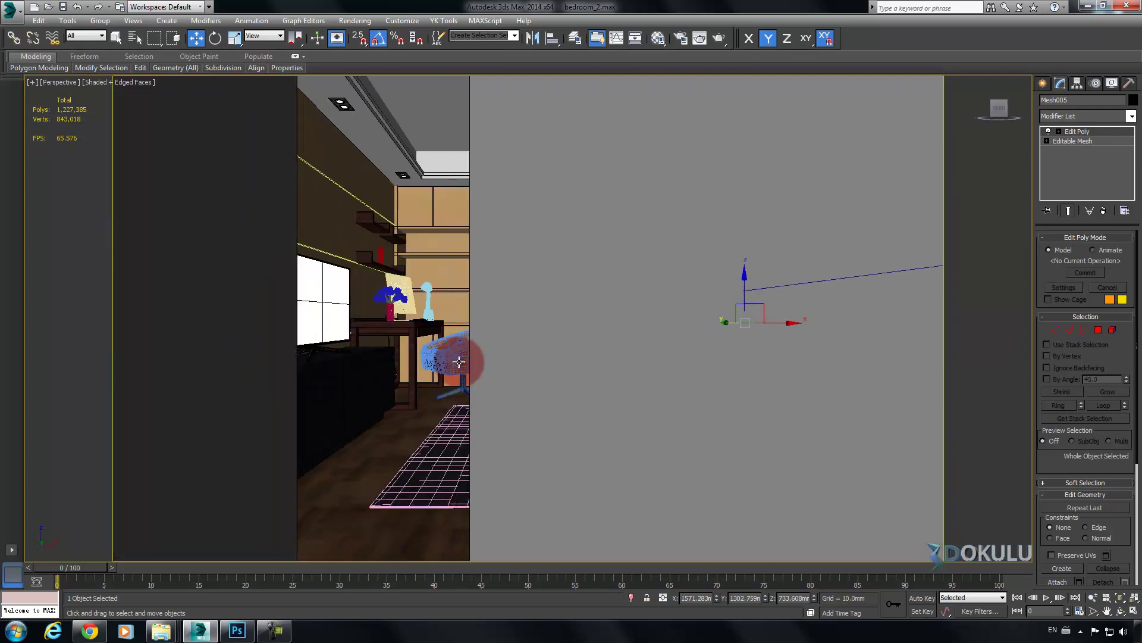
pyautogui.scroll(3, 459, 361)
pyautogui.keyDown('alt'); pyautogui.moveTo(567, 373); pyautogui.dragTo(383, 329, button='middle'); pyautogui.keyUp('alt')
pyautogui.scroll(3, 460, 333)
pyautogui.keyDown('alt'); pyautogui.moveTo(460, 333); pyautogui.dragTo(328, 378, button='middle'); pyautogui.keyUp('alt')
pyautogui.keyDown('alt'); pyautogui.moveTo(534, 334); pyautogui.dragTo(370, 416, button='middle'); pyautogui.keyUp('alt')
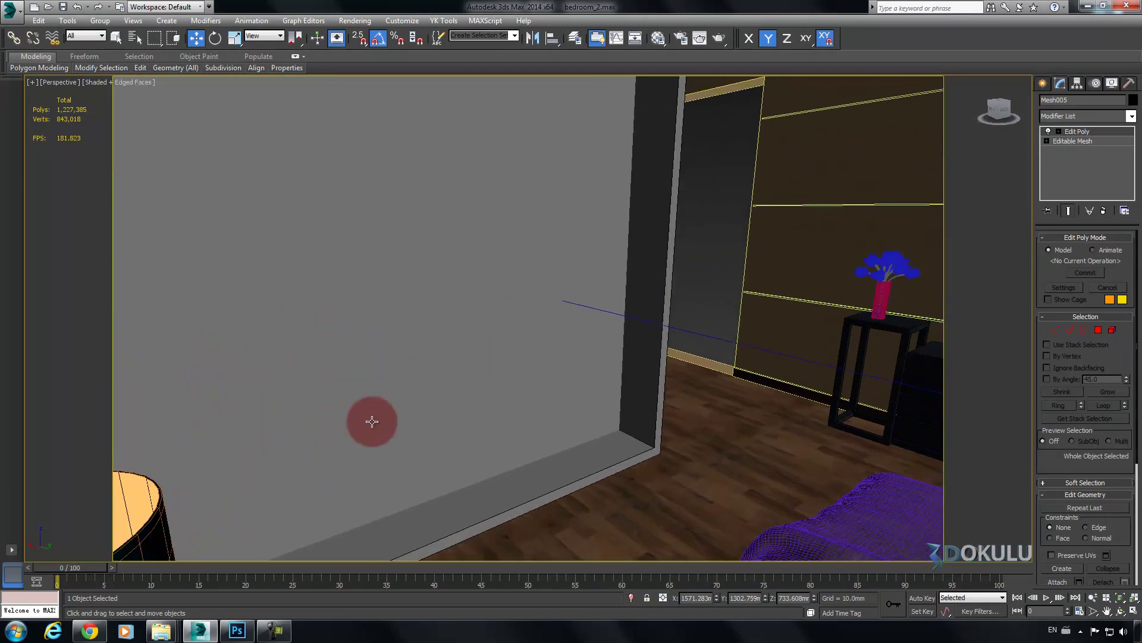
pyautogui.click(652, 163)
pyautogui.press('m')
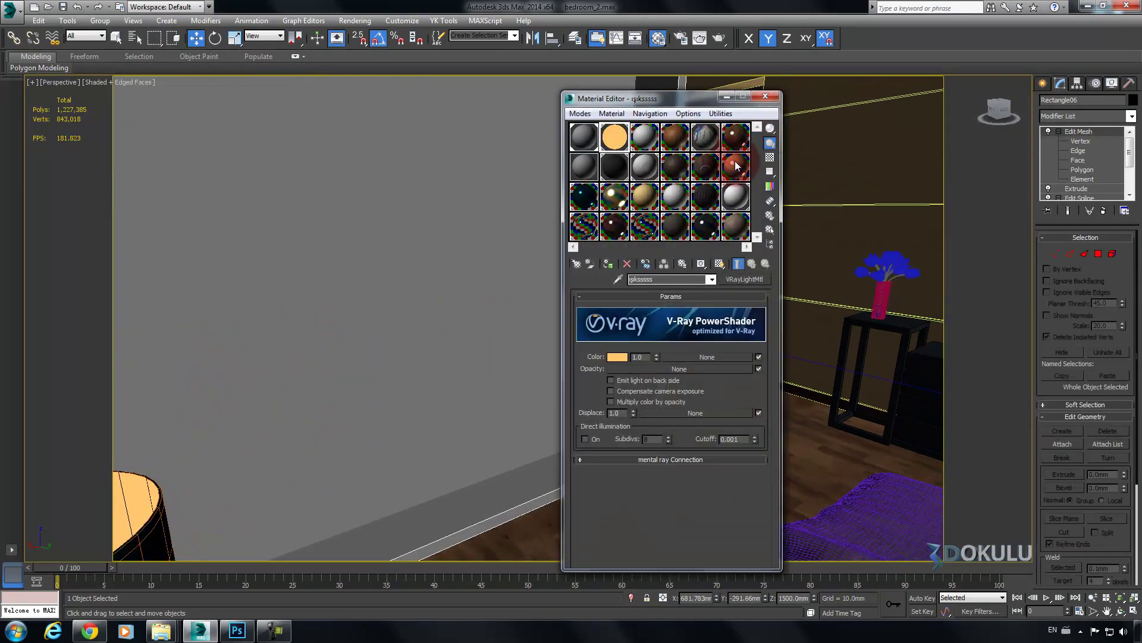
pyautogui.click(736, 166)
pyautogui.click(608, 263)
pyautogui.click(498, 236)
pyautogui.click(584, 226)
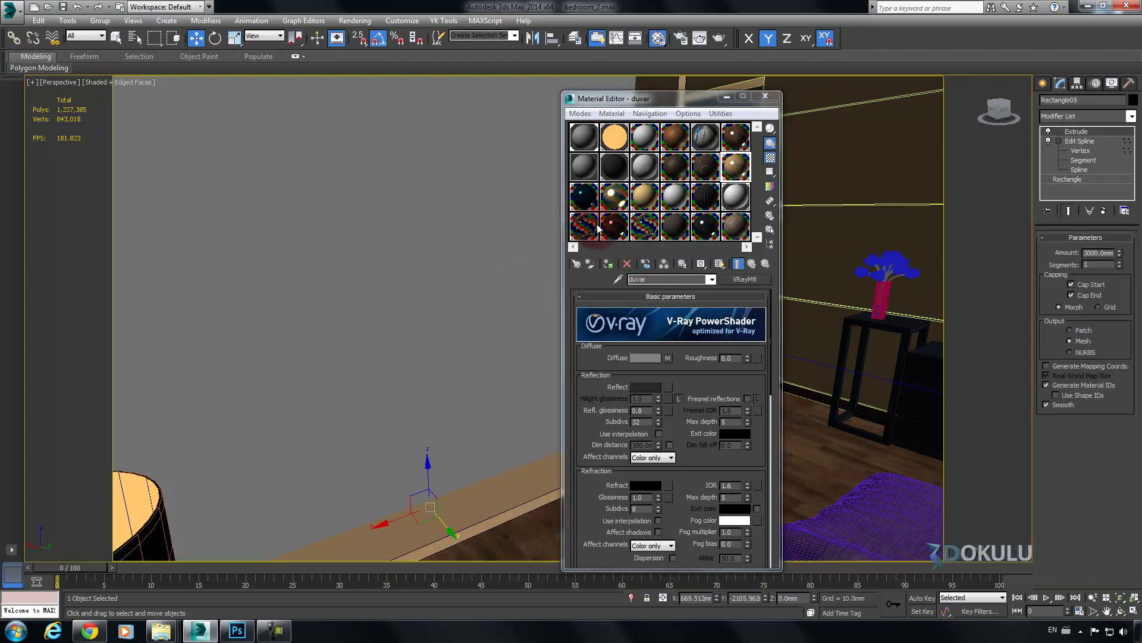
pyautogui.click(608, 264)
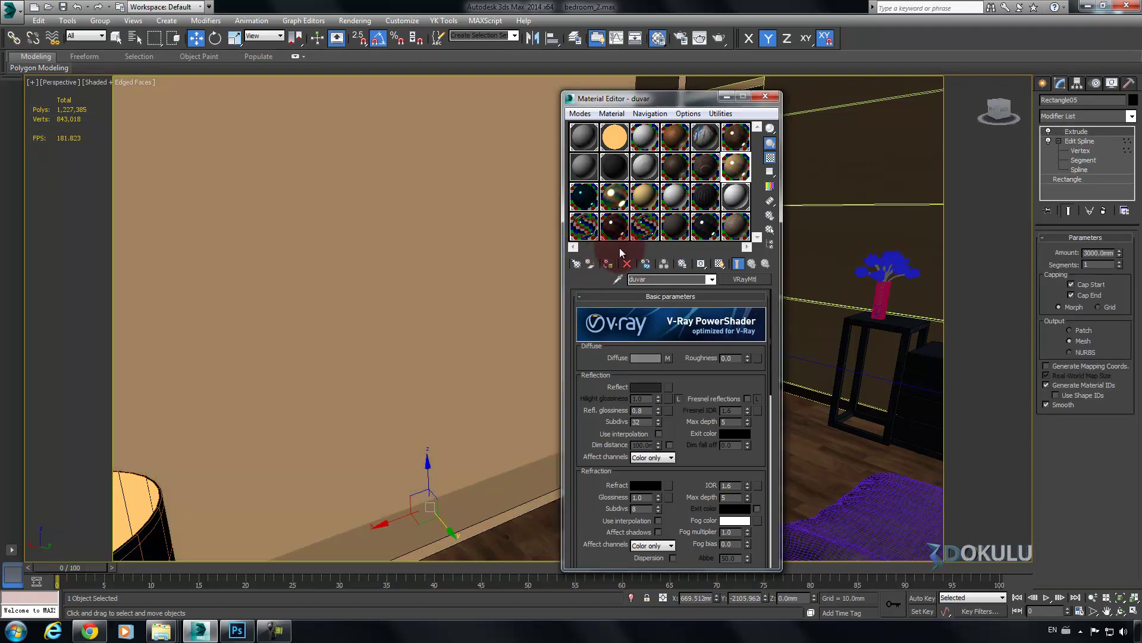
# Try a UVW Map modifier with Box mapping on the large wall panel
pyautogui.click(1081, 116)
pyautogui.click(1080, 500)
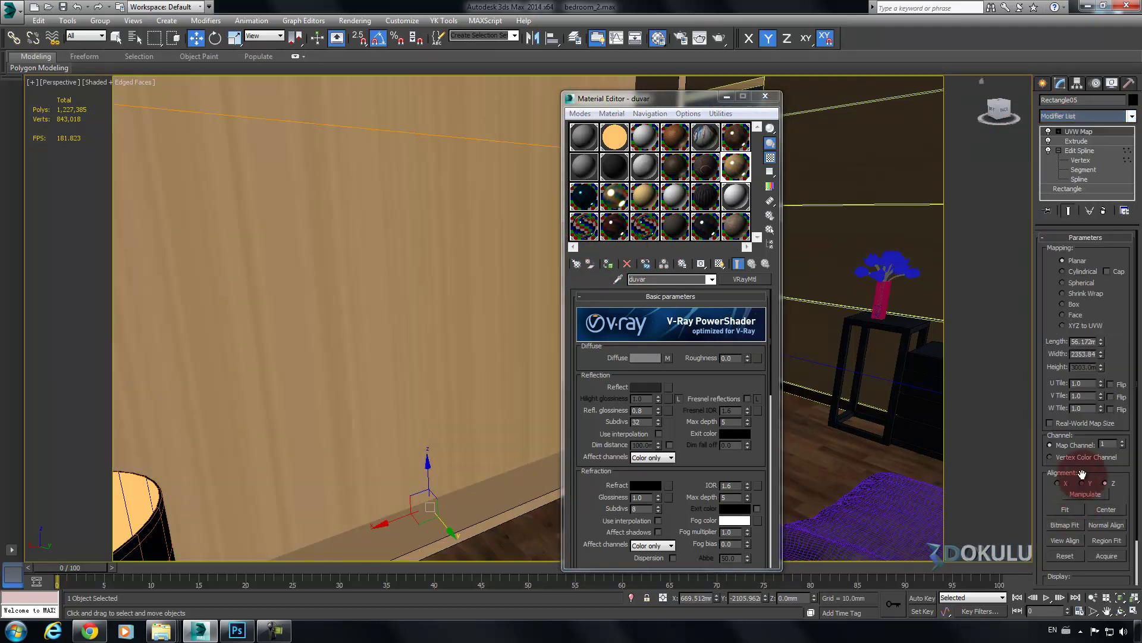
pyautogui.click(1066, 304)
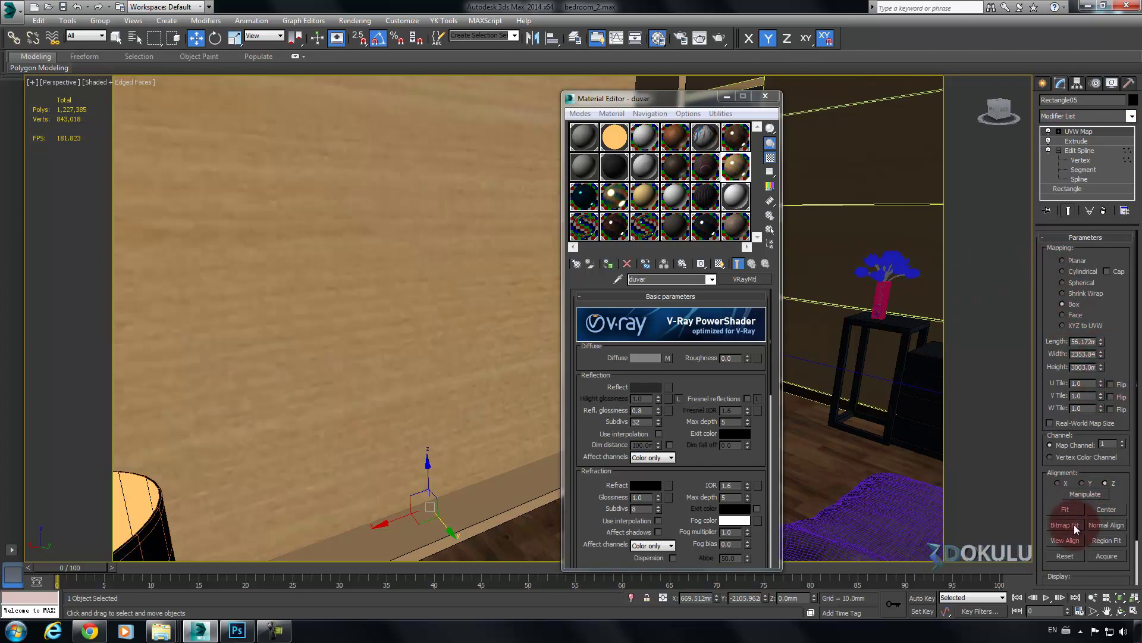
# Replace the large panel's UVW Map modifier with a copy of the one on the brown wall
pyautogui.click(864, 131)
pyautogui.rightClick(1085, 132)
pyautogui.click(1014, 188)
pyautogui.click(457, 180)
pyautogui.click(1103, 210)
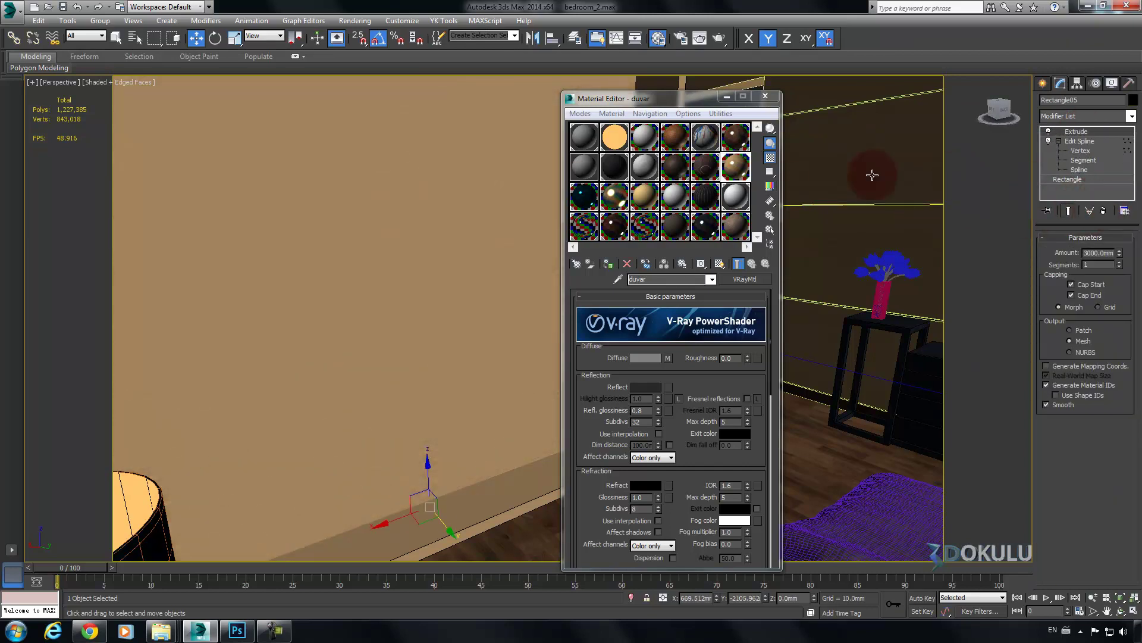
pyautogui.rightClick(1075, 132)
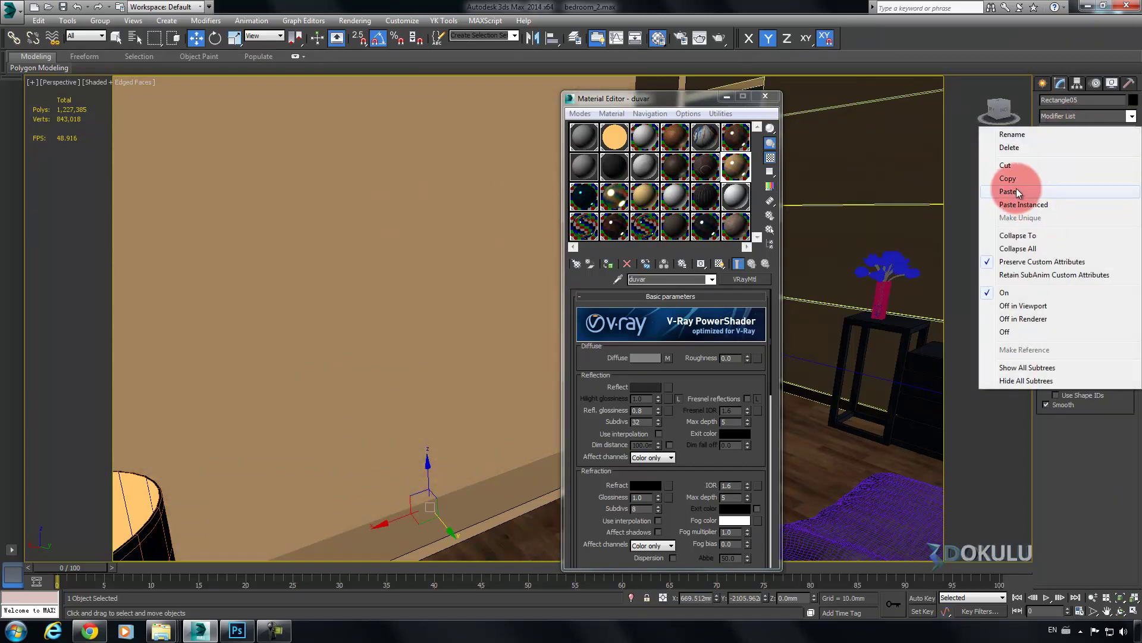
pyautogui.click(1017, 192)
# Paste the copied UVW Map modifier onto the frame around the large wall panel
pyautogui.moveTo(454, 370); pyautogui.dragTo(425, 303, button='middle')
pyautogui.click(522, 462)
pyautogui.click(521, 461)
pyautogui.rightClick(1071, 132)
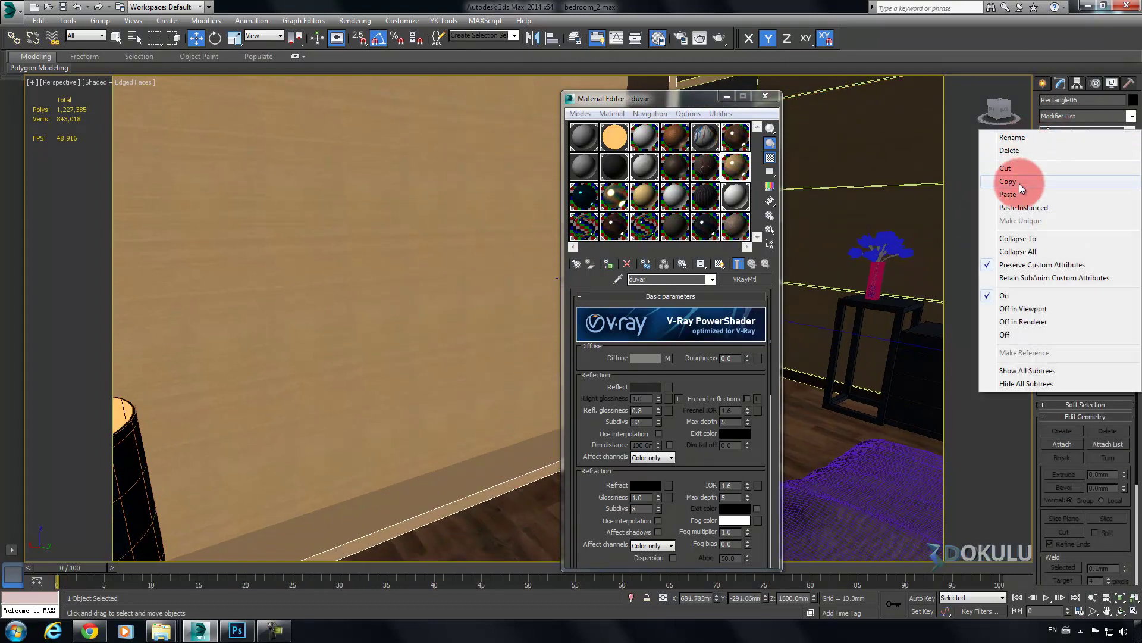
pyautogui.click(1020, 207)
# Add a UVW Map with Box mapping to the black box above the wall panel and assign the duvar material to it
pyautogui.keyDown('alt'); pyautogui.moveTo(483, 260); pyautogui.dragTo(470, 326, button='middle'); pyautogui.keyUp('alt')
pyautogui.click(410, 220)
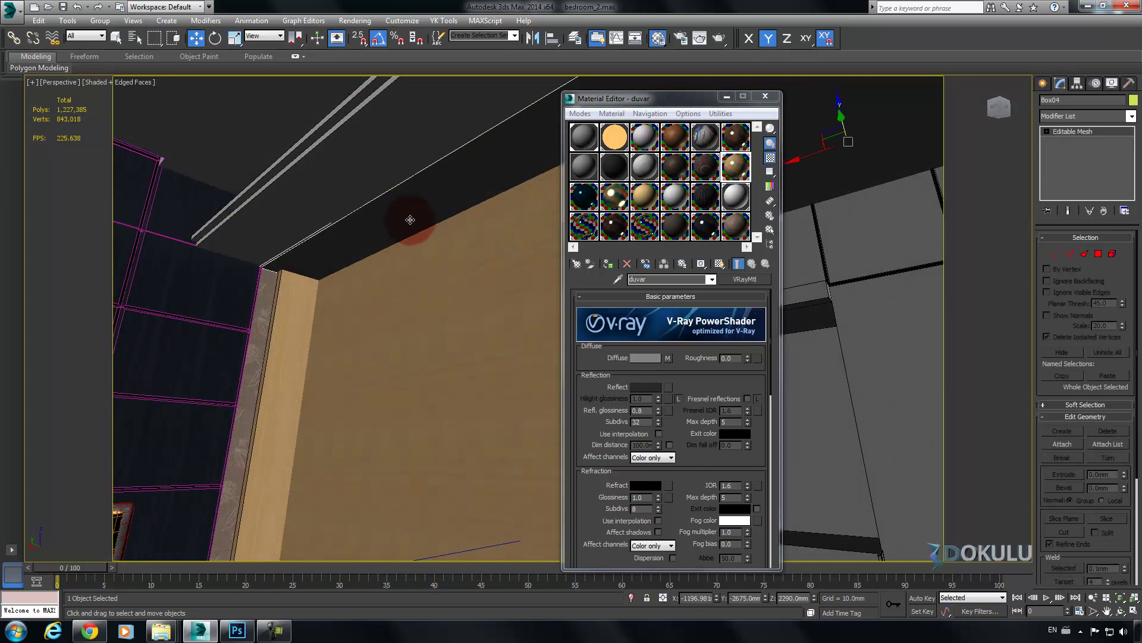
pyautogui.click(1131, 116)
pyautogui.click(1081, 168)
pyautogui.moveTo(458, 215)
pyautogui.keyDown('alt'); pyautogui.mouseDown(button='middle')
pyautogui.moveTo(444, 210)
pyautogui.moveTo(459, 242)
pyautogui.moveTo(463, 199)
pyautogui.mouseUp(button='middle'); pyautogui.keyUp('alt')
pyautogui.click(597, 263)
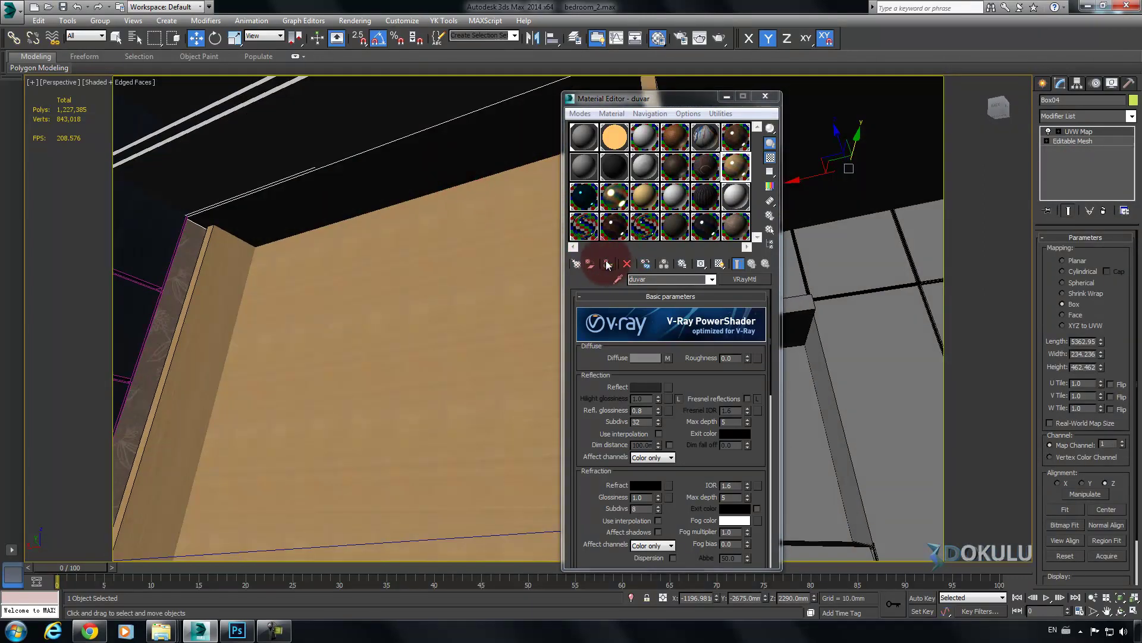
# Assign the tavanies material to the two slatted grilles above the wall panel, then return to the Camera01 view without the Material Editor
pyautogui.click(462, 213)
pyautogui.keyDown('alt'); pyautogui.moveTo(432, 219); pyautogui.dragTo(490, 309, button='middle'); pyautogui.keyUp('alt')
pyautogui.click(452, 178)
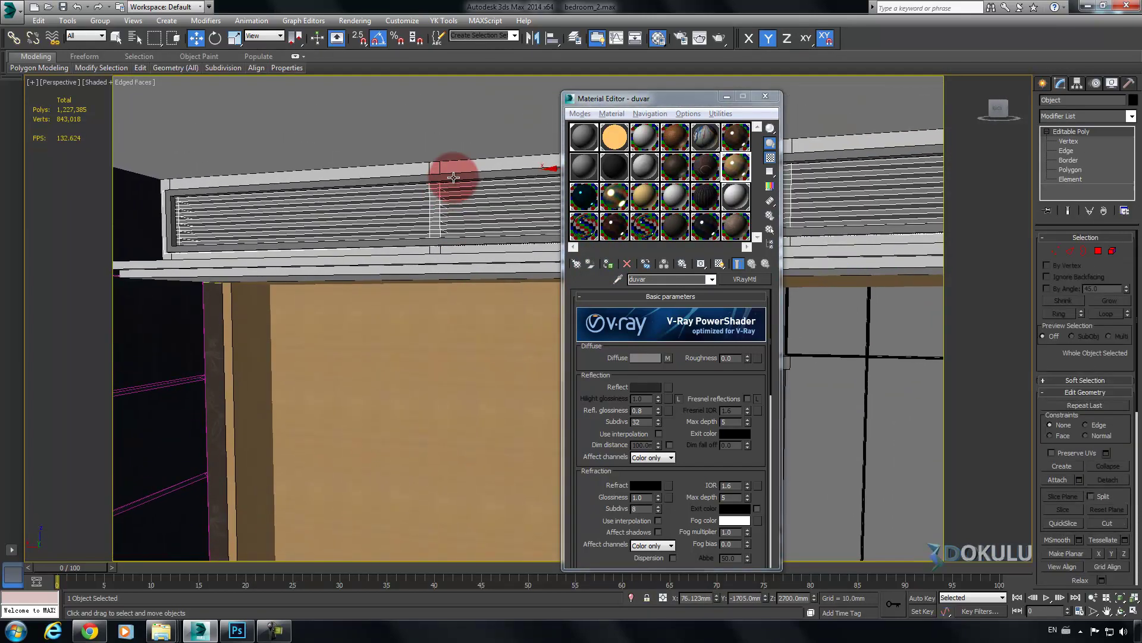
pyautogui.keyDown('ctrl'); pyautogui.click(481, 193); pyautogui.keyUp('ctrl')
pyautogui.keyDown('alt'); pyautogui.moveTo(435, 220); pyautogui.dragTo(555, 194, button='middle'); pyautogui.keyUp('alt')
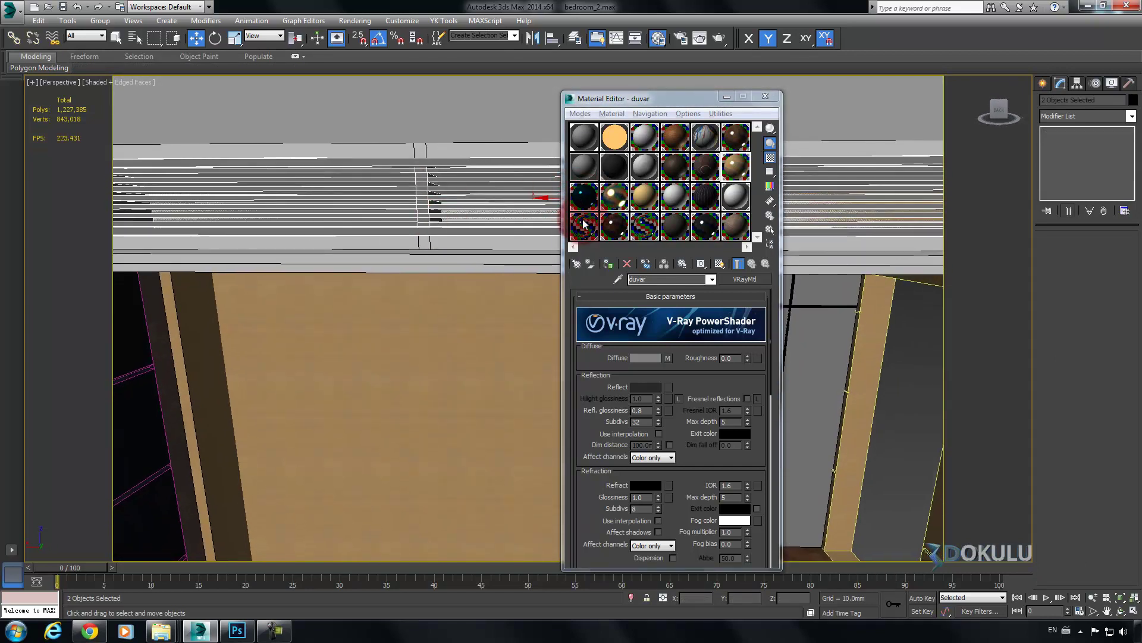
pyautogui.click(584, 223)
pyautogui.click(601, 262)
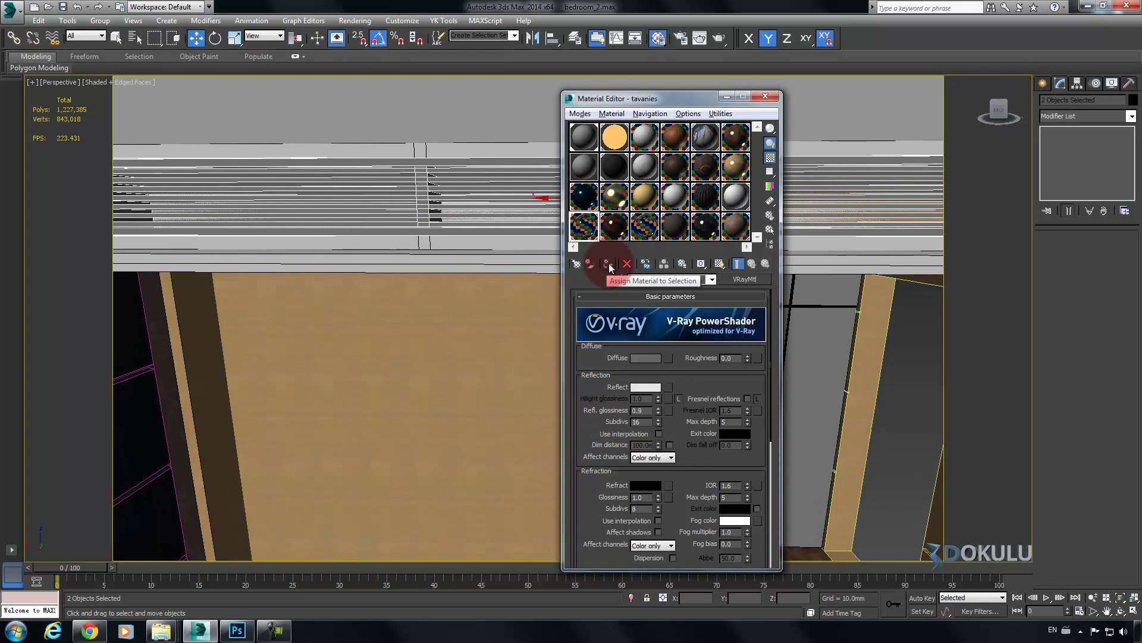
pyautogui.keyDown('alt'); pyautogui.moveTo(357, 250); pyautogui.dragTo(382, 204, button='middle'); pyautogui.keyUp('alt')
pyautogui.press('c')
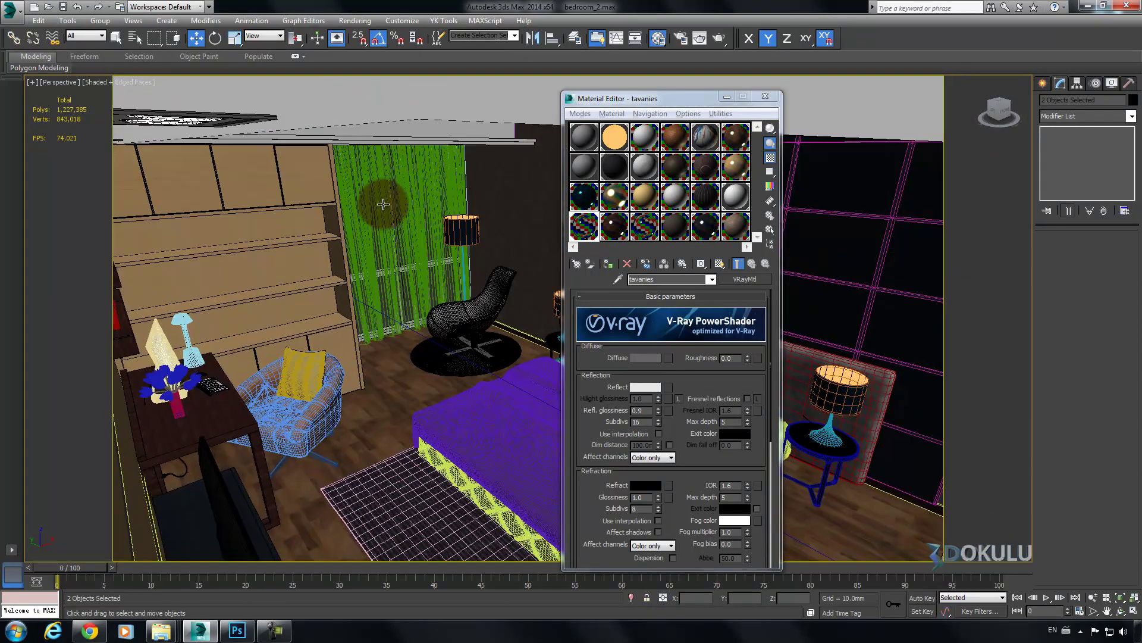
pyautogui.click(763, 99)
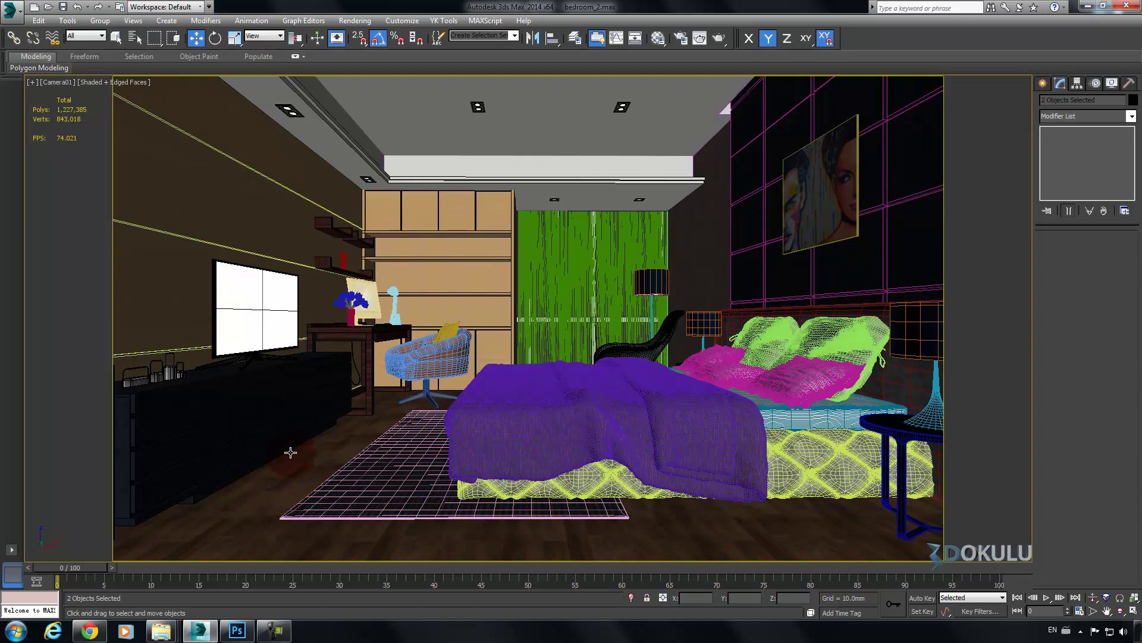
pyautogui.moveTo(364, 220)
pyautogui.mouseDown()
pyautogui.moveTo(453, 354)
pyautogui.moveTo(398, 215)
pyautogui.moveTo(387, 247)
pyautogui.moveTo(390, 182)
pyautogui.moveTo(434, 205)
pyautogui.mouseUp()
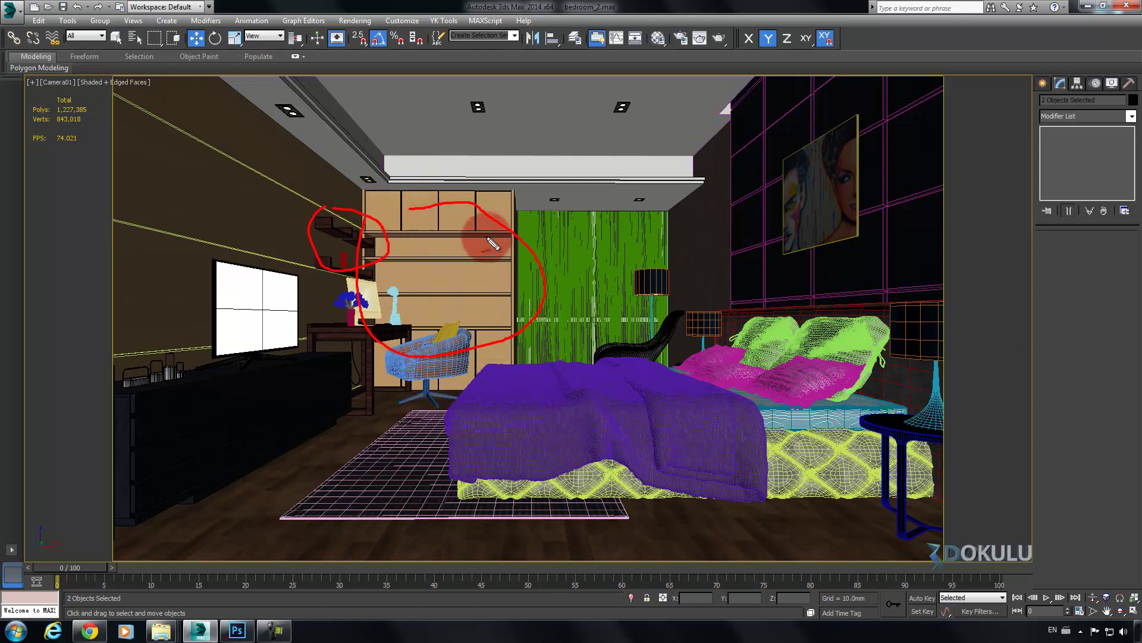
pyautogui.moveTo(385, 251)
pyautogui.mouseDown()
pyautogui.moveTo(473, 254)
pyautogui.moveTo(458, 261)
pyautogui.mouseUp()
pyautogui.moveTo(392, 283)
pyautogui.mouseDown()
pyautogui.moveTo(485, 287)
pyautogui.moveTo(470, 293)
pyautogui.moveTo(502, 313)
pyautogui.moveTo(457, 312)
pyautogui.mouseUp()
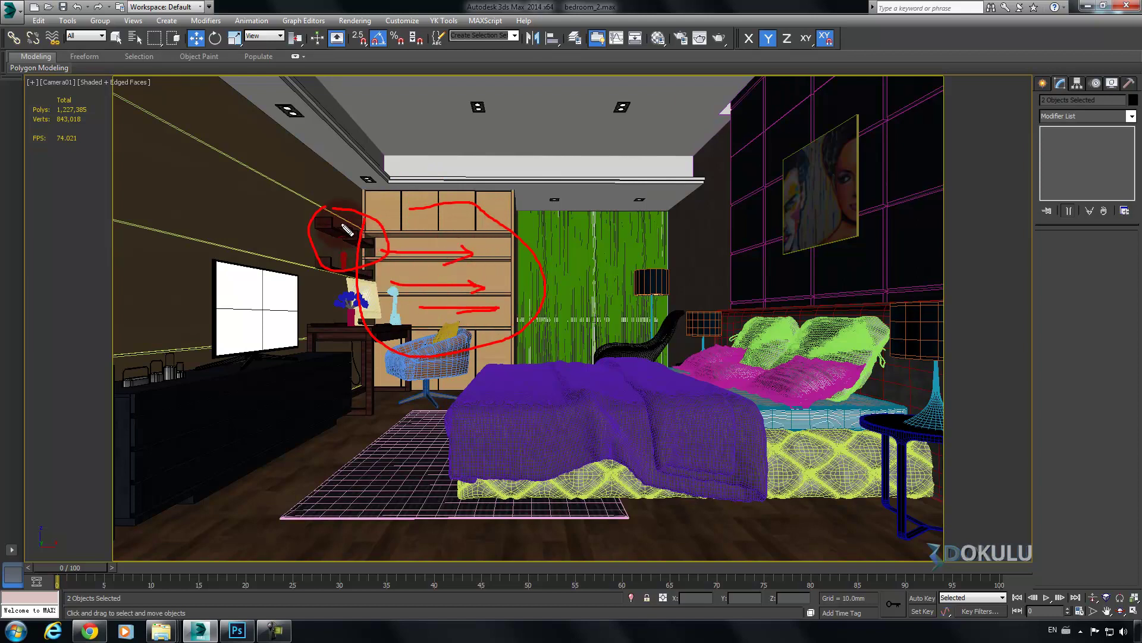
pyautogui.click(336, 268)
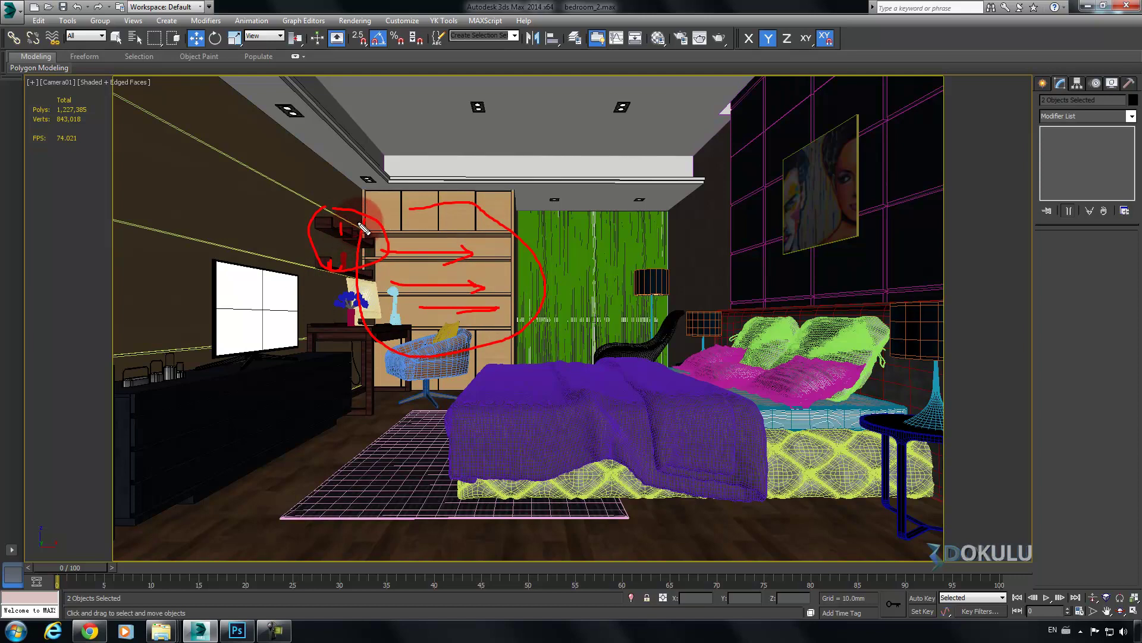
pyautogui.press('Escape')
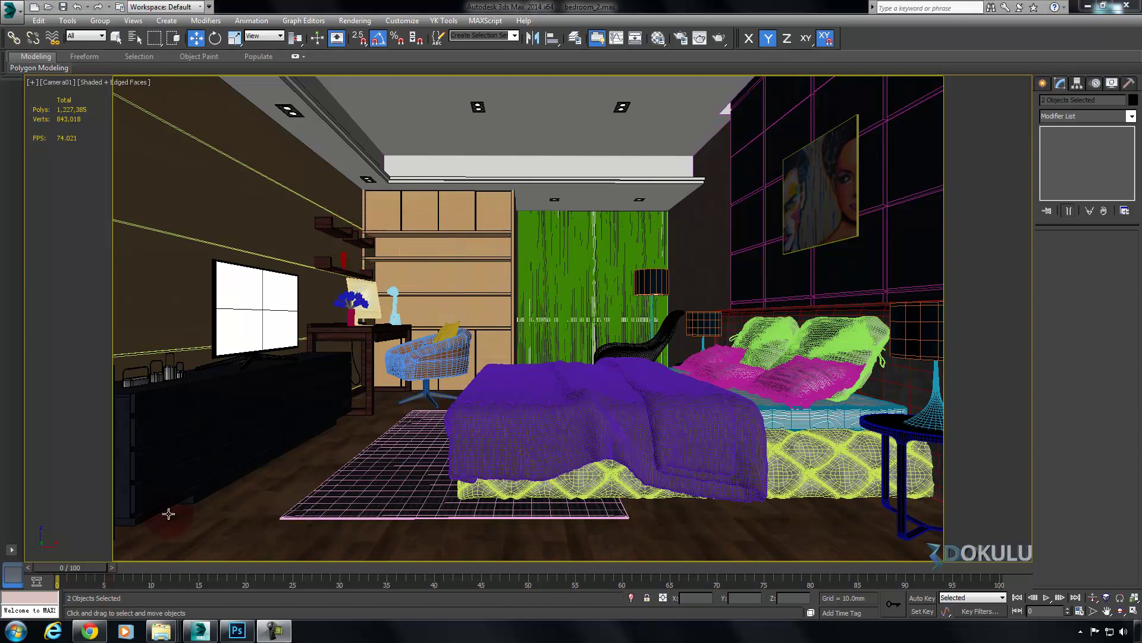
# Switch to Chrome and search archive3d.net for "statue" models
pyautogui.click(89, 629)
pyautogui.click(81, 11)
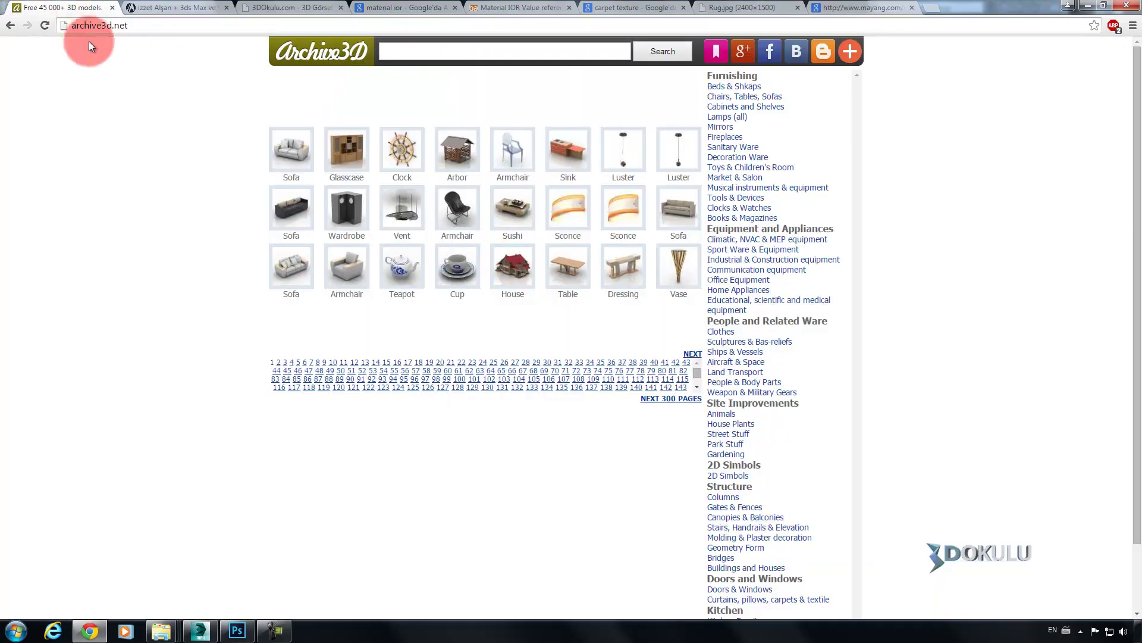
pyautogui.click(324, 51)
pyautogui.click(437, 51)
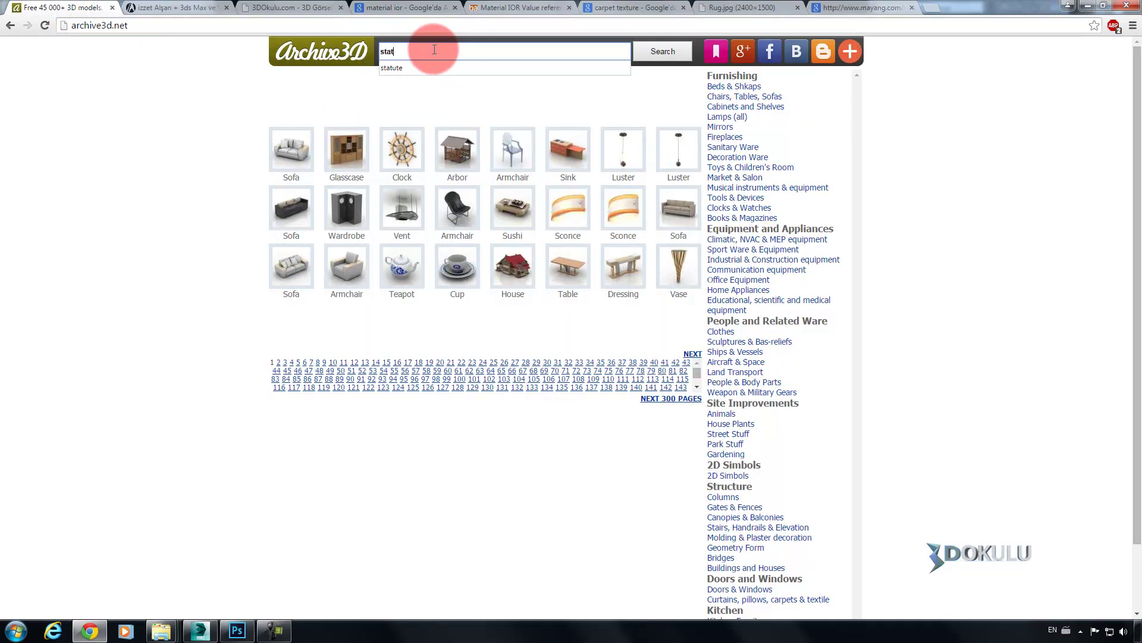
pyautogui.write('statue')
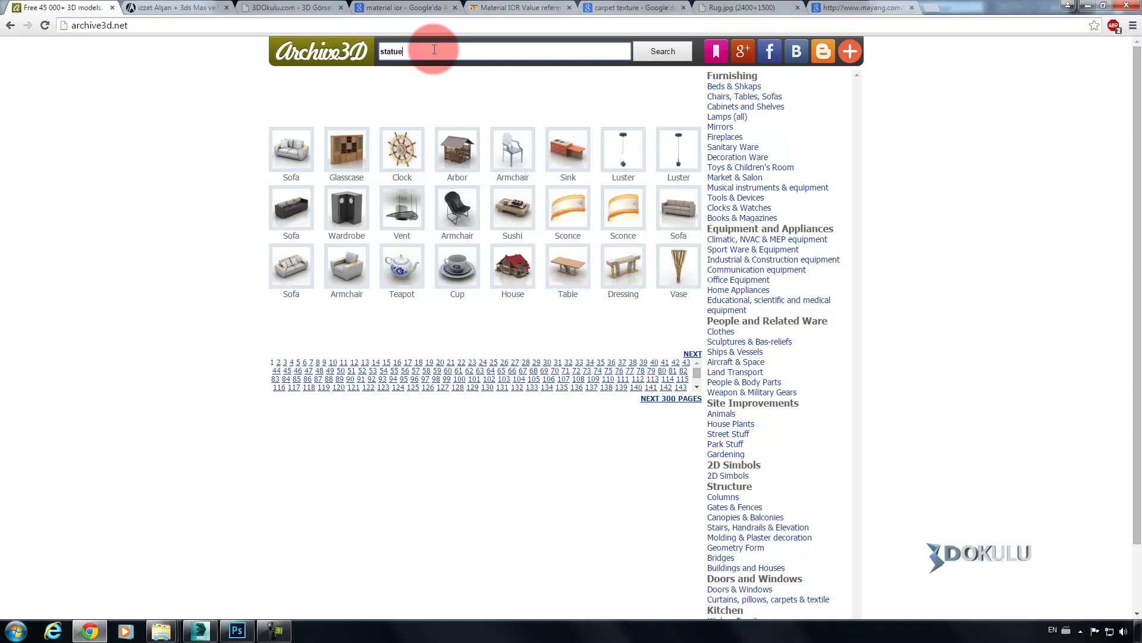
pyautogui.press('Return')
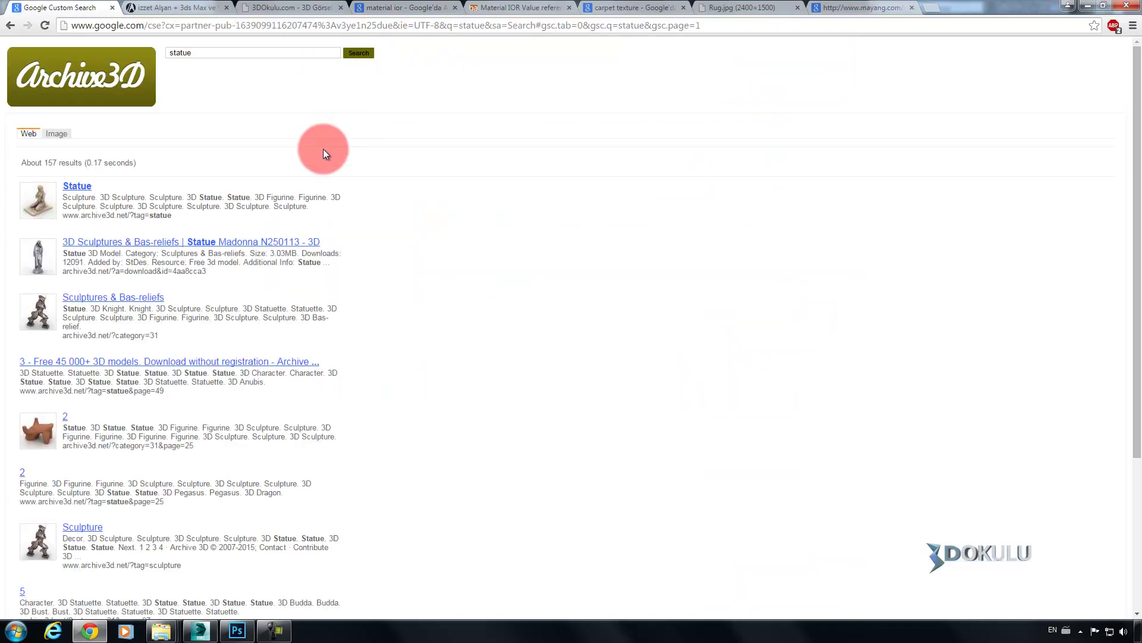
# Look through the first page of statue search results, then return to the bedroom scene in 3ds Max
pyautogui.scroll(-4, 192, 173)
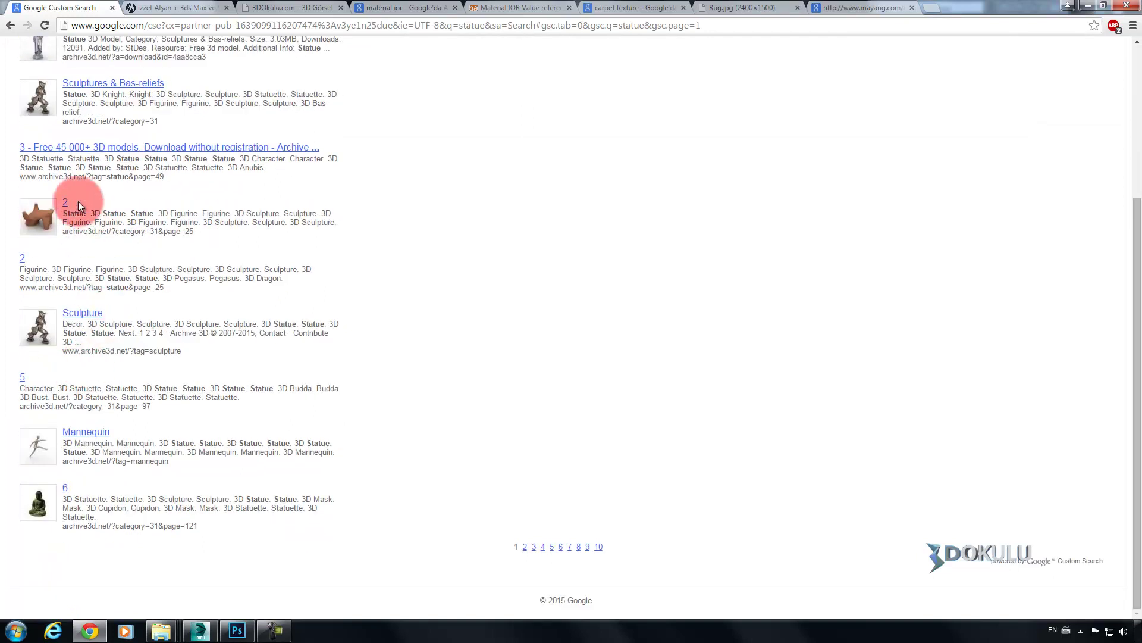
pyautogui.scroll(4, 83, 219)
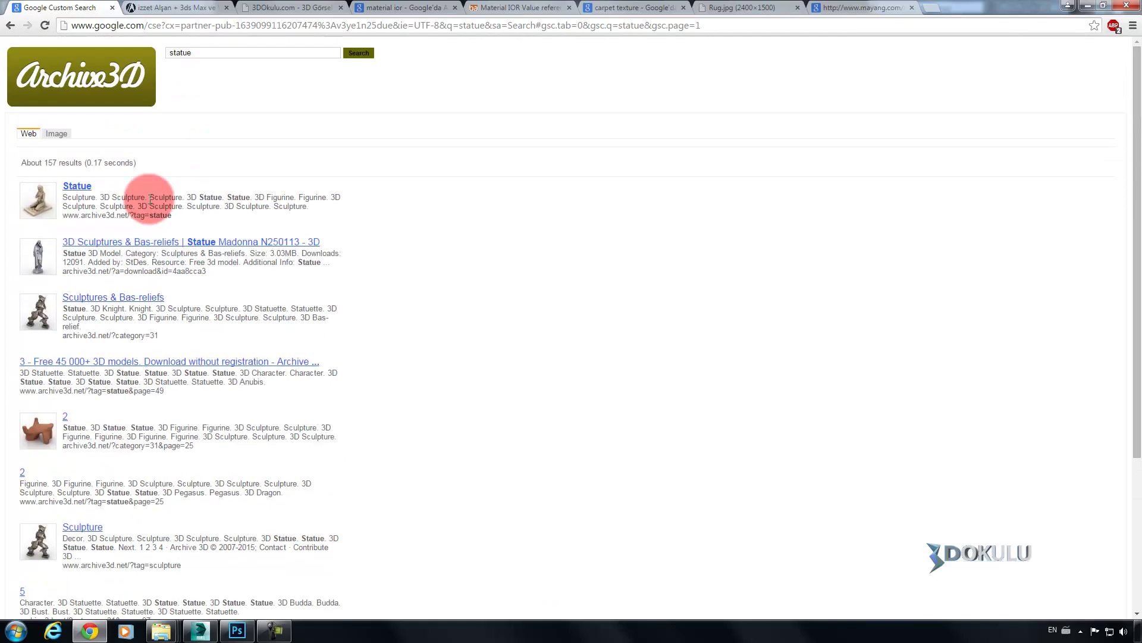
pyautogui.click(201, 631)
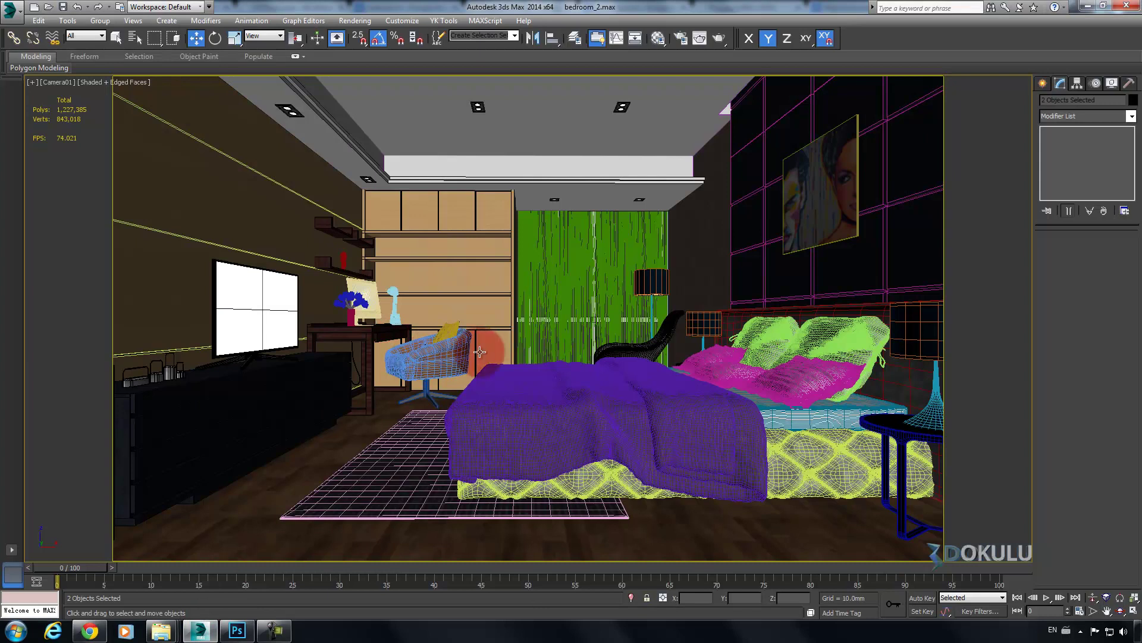